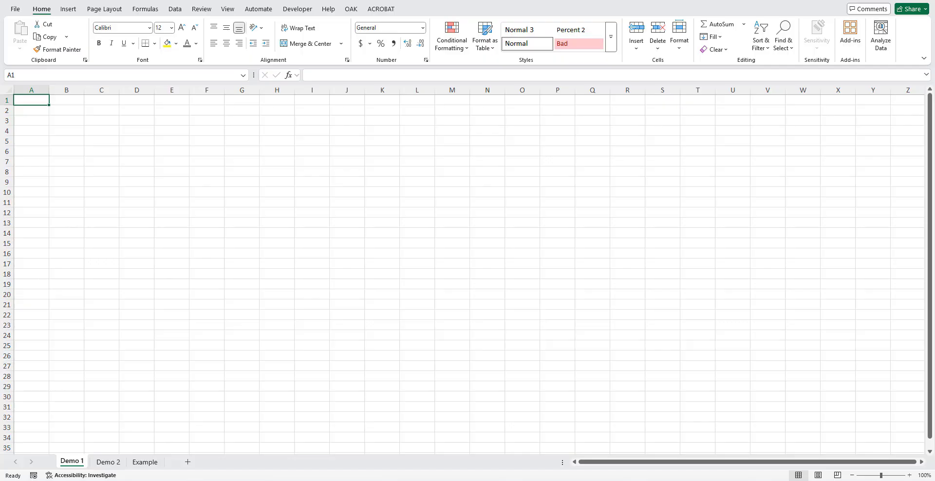
Step: Enter the header "Name" in cell A11
left_click(35, 202)
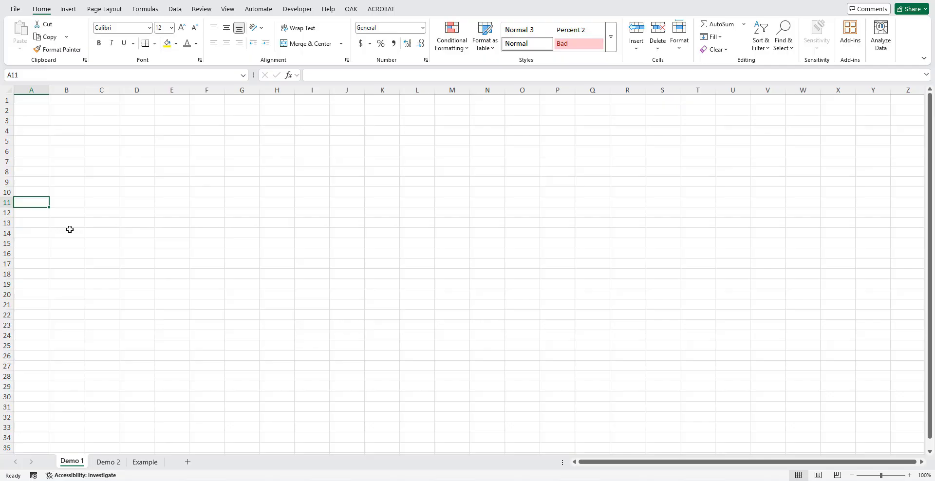
type("Name")
key("ctrl+Return")
key("Down")
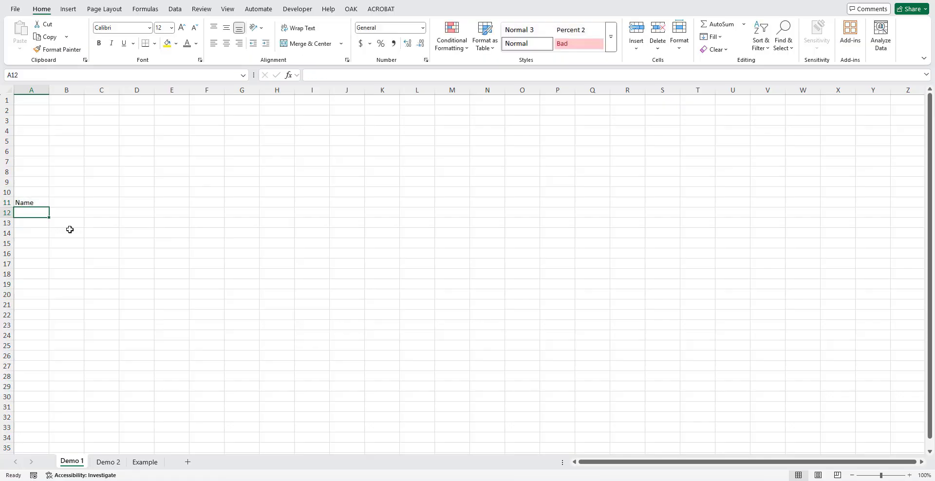
Step: Fill A12:A21 with the series Student 1 to Student 10 and widen column A to fit the names
type("Student 1")
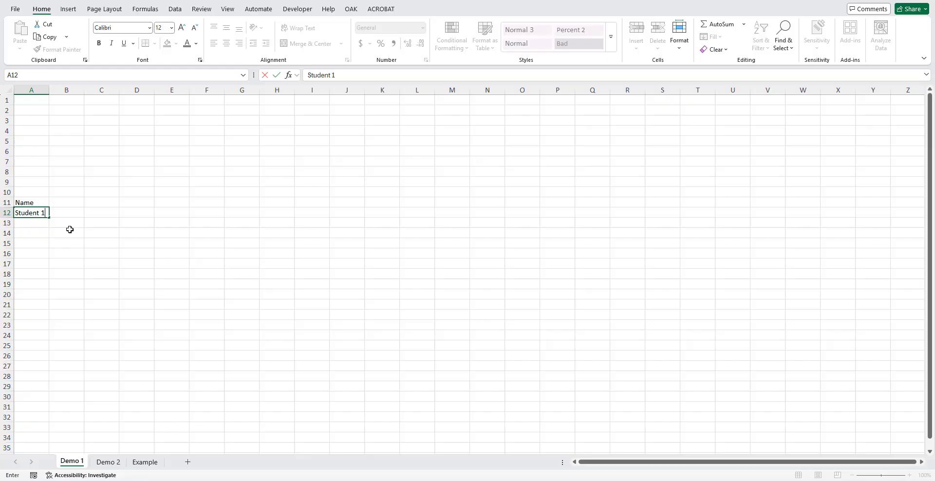
key("ctrl+Return")
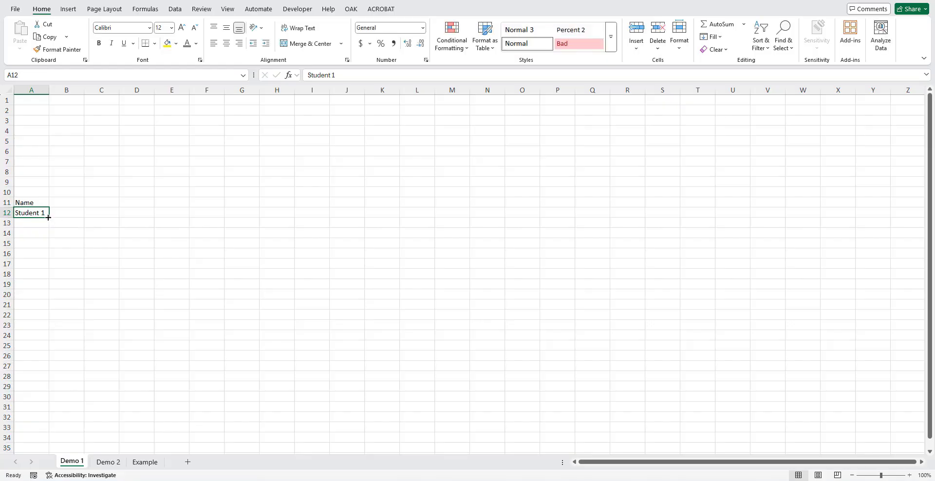
left_click_drag(49, 217, 49, 309)
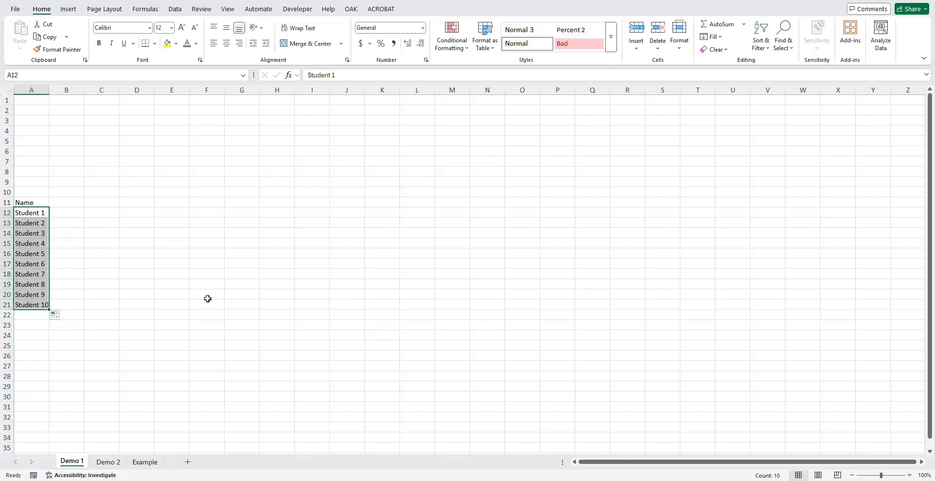
left_click_drag(47, 92, 57, 92)
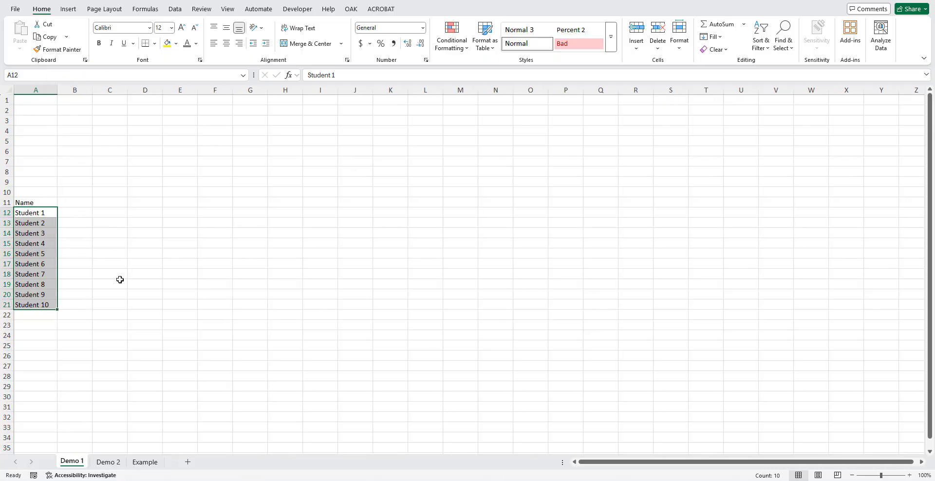
Step: Add the headers "Mark", "Mark %", "Rank" and "Grade" in cells B11 to E11
left_click(91, 204)
type("Mark")
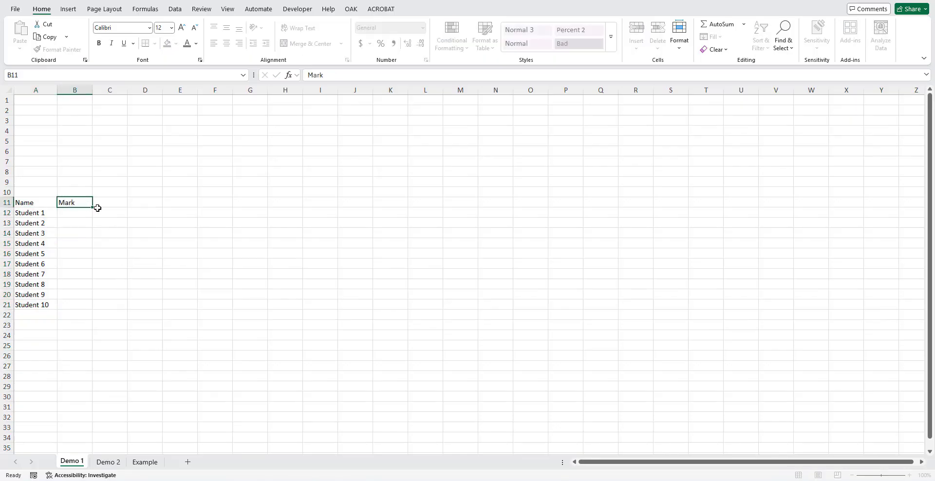
key("Tab")
type("Mark %")
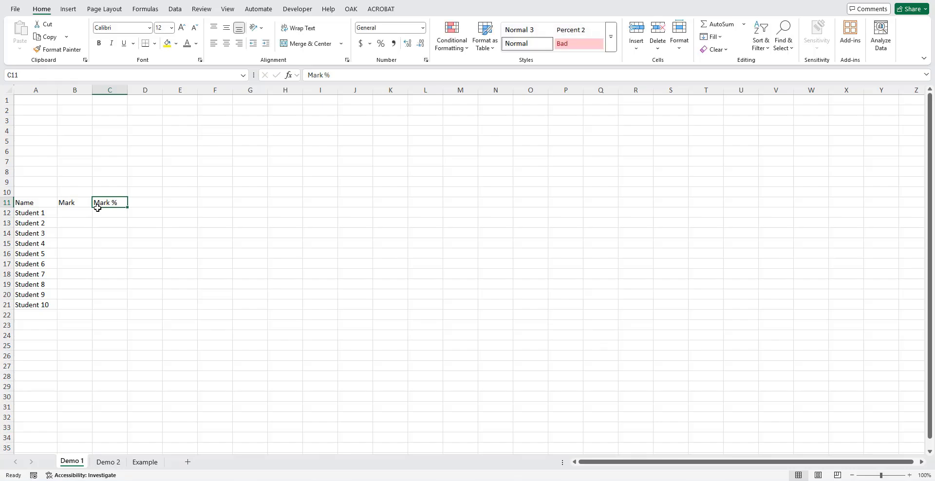
key("Tab")
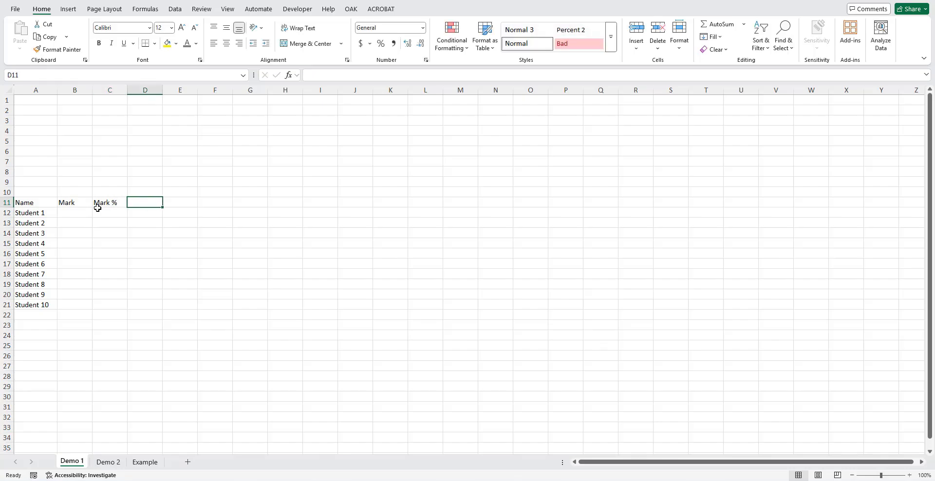
type("Rank")
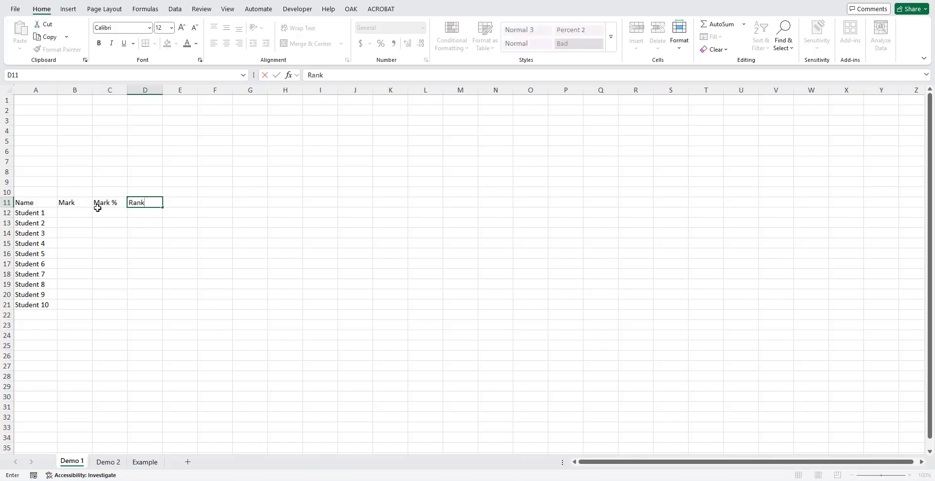
key("Tab")
type("Grade")
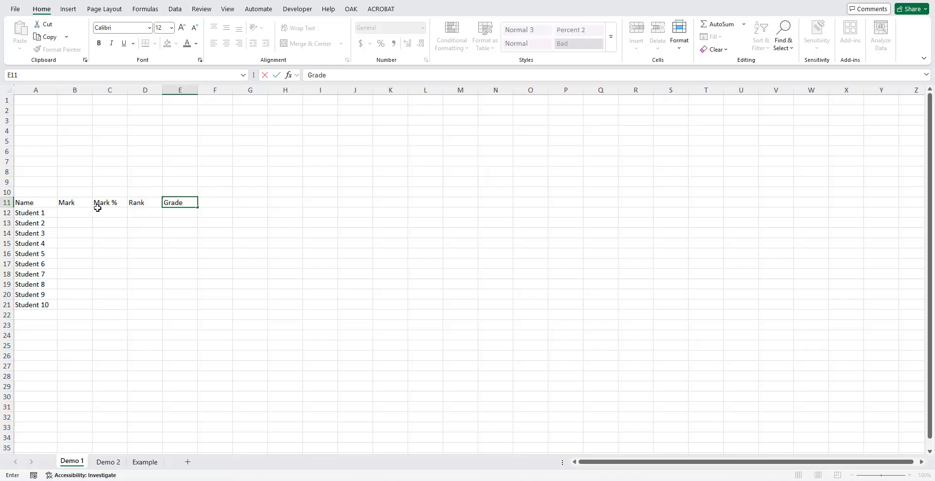
key("ctrl+Return")
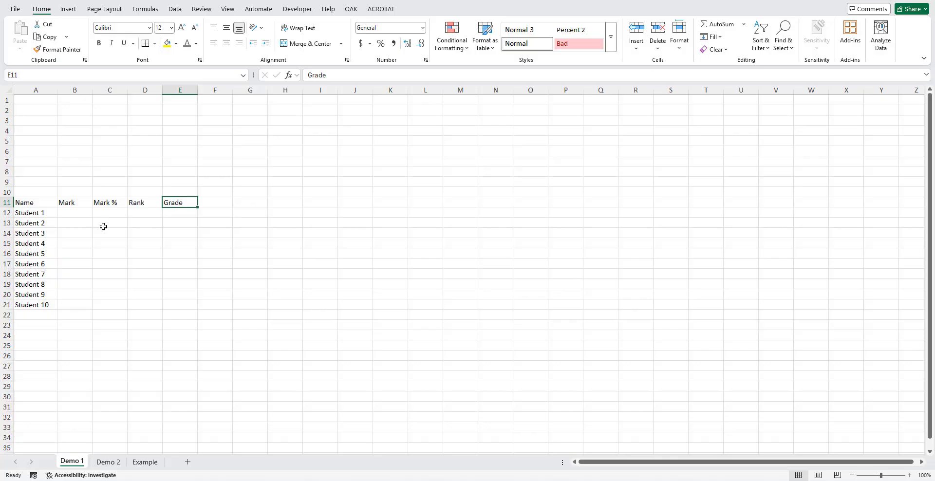
Step: List the grade levels Outstanding, High, Sound, Basic and Limited in cells A2 to A6
left_click(33, 113)
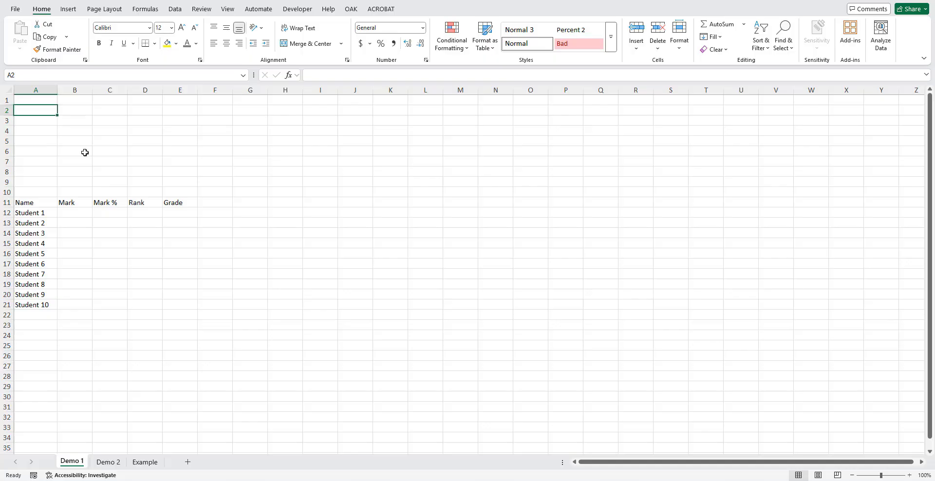
type("Outstanding")
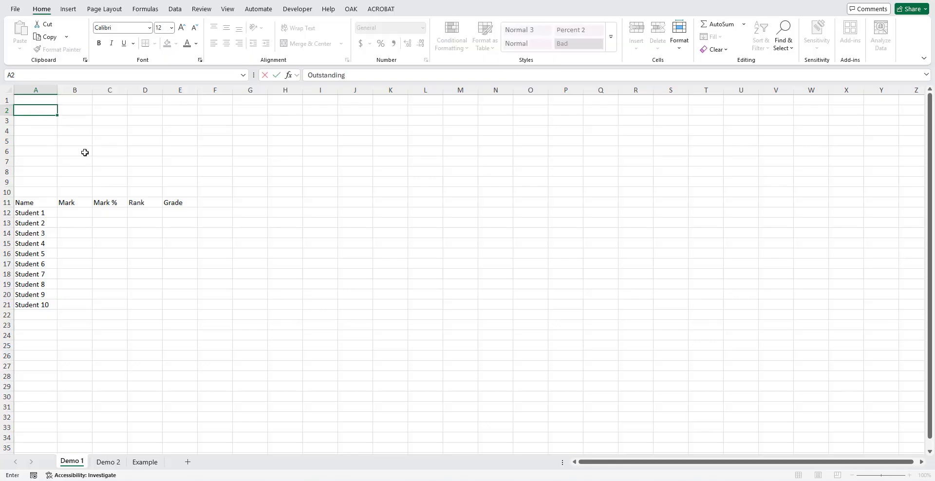
key("Return")
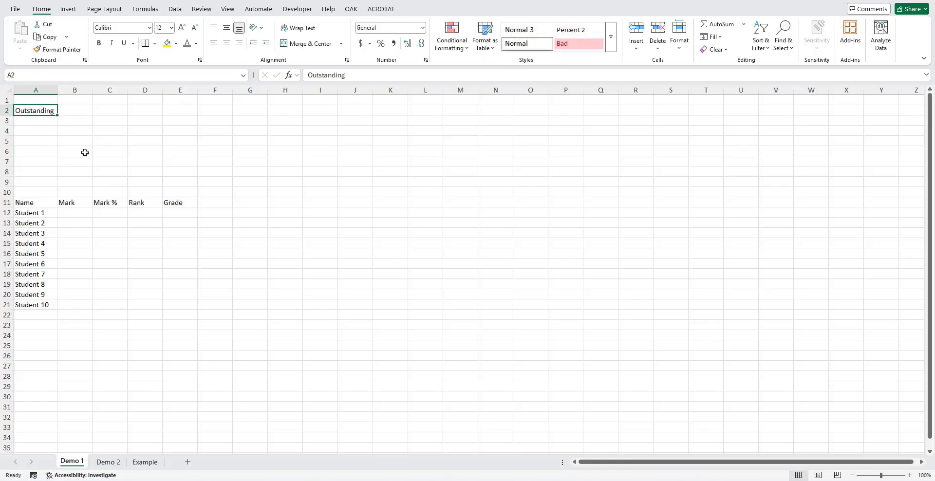
type("High")
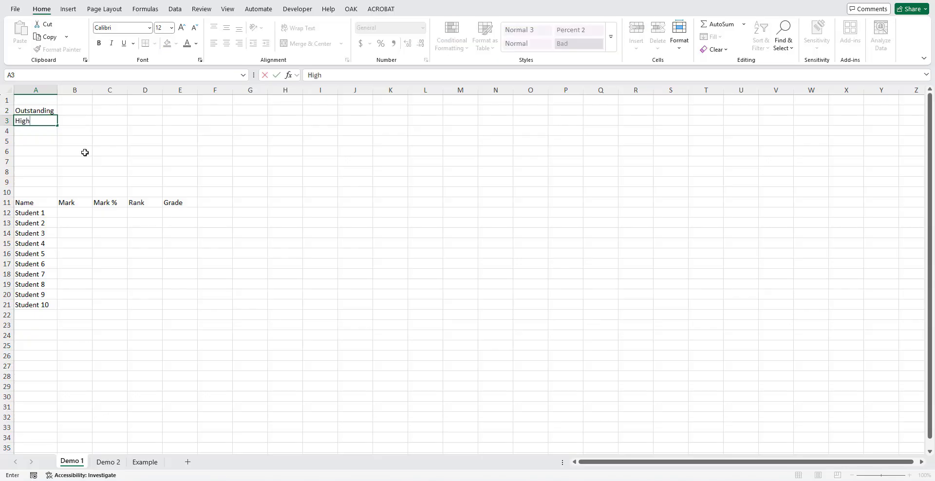
key("Return")
type("Sound")
key("Return")
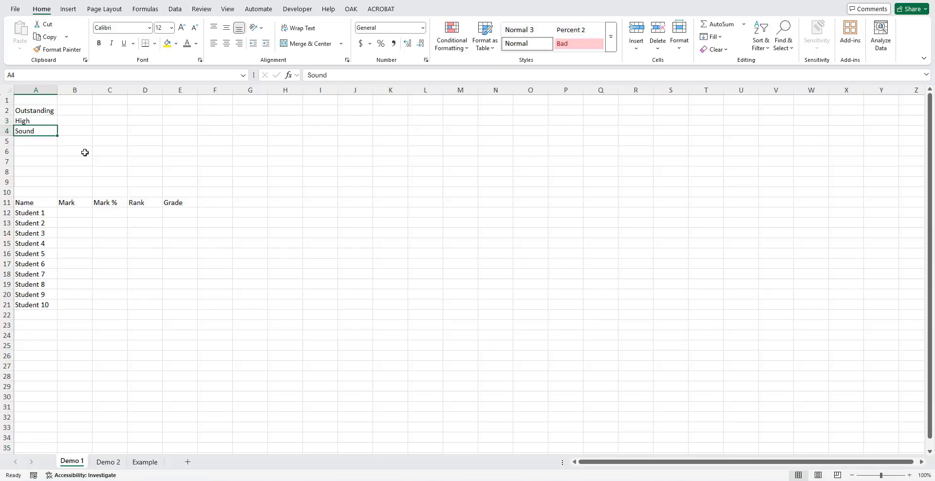
type("Basic")
key("Return")
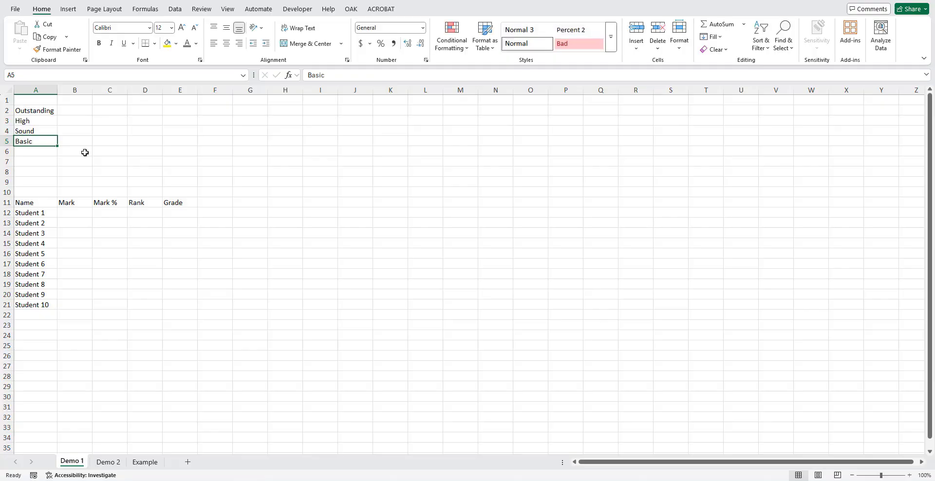
type("Limited")
key("ctrl+Return")
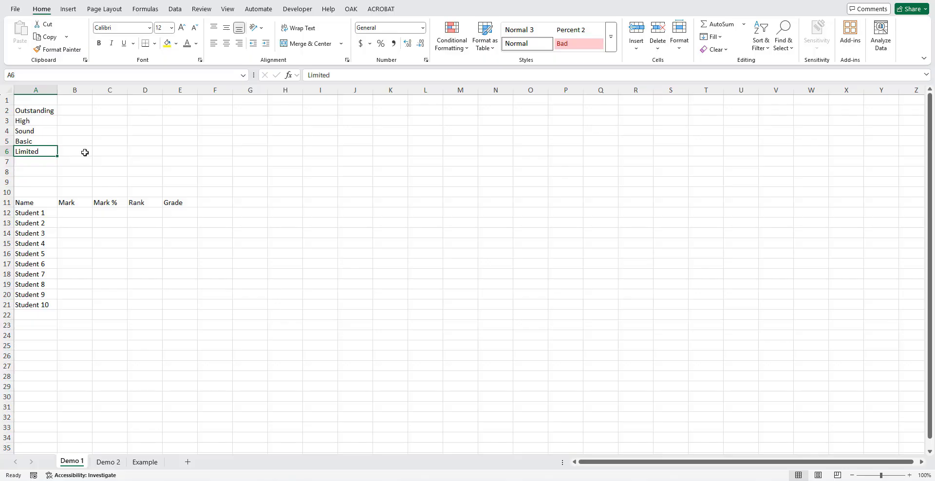
Step: Label the columns beside the grade levels "Cutoff" in B1 and "Count" in C1
left_click(81, 101)
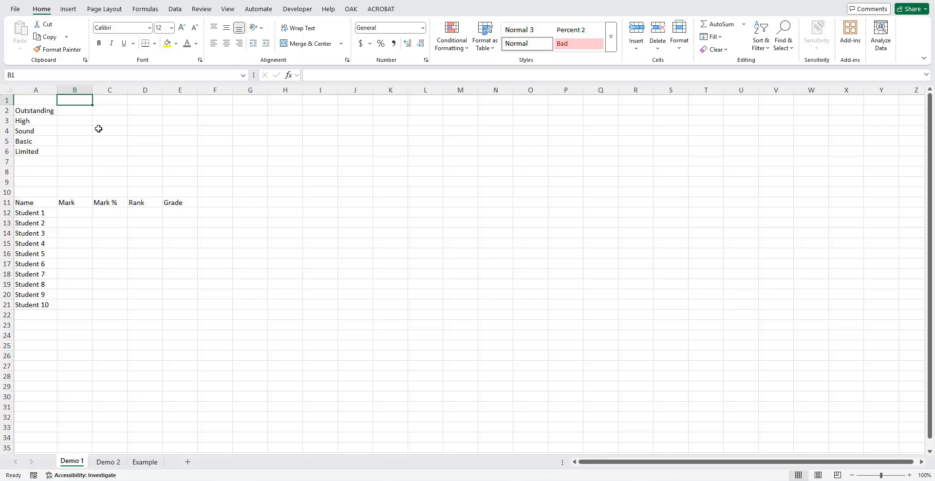
type("Cutoff")
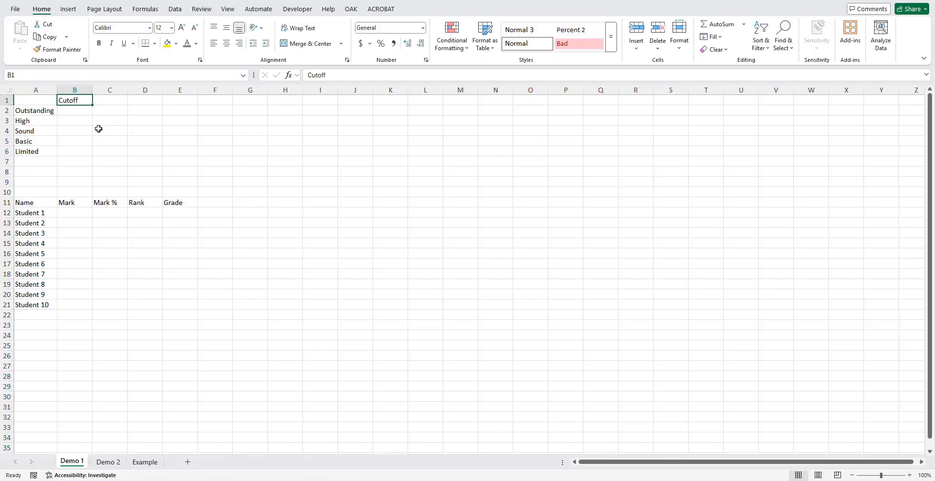
key("Right")
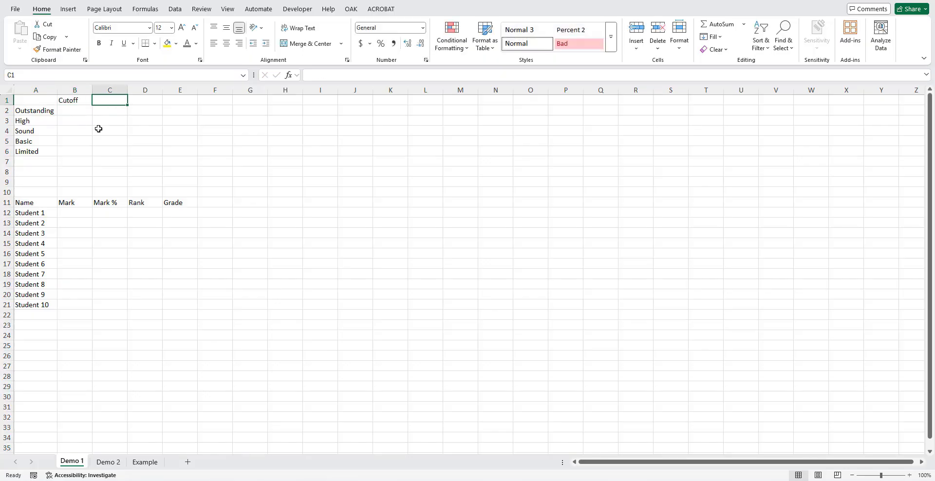
type("Count")
key("ctrl+Return")
Step: Enter the row labels "Total", "Average" and "%" in cells A8 to A10
left_click_drag(74, 170, 74, 192)
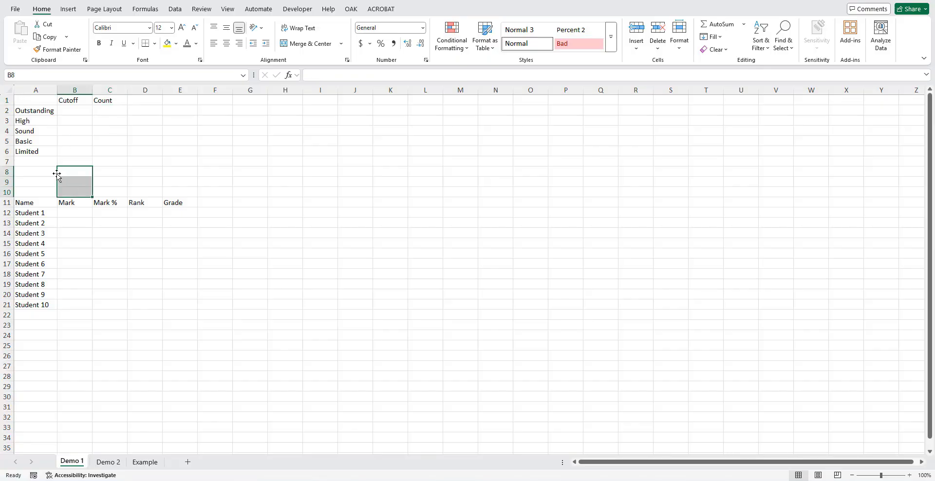
left_click(56, 172)
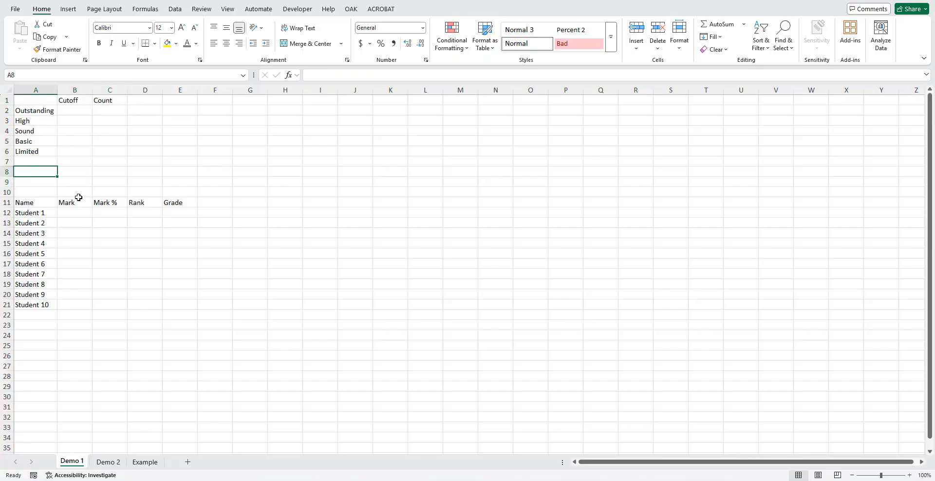
type("Total")
key("ctrl+Return")
key("Down")
type("Average")
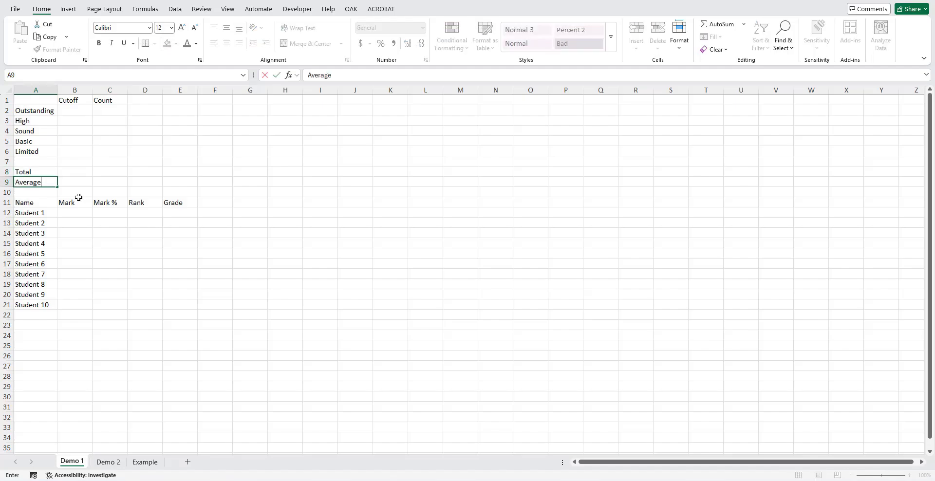
key("ctrl+Return")
key("Down")
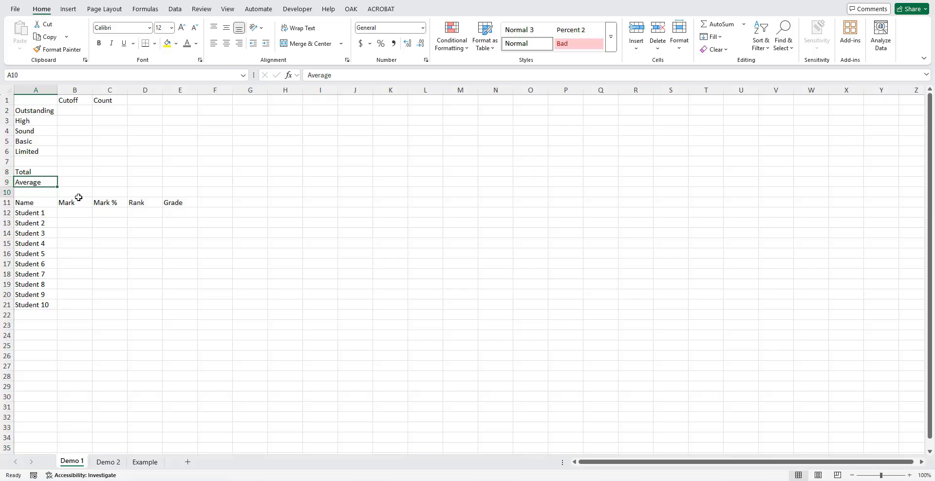
type("%")
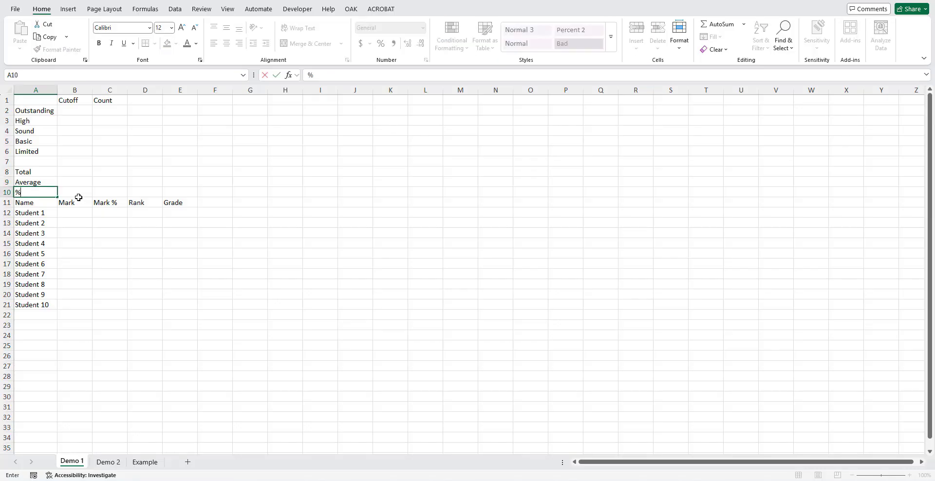
key("ctrl+Return")
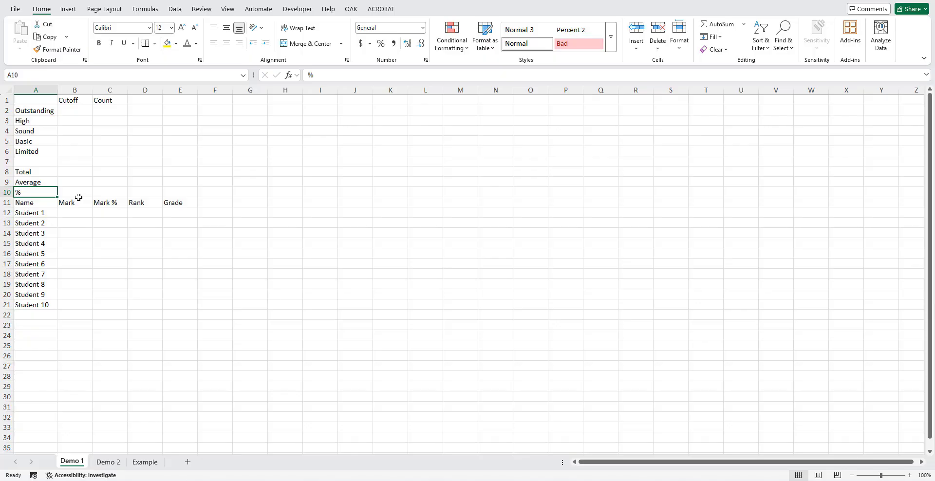
left_click(220, 88)
right_click(220, 88)
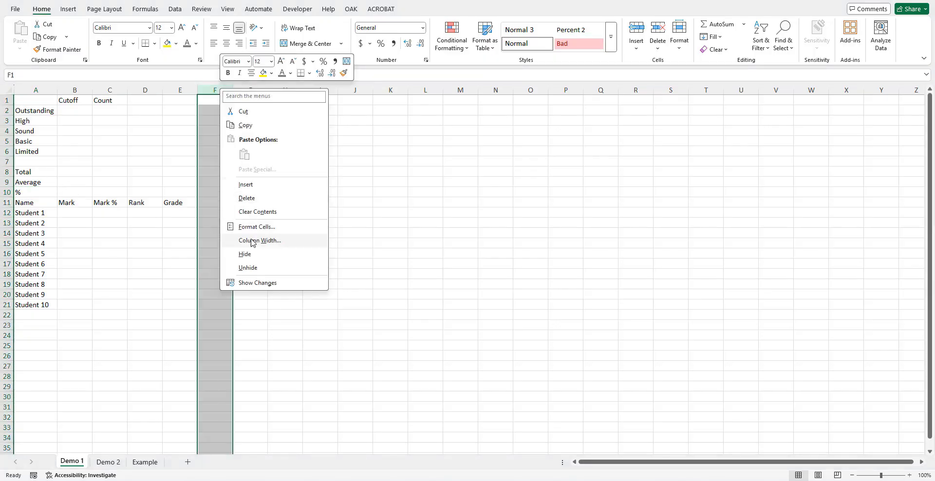
left_click(77, 194)
left_click_drag(75, 202, 98, 202)
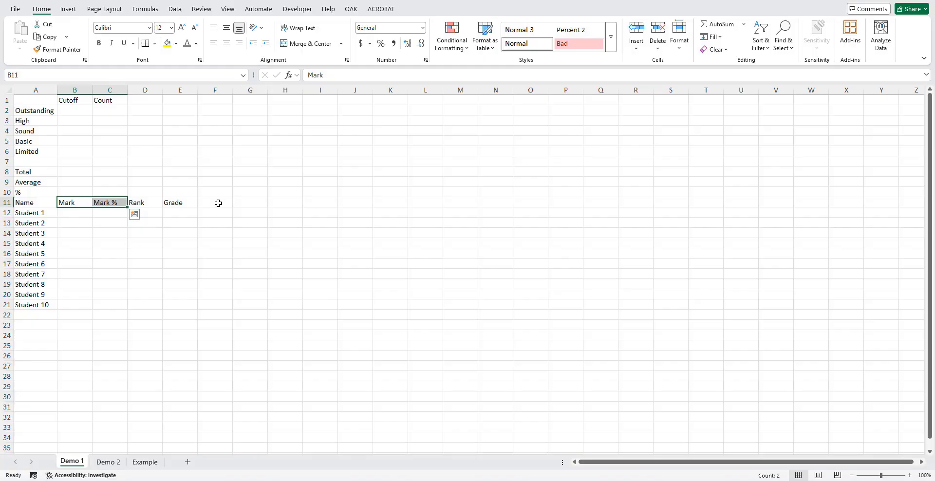
Step: Set the width of column F to 5
left_click(217, 90)
right_click(217, 90)
left_click(241, 243)
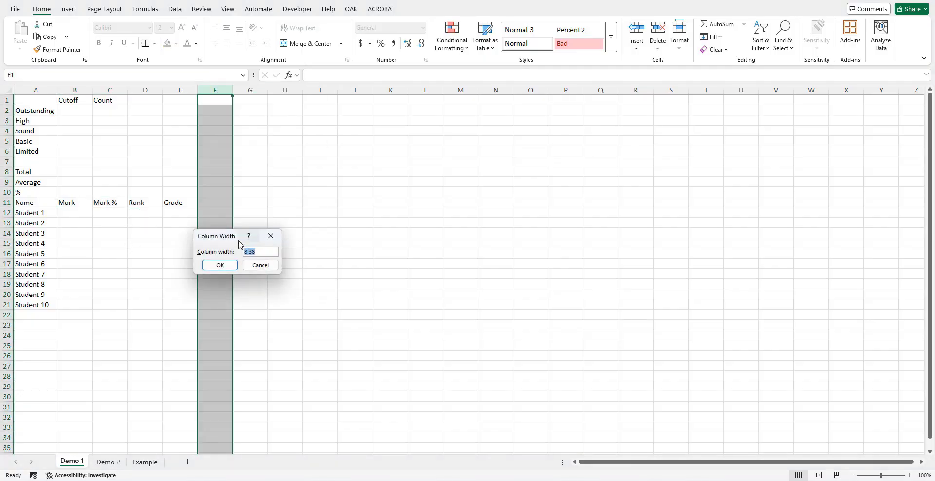
type("5")
key("Return")
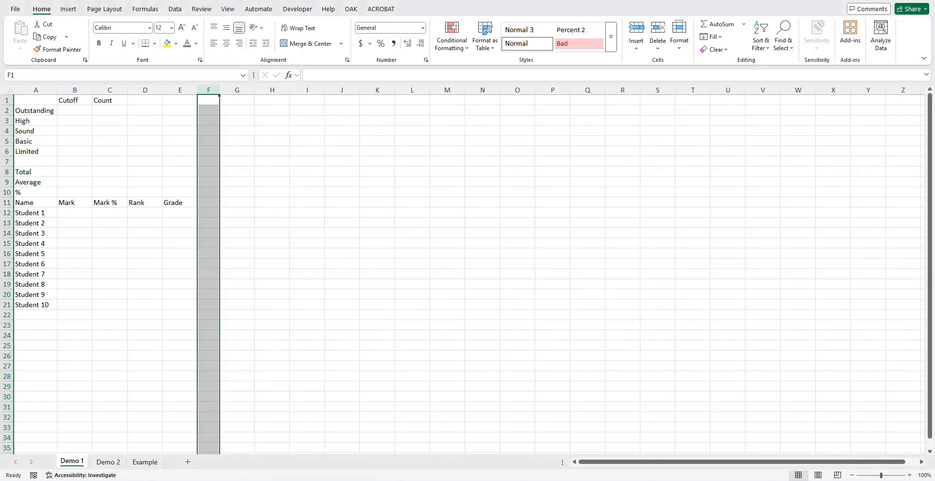
Step: Copy the Total, Average and % labels from A8:A10 into F8:F10
left_click_drag(43, 171, 41, 193)
key("ctrl+c")
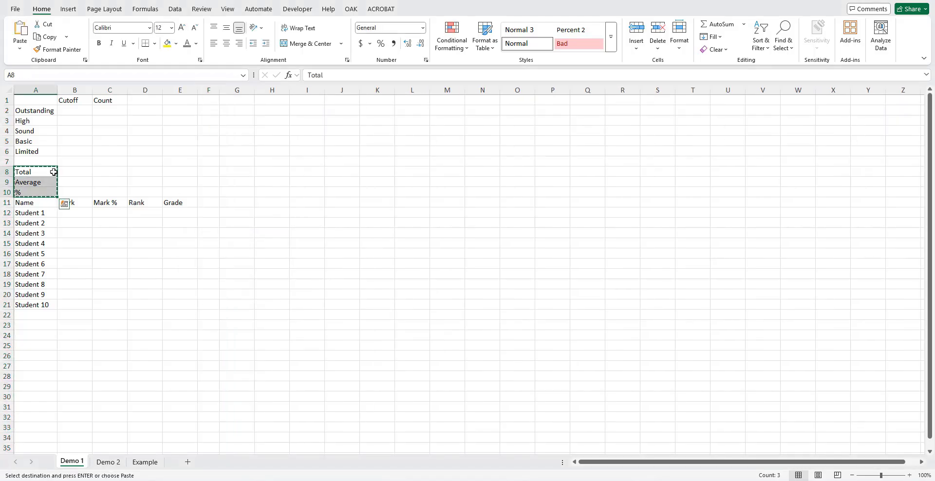
key("ctrl+v")
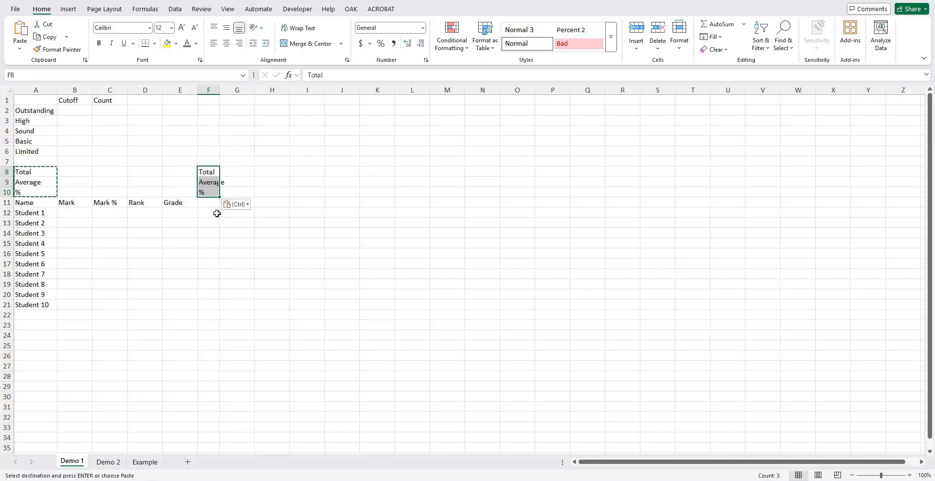
left_click(232, 161)
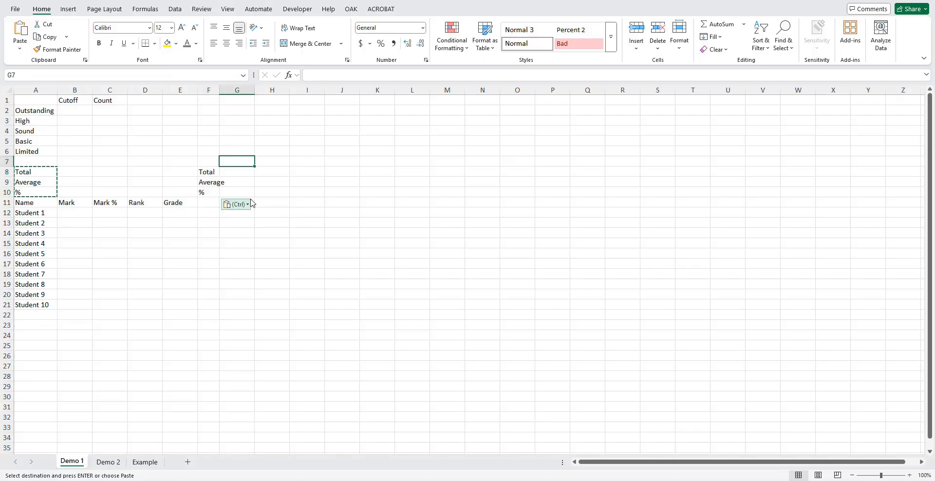
Step: Enter the heading "A" in G7 and autofit column F to its contents
type("A")
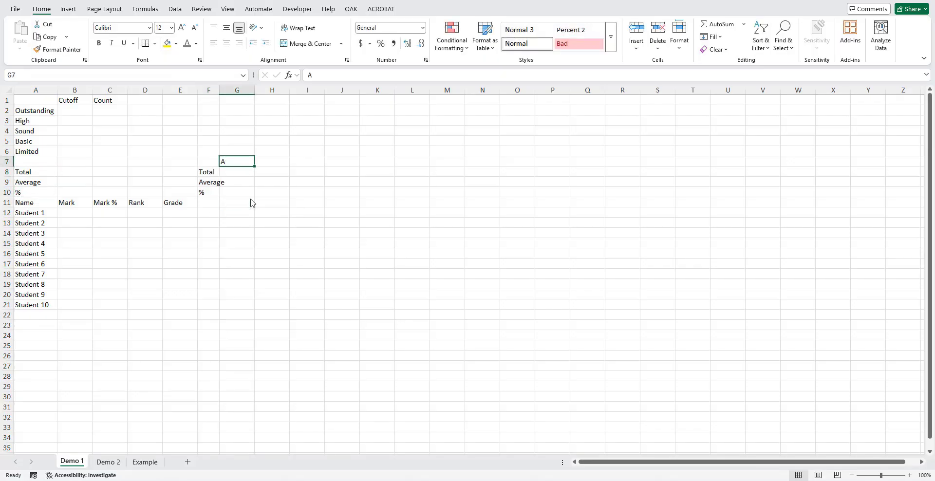
double_click(219, 90)
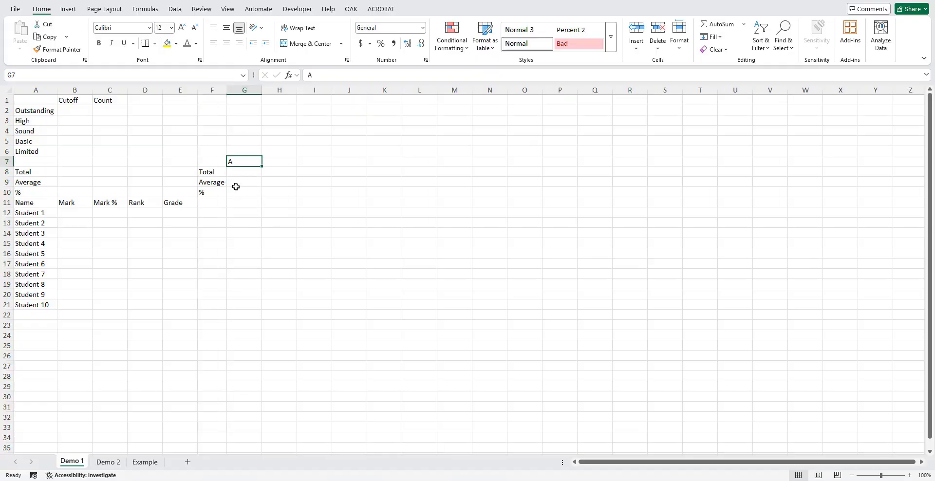
left_click_drag(215, 162, 230, 193)
key("ctrl+c")
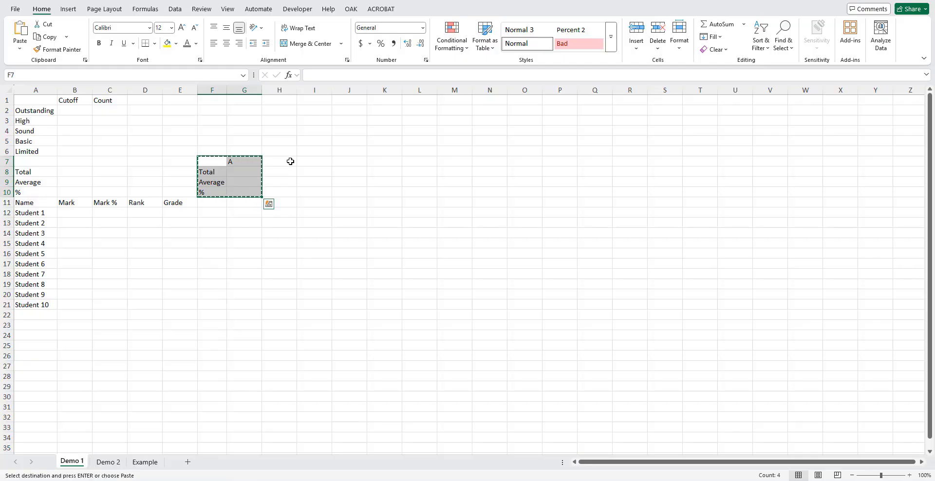
left_click(291, 161)
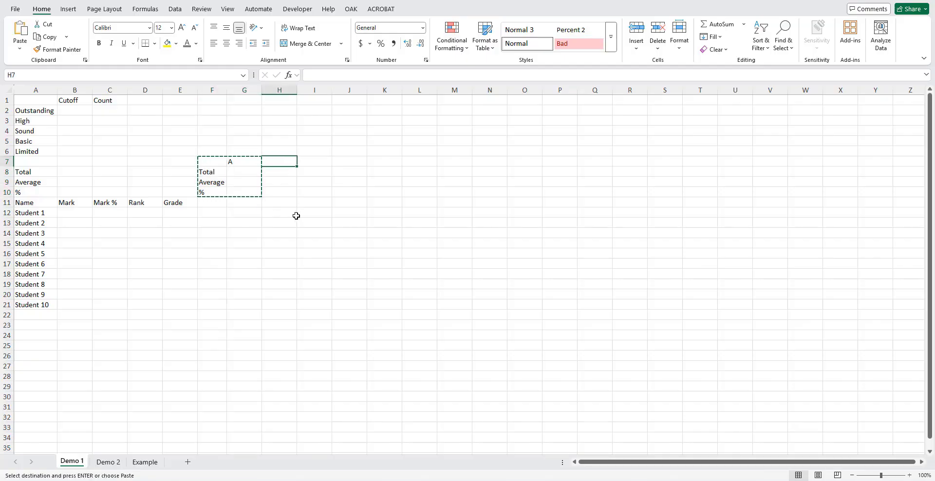
Step: Copy the Mark and Mark % headings from B11:C11 into F11:G11
left_click_drag(73, 199, 111, 202)
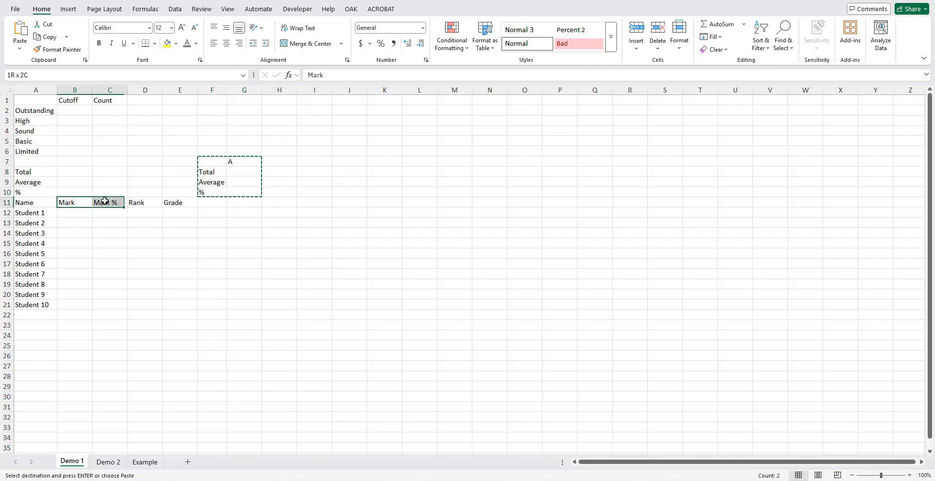
key("ctrl+c")
left_click(206, 202)
key("ctrl+v")
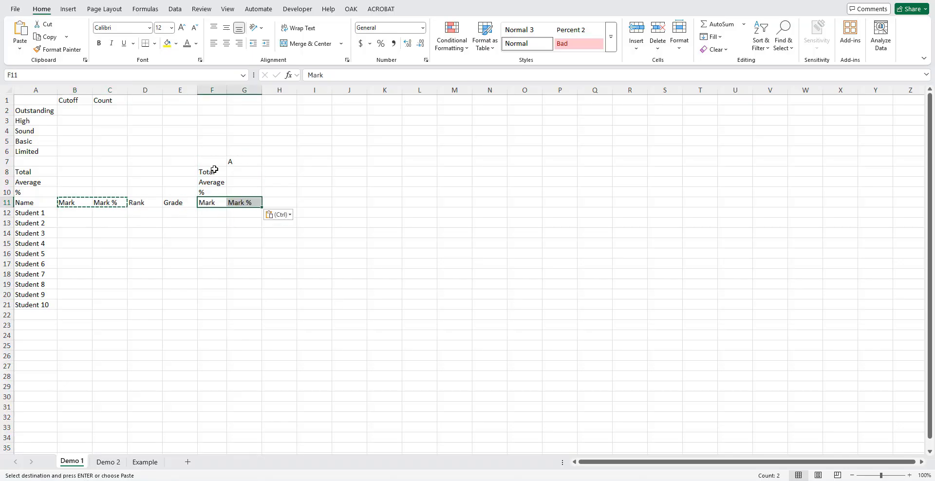
Step: Copy the block F7:G11 to H7 and enter "B" as the second block's heading in I7
left_click_drag(214, 163, 241, 202)
key("ctrl+c")
left_click(285, 162)
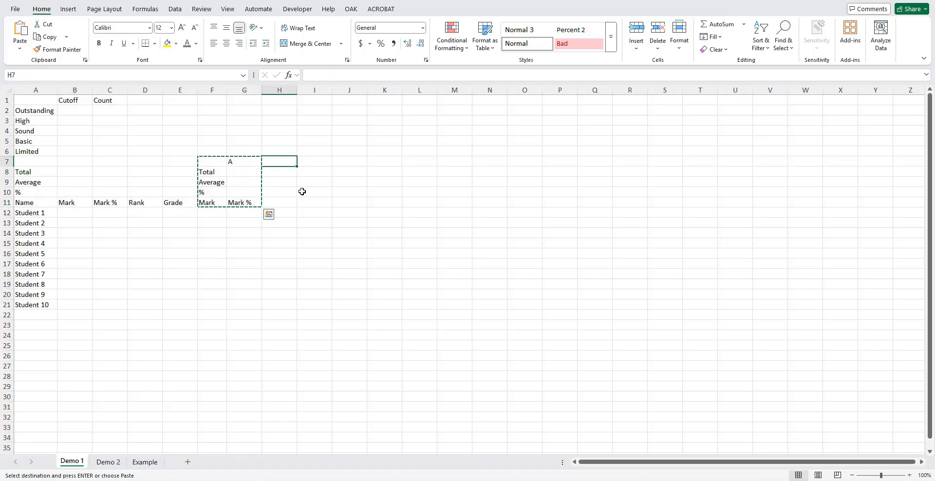
key("ctrl+v")
left_click(310, 162)
type("B")
key("ctrl+Return")
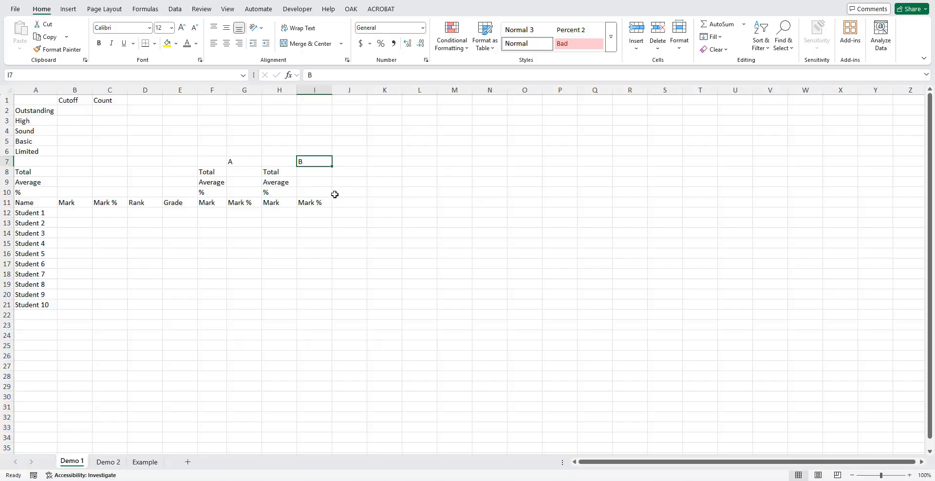
Step: Enter the row labels "Success Rate", "Syllabus", "Question" and "Marks" in cells K8 to K11
left_click(385, 201)
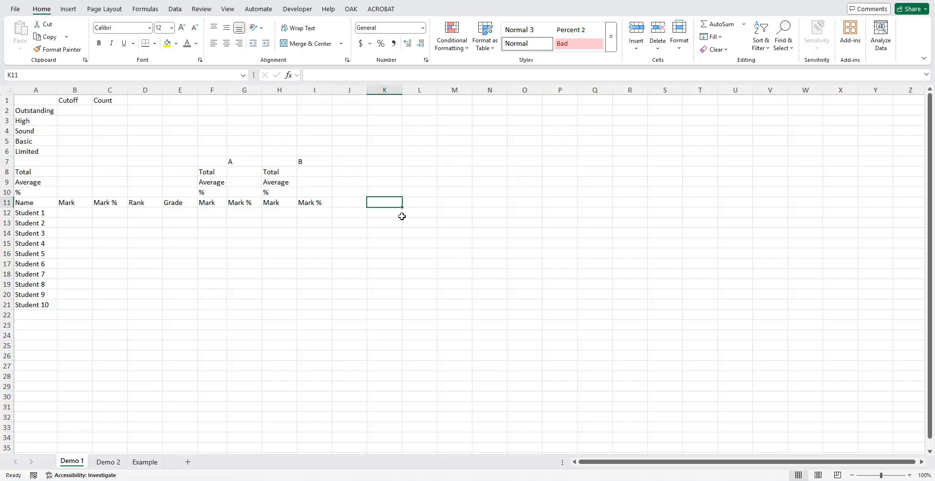
type("Marks")
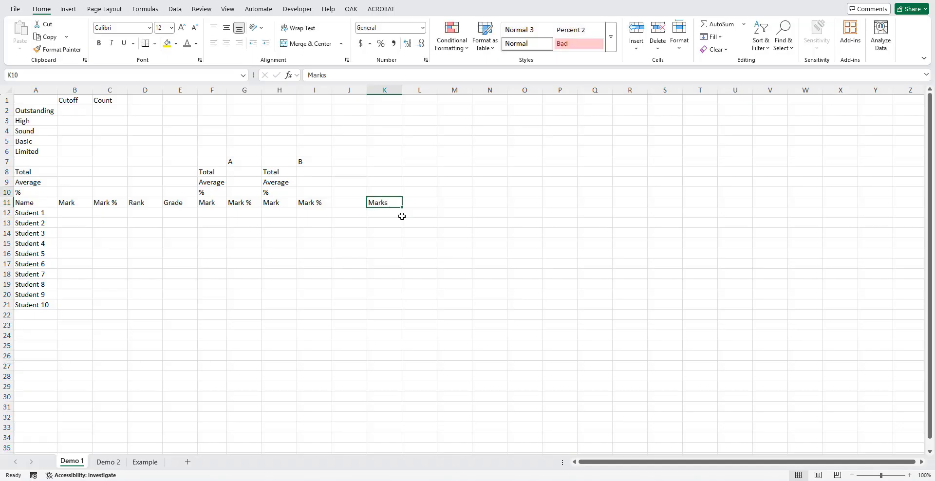
key("Up")
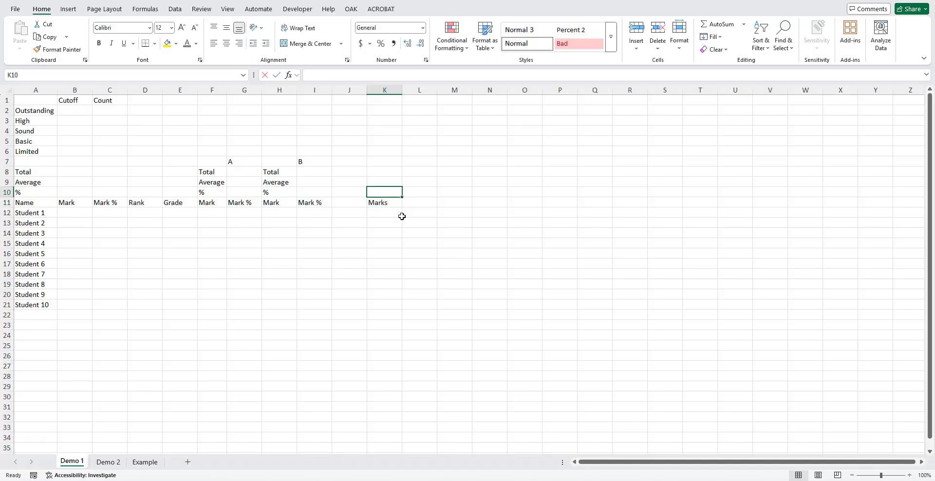
type("Question")
key("Up")
type("Syllabus")
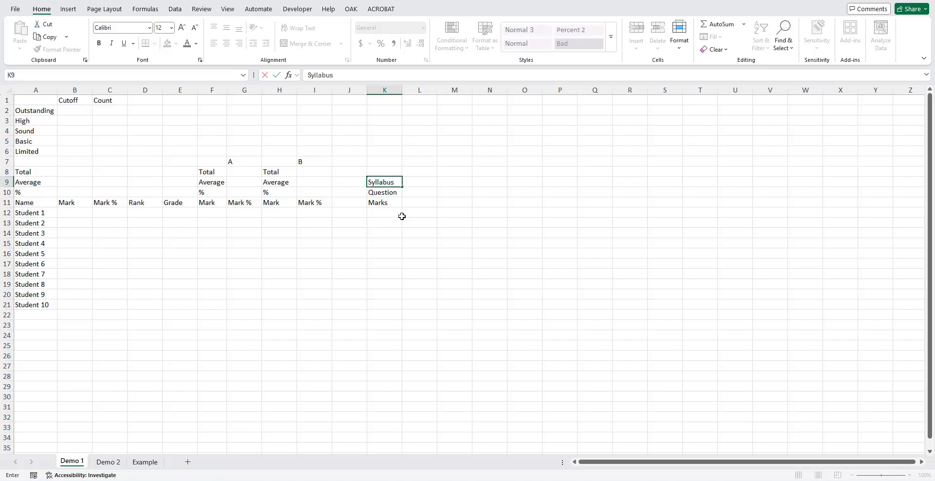
key("Up")
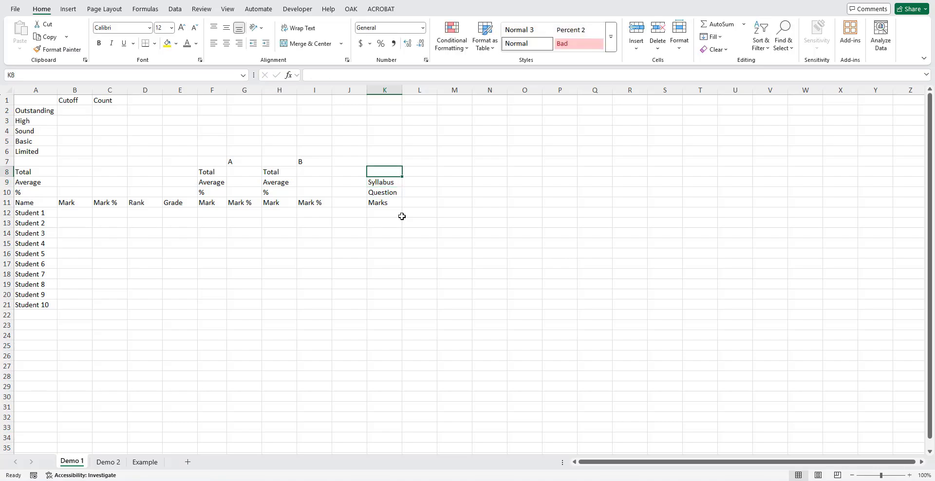
type("Success Rate")
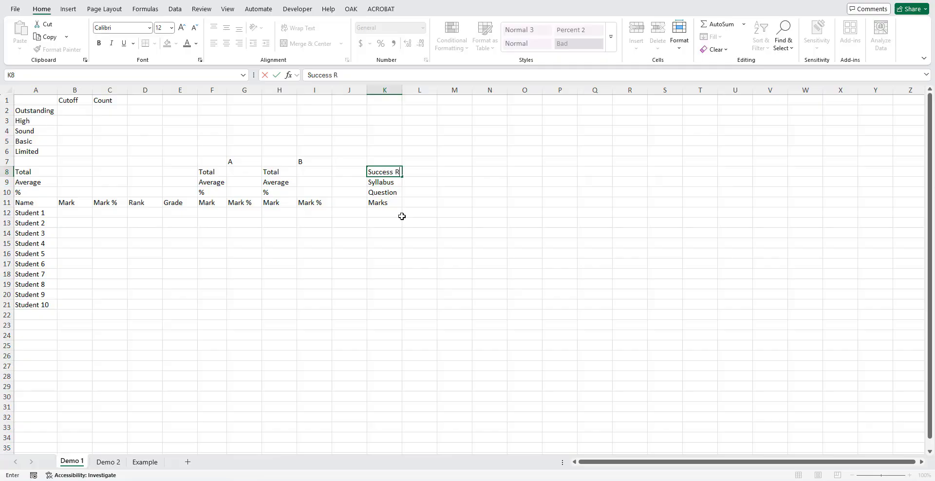
key("ctrl+Return")
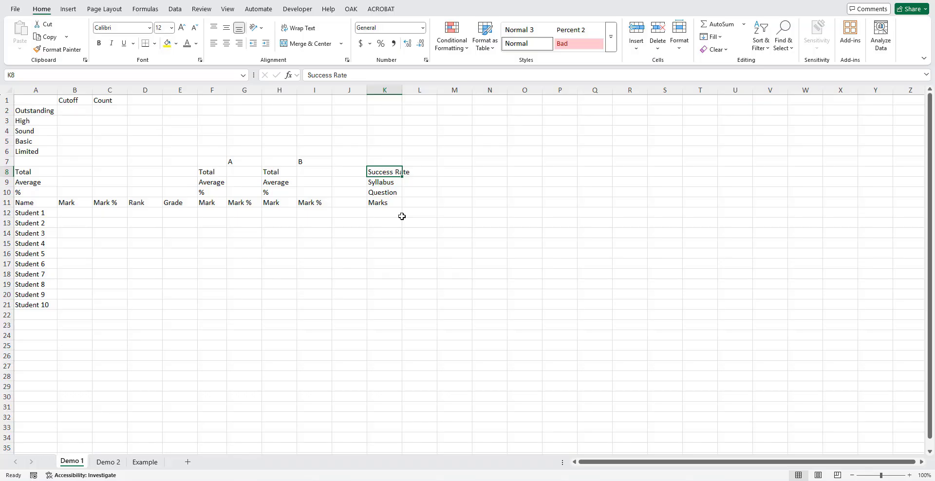
Step: Number the questions 1 to 10 across L10:U10 as a filled series
left_click(424, 193)
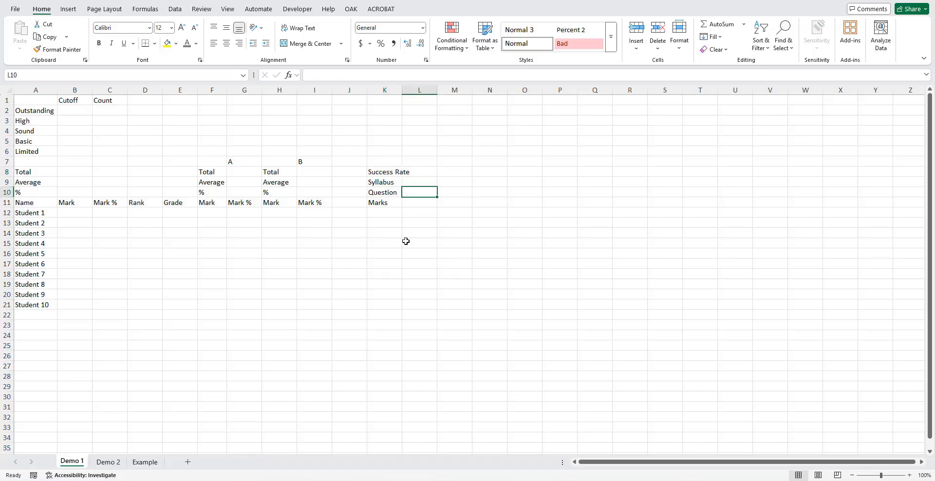
type("1")
key("ctrl+Return")
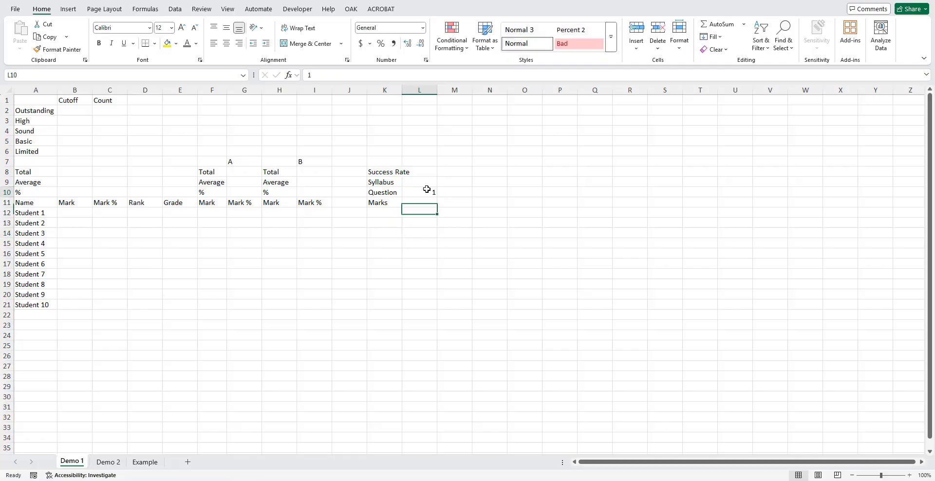
left_click_drag(439, 197, 753, 195)
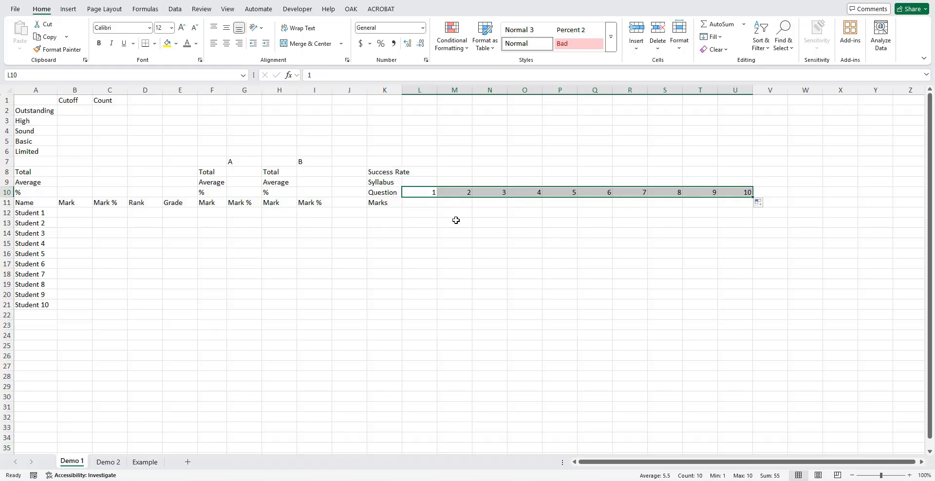
Step: Enter the question marks 1, 1, 1, 2, 2, 2, 3, 3, 3 and 4 across L11:U11
left_click(428, 202)
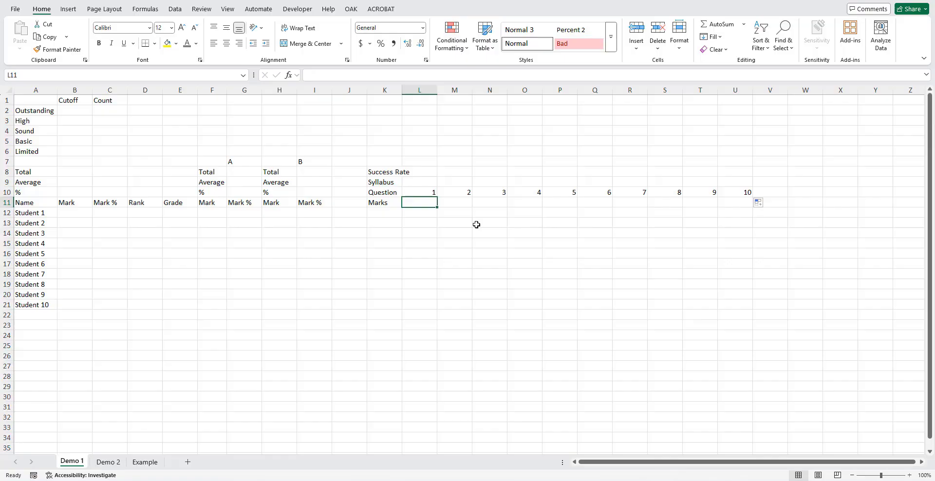
type("1")
key("Tab")
type("1")
key("Tab")
type("1")
key("Tab")
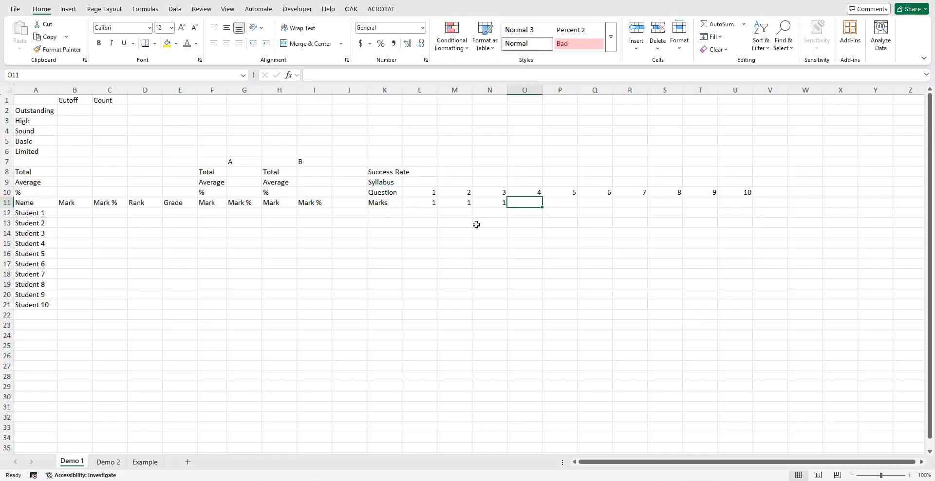
type("2\t2\t2\t")
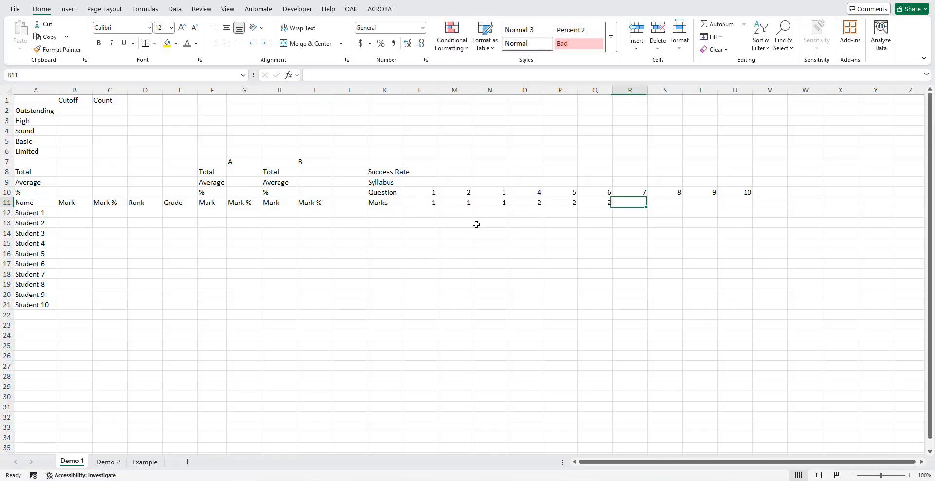
type("3\t3\t3")
key("Tab")
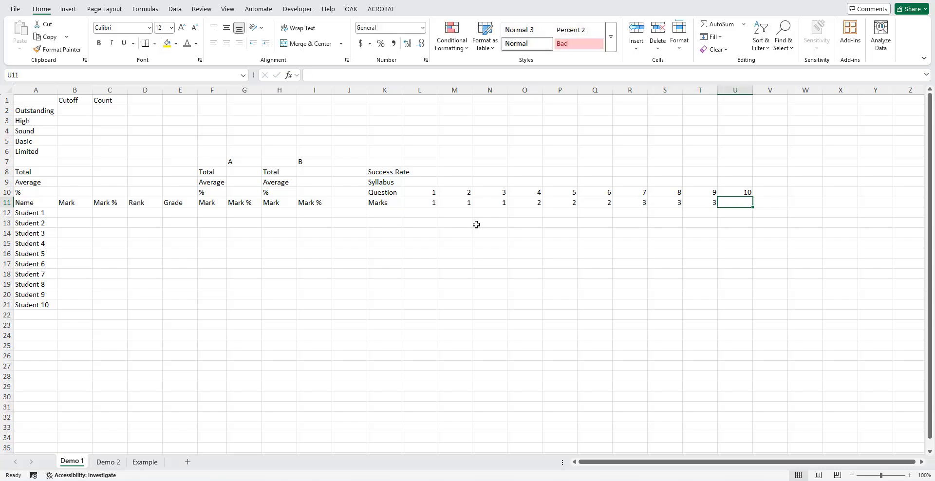
type("4")
Step: Fill the Syllabus row with "A" for questions 1 to 5 and "B" for questions 6 to 10
left_click(427, 183)
left_click_drag(427, 182, 549, 186)
type("A")
key("ctrl+Return")
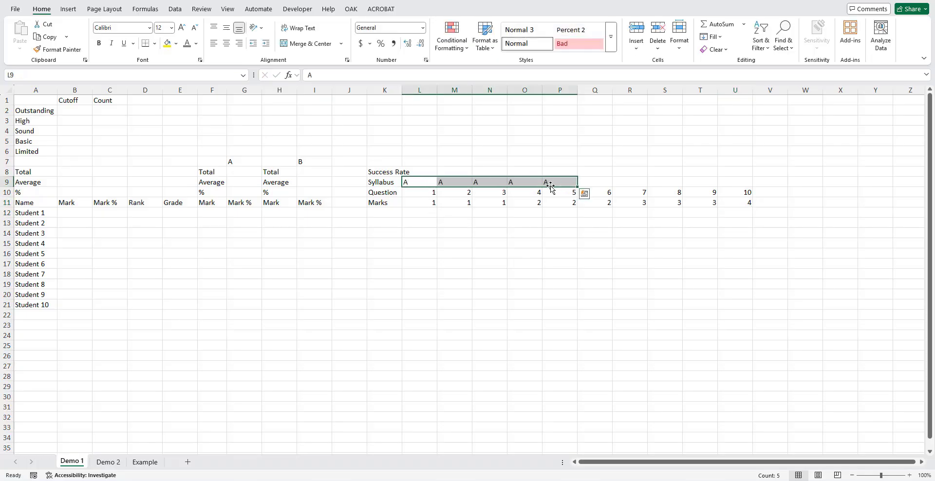
left_click_drag(590, 184, 735, 182)
type("B")
key("ctrl+Return")
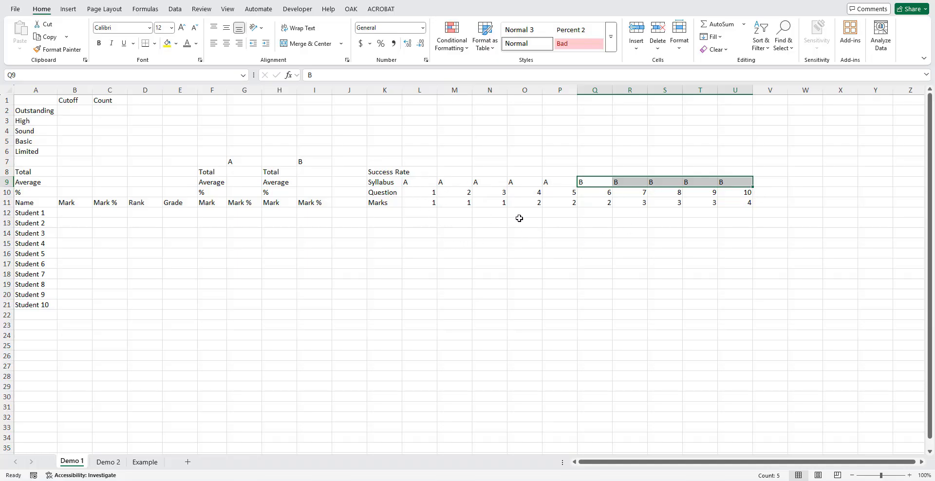
Step: Shade the student mark entry range L12:U21 with the recent light yellow fill colour
left_click(428, 174)
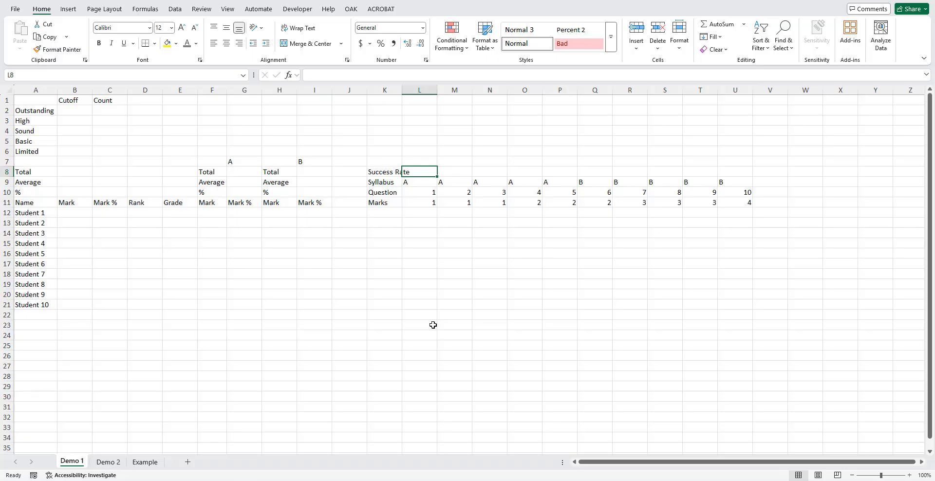
left_click_drag(428, 215, 721, 308)
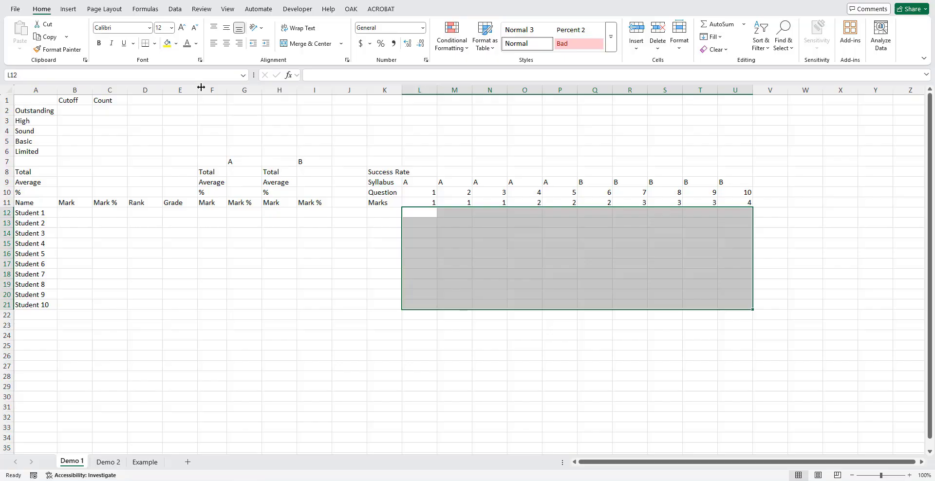
left_click(176, 44)
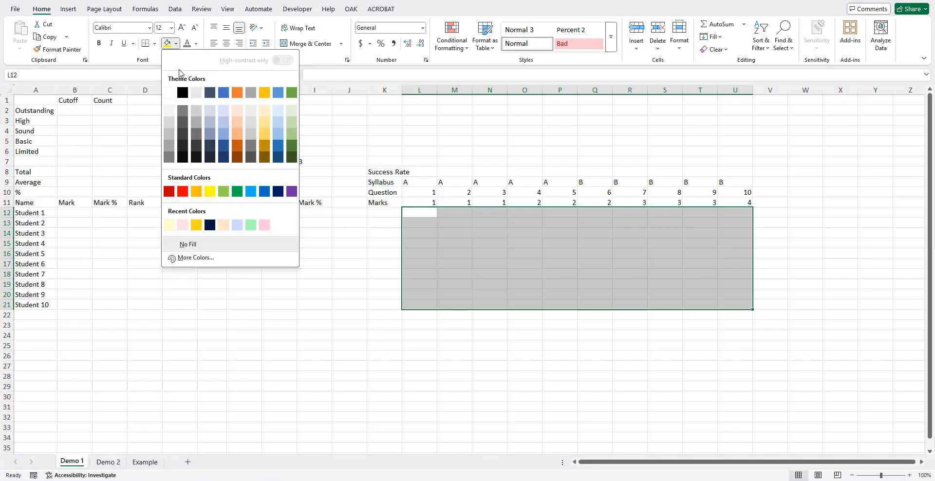
left_click(169, 226)
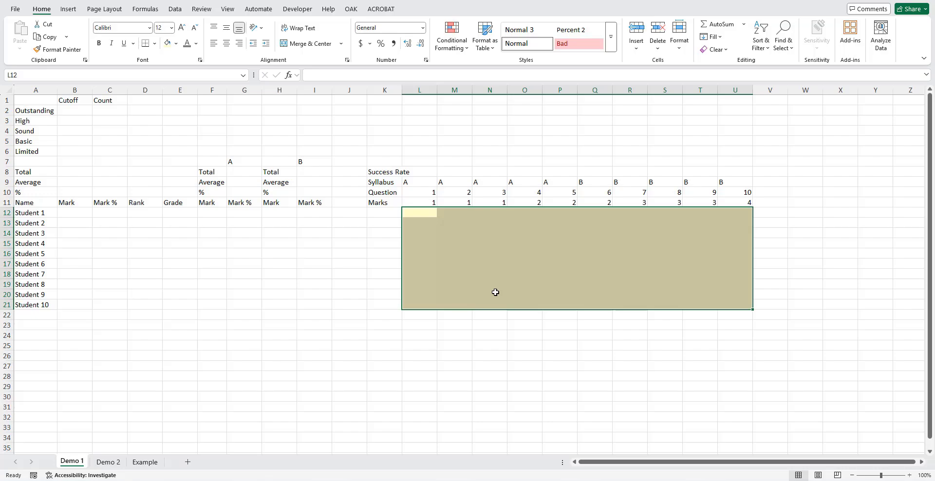
Step: Hide the gridlines on the Demo 1 worksheet
left_click(228, 10)
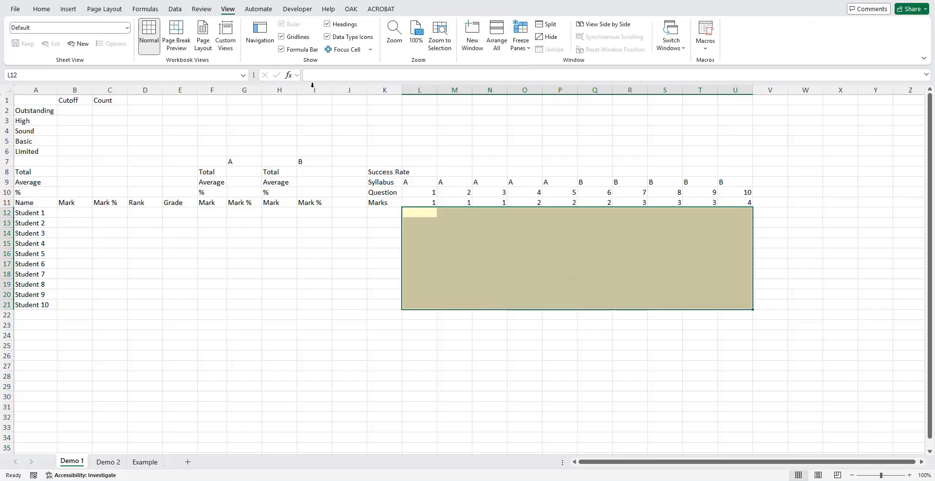
left_click(300, 42)
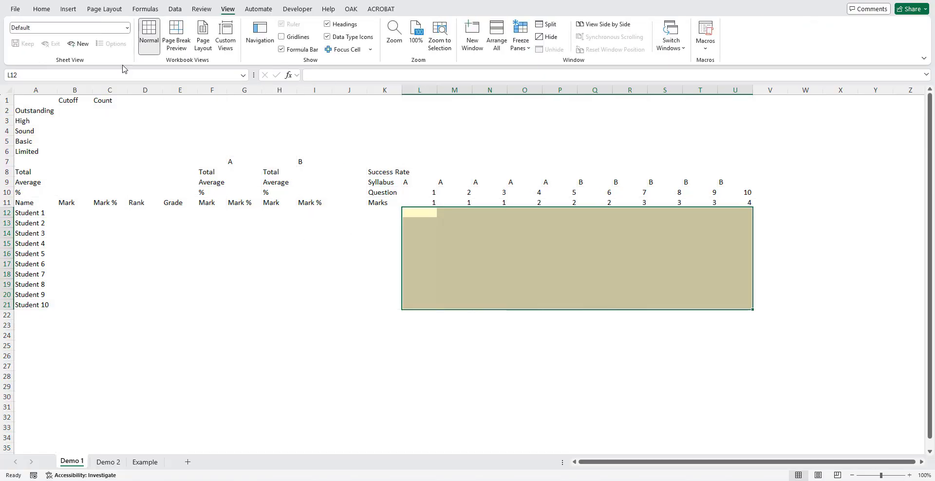
left_click(48, 11)
Step: Apply grey outline and inside borders to the mark entry range L12:U21
key("ctrl+1")
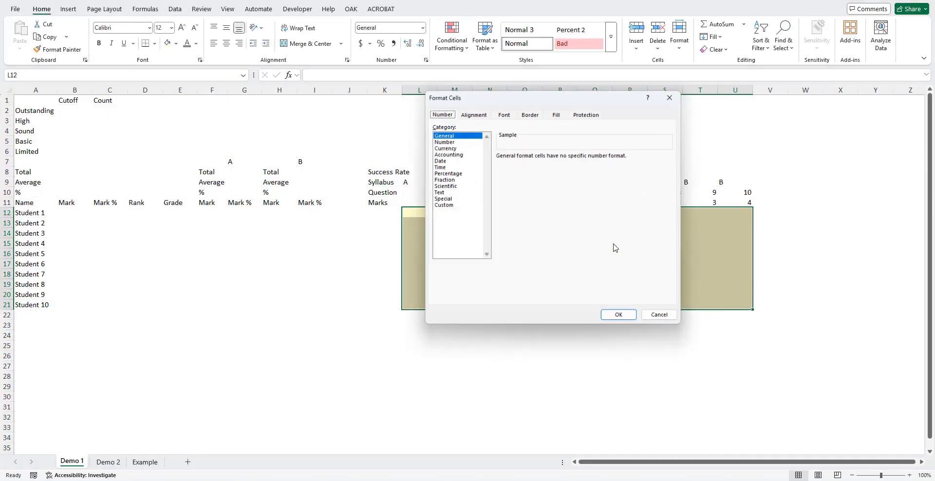
left_click(534, 115)
left_click(490, 215)
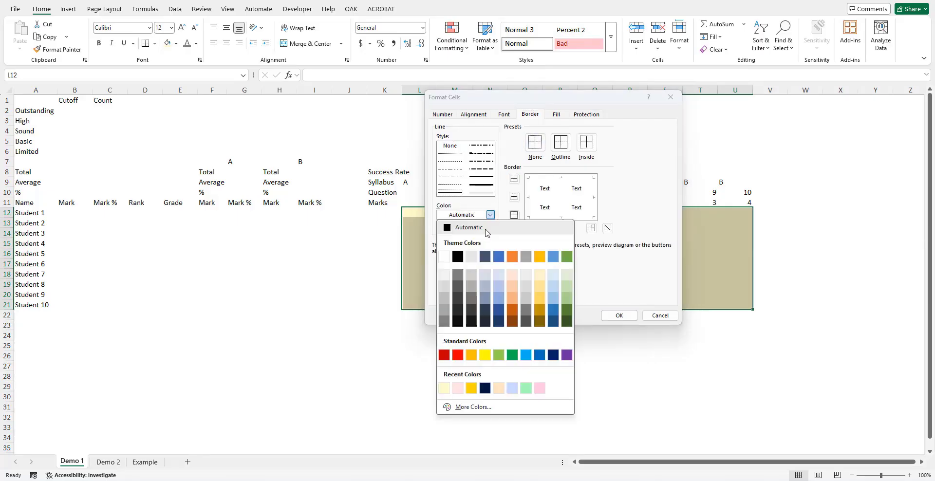
left_click(446, 293)
left_click(561, 143)
left_click(586, 143)
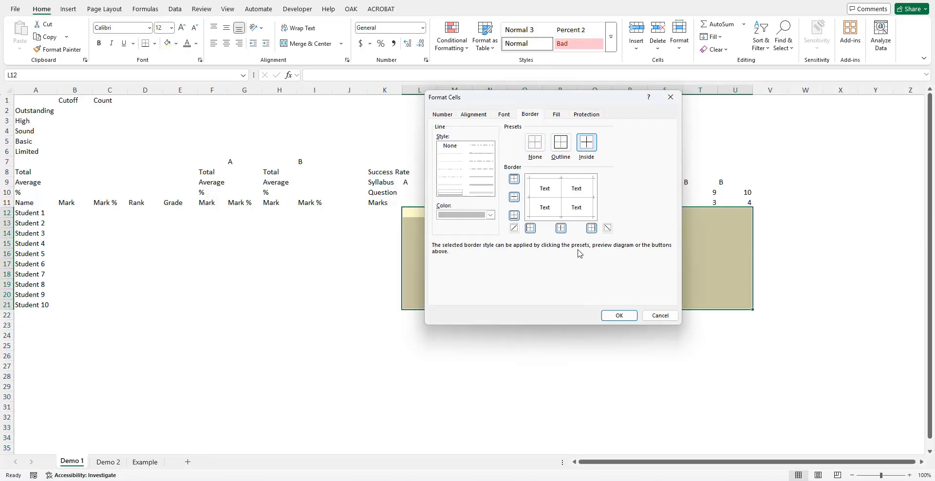
left_click(615, 316)
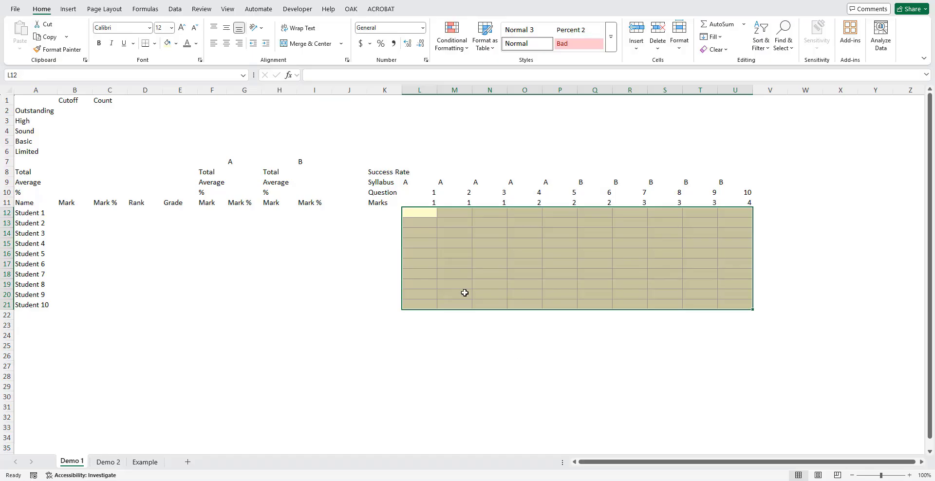
Step: Right-align the labels in K8:K11 and the Total, Average and % labels in F8:F10, H8:H10 and A8:A10
left_click_drag(391, 173, 387, 203)
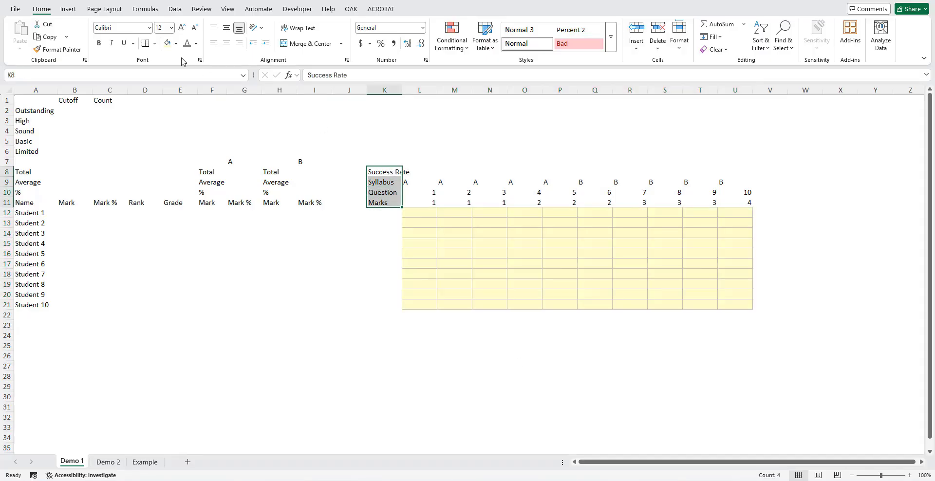
left_click(239, 43)
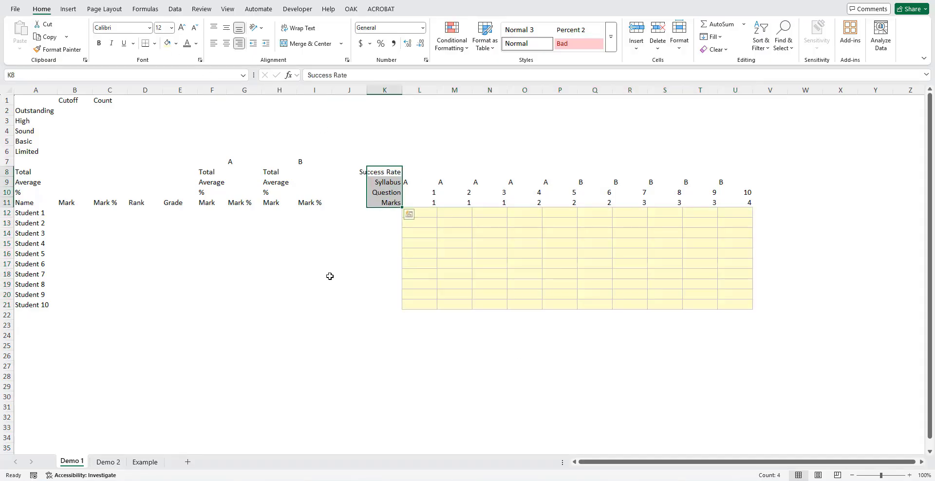
left_click(214, 176)
left_click_drag(213, 176, 214, 193)
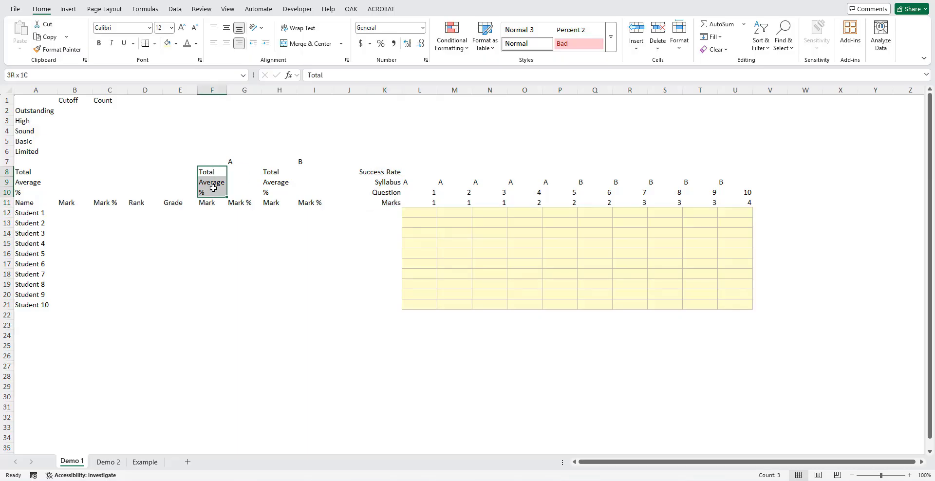
left_click(239, 43)
left_click_drag(278, 172, 276, 193)
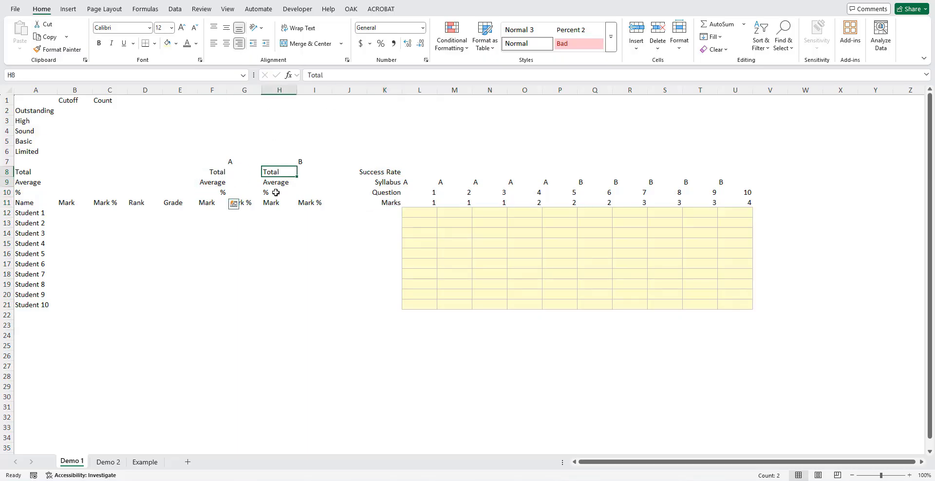
left_click(239, 43)
left_click_drag(22, 176, 25, 193)
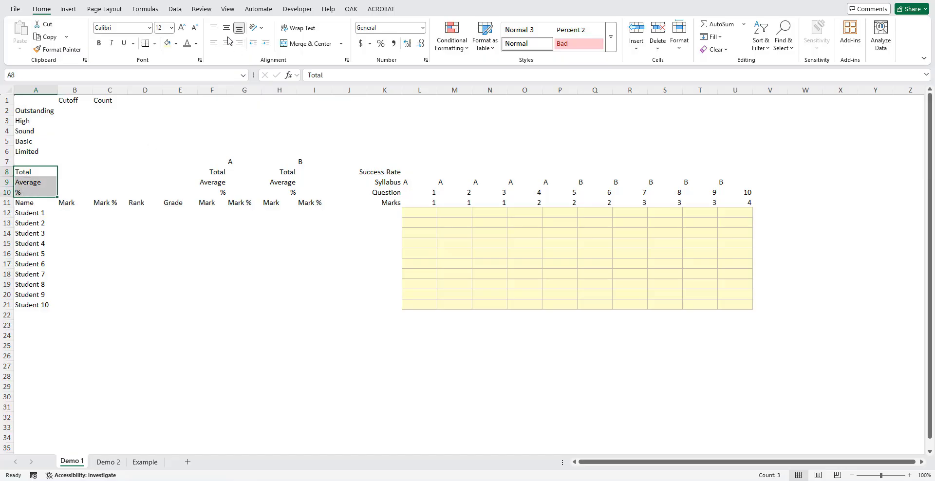
left_click(240, 43)
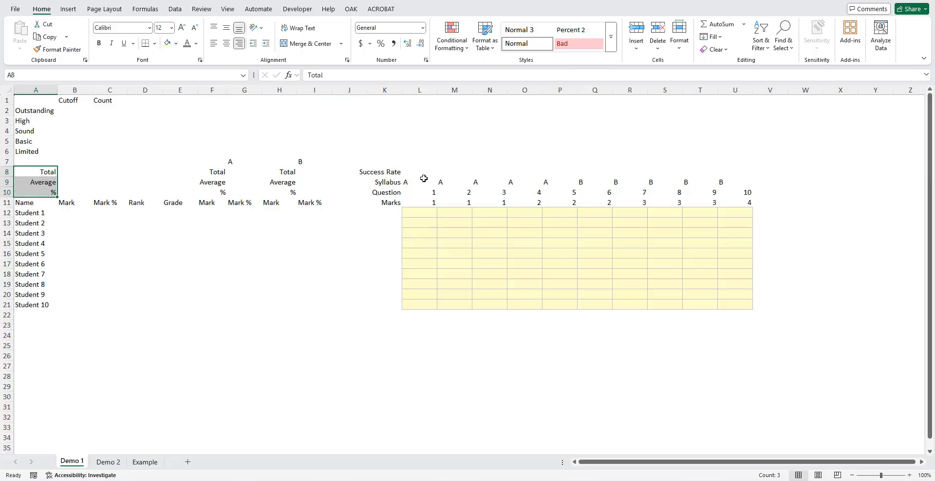
Step: Copy the question marks L11:U11 and paste them as values only into Student 1's row, starting at L12
left_click_drag(421, 212, 735, 305)
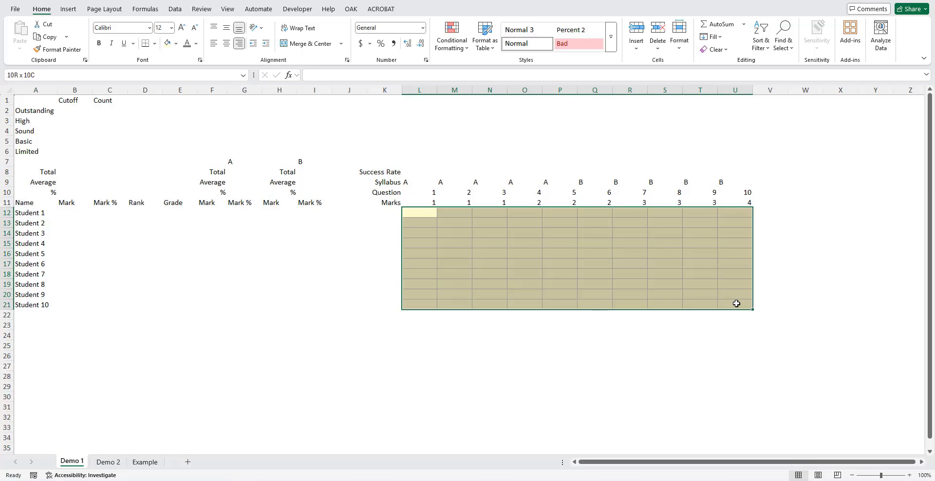
left_click(428, 214)
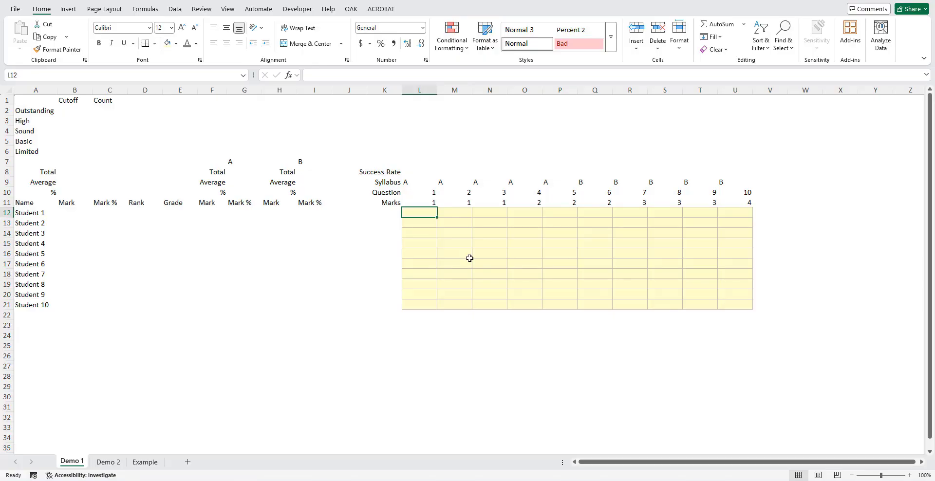
key("Up")
key("shift+Right")
key("shift+Right")
key("shift+Right")
key("shift+Right")
key("shift+Right")
key("shift+Right")
key("shift+Right")
key("shift+Right")
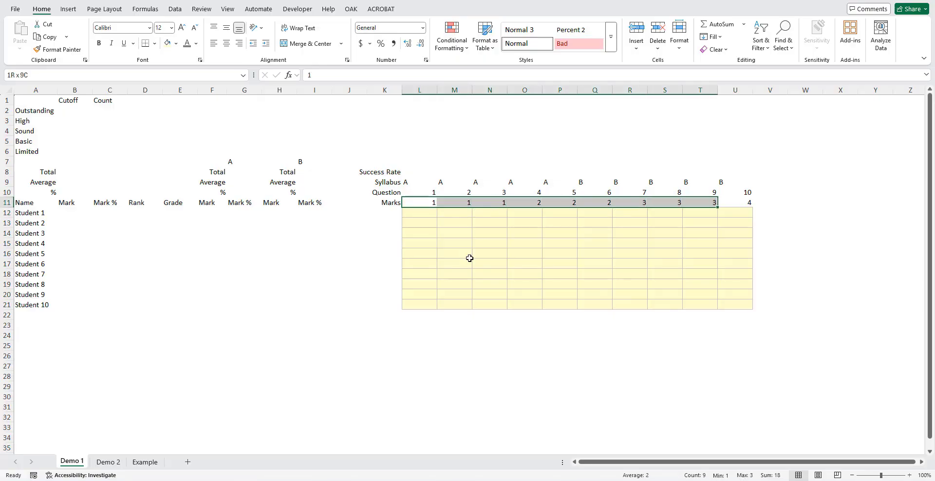
key("shift+Right")
key("ctrl+c")
key("Down")
key("alt")
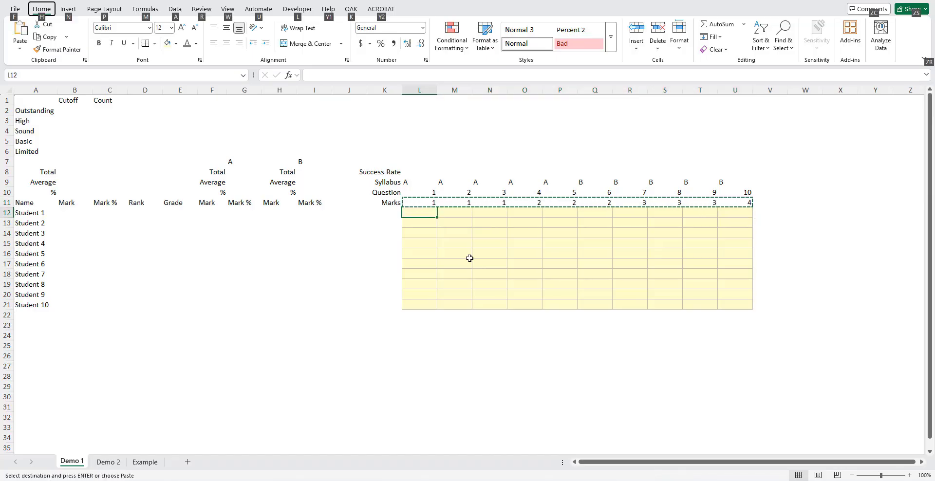
key("h")
key("v")
key("s")
key("v")
key("Return")
key("Down")
key("Escape")
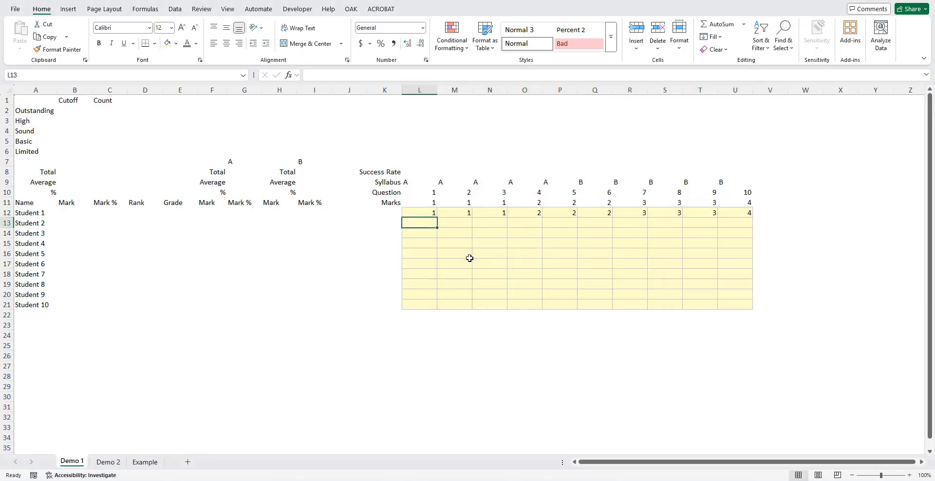
Step: Enter 1 as Student 10's mark for question 1 in L21
key("Up")
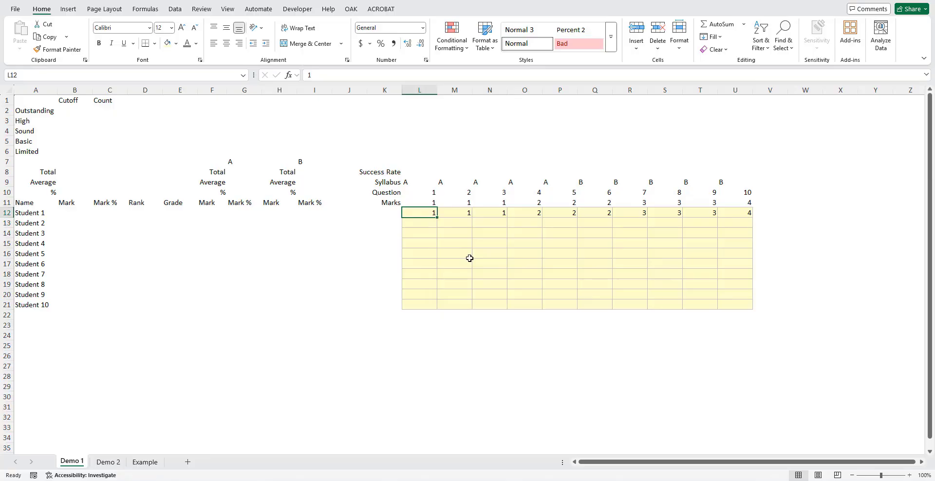
key("Down")
key("Down")
key("Down")
key("Down")
key("Down")
key("Down")
key("Down")
key("Down")
key("Down")
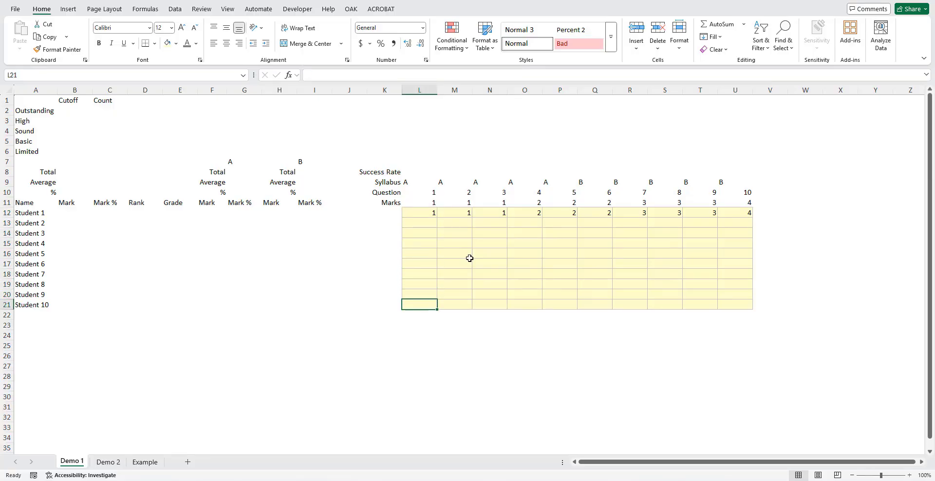
key("shift+Right")
key("shift+Right")
key("shift+Right")
key("shift+Right")
key("shift+Right")
key("Left")
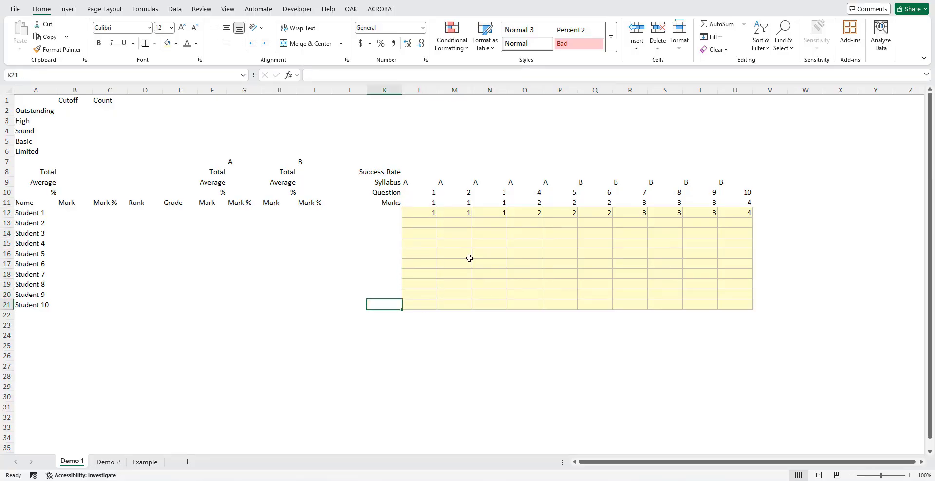
key("Right")
type("1")
key("Right")
Step: Fill Student 10's marks for questions 2 to 10 (M21:U21) with 0
key("shift+Right")
key("shift+Right")
key("shift+Right")
key("shift+Right")
key("shift+Right")
key("shift+Right")
key("shift+Right")
key("shift+Right")
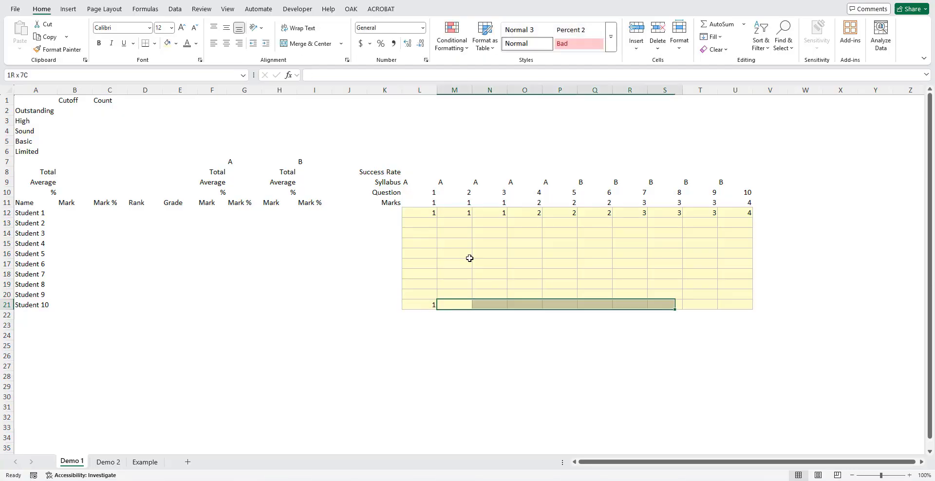
type("0")
key("ctrl+Return")
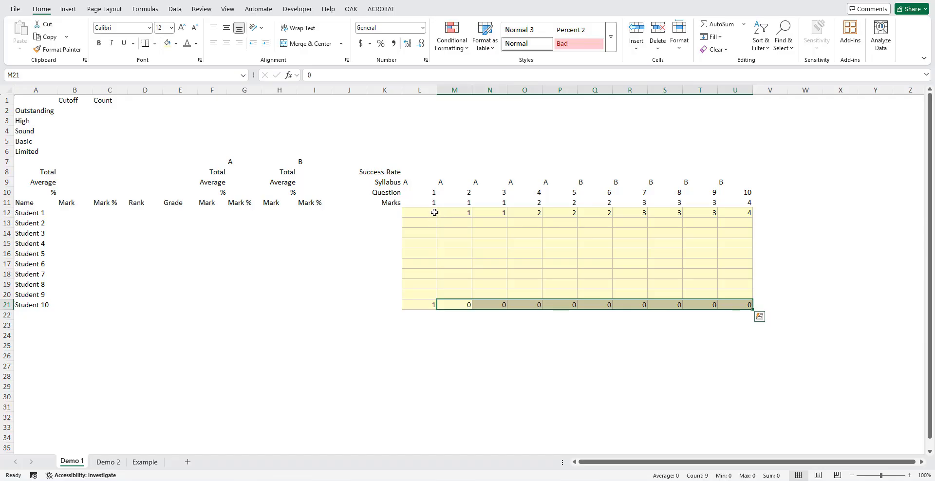
Step: Copy Student 1's marks L12:U12 down to the rows of Students 2 to 9
left_click_drag(435, 213, 734, 214)
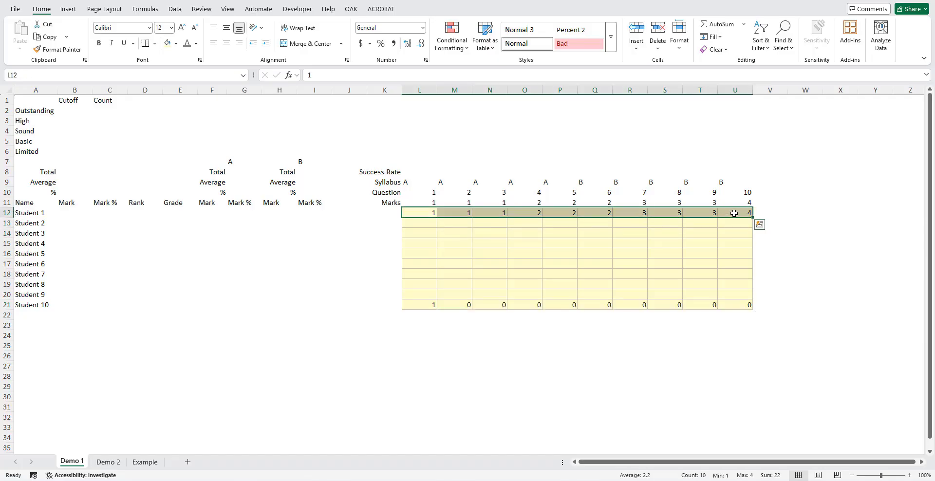
key("ctrl+c")
key("shift+Down")
key("shift+Down")
key("shift+Down")
key("shift+Down")
key("shift+Down")
key("shift+Down")
key("shift+Down")
key("shift+Down")
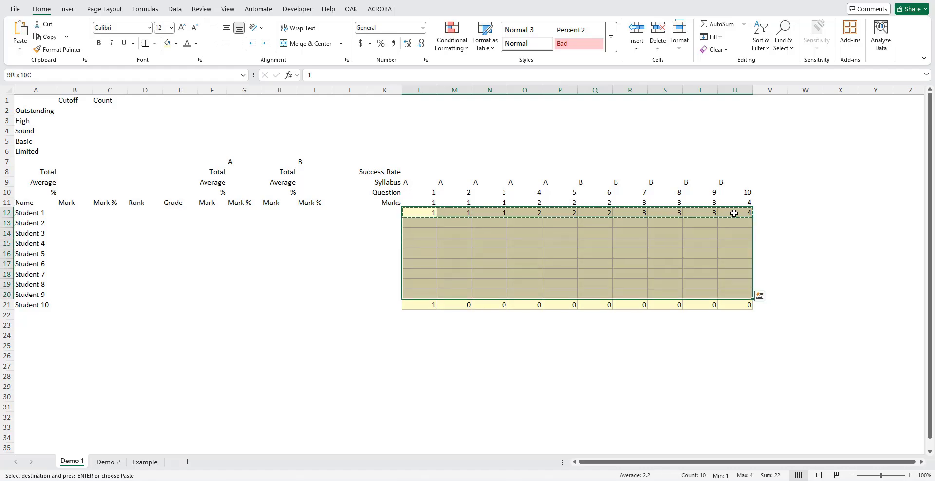
key("ctrl+v")
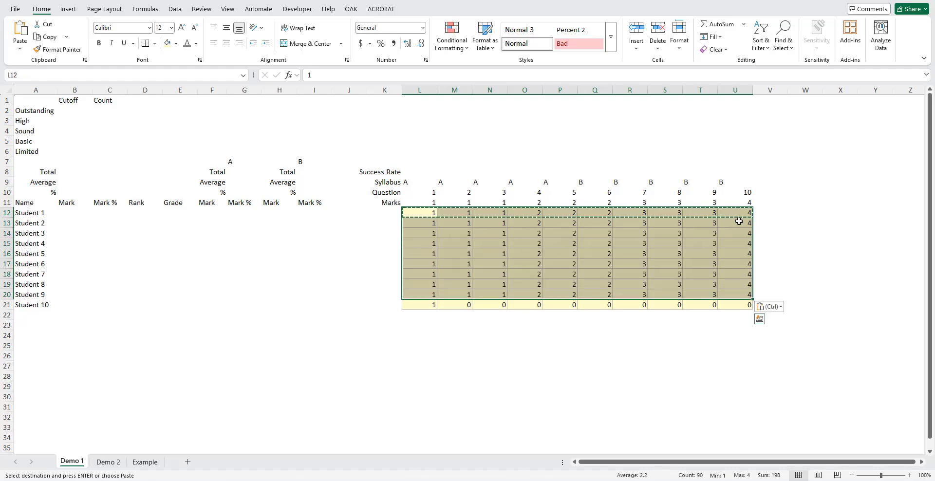
Step: Set the question 10 marks of Students 2 to 9 and the question 9 marks of Students 3 to 10 to 0
left_click_drag(734, 224, 734, 295)
type("0")
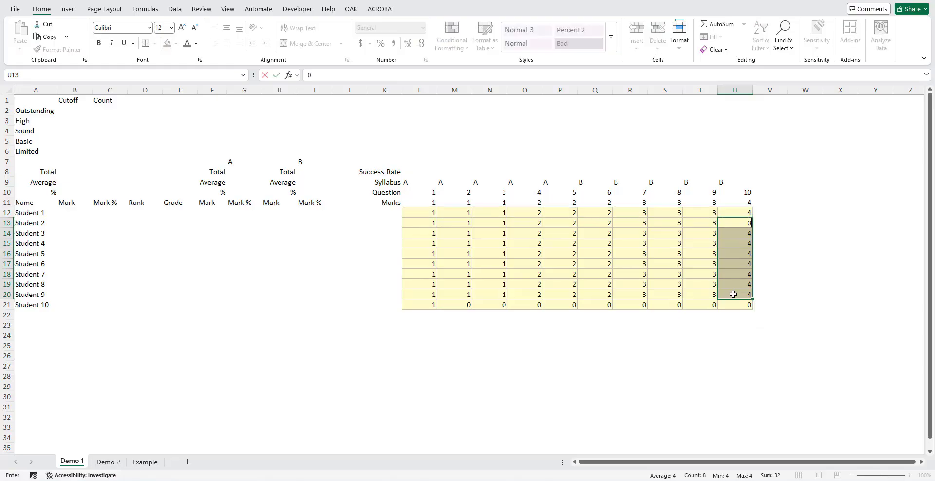
key("ctrl+Return")
key("Left")
key("Down")
key("ctrl+shift+Down")
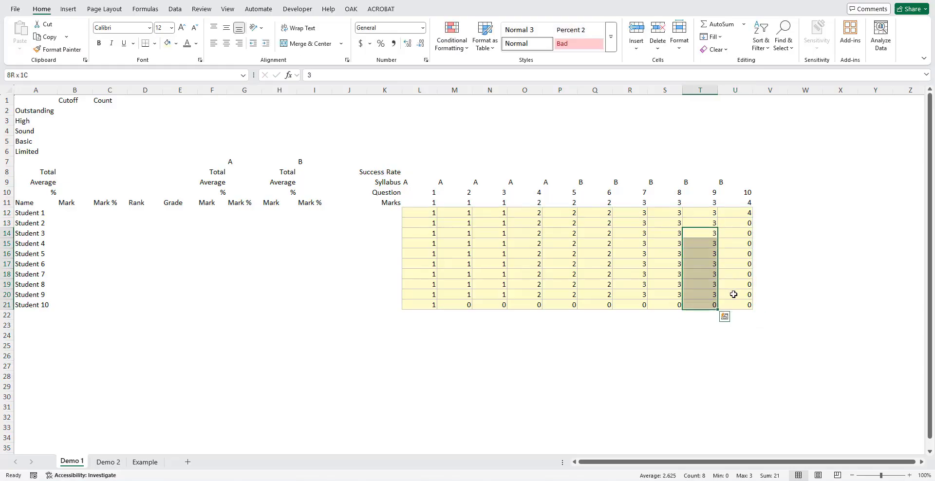
type("0")
key("ctrl+Return")
Step: Set the question 8 marks of Students 4 to 10 and the question 7 marks of Students 5 to 10 to 0
key("Left")
key("Down")
key("ctrl+shift+Down")
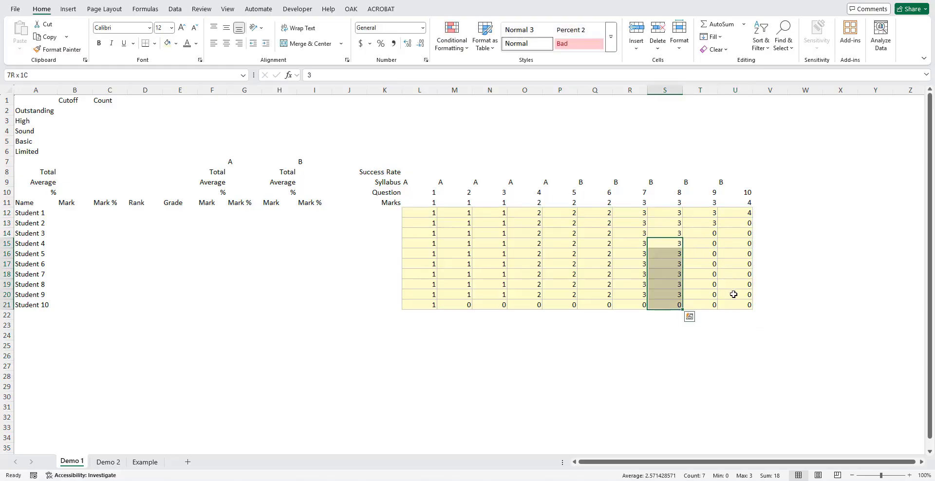
key("ctrl+q")
key("Escape")
type("0")
key("ctrl+Return")
key("Left")
key("Down")
key("ctrl+shift+Down")
type("0")
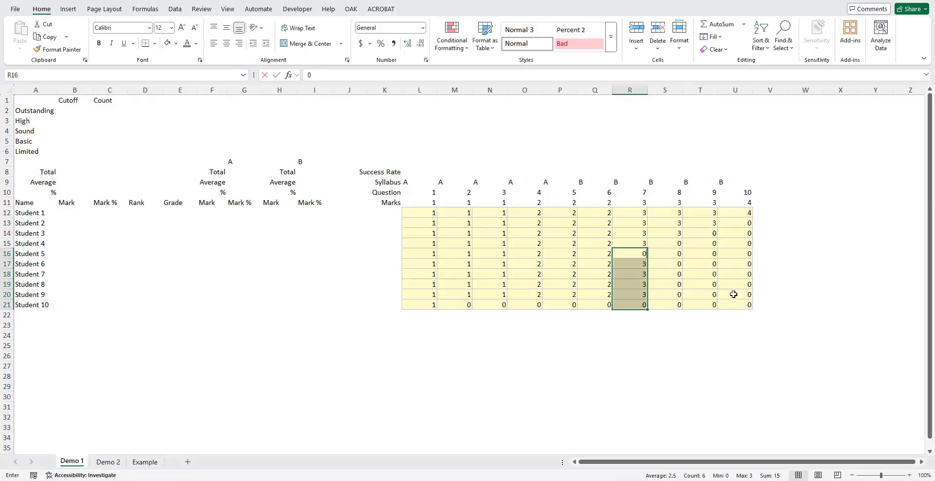
key("ctrl+Return")
Step: Set the question 6 marks of Students 6 to 10 and the question 5 marks of Students 7 to 10 to 0
key("Left")
key("Down")
key("ctrl+shift+Down")
type("0")
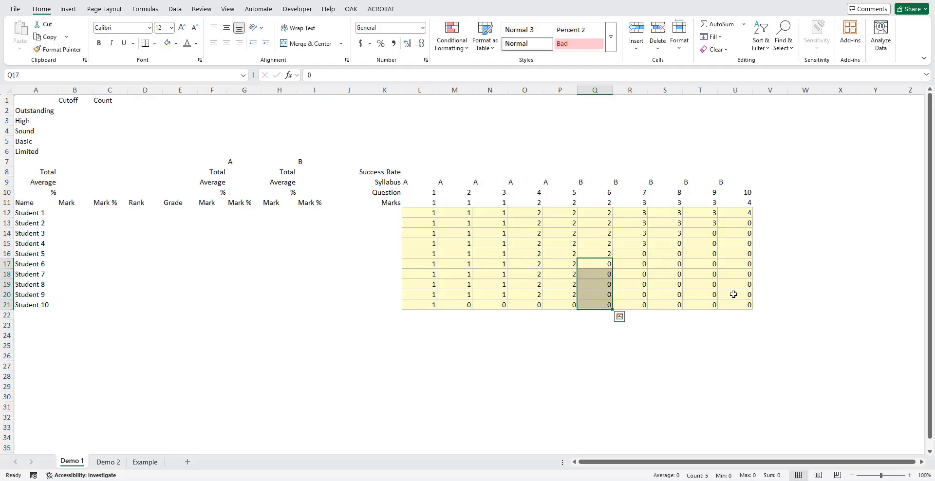
key("ctrl+Return")
key("Left")
key("Down")
key("ctrl+shift+Down")
type("0")
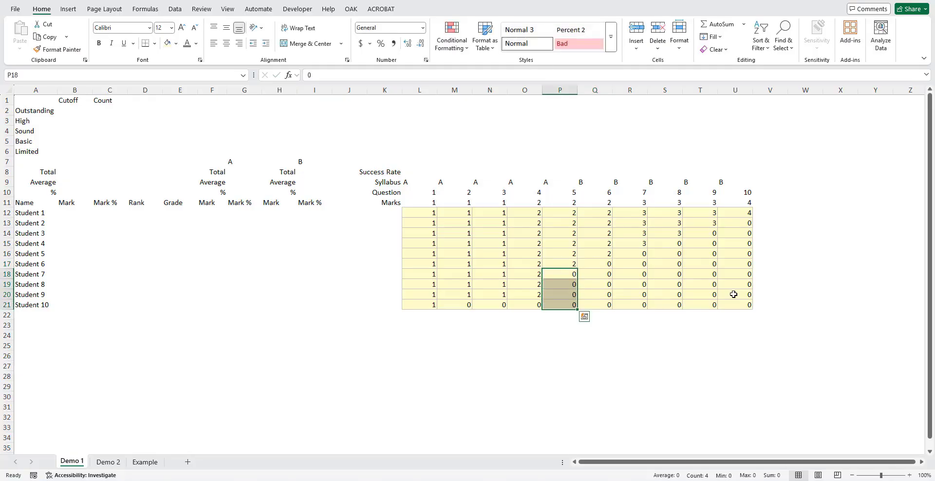
key("ctrl+Return")
Step: Set the question 4 marks of Students 8 to 10 and Student 9's question 3 mark to 0
key("Left")
key("Down")
key("ctrl+shift+Down")
type("0")
key("ctrl+Return")
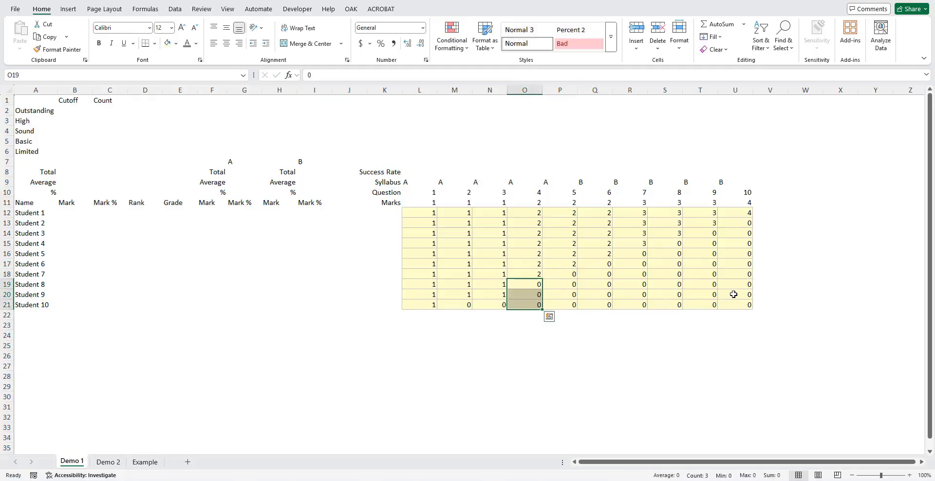
key("Left")
key("Down")
type("0")
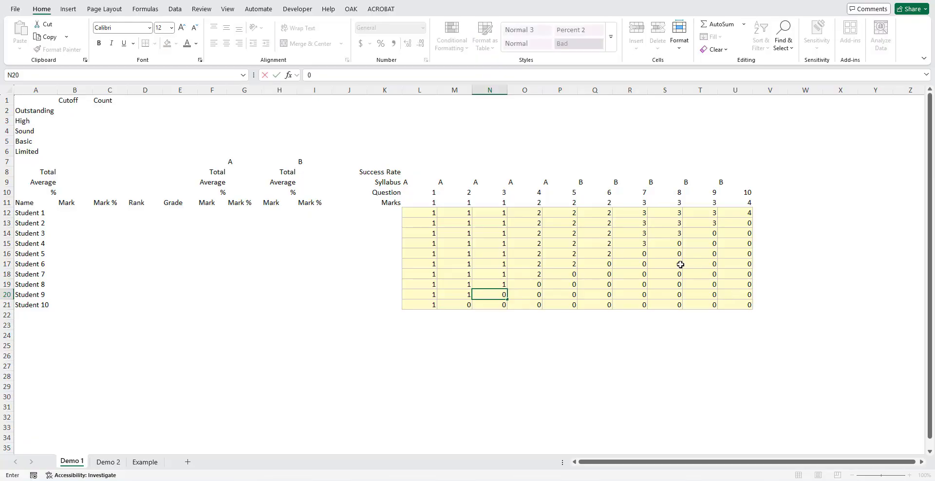
left_click(598, 236)
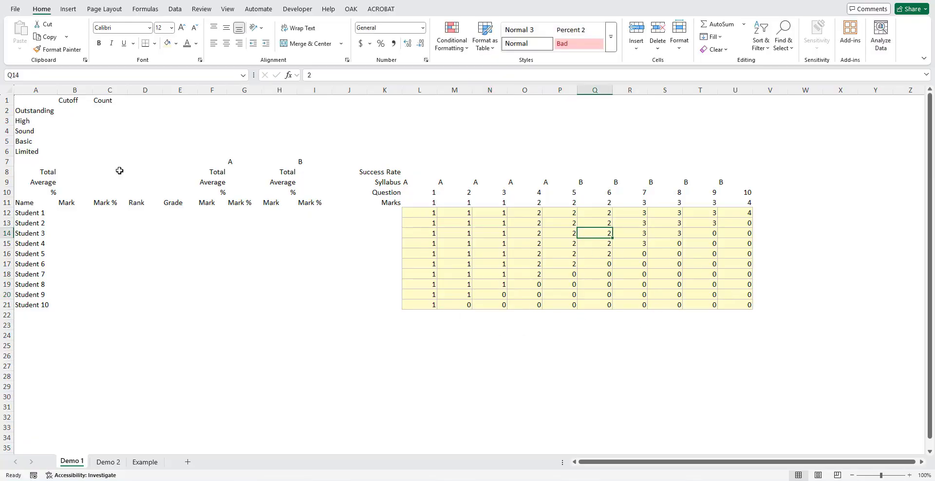
Step: Right-align the grade labels Outstanding to Limited in A2:A6
left_click_drag(36, 111, 29, 150)
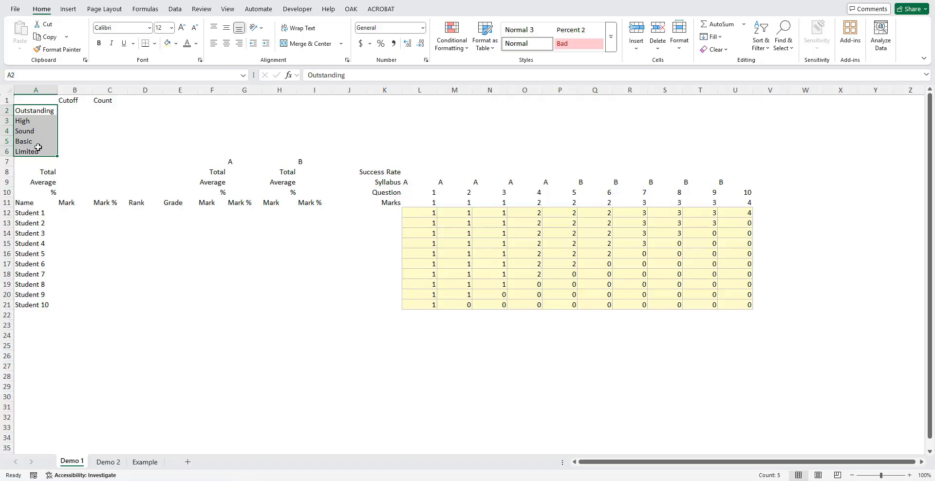
left_click(239, 44)
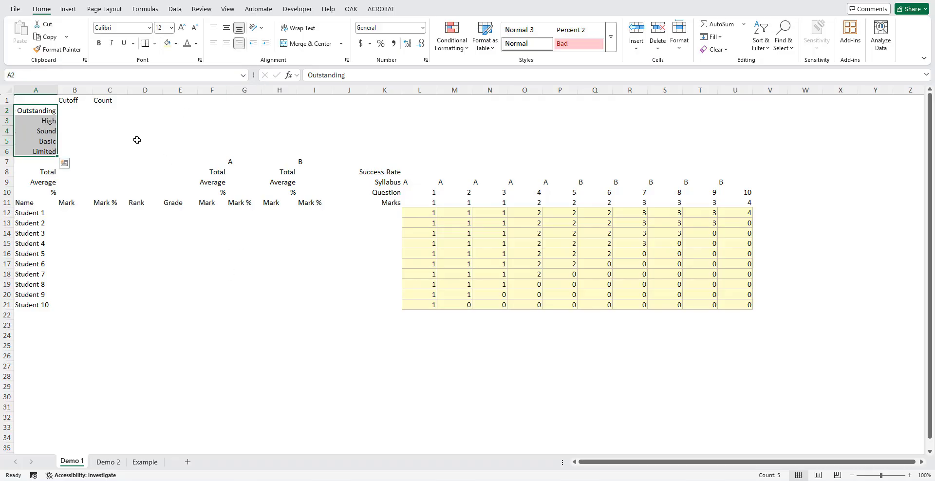
left_click(517, 242)
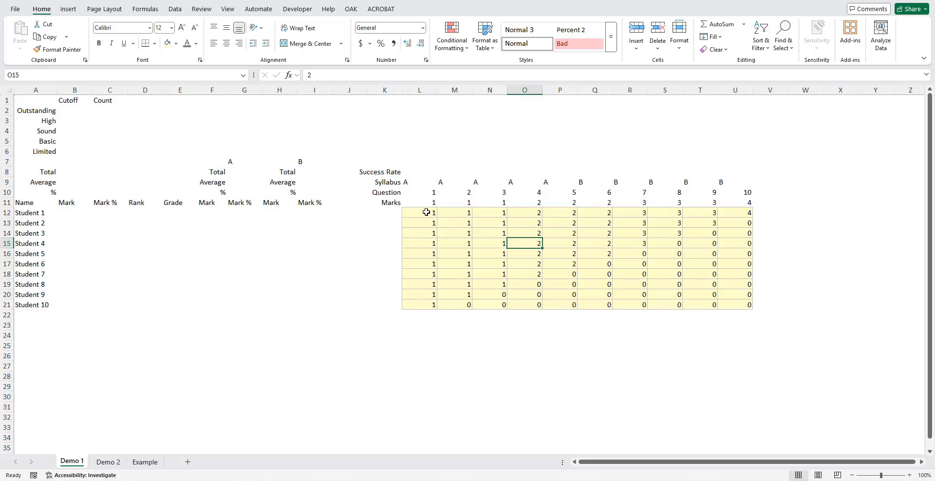
Step: Calculate the total available marks in B8 with =SUM(L11:U11)
left_click_drag(427, 212, 736, 304)
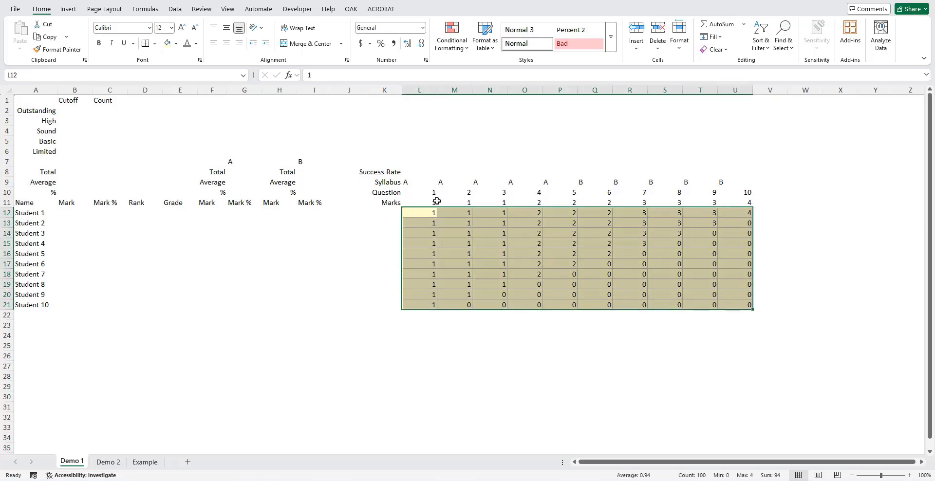
left_click(73, 173)
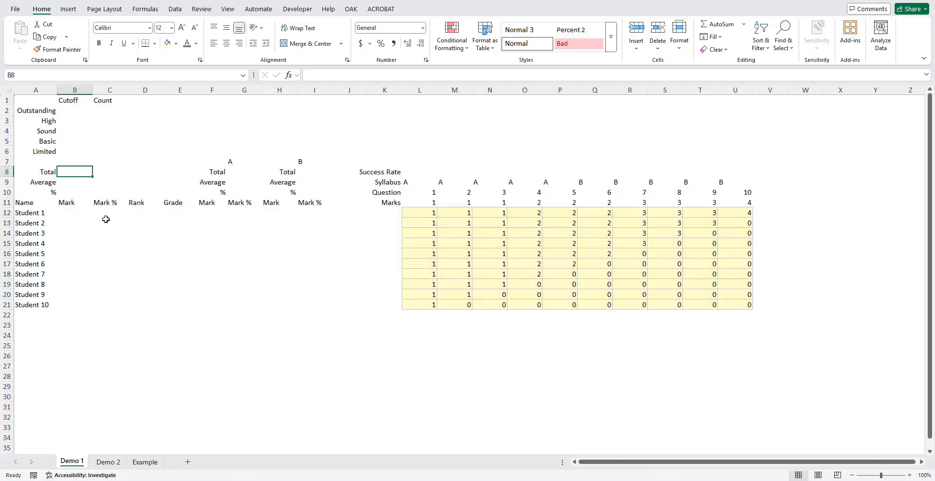
type("=SUM(")
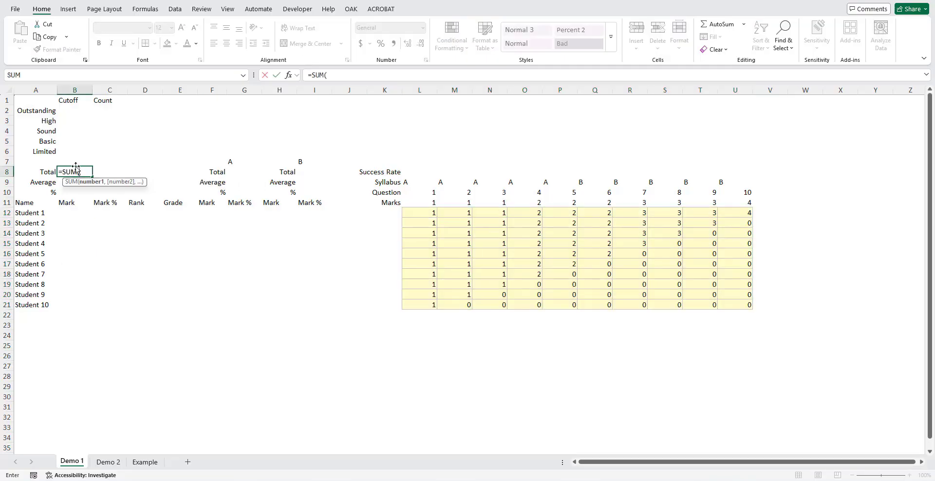
left_click_drag(407, 203, 748, 204)
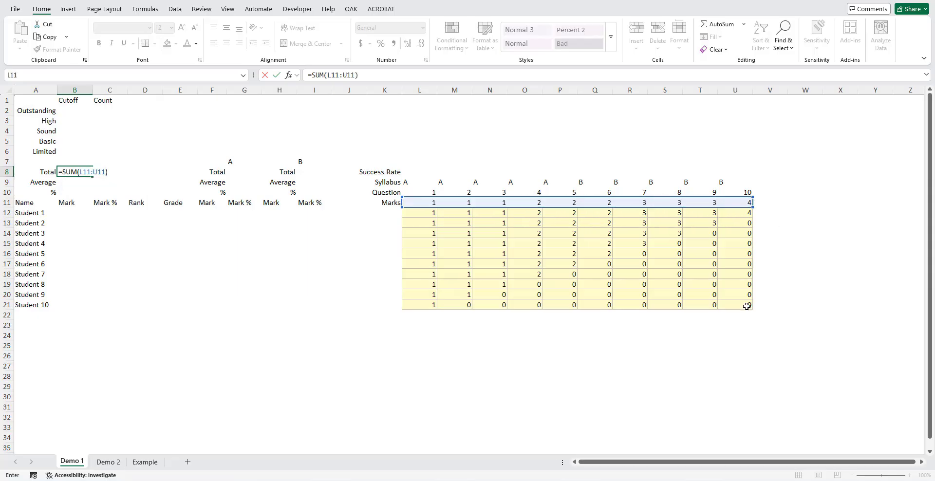
key("ctrl+Return")
Step: Add a grey outline border around the total marks cell B8
key("ctrl+1")
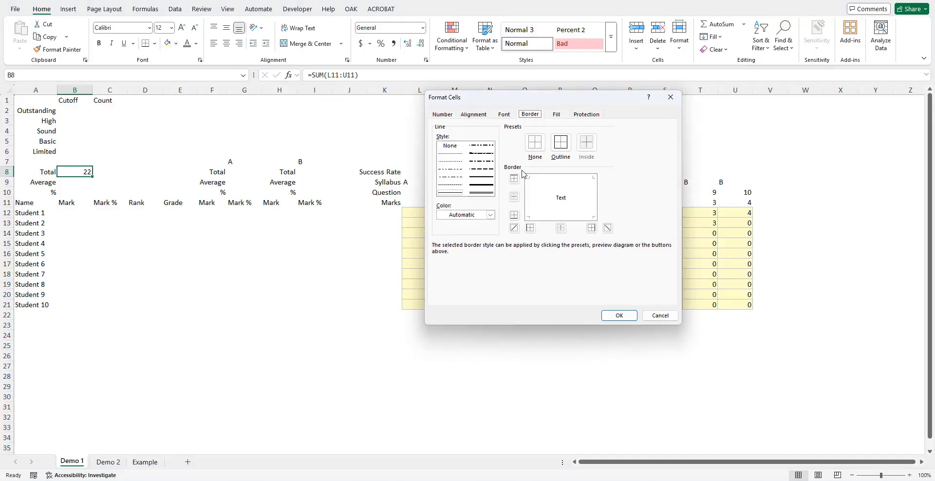
left_click(489, 215)
left_click(448, 298)
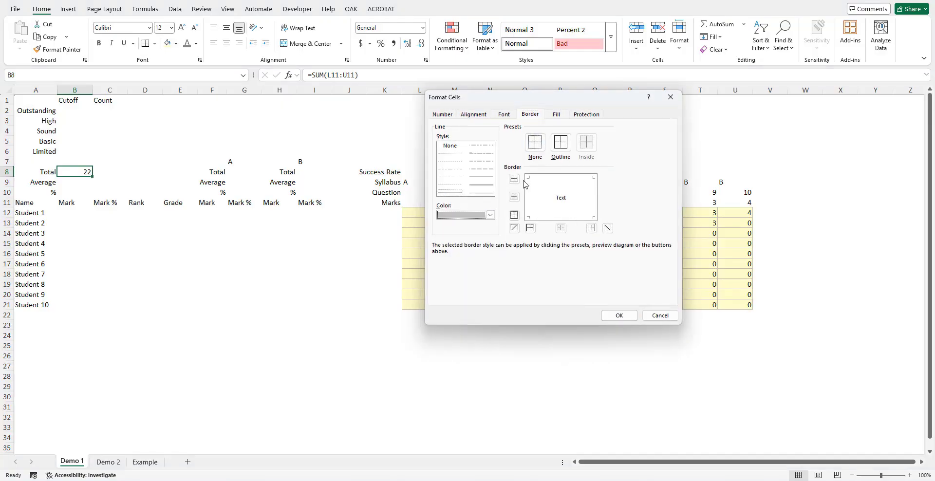
left_click(556, 150)
left_click(618, 315)
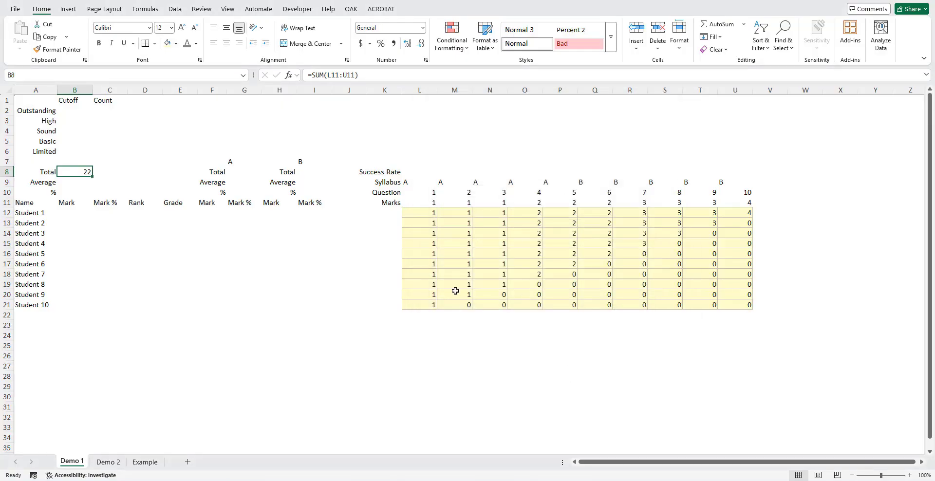
Step: Align the total in B8 to Right (Indent) with an indent of 1
key("ctrl+1")
left_click(473, 114)
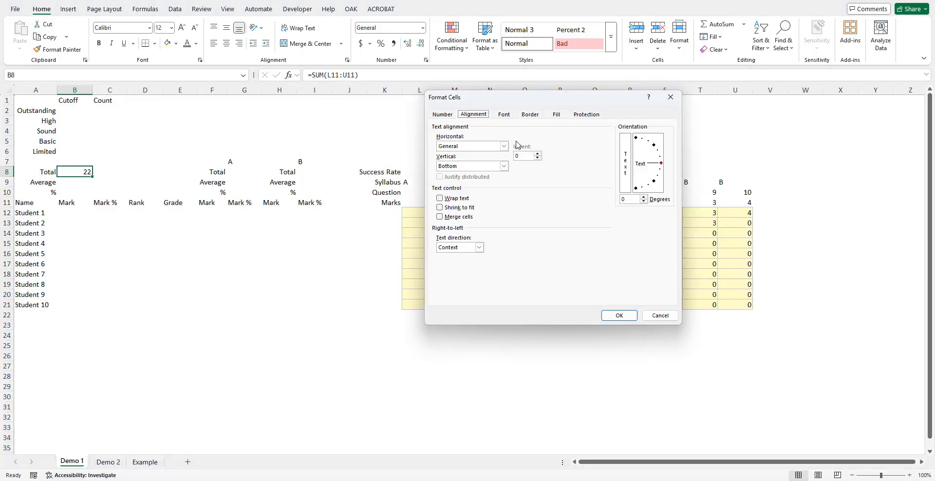
left_click(504, 147)
left_click(455, 174)
left_click(538, 154)
left_click(620, 317)
Step: Align the student marks in L12:U21 to Right (Indent) with an indent of 1
left_click_drag(438, 215, 733, 301)
key("ctrl+1")
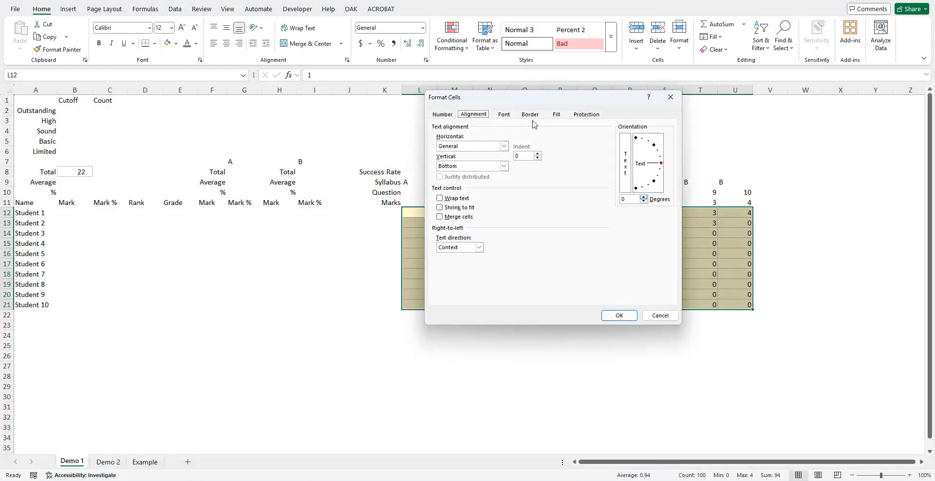
left_click(537, 153)
left_click(502, 146)
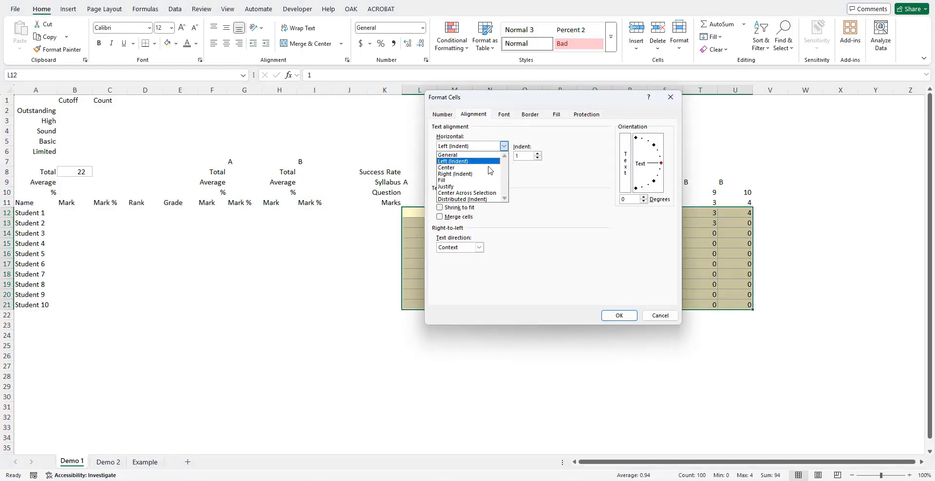
left_click(490, 174)
left_click(619, 316)
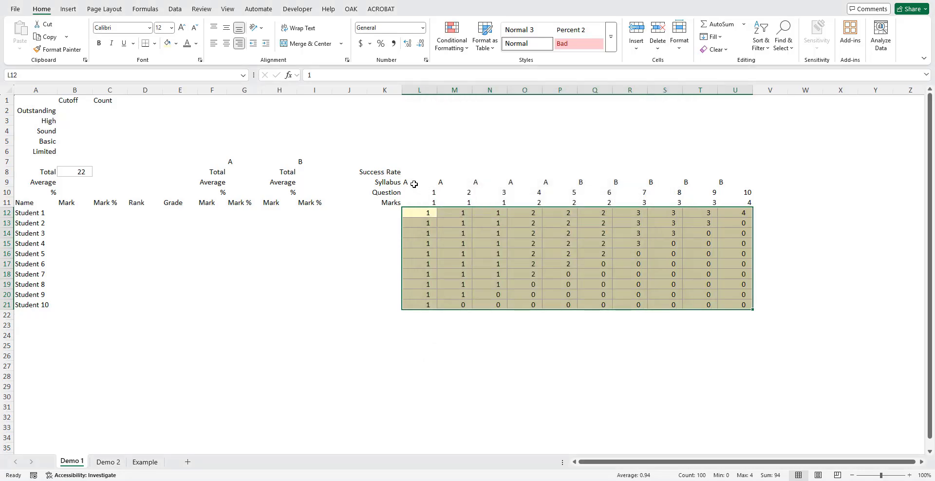
Step: Apply grey outline and inside borders to the syllabus, question and marks rows in L9:U11
left_click_drag(414, 185, 739, 206)
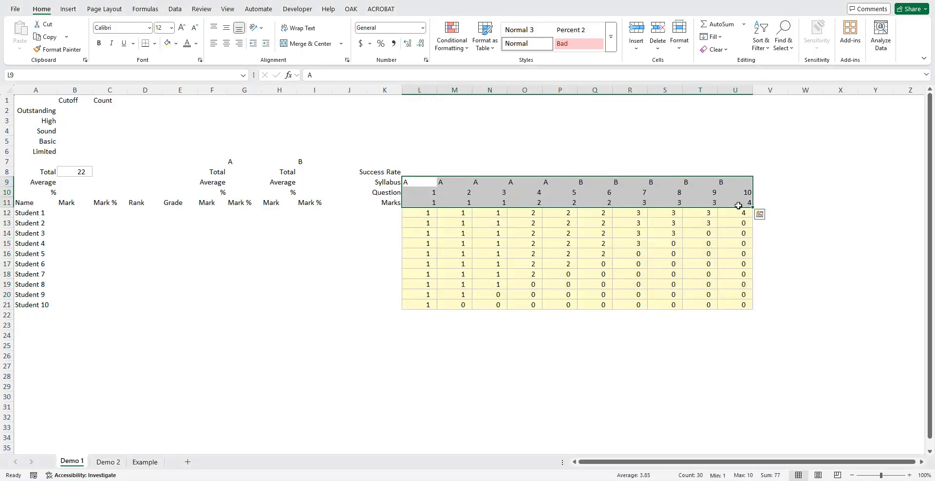
key("ctrl+1")
left_click(530, 114)
left_click(585, 145)
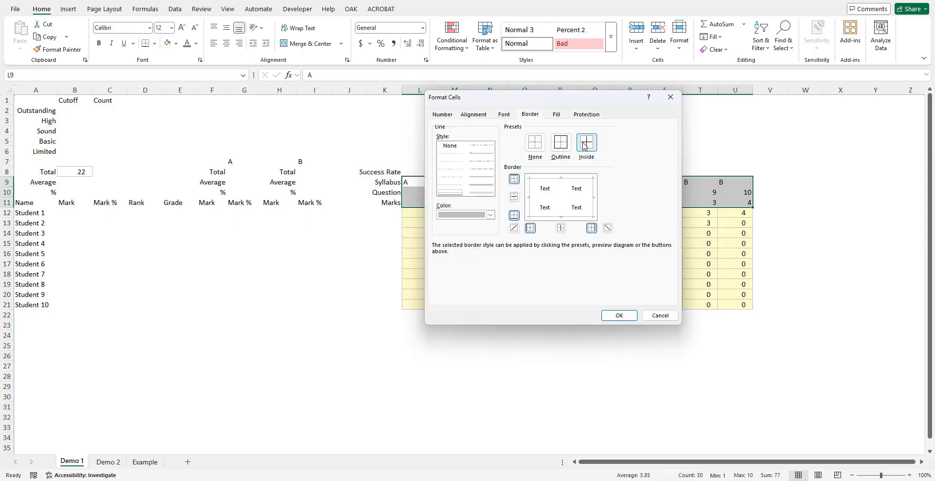
left_click(619, 314)
Step: Apply grey outline and inside borders to the Success Rate cells L8:U8
left_click_drag(421, 173, 726, 174)
key("ctrl+1")
left_click(560, 142)
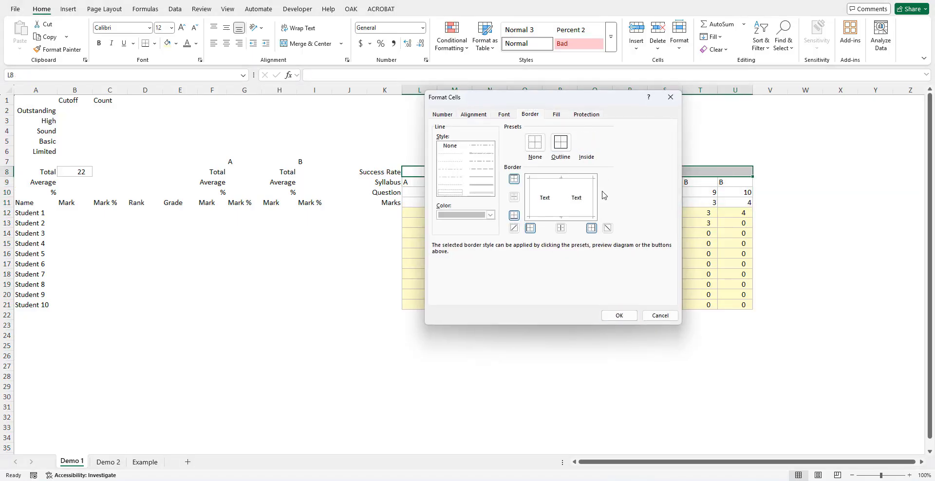
left_click(619, 315)
Step: Centre the contents of the success rate, syllabus, question and marks cells in L8:U11
left_click_drag(416, 184, 737, 180)
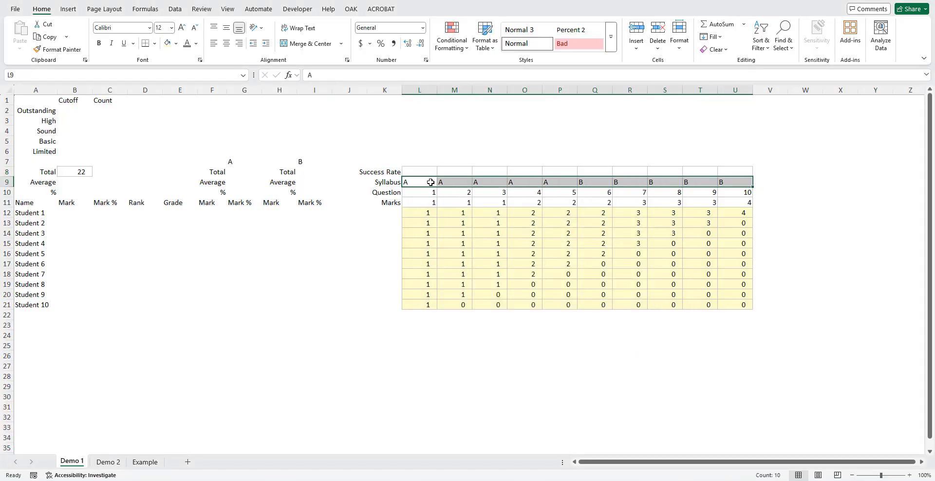
left_click_drag(423, 172, 734, 204)
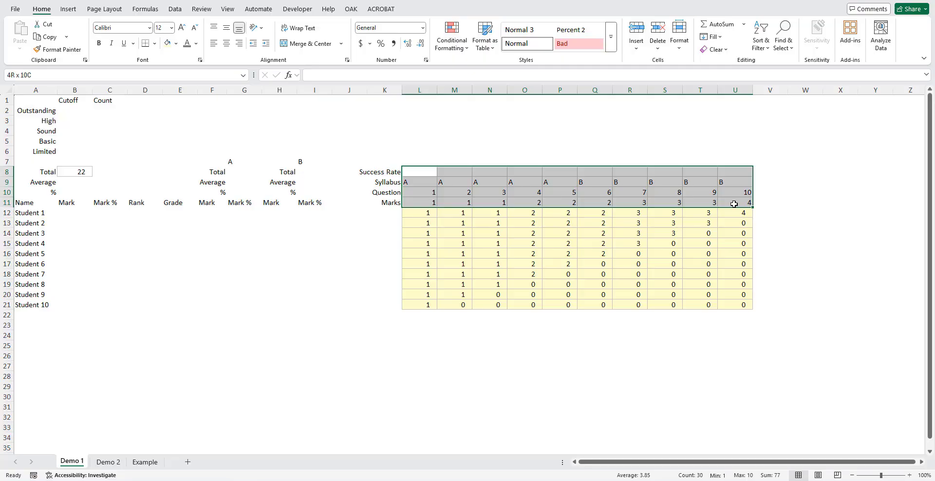
left_click(227, 43)
left_click(490, 356)
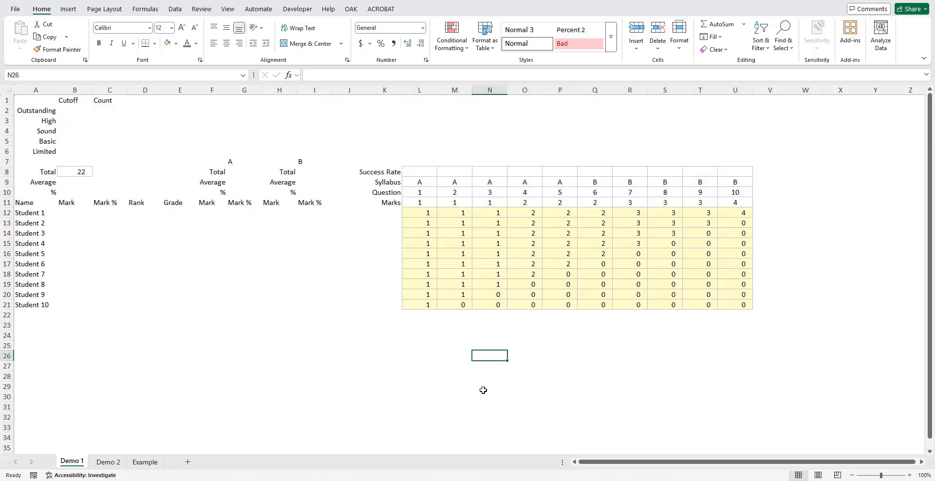
Step: Set an indent of 1 on the right-aligned labels Success Rate to Marks in K8:K11
left_click_drag(394, 173, 398, 199)
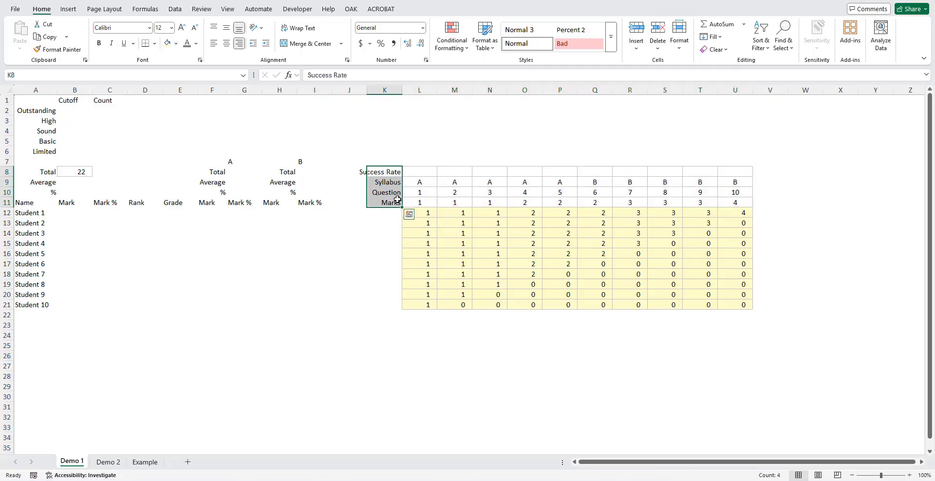
key("ctrl+1")
key("ctrl+shift+Tab")
key("ctrl+shift+Tab")
left_click(538, 155)
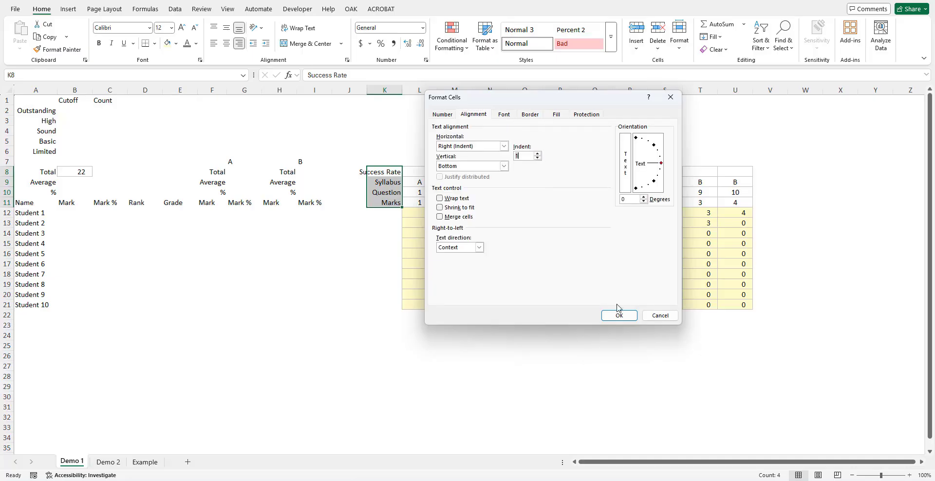
left_click(619, 316)
left_click(419, 305)
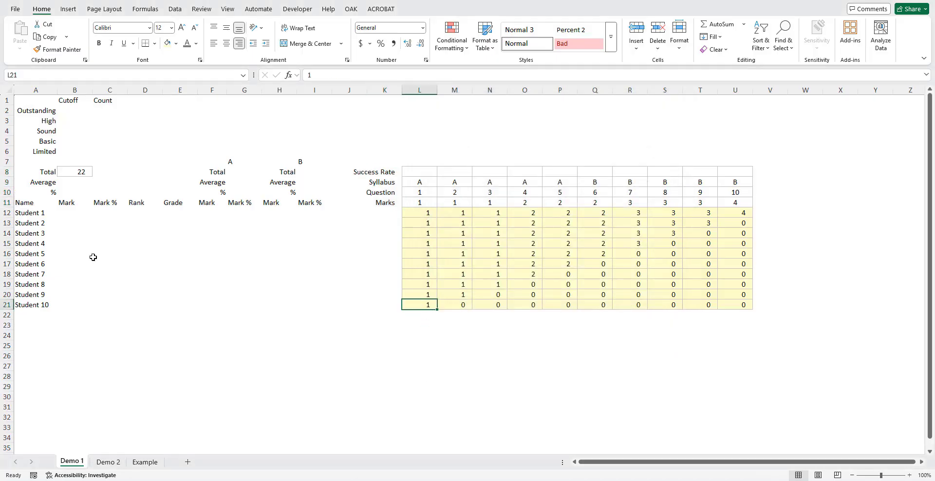
Step: Set an indent of 1 on the right-aligned labels Total, Average and % in A8:A10
left_click_drag(51, 171, 52, 191)
key("ctrl+1")
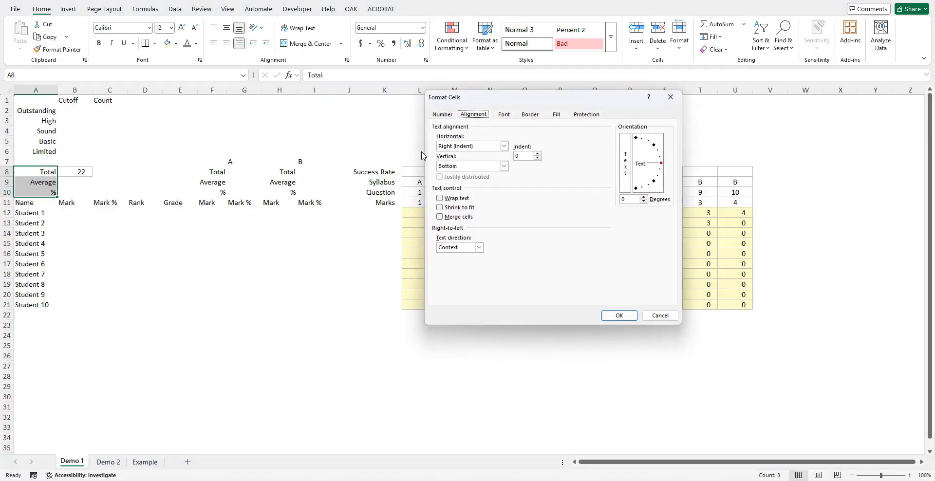
left_click(538, 153)
left_click(619, 315)
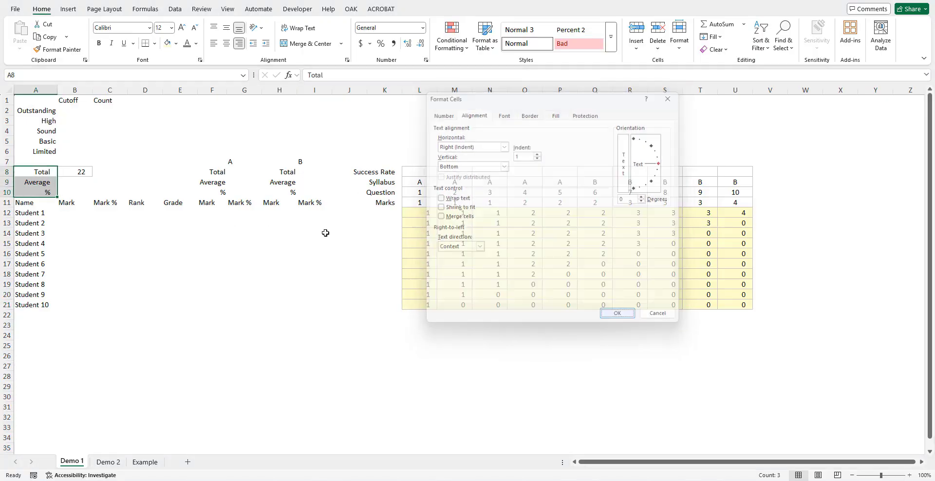
Step: Copy the formatting of the total cell B8 to the average cell B9
left_click(87, 185)
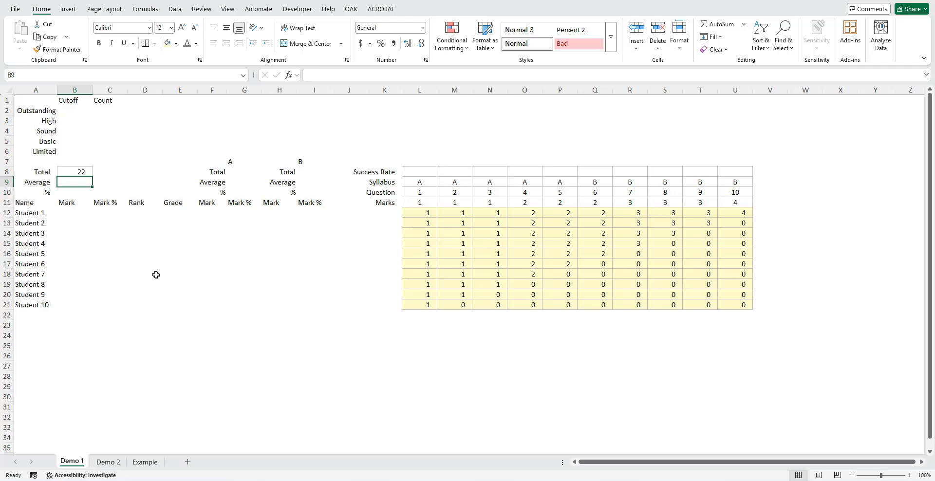
left_click(78, 172)
left_click(57, 49)
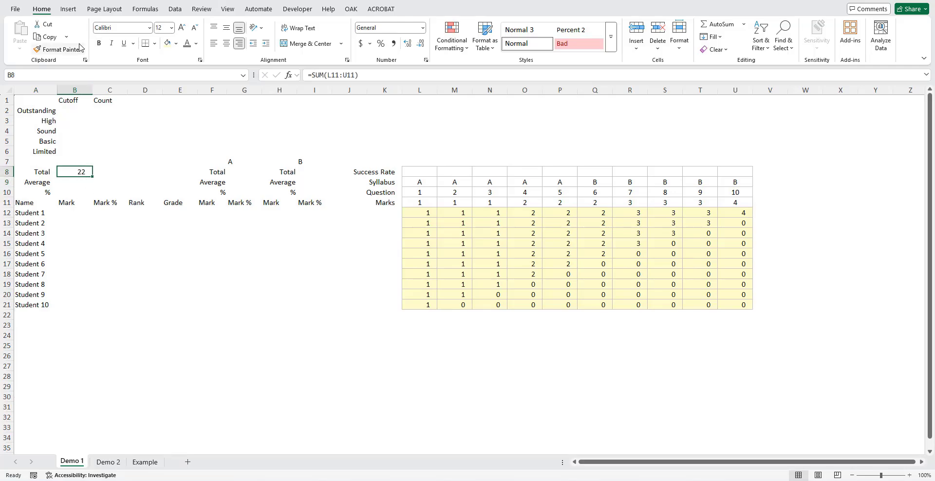
left_click(77, 182)
left_click_drag(72, 217, 74, 305)
Step: Add a grey outline border around the percentage cell B10
left_click(76, 192)
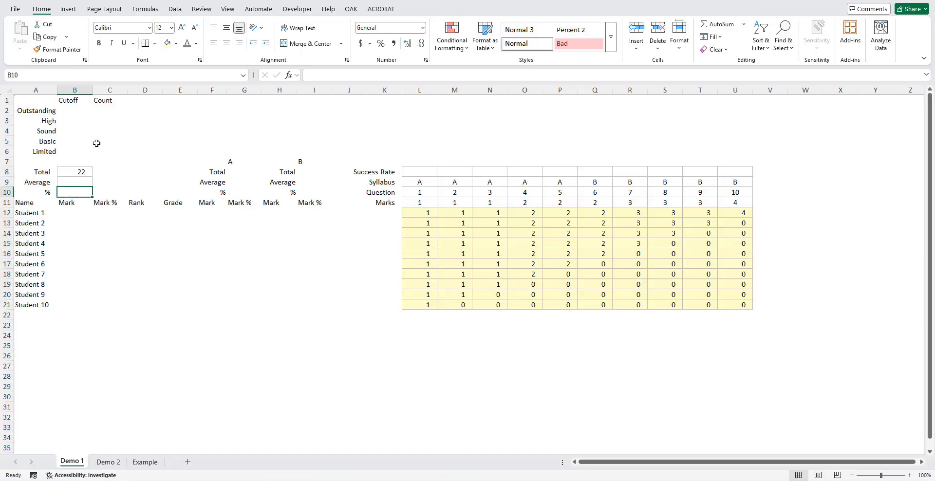
key("ctrl+1")
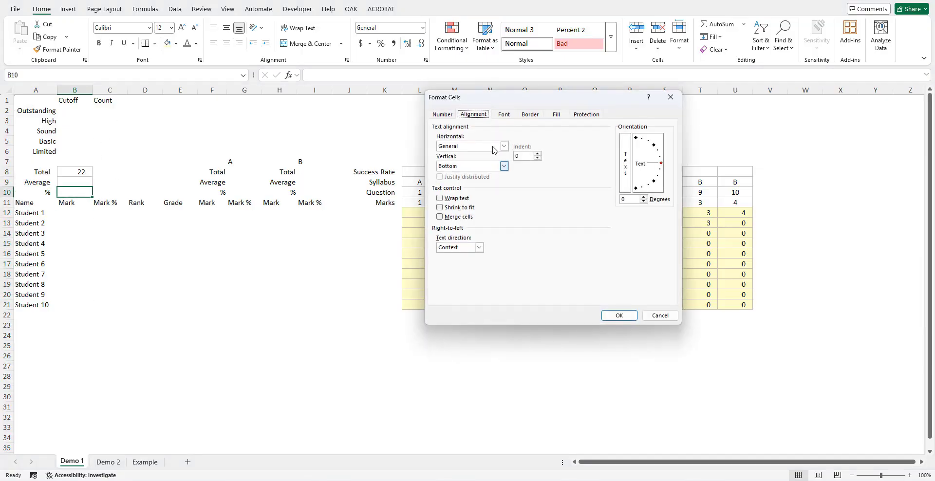
left_click(531, 115)
left_click(560, 143)
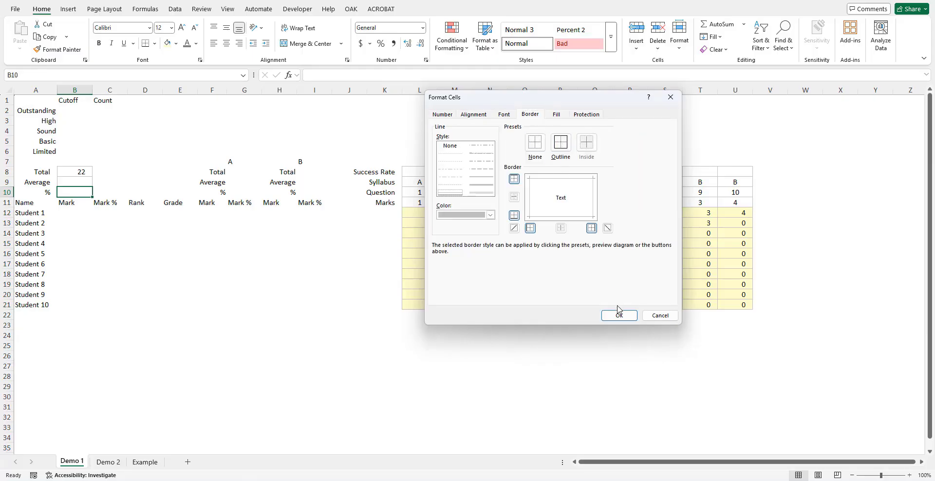
left_click(619, 316)
left_click(100, 223)
left_click(73, 214)
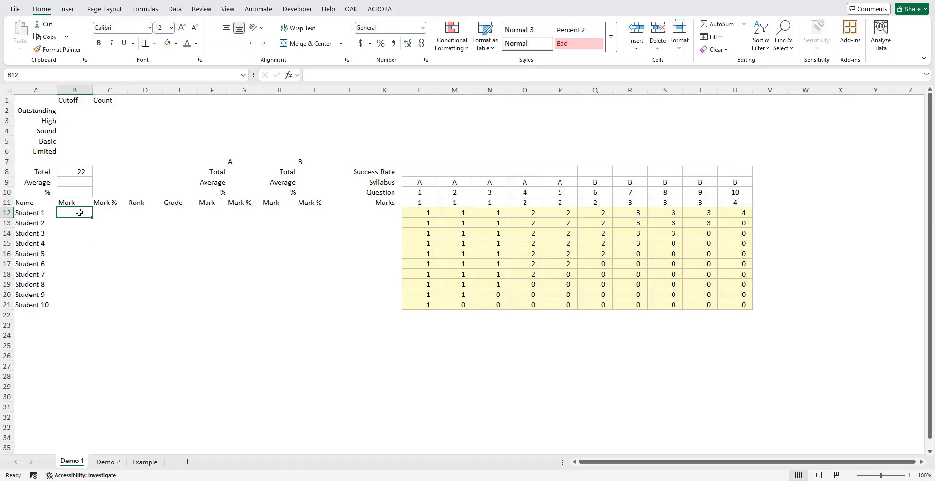
left_click(417, 171)
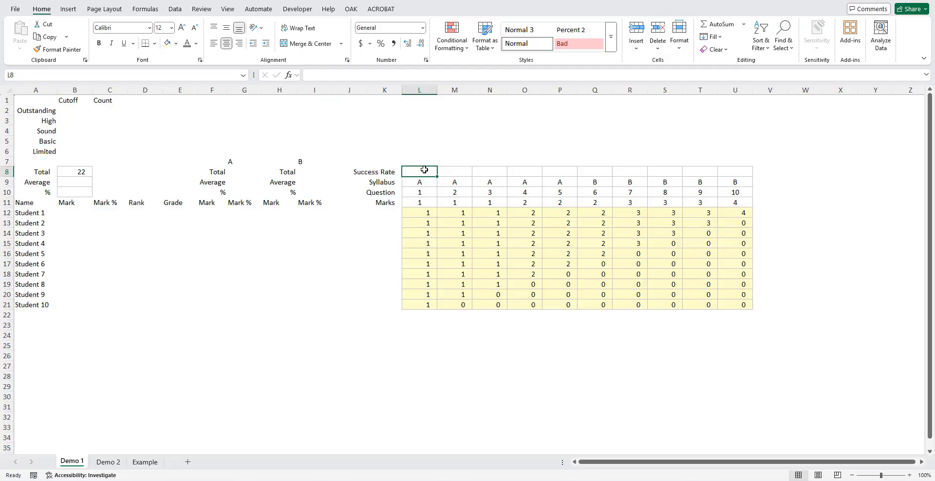
left_click_drag(420, 213, 412, 307)
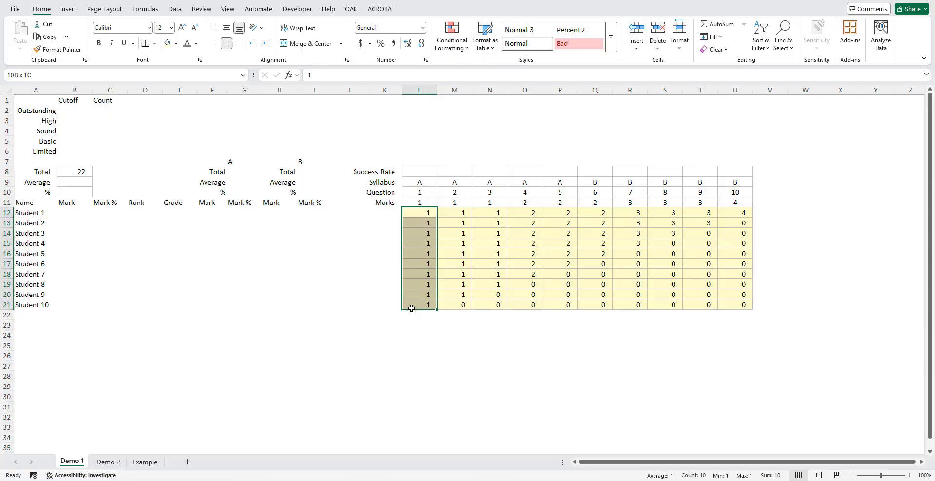
left_click(422, 176)
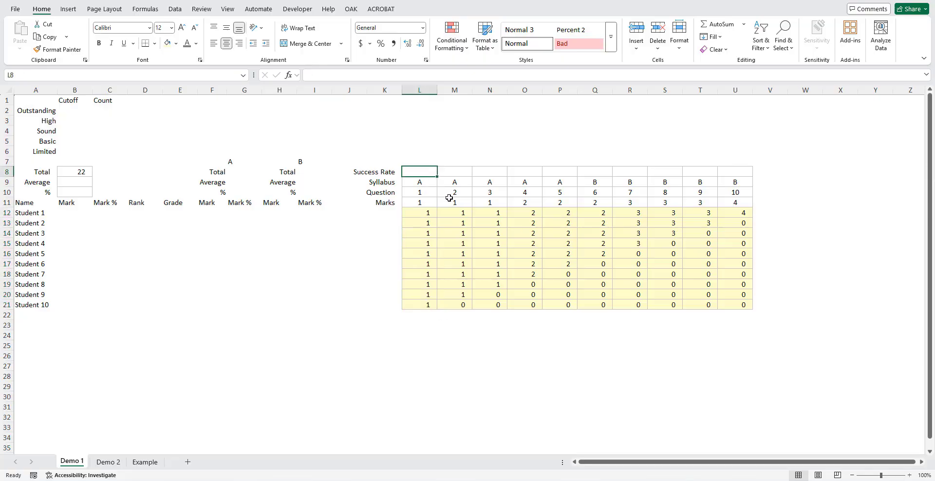
Step: Centre all the student marks in L12:U21
left_click_drag(429, 213, 736, 306)
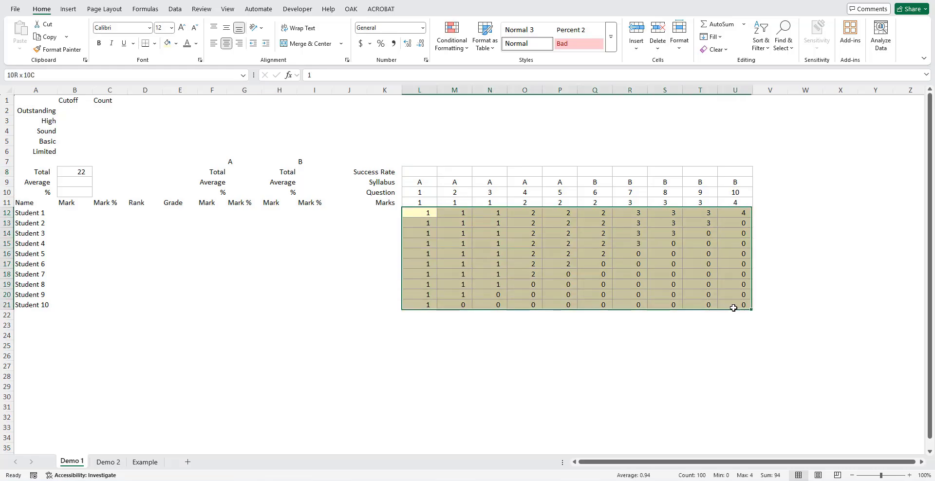
left_click(227, 43)
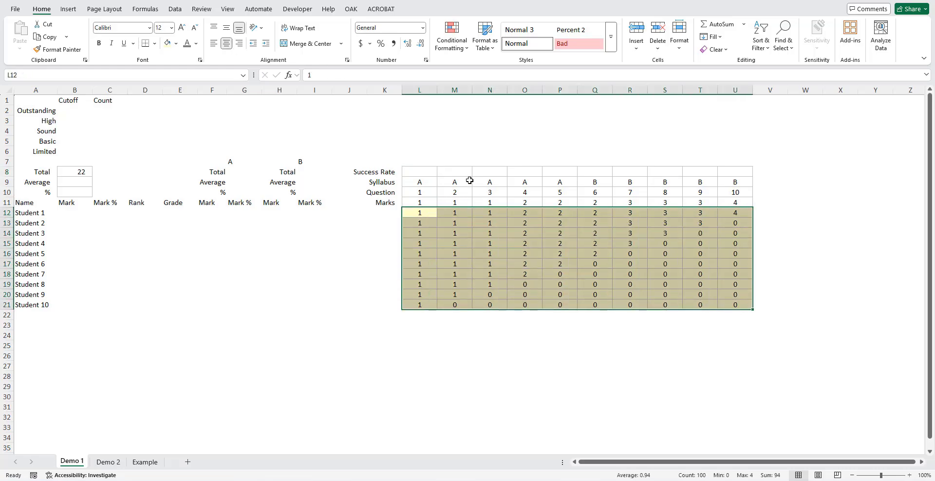
Step: Enter the success rate formula =AVERAGE(L12:L21)/L11 in L8 and format it as a percentage
left_click(427, 173)
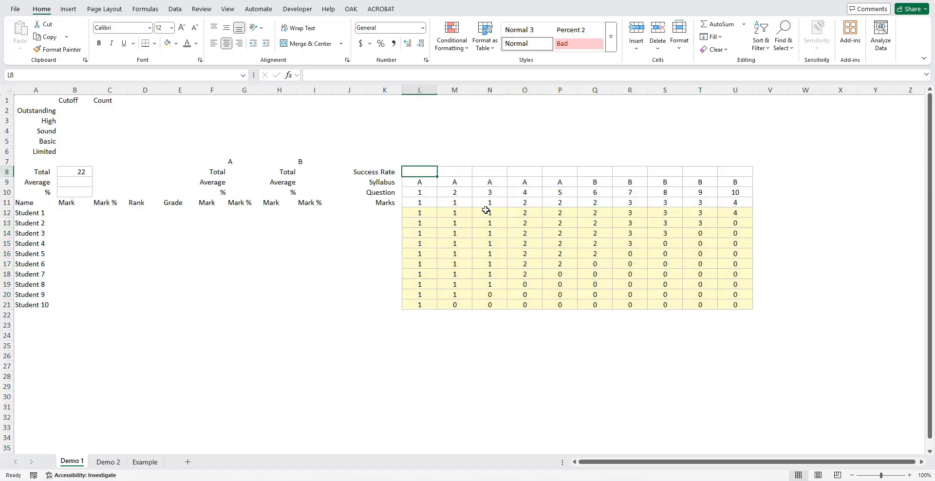
type("=AVER")
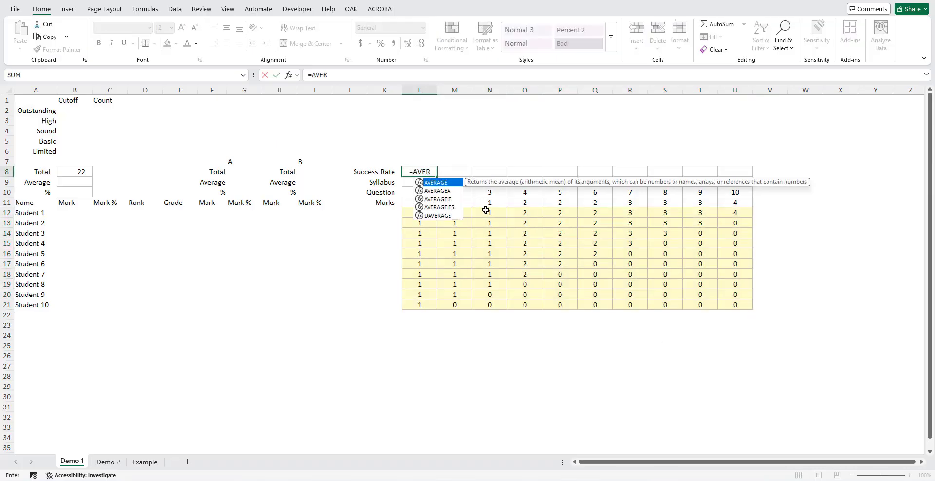
type("AGE(")
left_click_drag(419, 213, 417, 301)
type(")/")
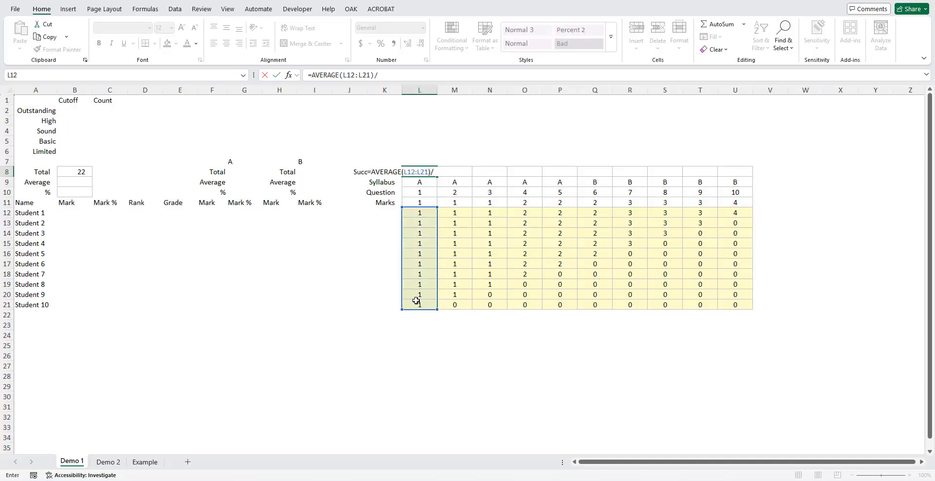
left_click(416, 203)
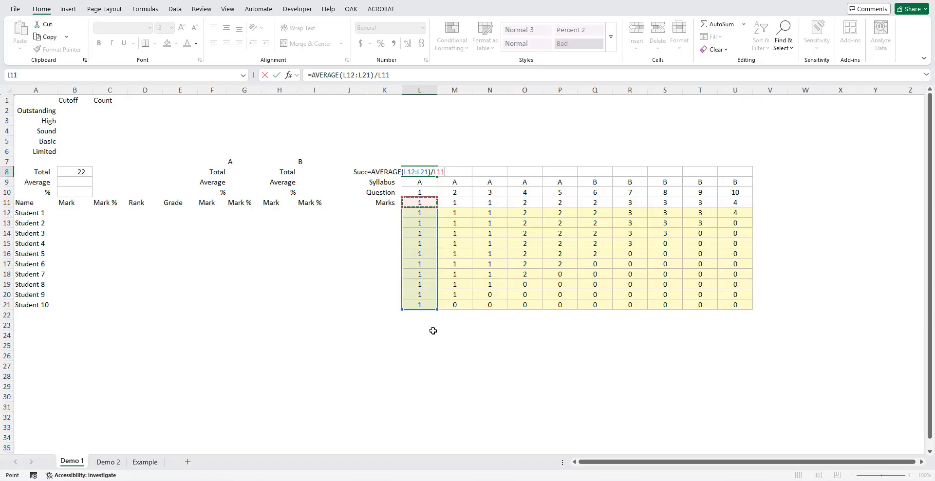
left_click(277, 75)
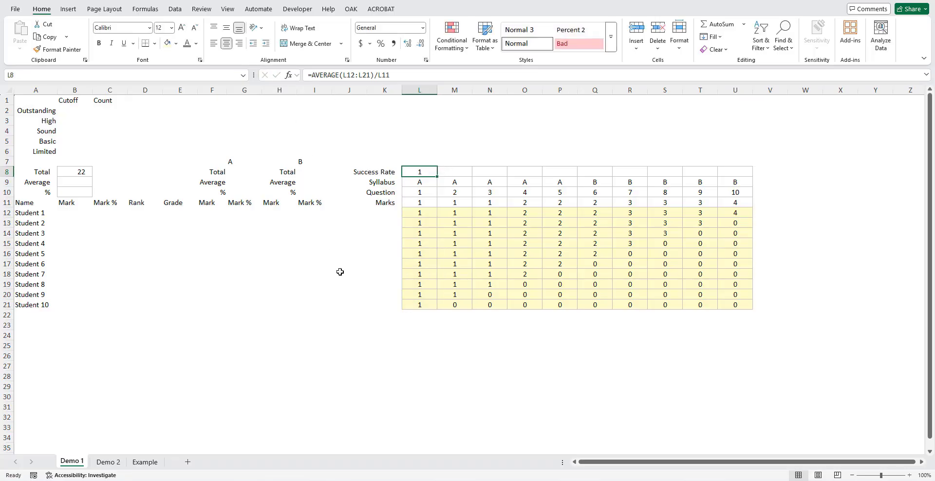
left_click(381, 44)
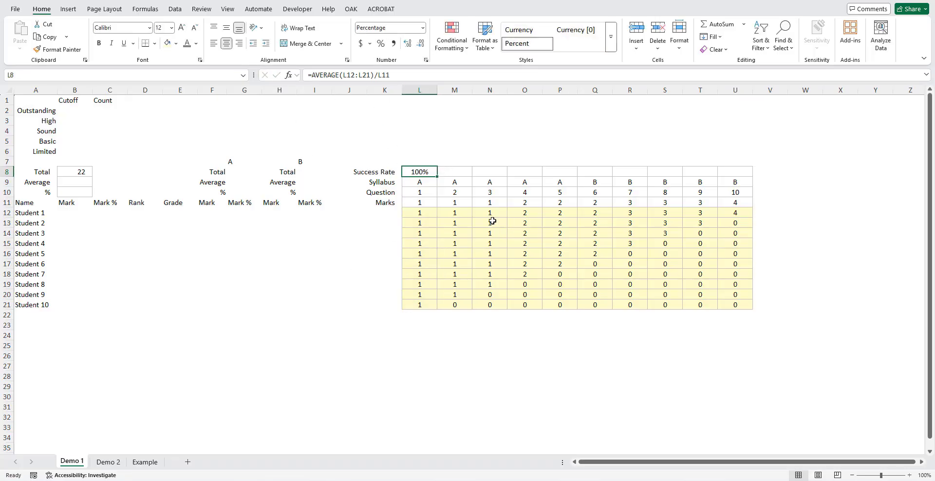
Step: Copy the success rate formula from L8 across to U8 and check the last question's formula against its marks
left_click_drag(425, 213, 420, 305)
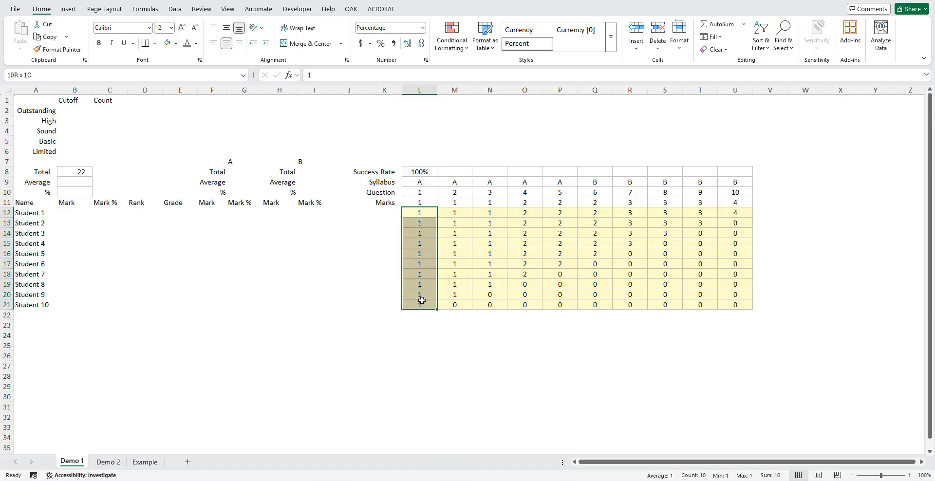
left_click(432, 175)
left_click_drag(437, 178, 738, 173)
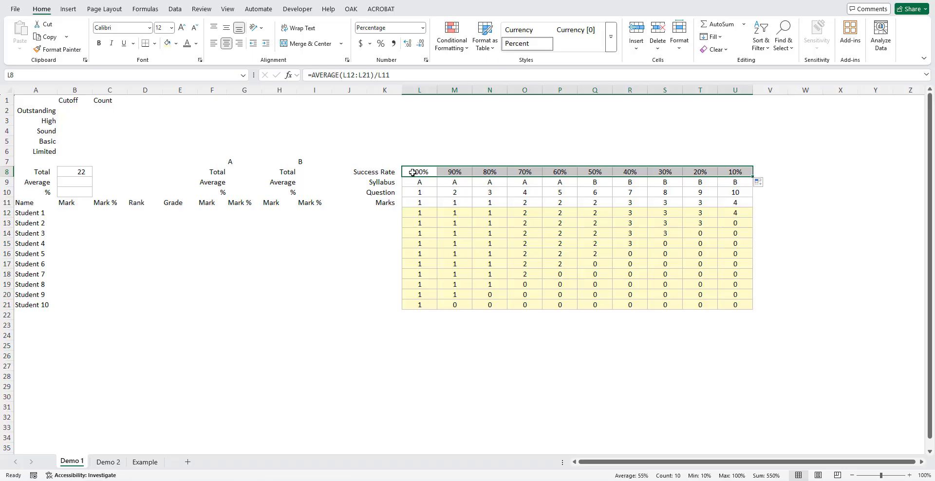
left_click(736, 90)
left_click(736, 173)
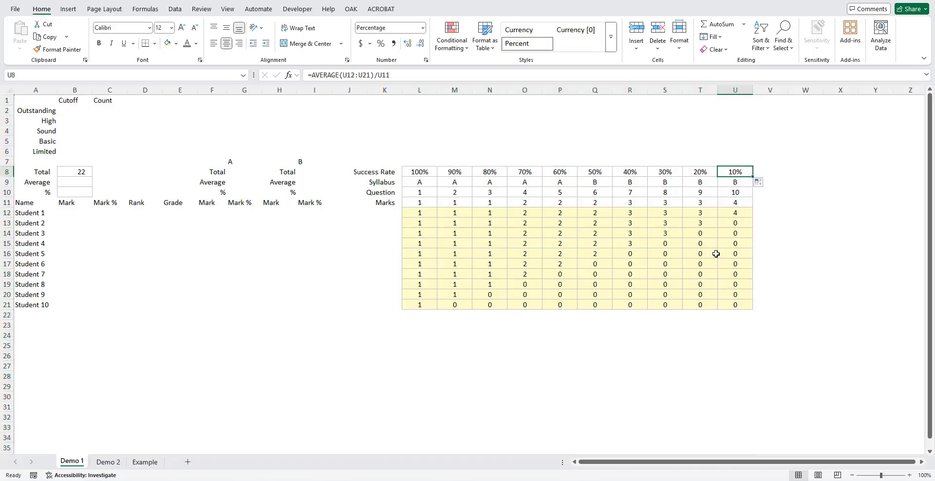
left_click_drag(735, 213, 735, 305)
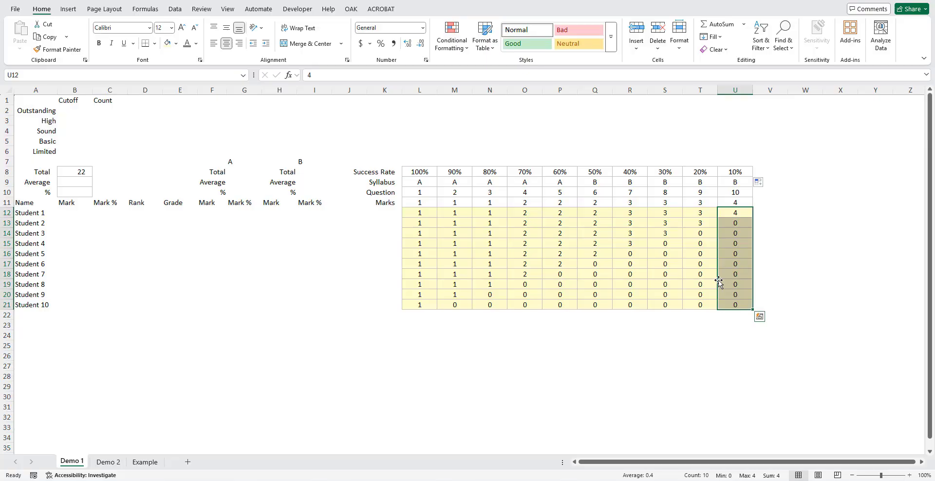
left_click(736, 212)
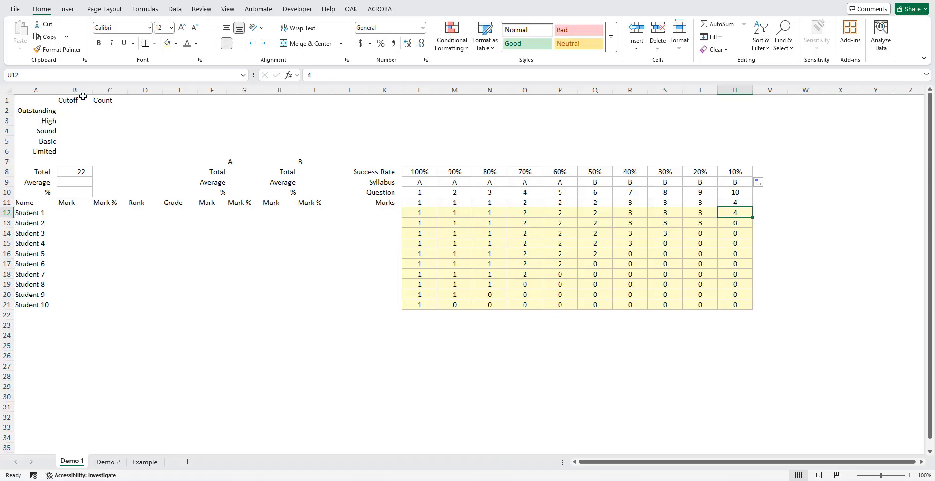
Step: Widen column A slightly and copy the formatting of the total cell B8 to Student 1's mark cell B12
left_click_drag(57, 91, 66, 90)
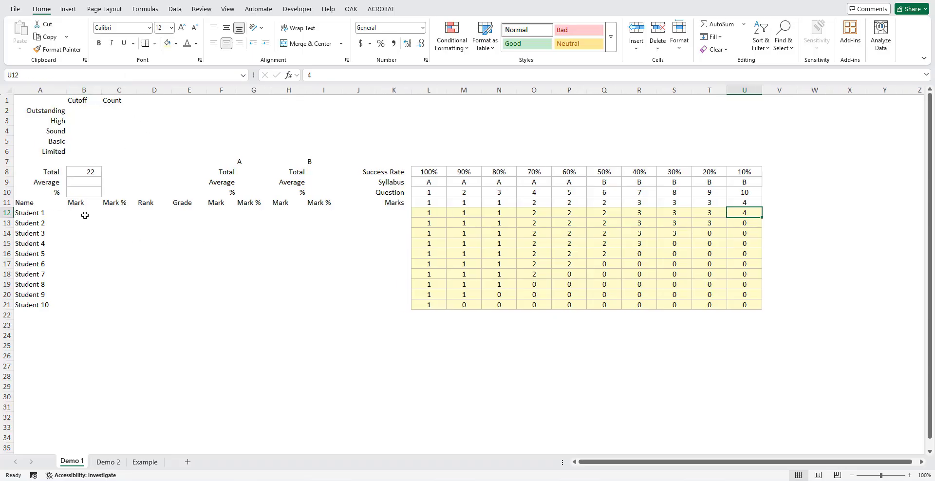
left_click(96, 173)
left_click(57, 50)
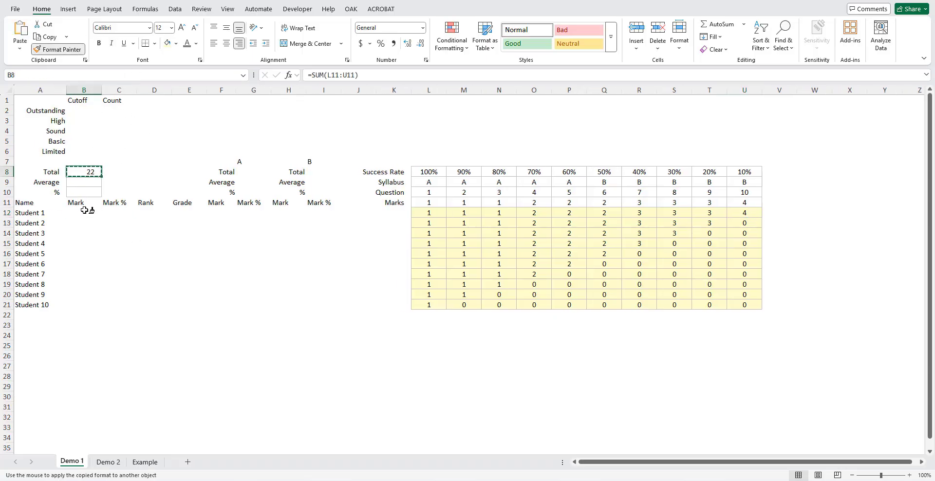
left_click(85, 211)
Step: Enter =SUM(L12:U12) as Student 1's mark in B12 and fill it down to B21
type("=sum")
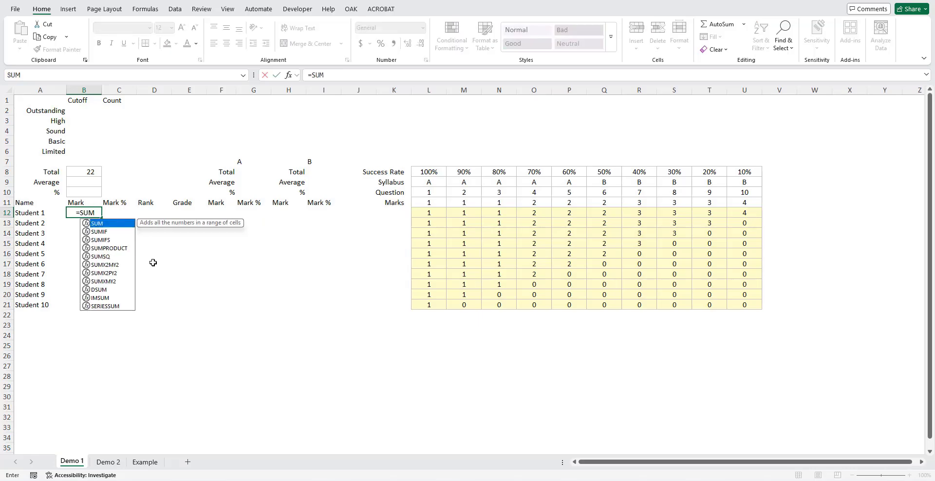
key("Tab")
left_click_drag(429, 213, 745, 215)
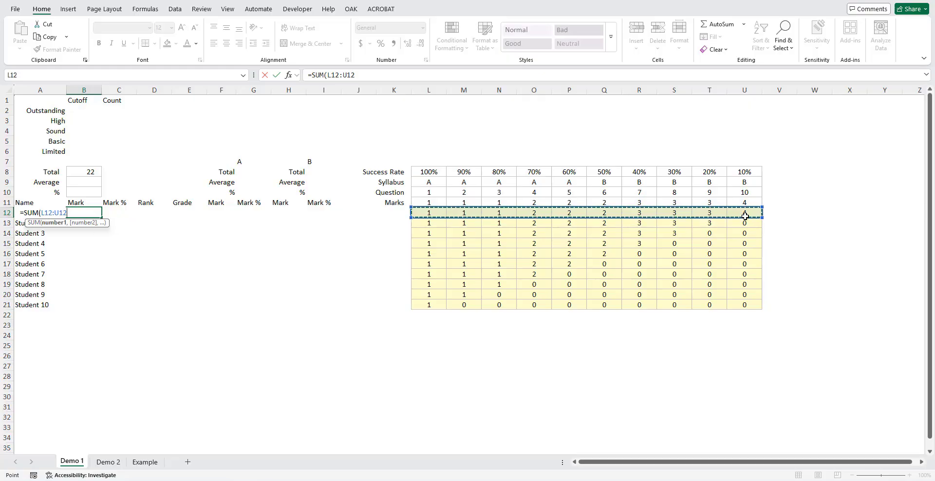
key("ctrl+Return")
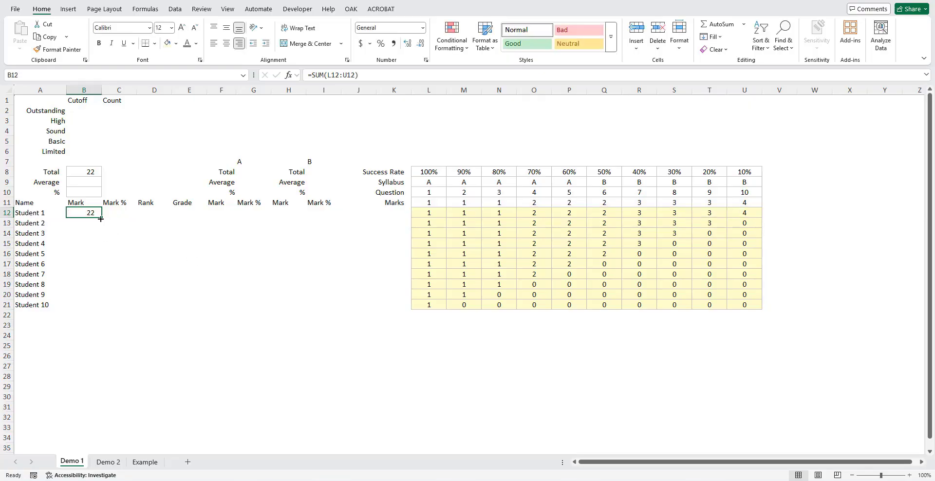
left_click_drag(101, 219, 89, 311)
Step: Right-align the Mark heading in B11 with an indent of 1 and make it bold
left_click(86, 202)
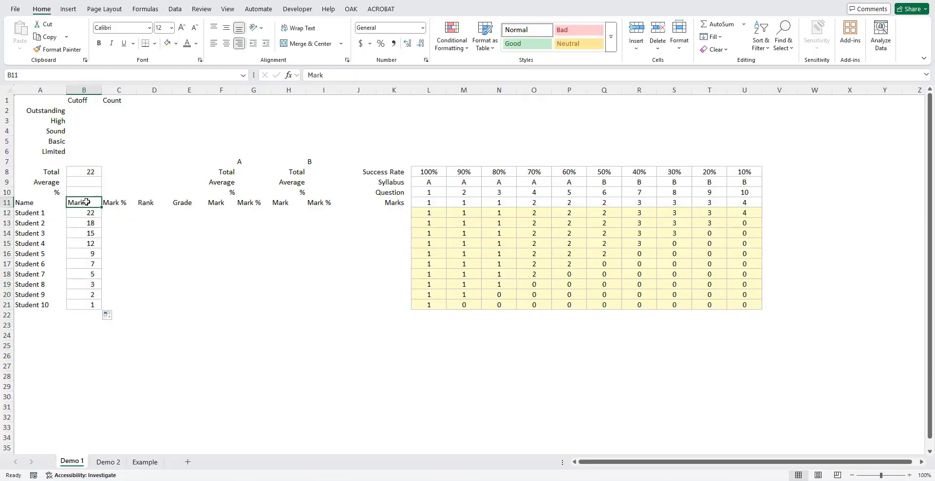
left_click(238, 43)
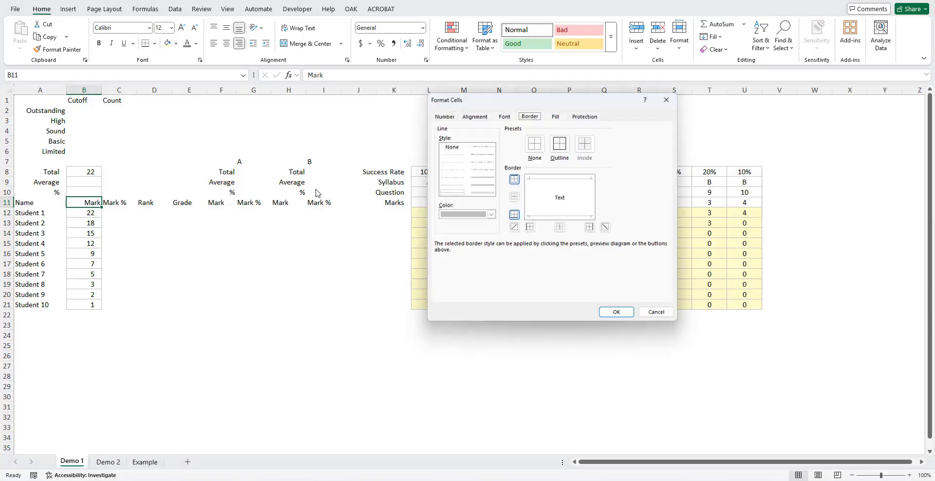
key("ctrl+1")
left_click(471, 117)
left_click(538, 154)
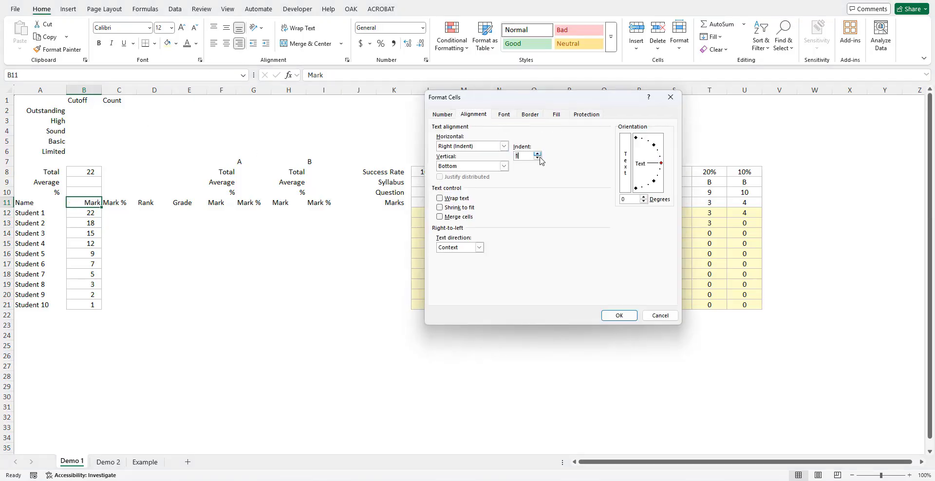
left_click(619, 316)
key("ctrl+b")
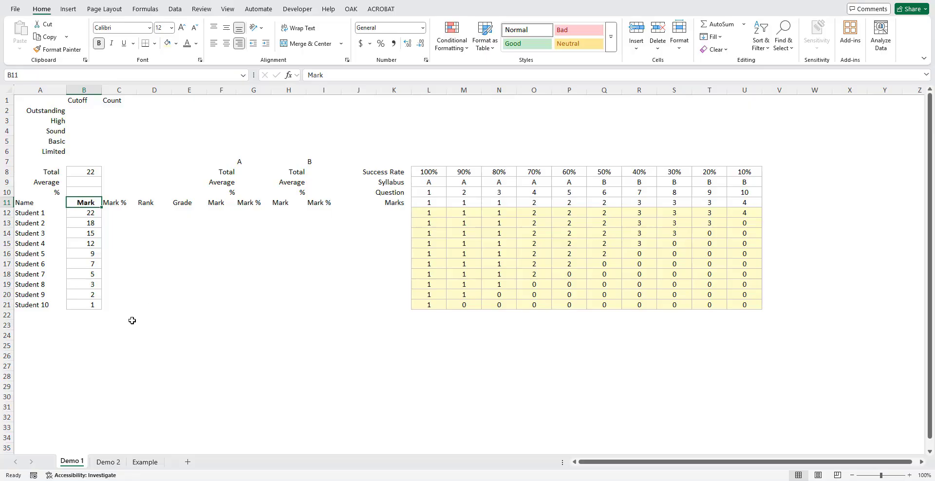
Step: Calculate the average student mark in B9 with =AVERAGE(B12:B21)
left_click(92, 184)
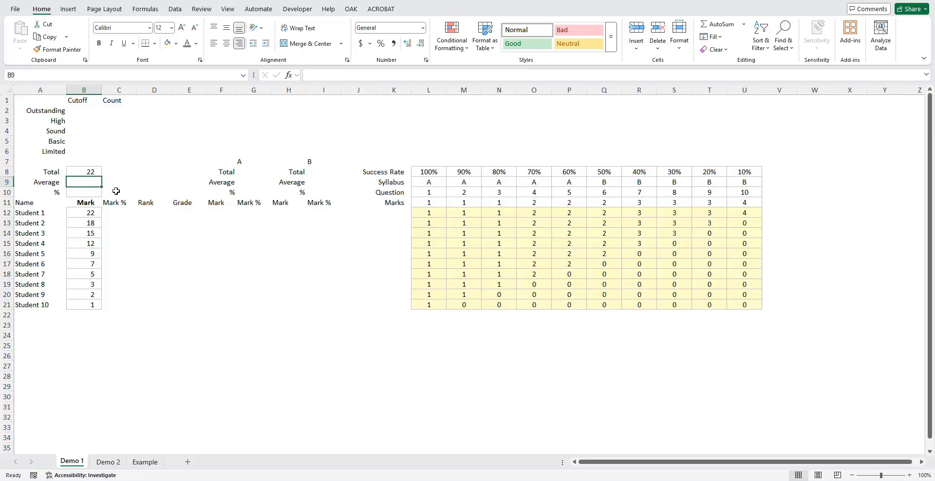
type("=AVERAGE(")
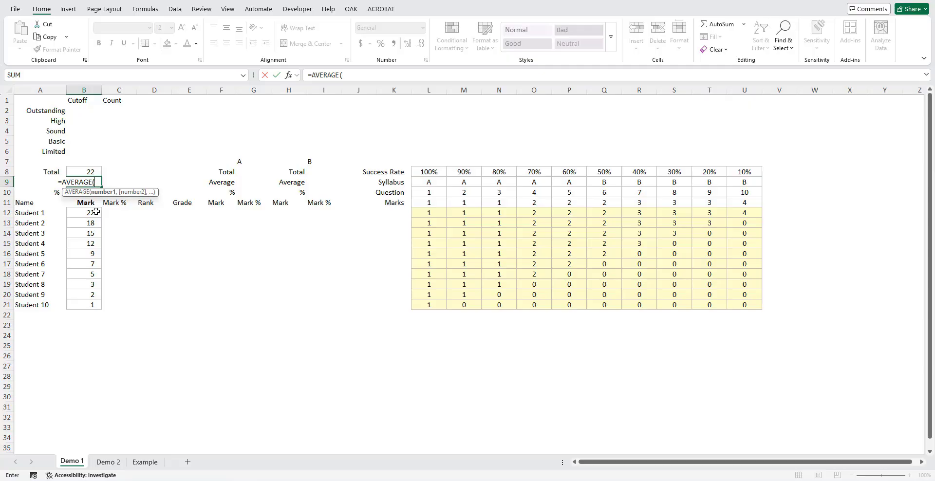
left_click_drag(92, 211, 91, 305)
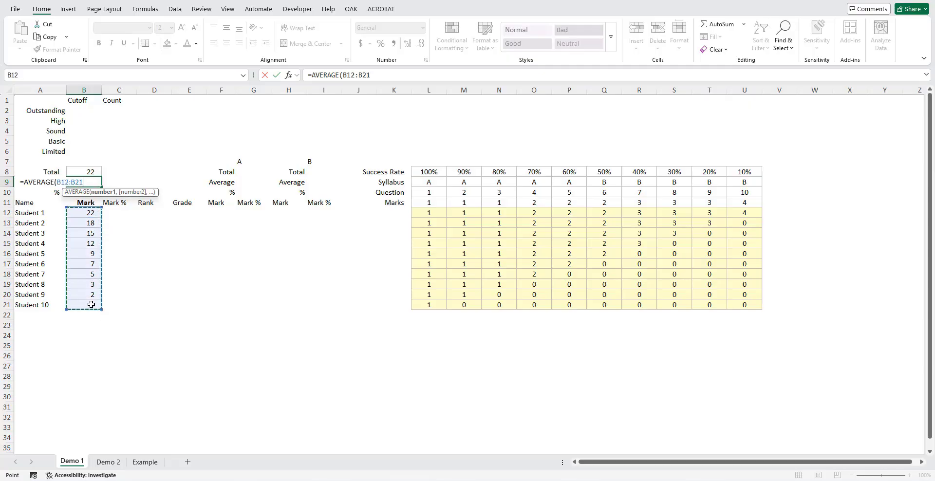
type(")")
key("ctrl+Return")
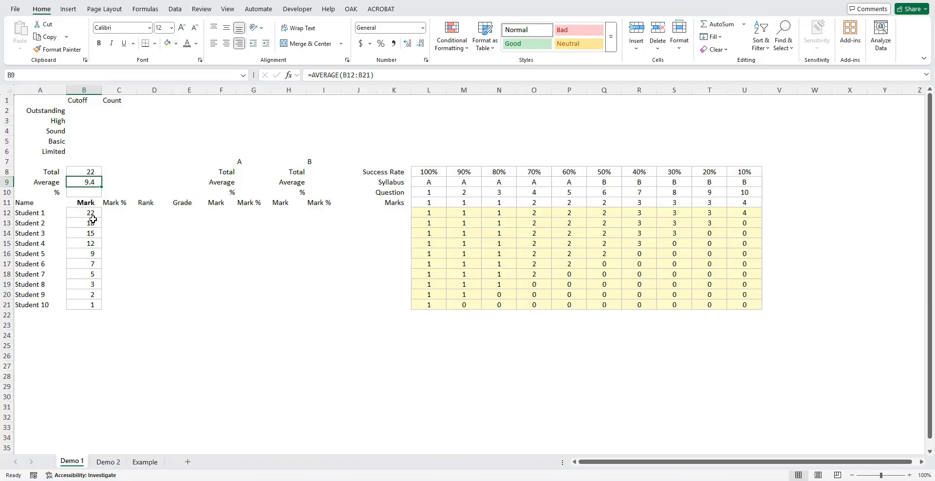
Step: Format the average mark in B9 to show no decimal places
left_click(421, 44)
left_click(407, 45)
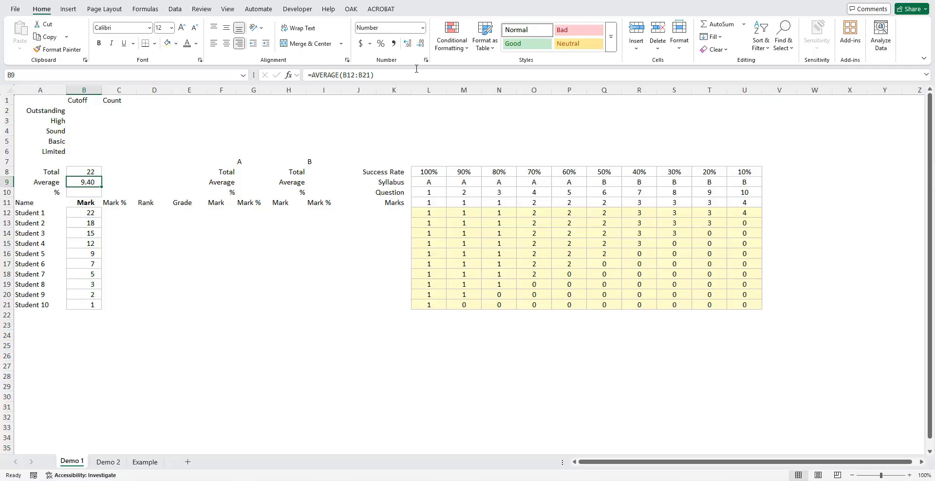
left_click(421, 44)
left_click(421, 44)
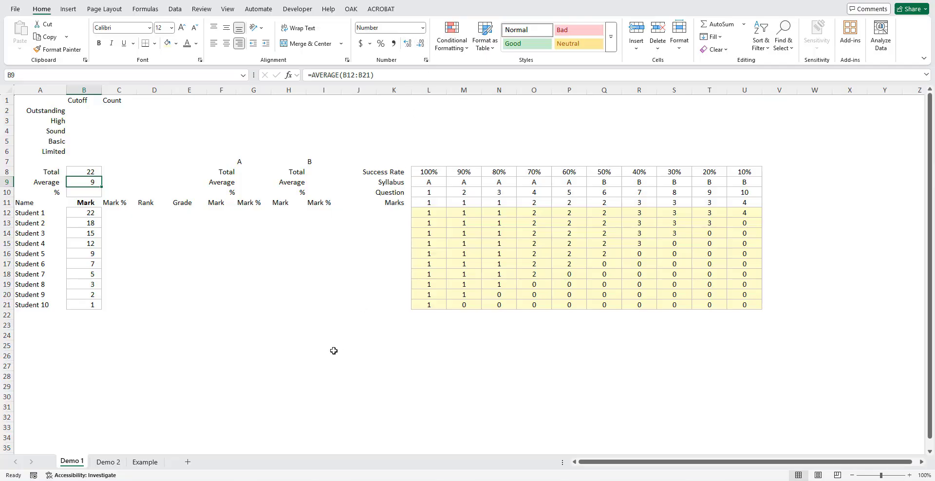
Step: Enter =B9/B8 in B10 and format the result as a percentage
left_click(96, 196)
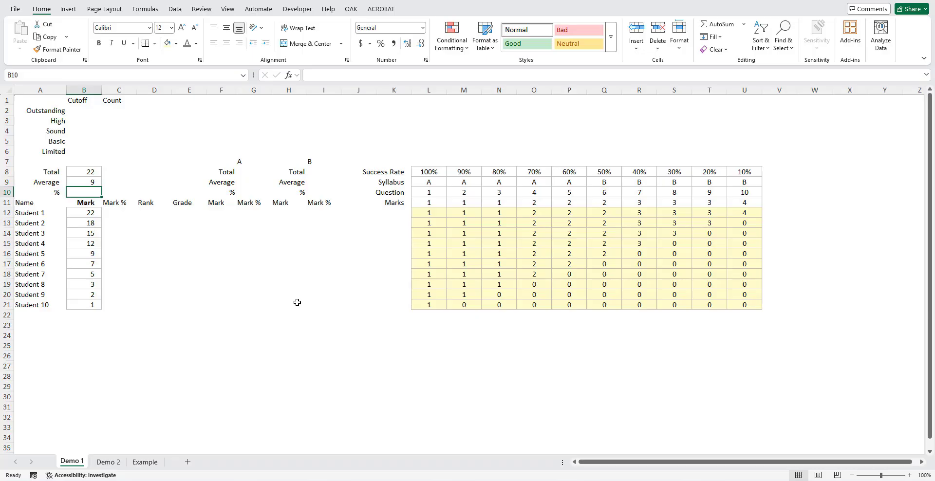
type("=")
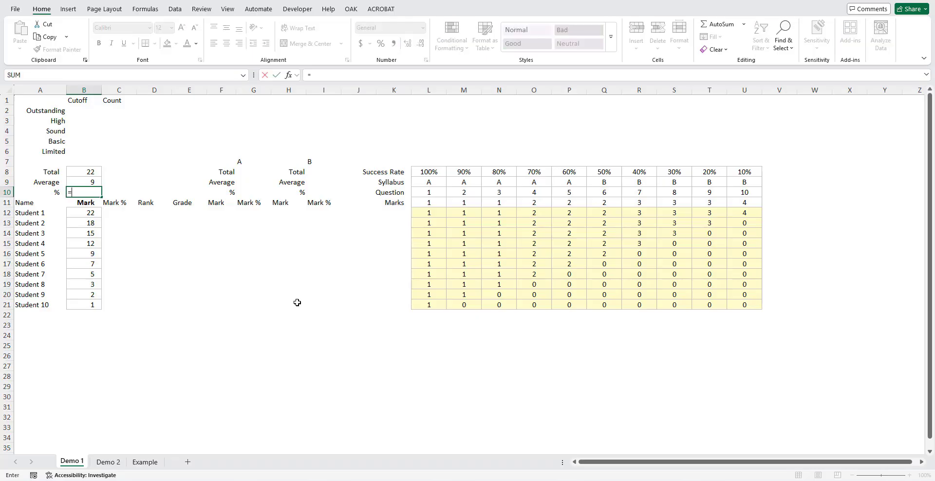
key("Up")
type("/")
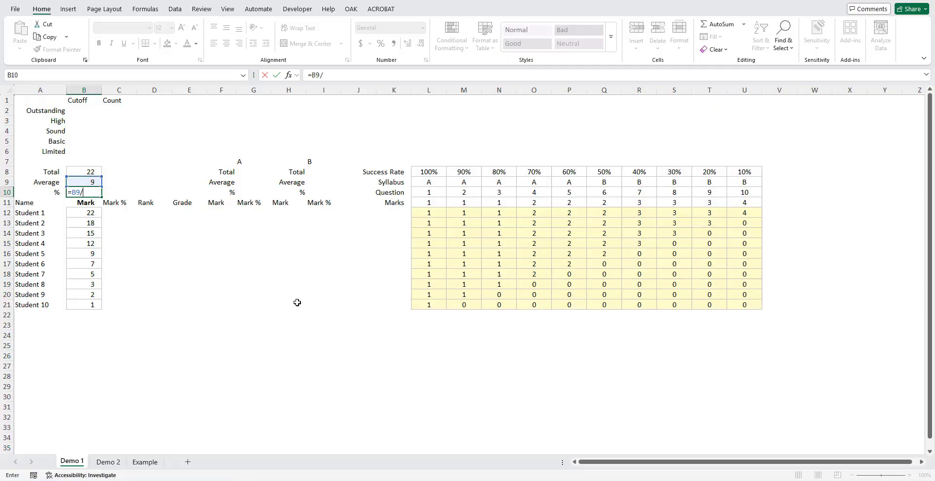
left_click(91, 170)
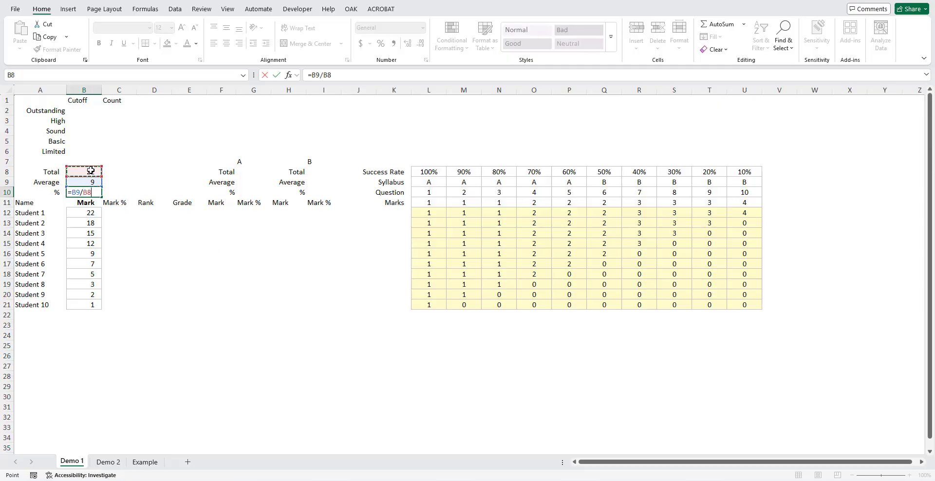
key("ctrl+Return")
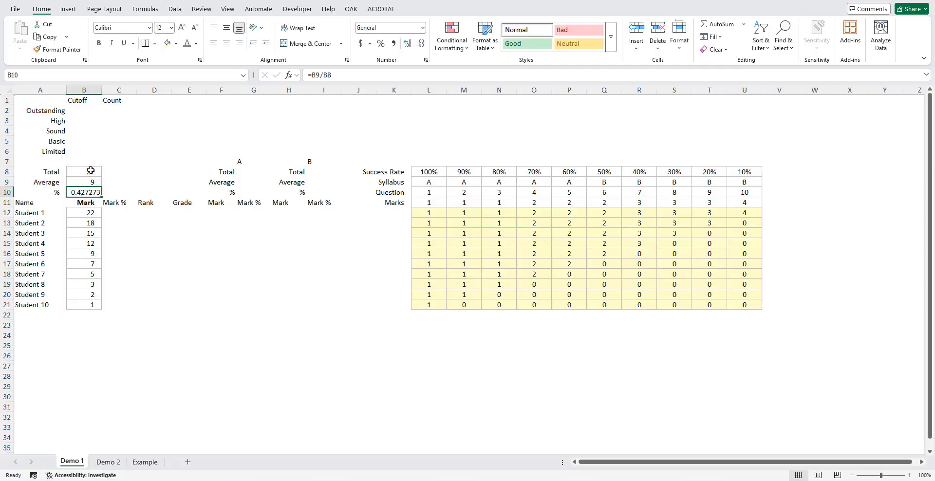
left_click(381, 45)
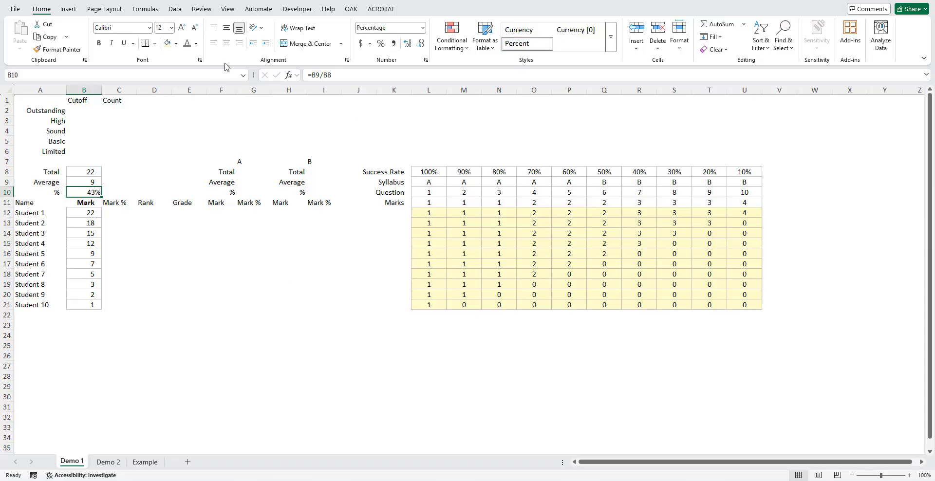
Step: Right-align the average percentage in B10 with an indent so it lines up with the total and average above
key("ctrl+1")
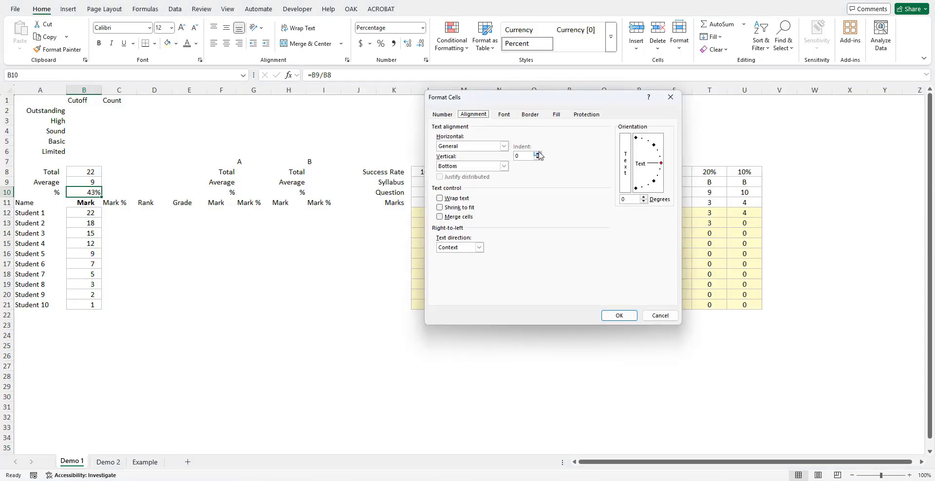
left_click(619, 315)
left_click(323, 325)
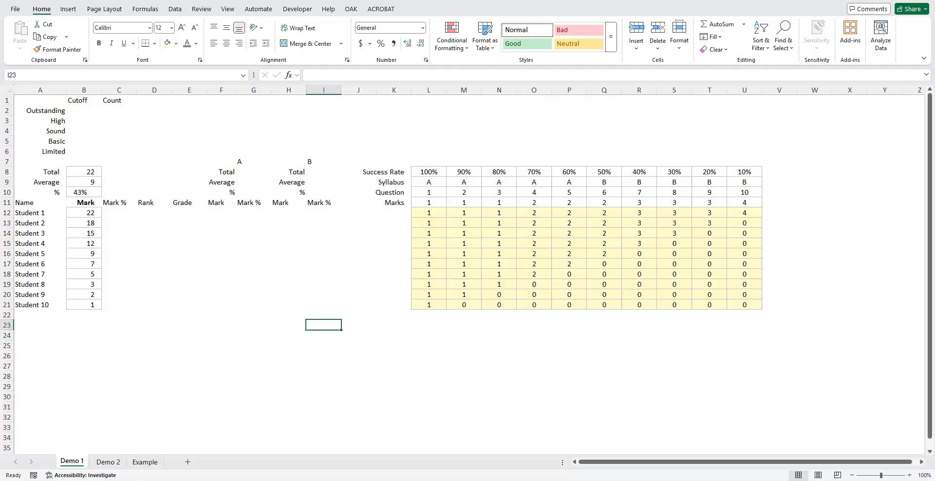
left_click(94, 193)
left_click(253, 345)
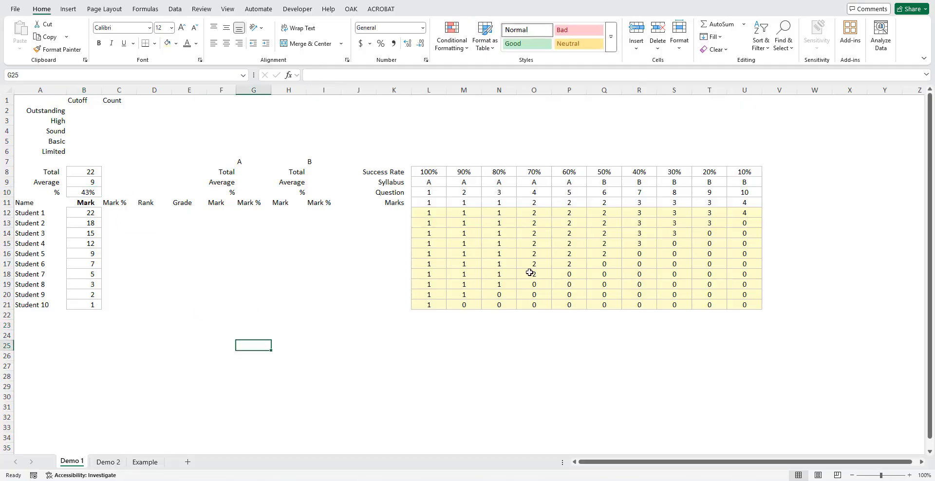
Step: Review the formulas for the total, average and average percentage in B8:B10
left_click(92, 172)
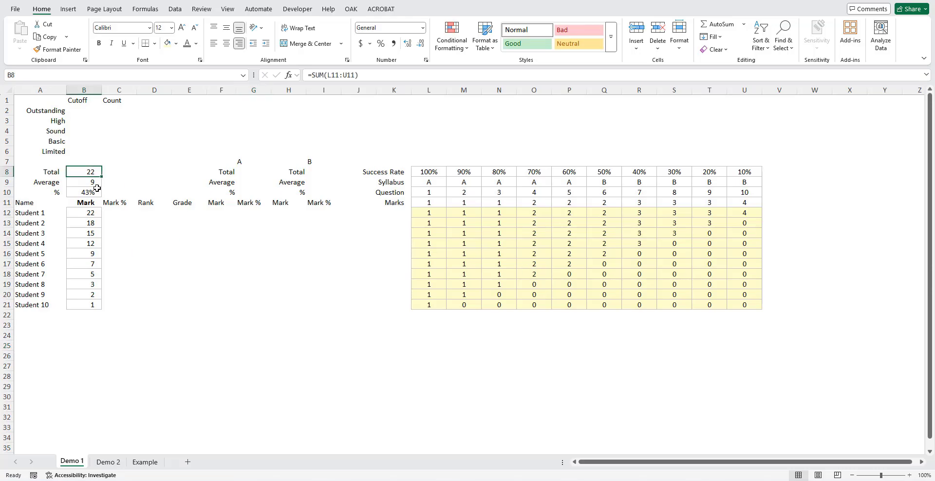
left_click(95, 183)
left_click(92, 194)
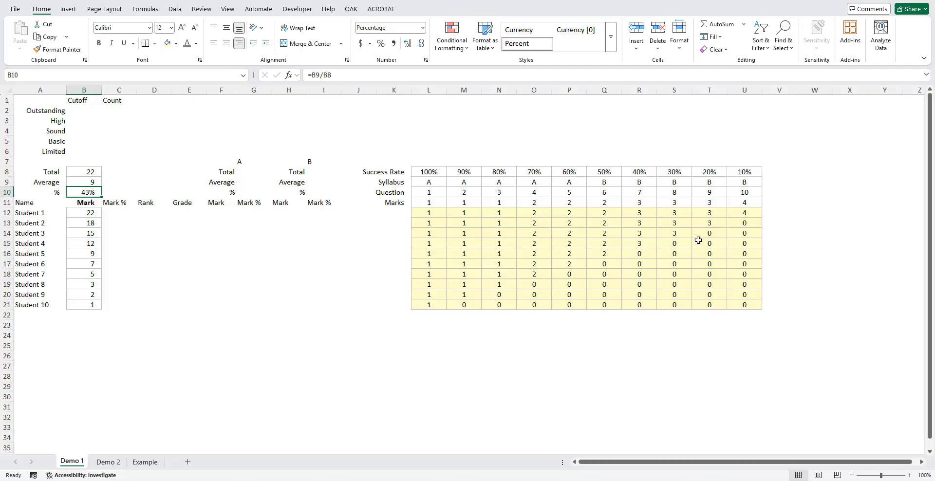
Step: Change Student 4's marks for questions 8 and 9 to 2, and Student 3's marks to 3 for question 10 and 2 for question 9
left_click(674, 242)
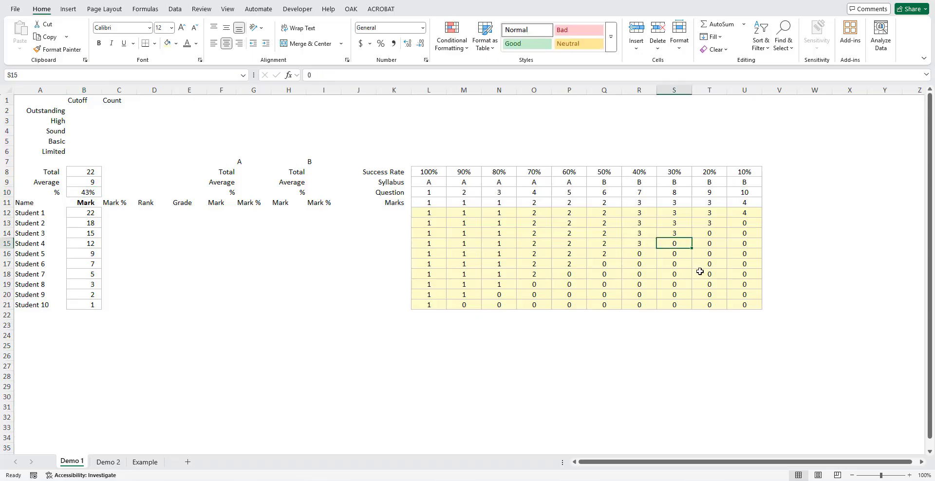
type("2")
key("Tab")
type("2")
key("Tab")
key("Up")
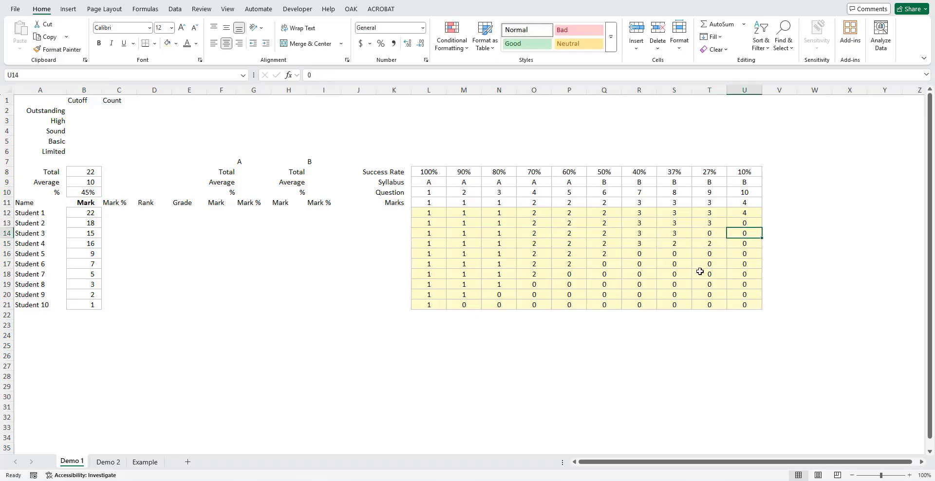
type("3")
key("Left")
type("2")
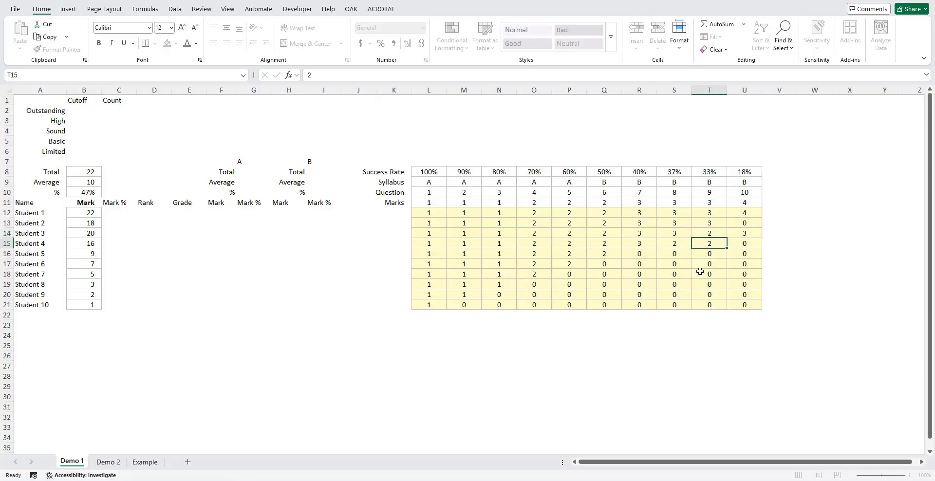
key("Return")
Step: Change Student 6's mark for question 6 to 1
key("Down")
key("Down")
key("Left")
key("Left")
key("Left")
type("1")
key("Return")
Step: Set Student 7's marks for questions 5 and 7 to 2, and Student 8's mark for question 8 to 3
key("Left")
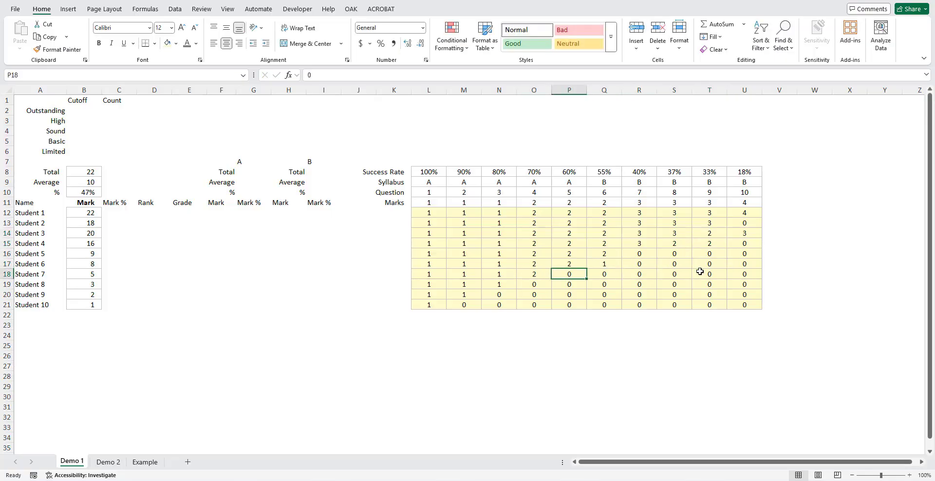
type("2")
key("Right")
key("Right")
type("2")
key("Right")
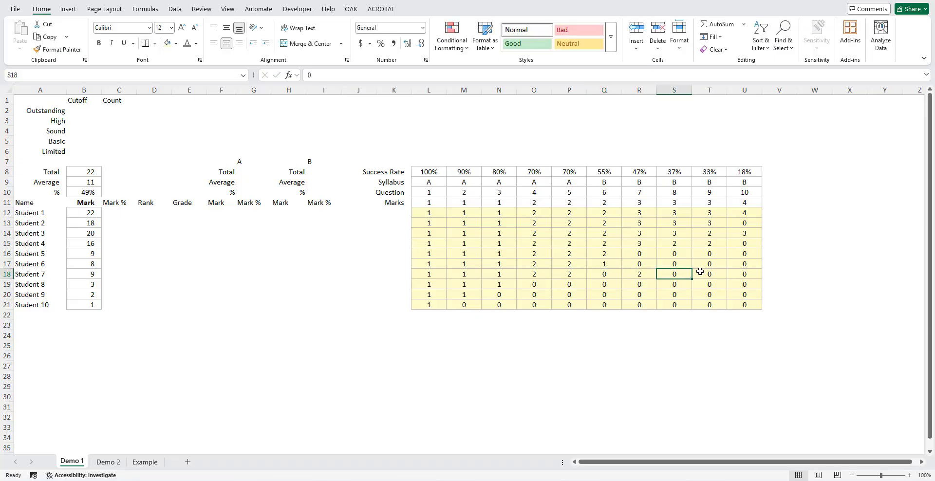
key("Down")
type("3")
key("Left")
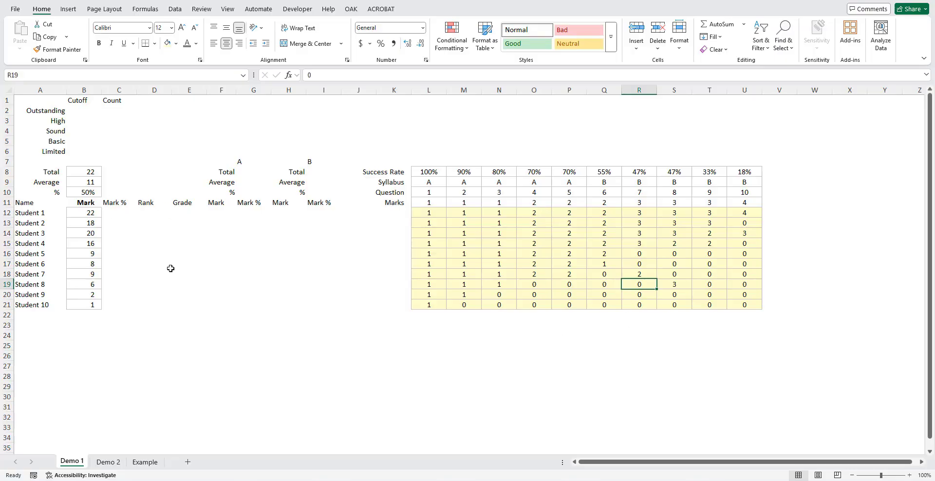
Step: Copy the percentage formatting of B10 to the Mark % cells C12:C21
left_click(91, 192)
left_click(57, 49)
left_click_drag(116, 218, 118, 306)
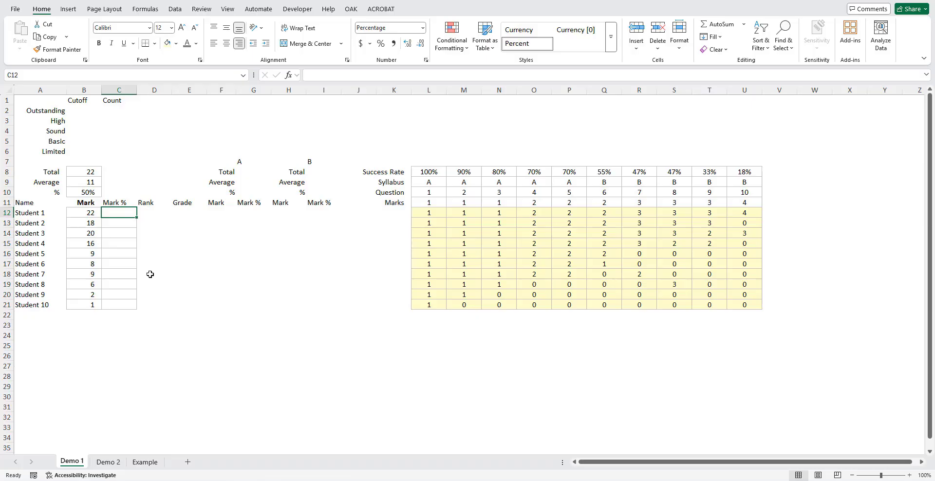
Step: Enter =B12/$B$8 in C12 and fill the Mark % formula down to C21
type("=")
left_click(85, 213)
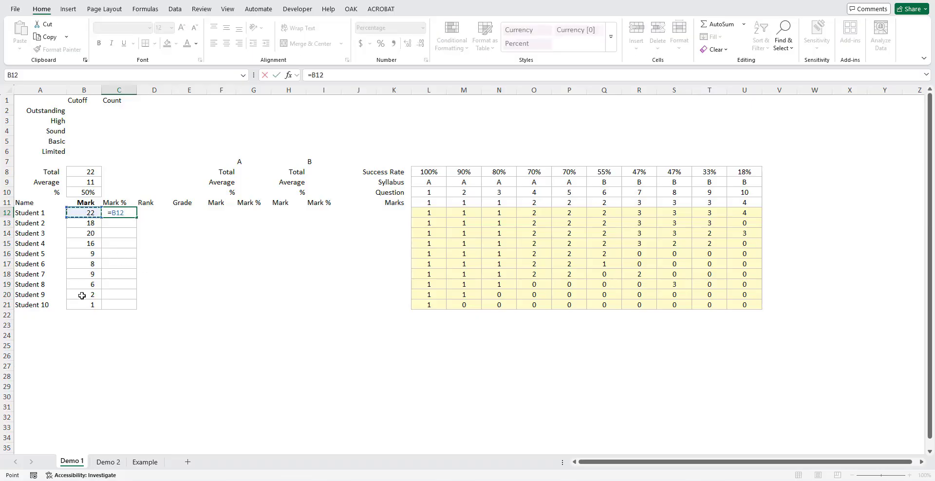
type("/")
left_click(92, 172)
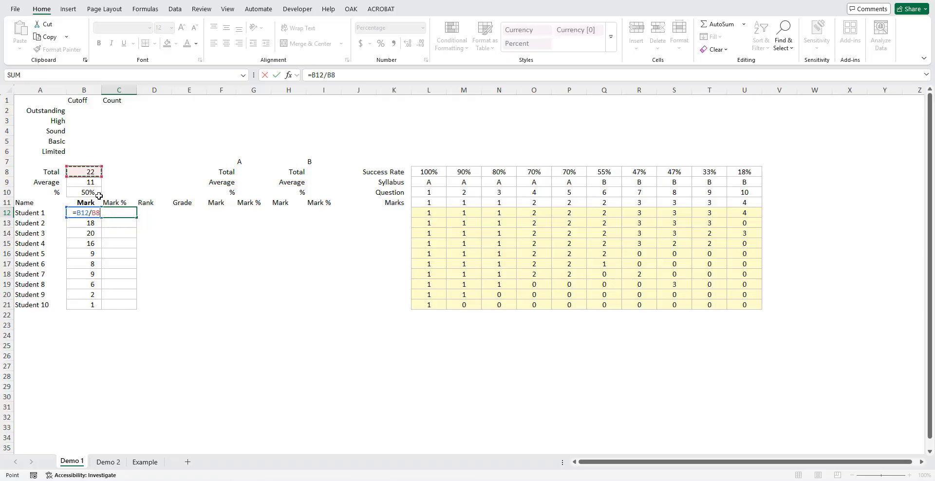
left_click(331, 74)
key("F4")
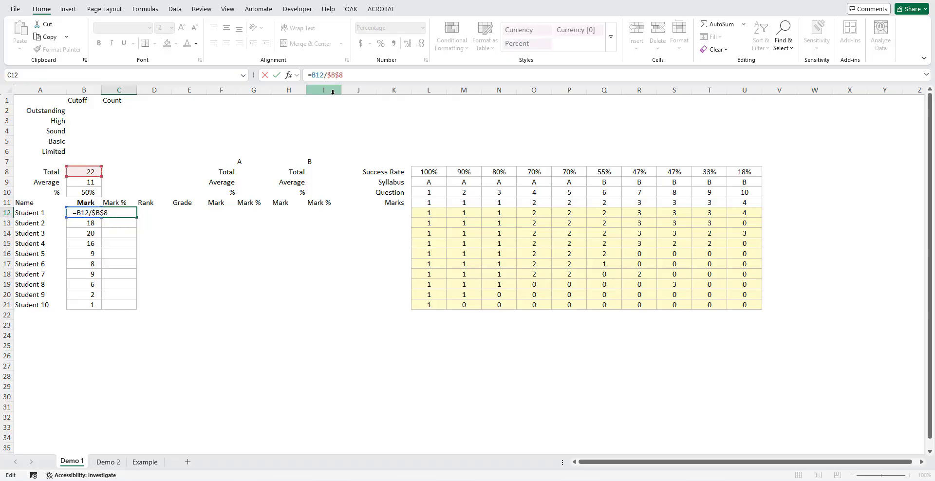
left_click(277, 75)
left_click_drag(138, 219, 133, 308)
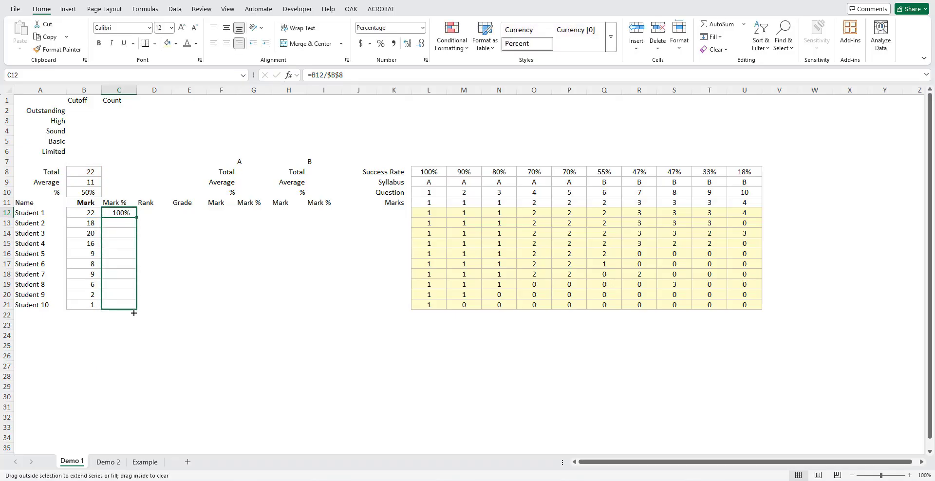
Step: Check which cells the Mark % formula for Student 5 in C16 refers to
left_click(127, 254)
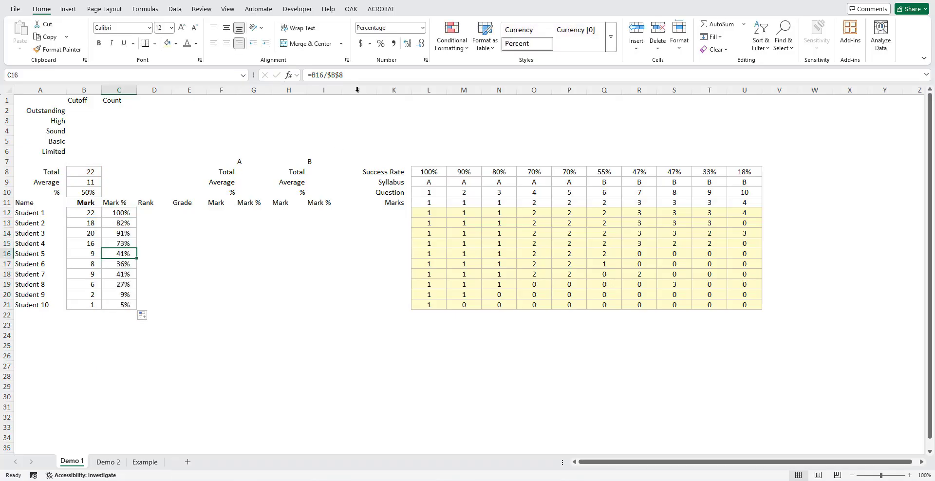
key("F2")
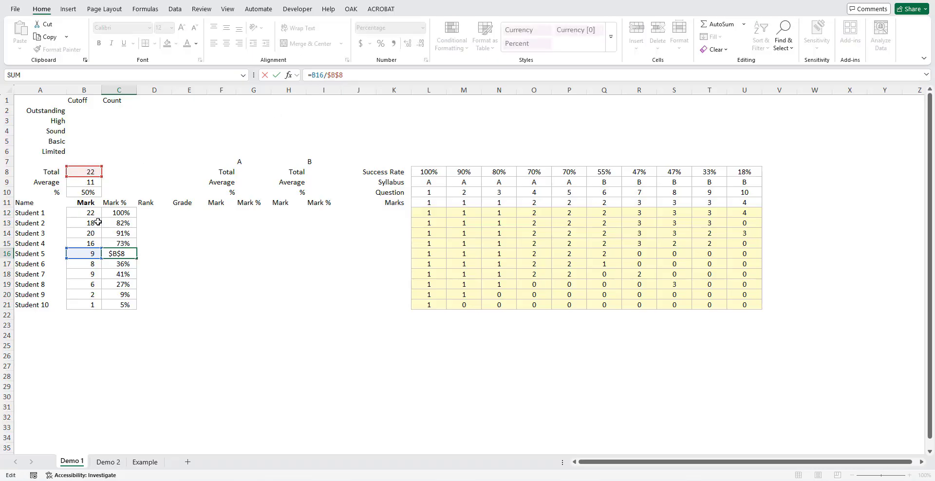
key("Escape")
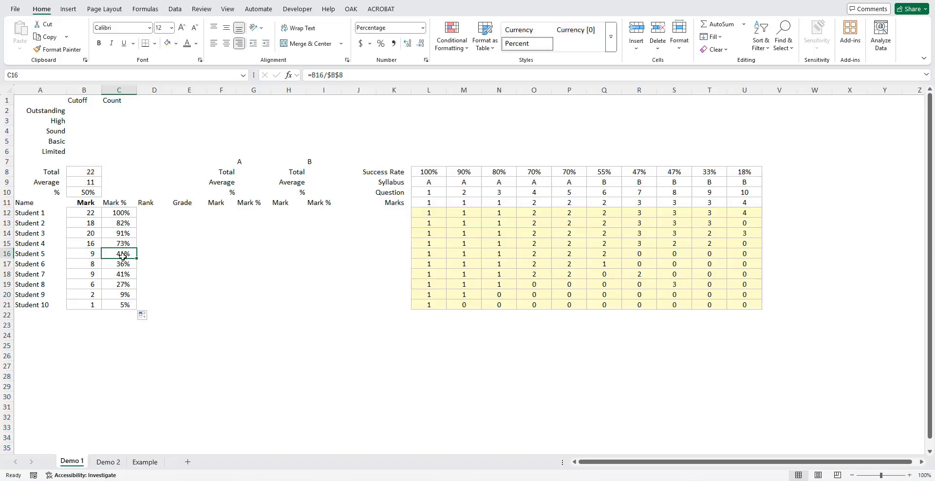
Step: Make the Name heading in A11 and the Mark % heading in C11 bold
left_click(41, 203)
key("ctrl+b")
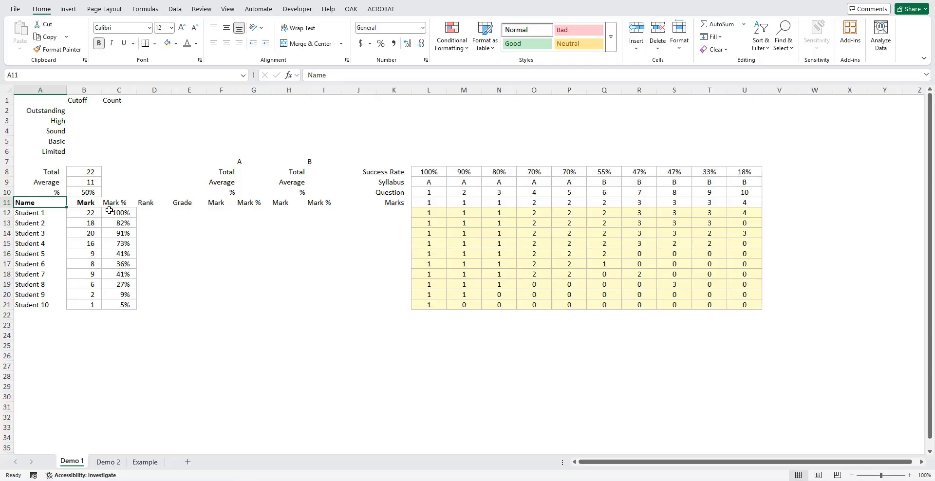
left_click(120, 199)
key("ctrl+b")
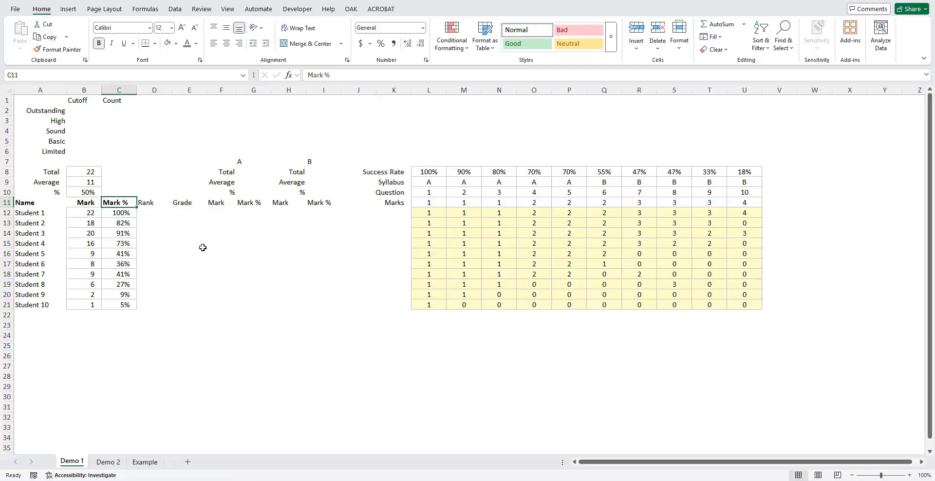
Step: Right-align the Mark % heading in C11 with an indent of 1
left_click(238, 43)
key("ctrl+1")
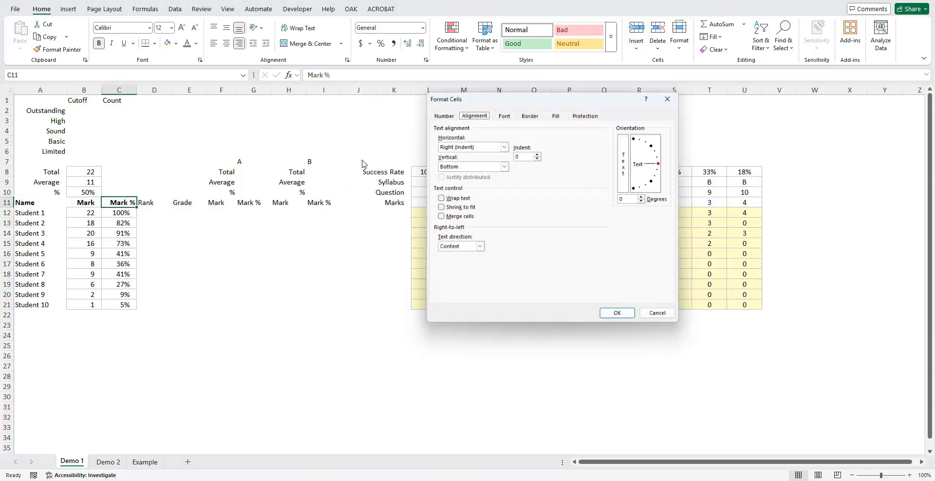
left_click(538, 154)
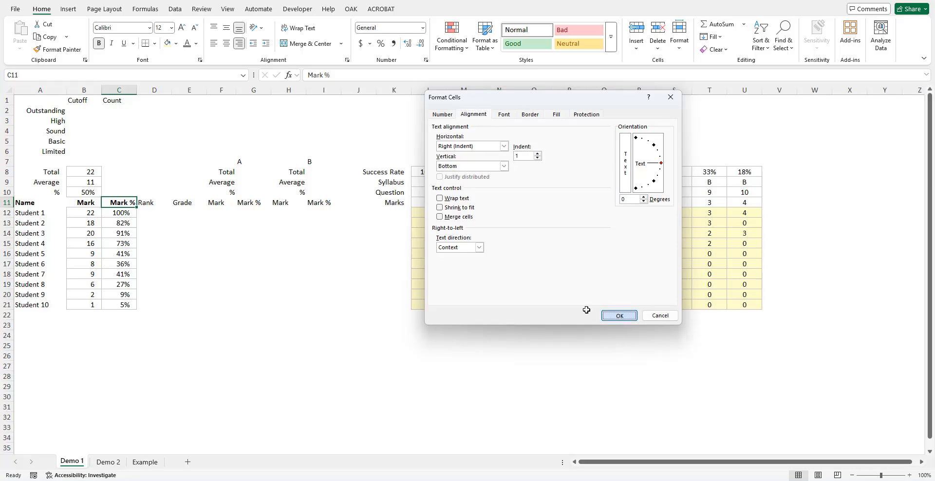
key("Return")
left_click(312, 316)
Step: Copy the formatting of the Mark heading in B11 to the Rank heading in D11
left_click(154, 204)
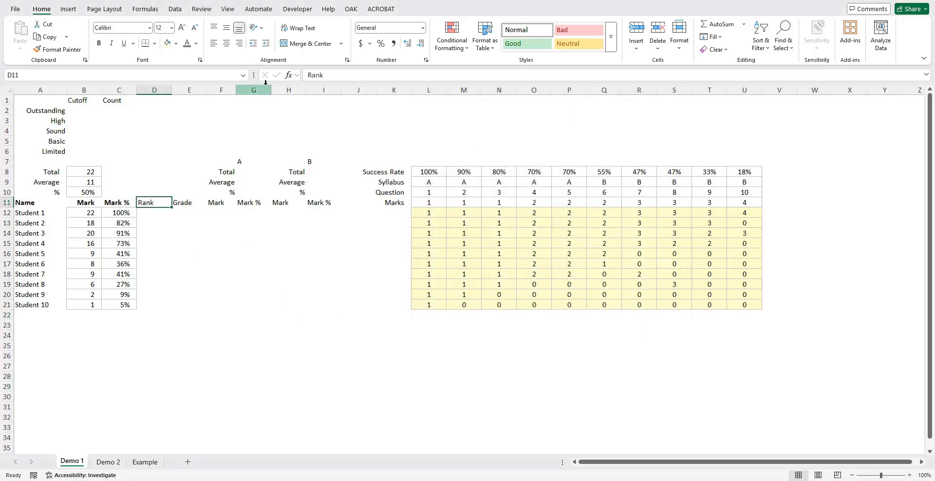
left_click(84, 202)
left_click(57, 50)
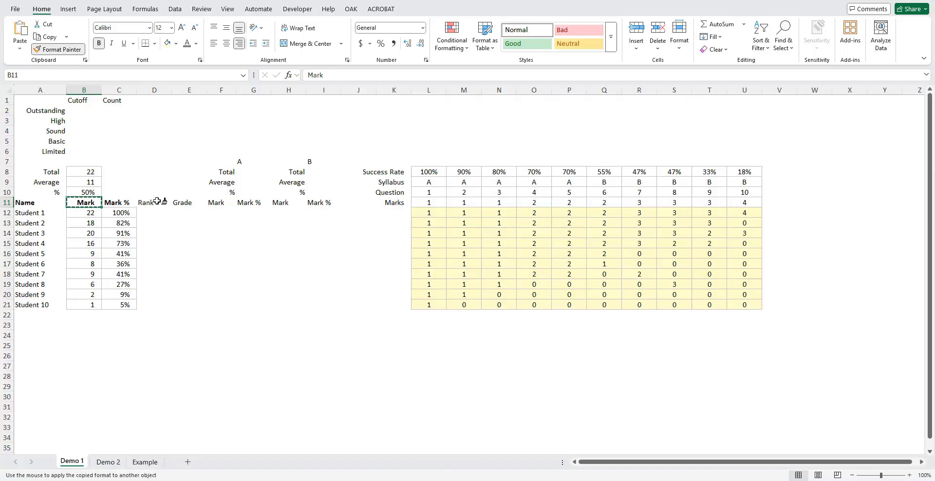
left_click(157, 201)
key("Return")
Step: Copy the formatting of Student 1's mark in B12 to the rank cell D12
left_click(84, 213)
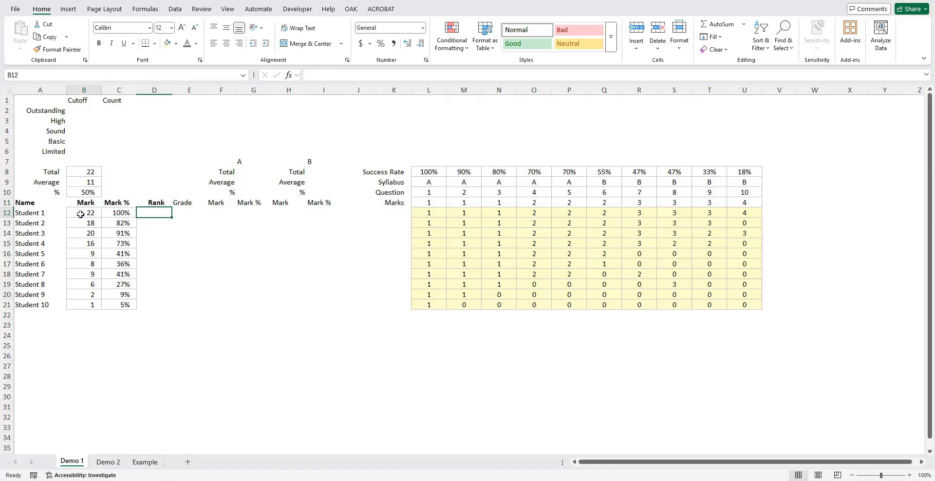
left_click(74, 54)
left_click(154, 213)
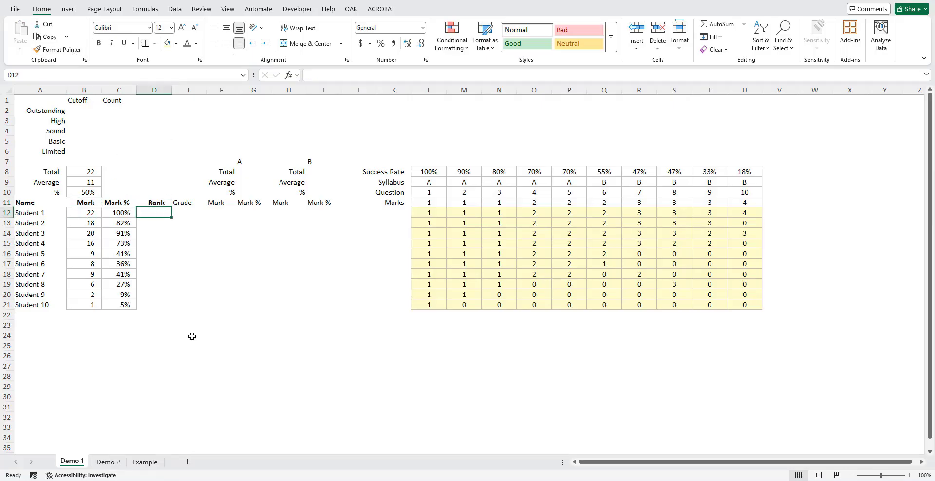
Step: Enter =RANK(B12,$B$12:$B$21,0) in D12 and fill the ranking formula down to D21
type("=RANK(")
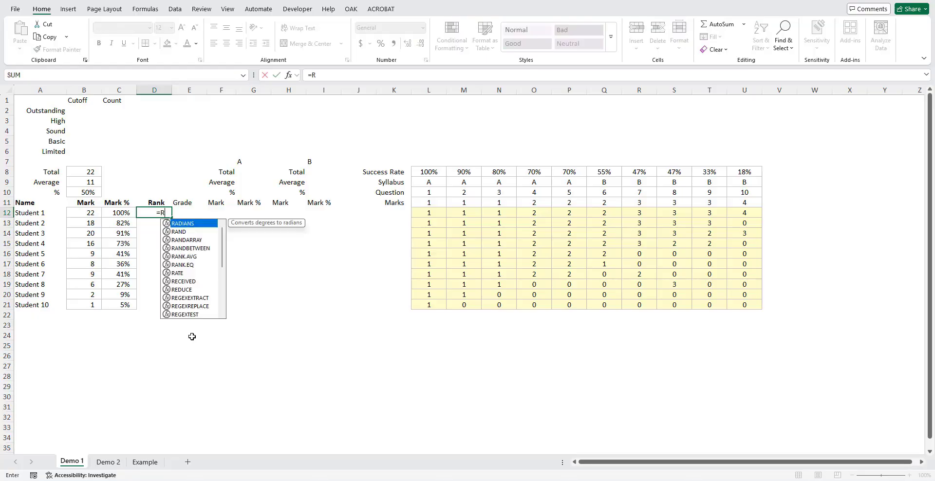
left_click(89, 214)
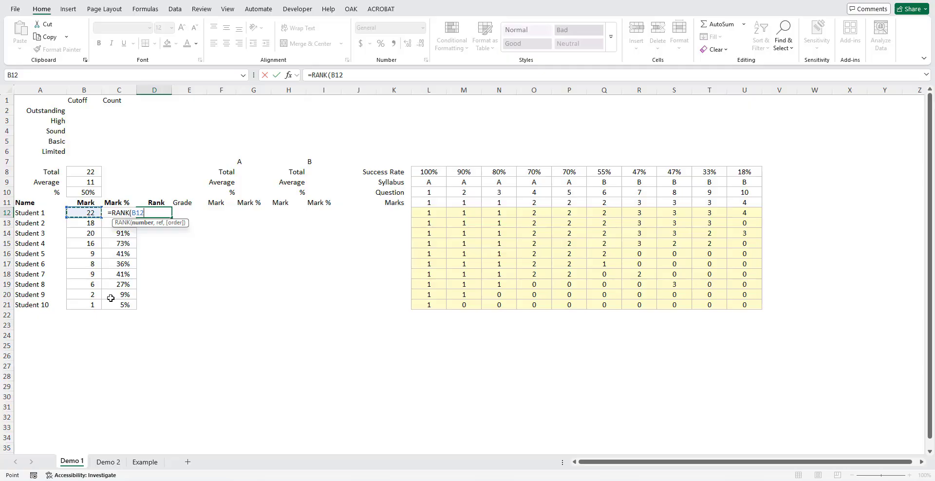
type(",")
left_click_drag(90, 306, 91, 215)
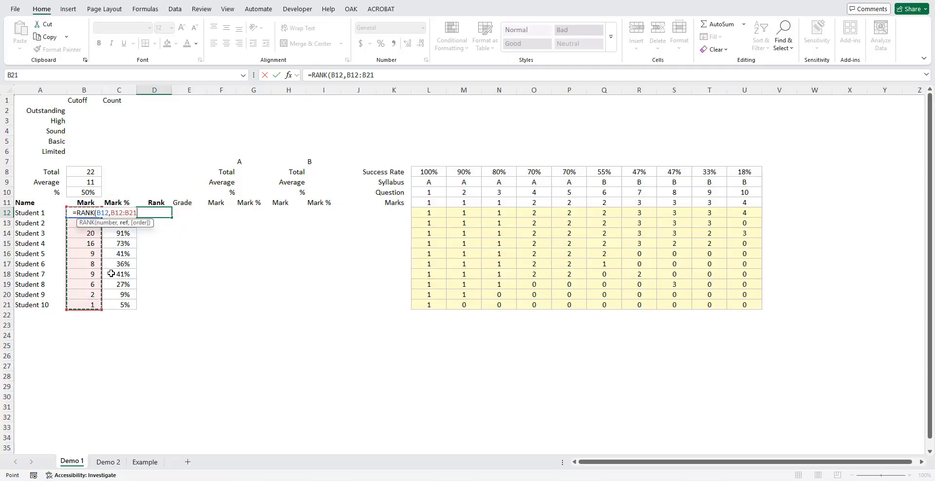
key("F4")
type(",")
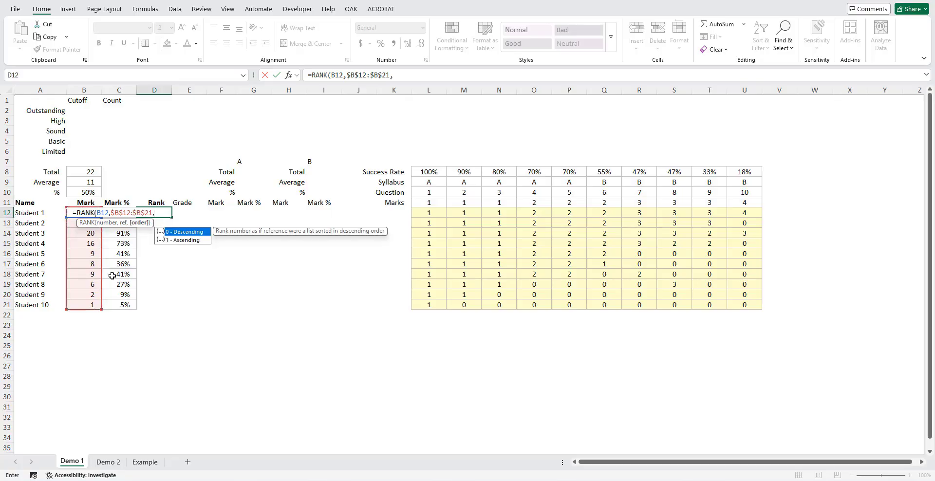
type("0)")
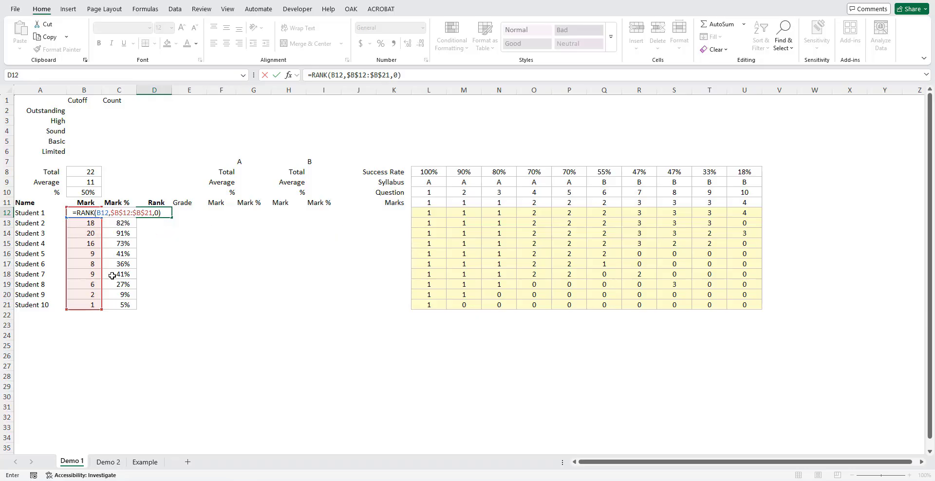
key("ctrl+Return")
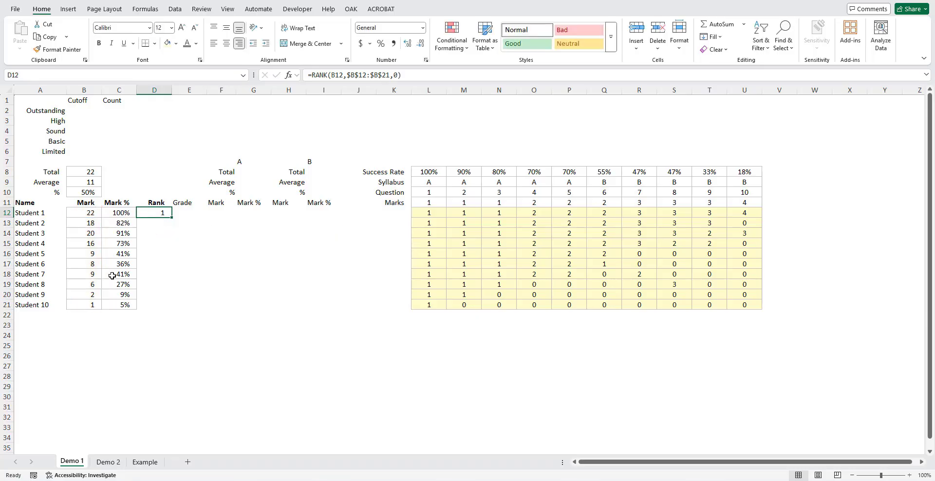
double_click(172, 220)
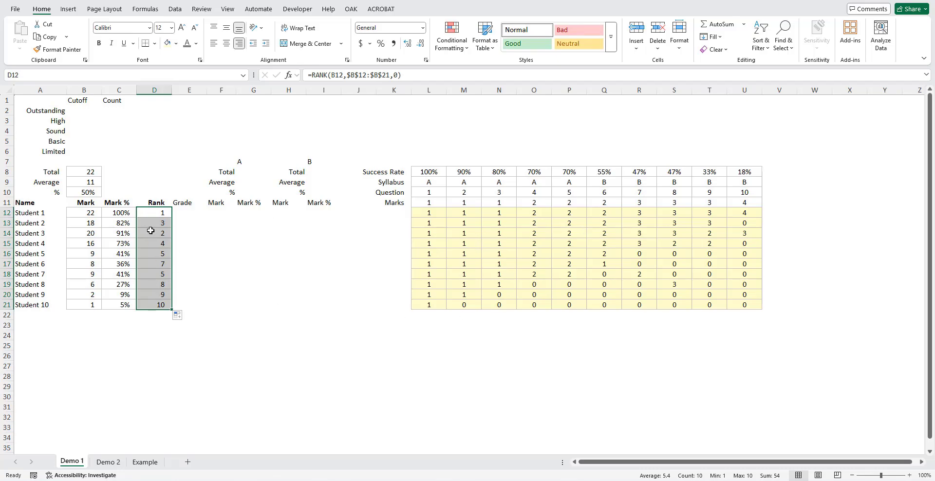
Step: Examine the ranks given to Students 1, 3, 5, 6 and 7, comparing the two students with equal marks
left_click(161, 215)
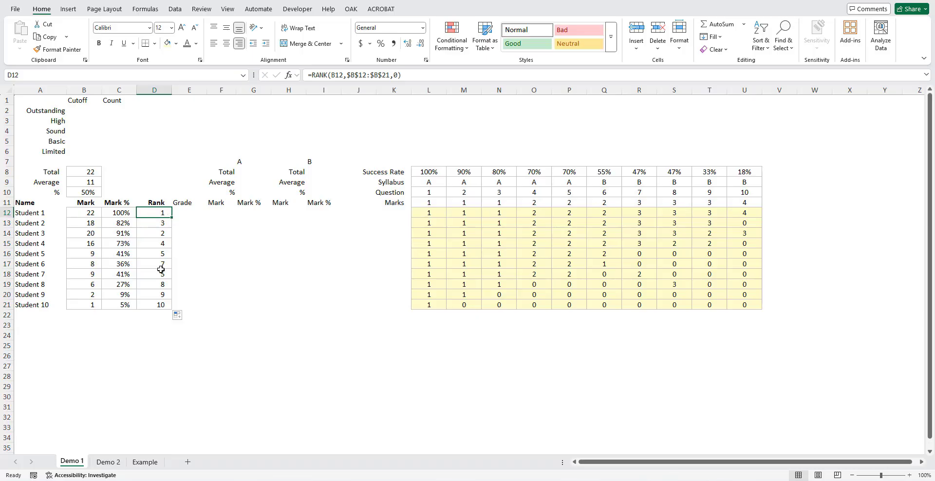
left_click(161, 237)
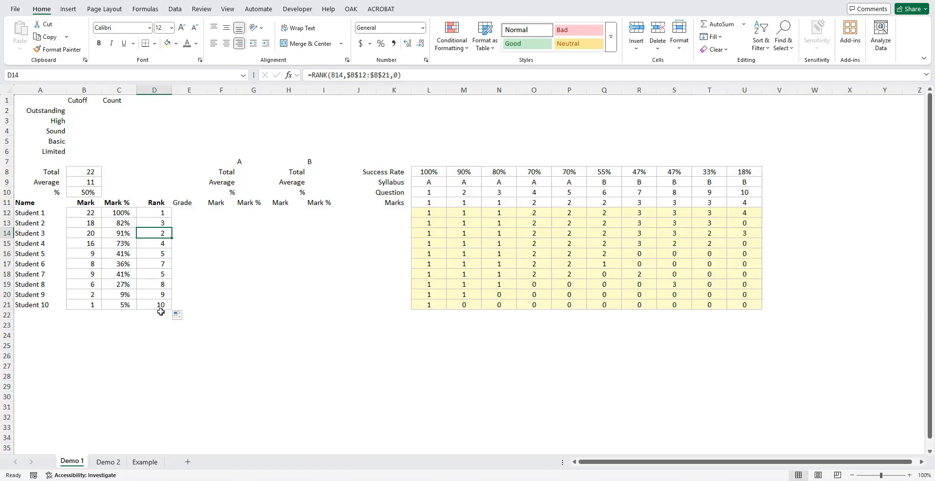
left_click(167, 255)
left_click(166, 273, "ctrl")
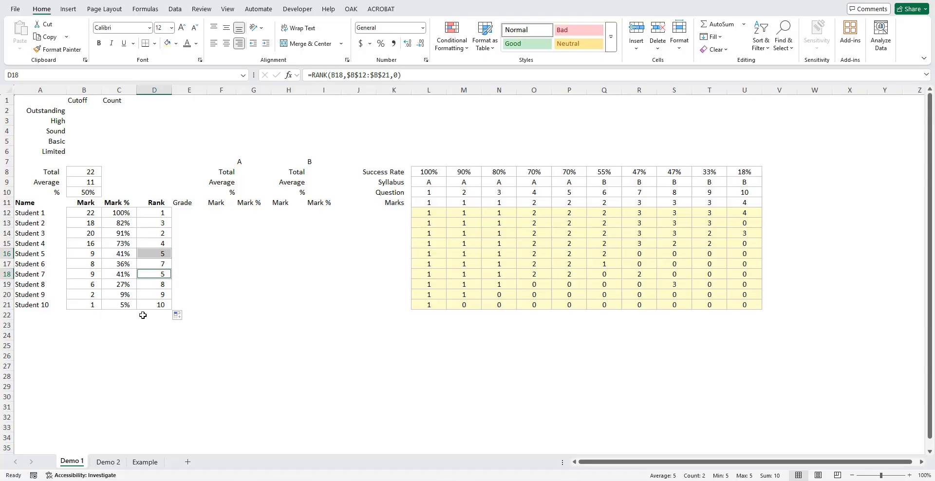
left_click(163, 266)
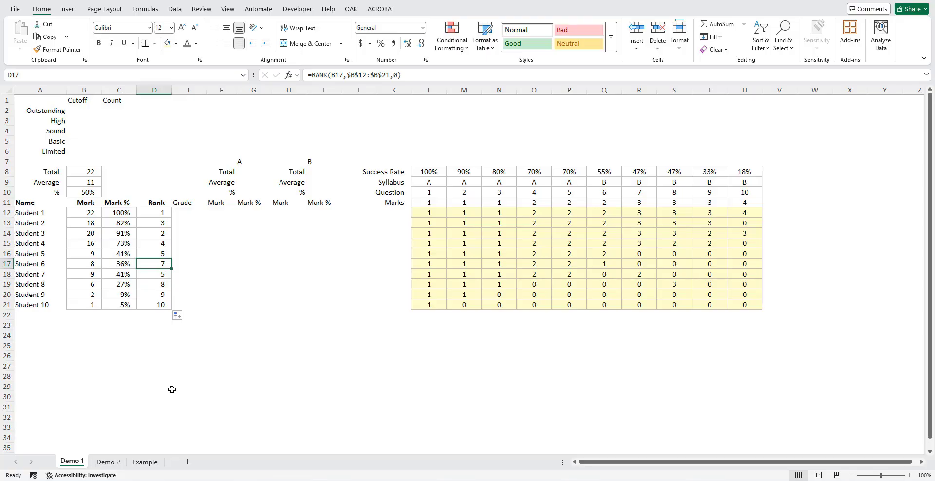
Step: Bold the Grade heading in E11 and widen column E slightly
left_click(185, 202)
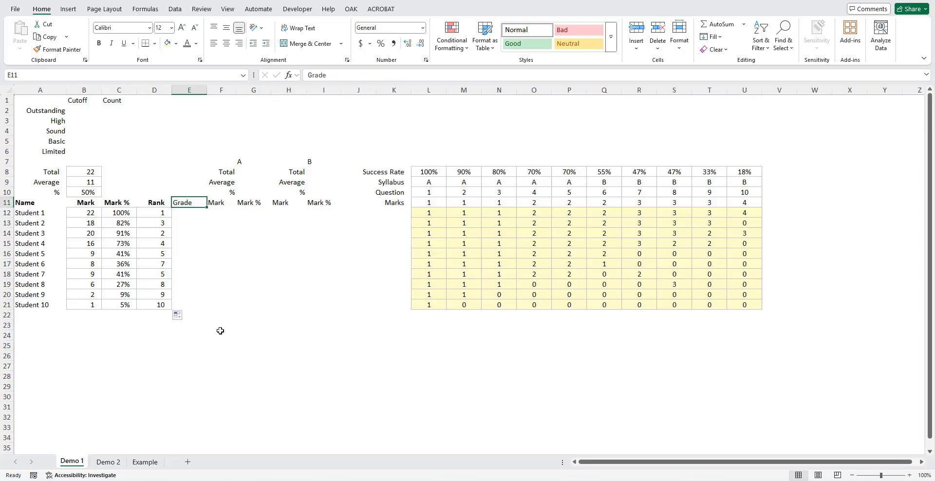
key("ctrl+b")
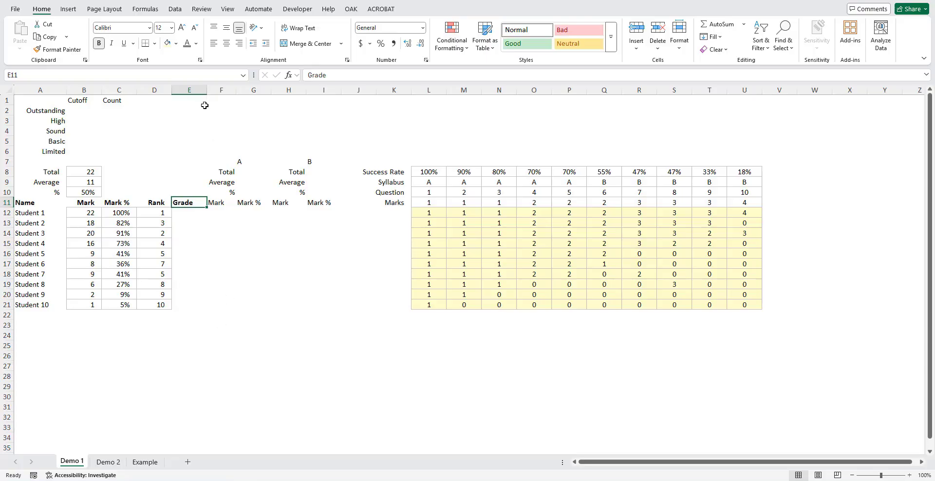
left_click_drag(207, 90, 218, 91)
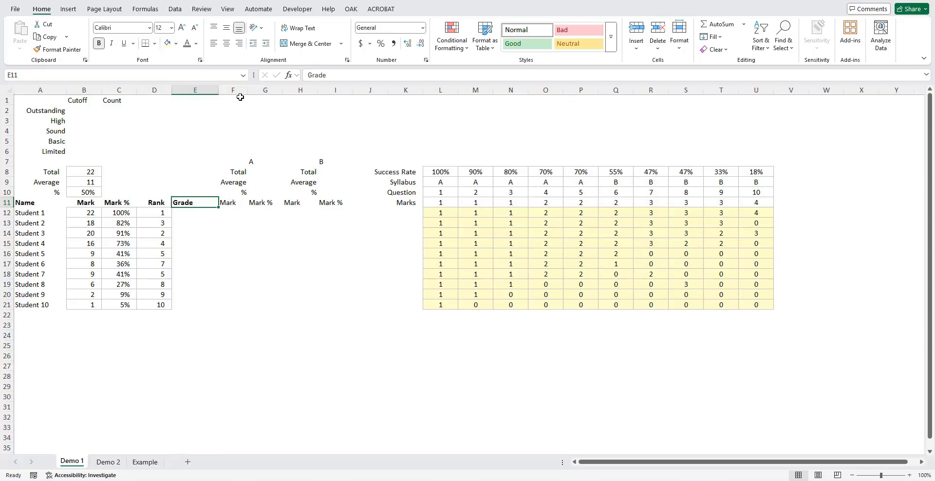
Step: Insert a blank spacer column before column F and set its width to 3
left_click(240, 90)
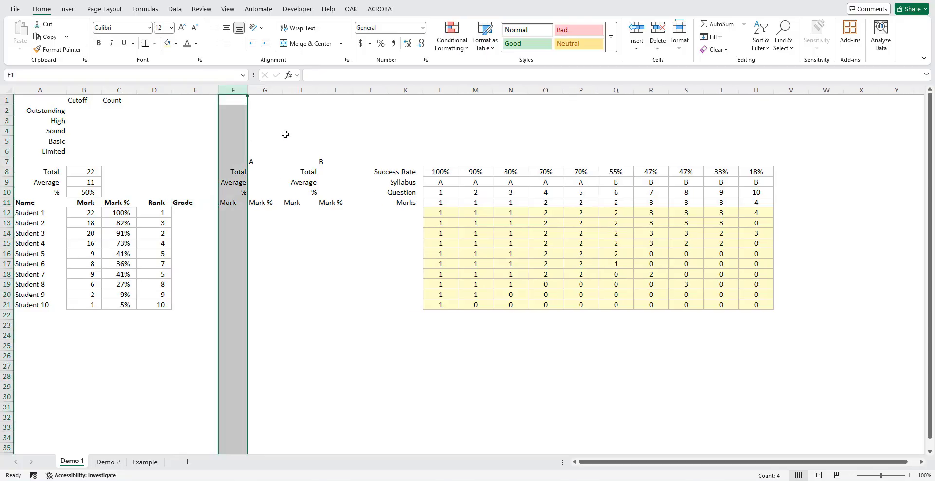
key("ctrl+plus")
right_click(264, 116)
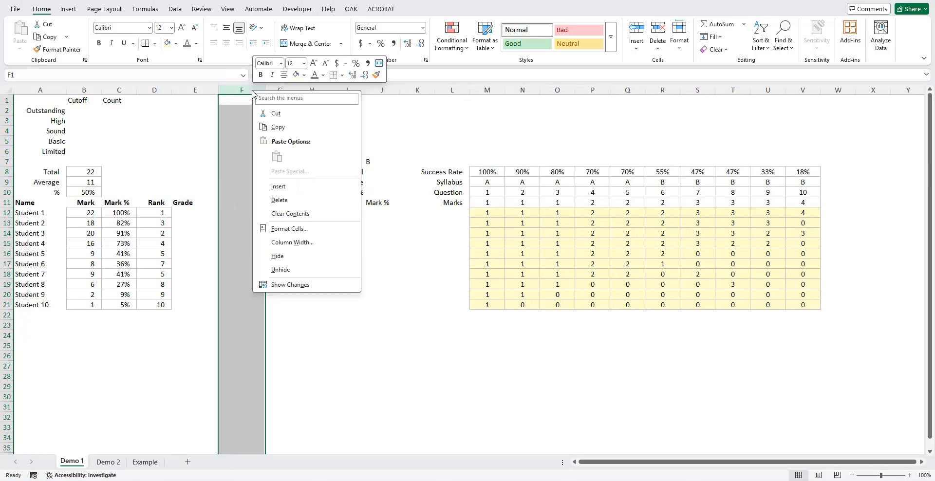
left_click(282, 242)
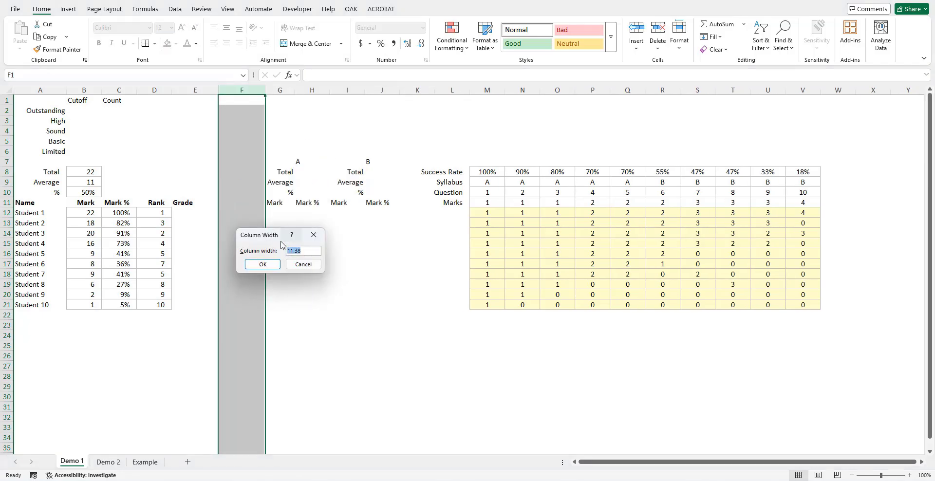
type("3")
key("Return")
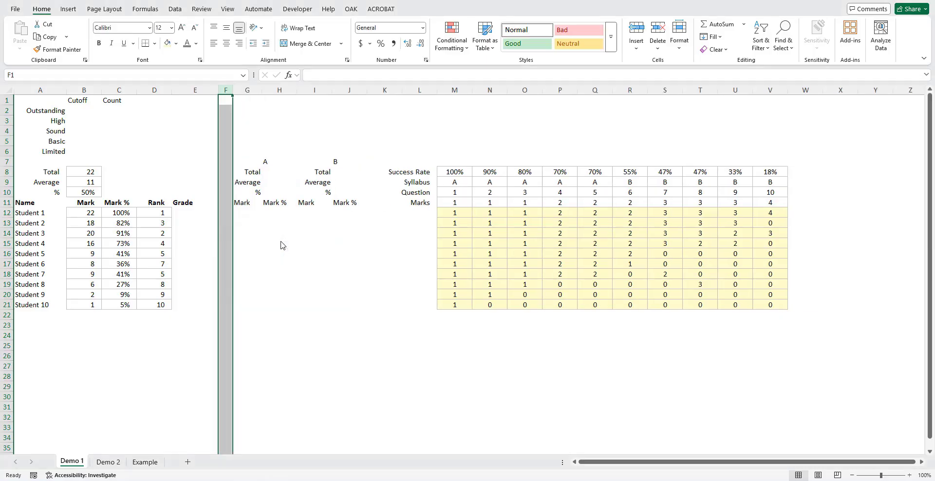
Step: Apply a left indent of 1 to the Grade heading in E11
left_click(197, 214)
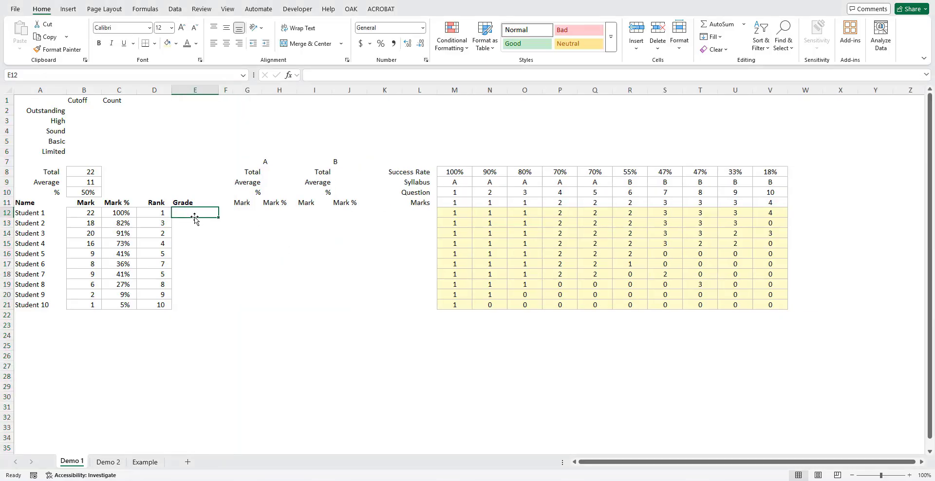
left_click(94, 213)
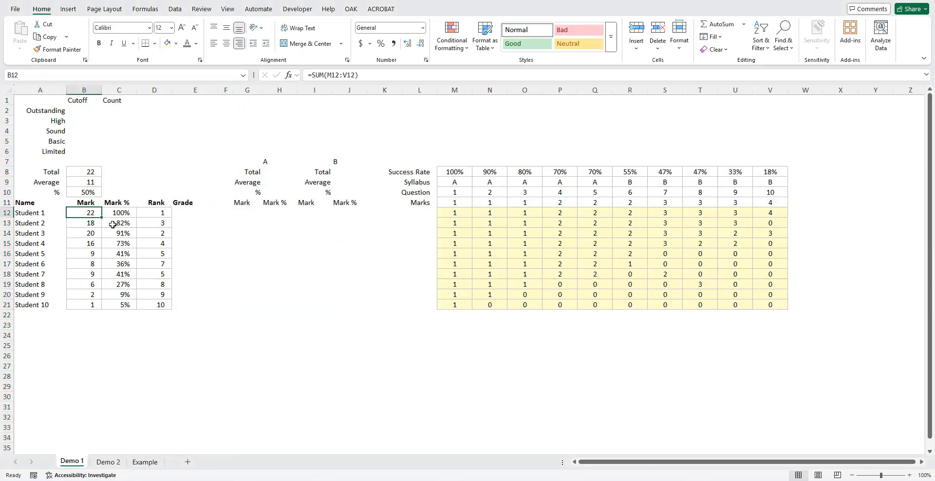
left_click(194, 204)
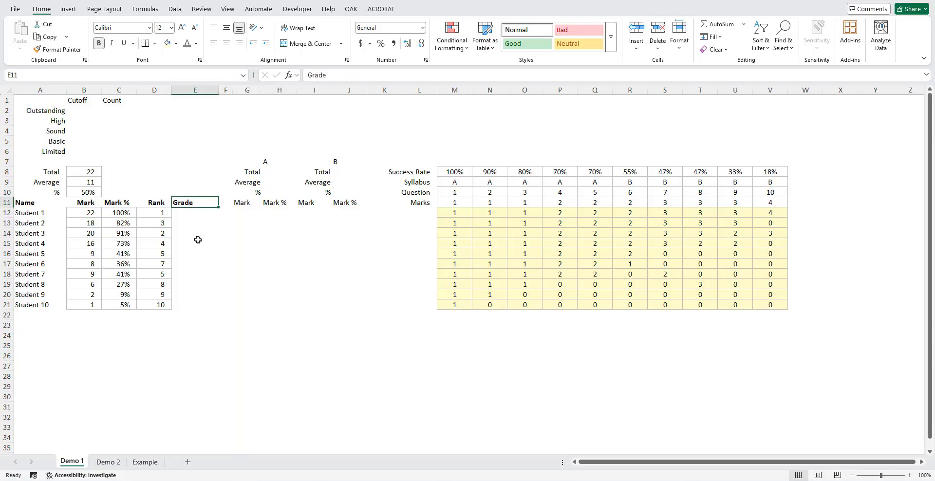
key("ctrl+1")
left_click(538, 154)
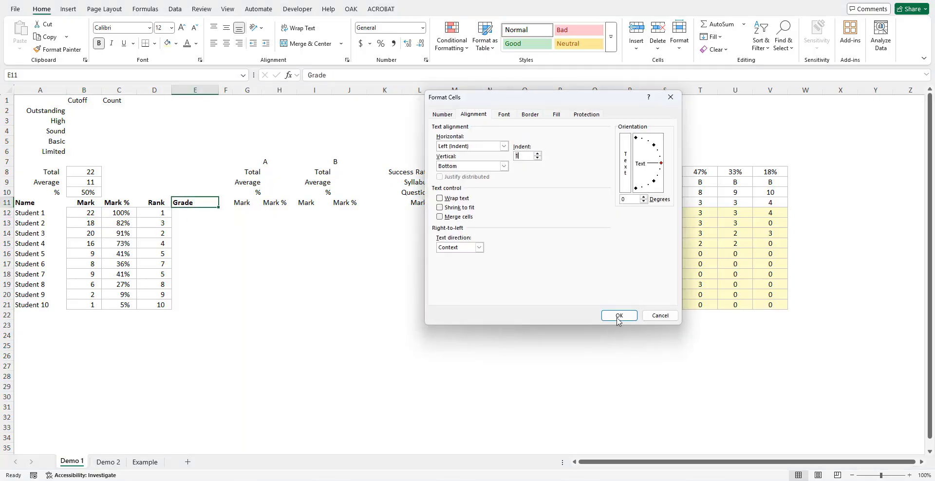
left_click(620, 316)
Step: Add gray outline and inside borders to the grade cells E12:E21 and widen column E a little further
left_click_drag(178, 212, 204, 307)
key("ctrl+1")
left_click(530, 115)
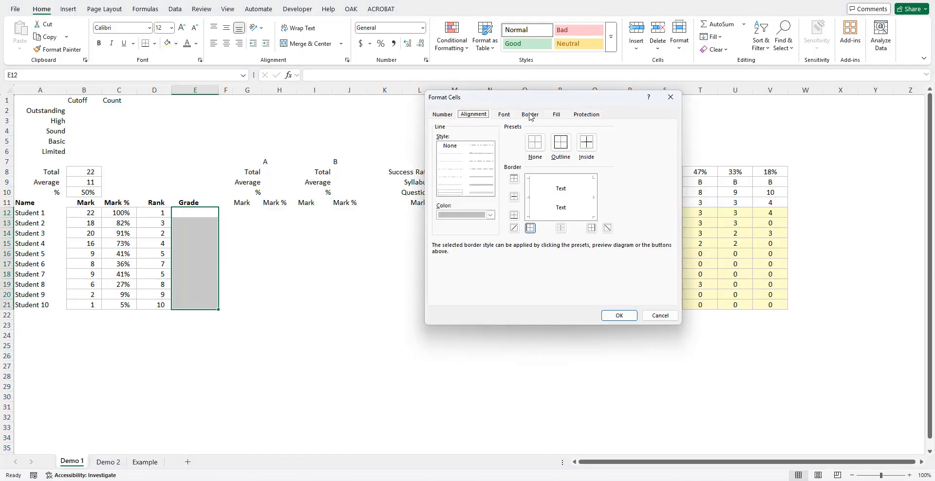
left_click(561, 142)
left_click(587, 143)
left_click(620, 315)
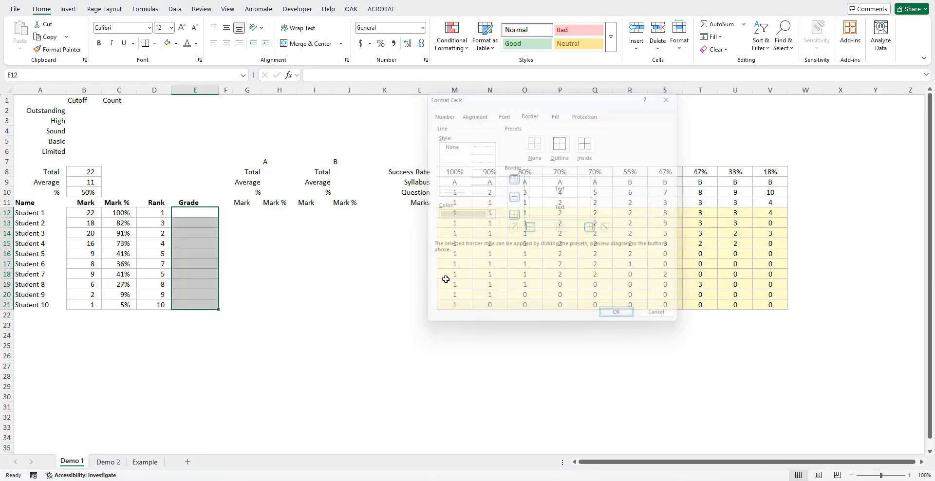
left_click(194, 213)
left_click_drag(221, 93, 233, 91)
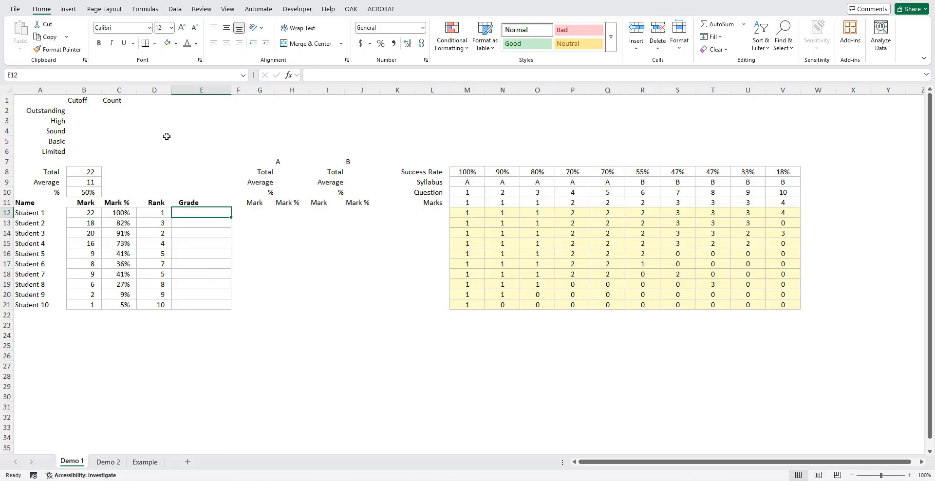
Step: Bold the Cutoff and Count headings in B1:C1 and copy the Mark heading's formatting from B11 onto them
left_click_drag(91, 100, 105, 100)
key("ctrl+b")
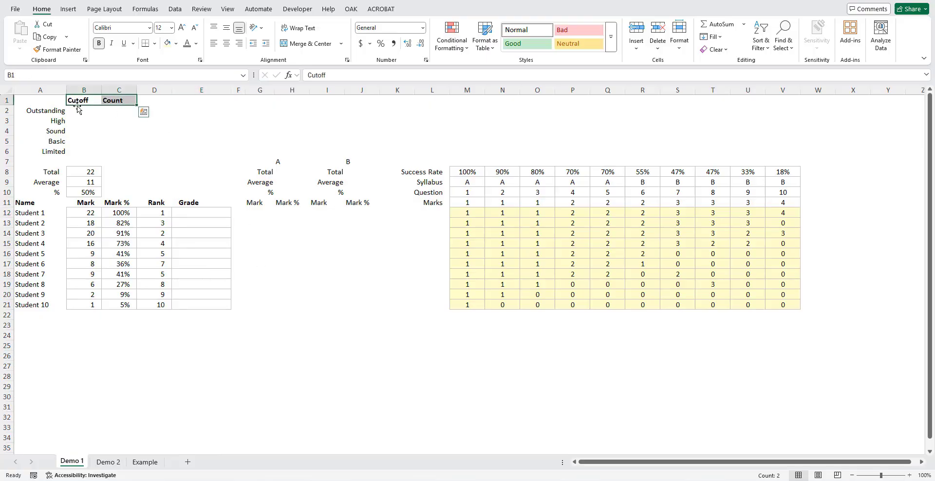
left_click(97, 204)
left_click(57, 49)
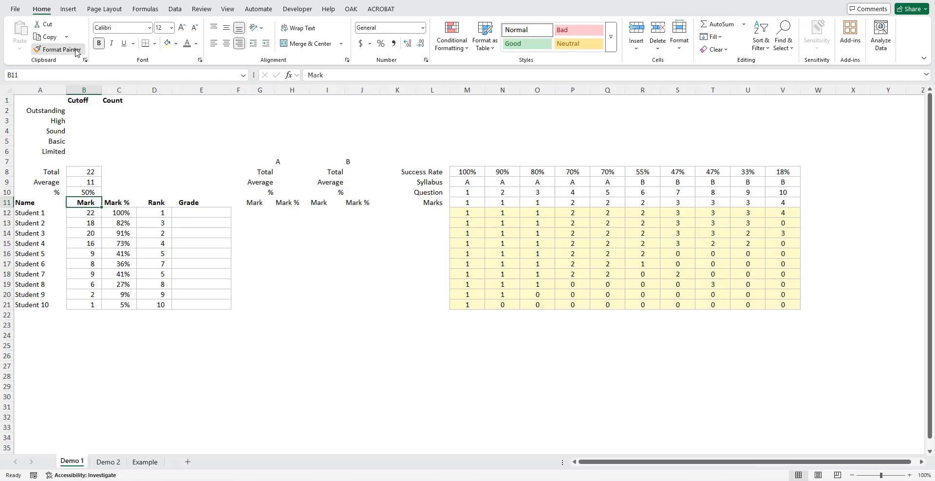
mouse_move(93, 99)
left_mouse_down()
mouse_move(120, 100)
mouse_move(85, 114)
mouse_move(85, 156)
left_mouse_up()
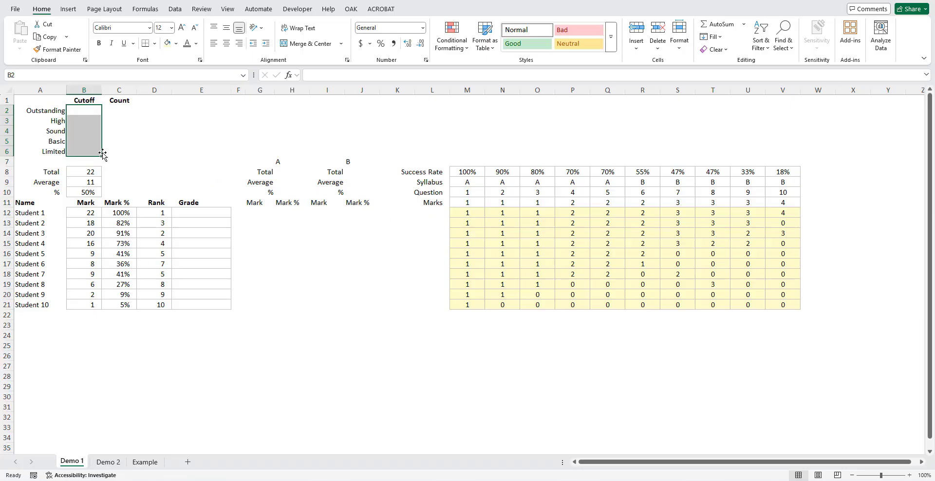
Step: Apply a right indent of 1 to the grade labels Outstanding to Limited in A2:A6
left_click_drag(55, 109, 60, 149)
key("ctrl+1")
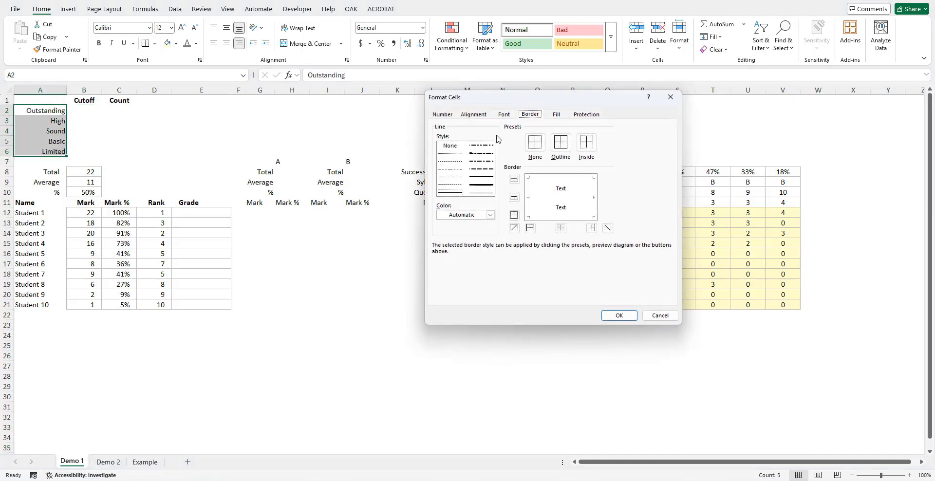
left_click(474, 114)
left_click(619, 316)
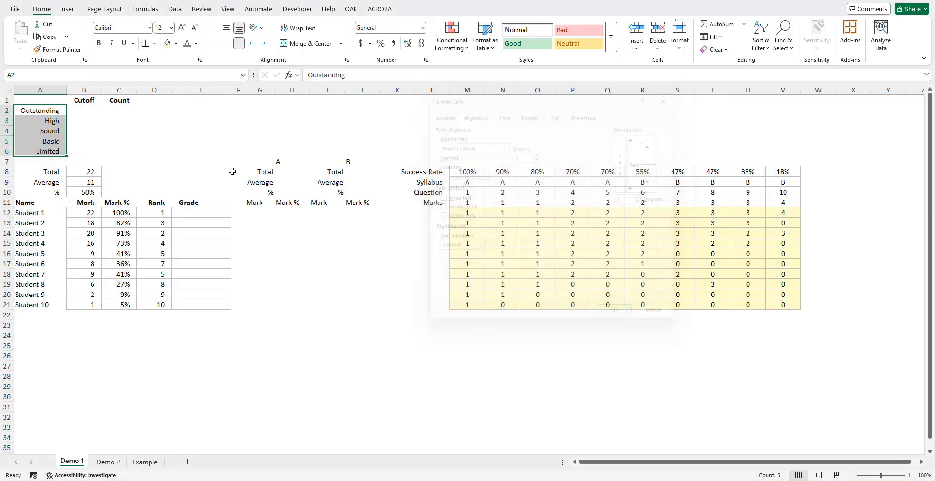
Step: Give the cutoff cells B2:B6 gray outline and inside borders with a light yellow fill
left_click_drag(84, 110, 91, 146)
key("ctrl+1")
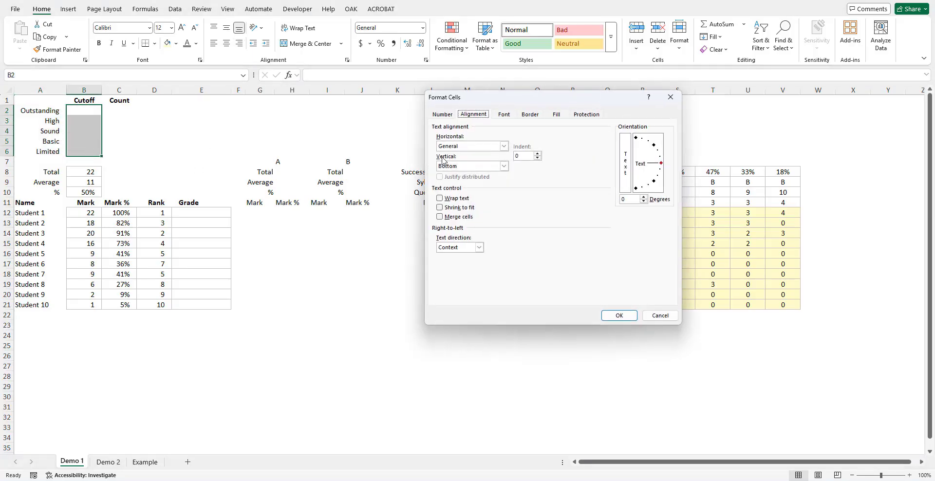
left_click(530, 114)
left_click(561, 142)
left_click(591, 147)
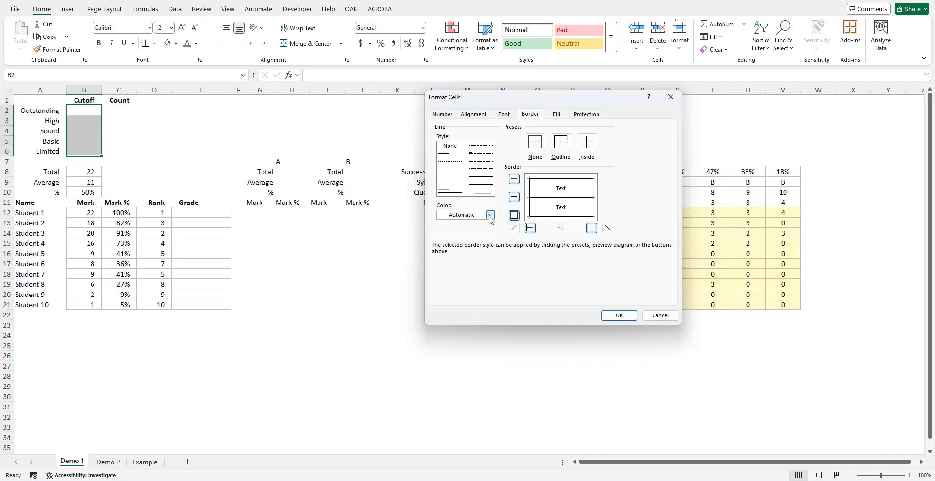
left_click(490, 215)
left_click(479, 273)
left_click(586, 143)
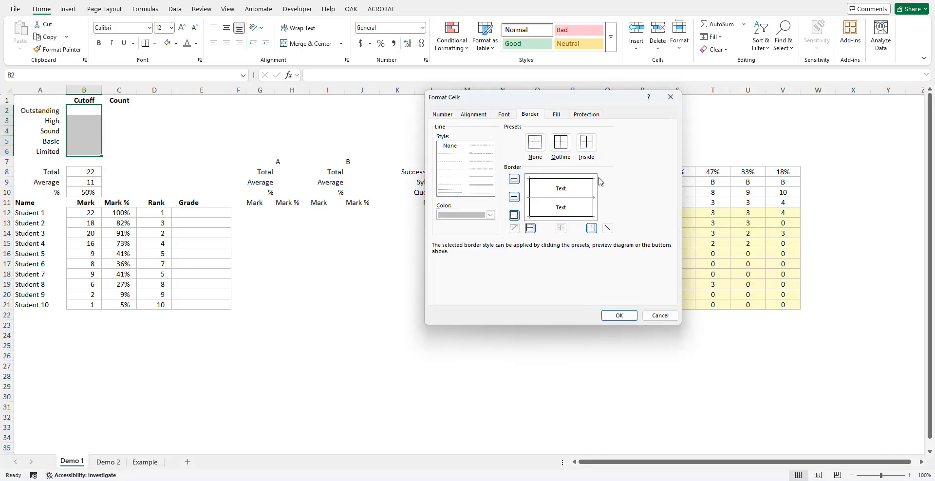
left_click(561, 143)
left_click(617, 314)
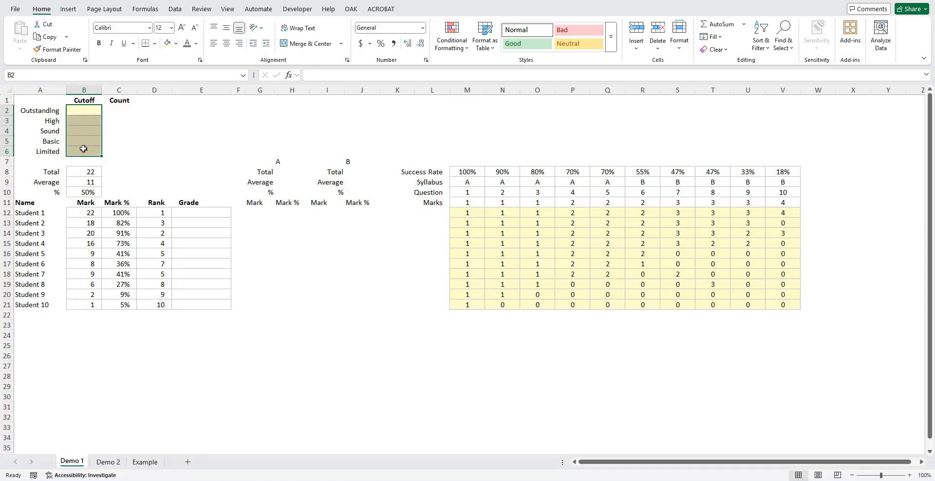
Step: Format B2:B6 as percentages and enter cutoffs of 80%, 65%, 50%, 35% and 0% from Outstanding down to Limited
left_click(380, 47)
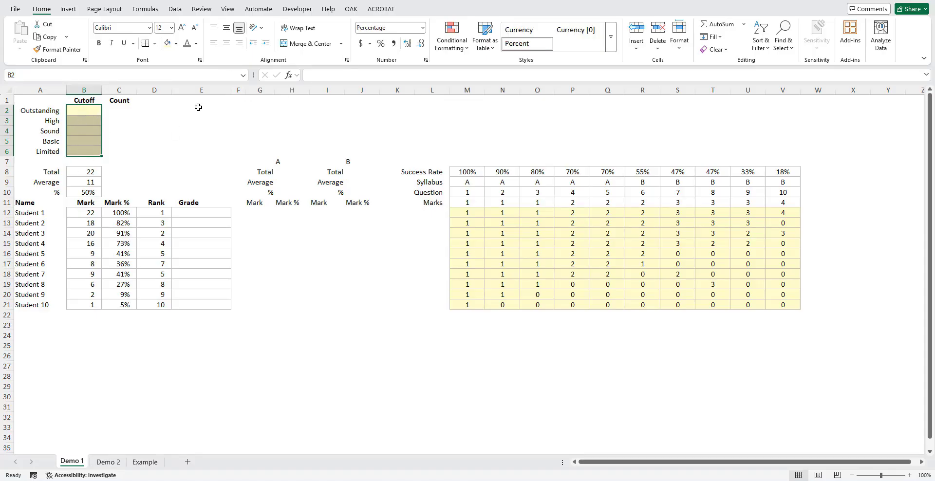
left_click(87, 109)
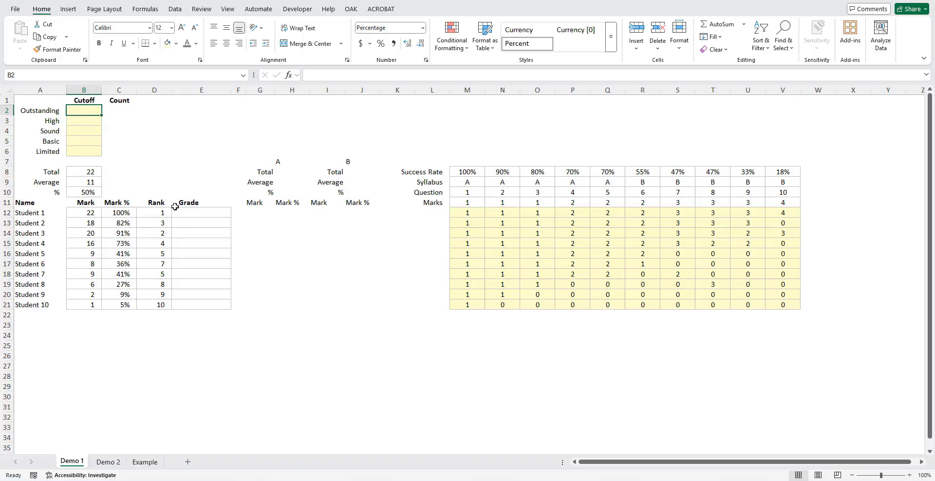
type("80")
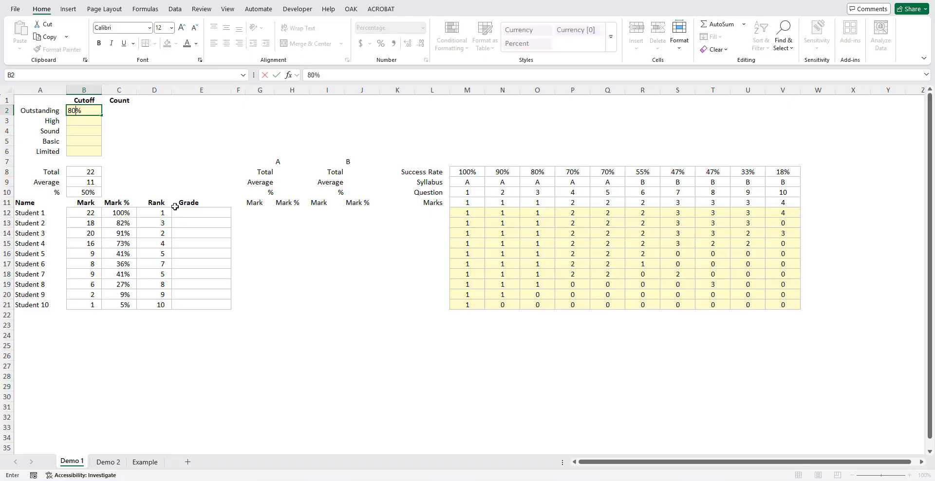
key("Return")
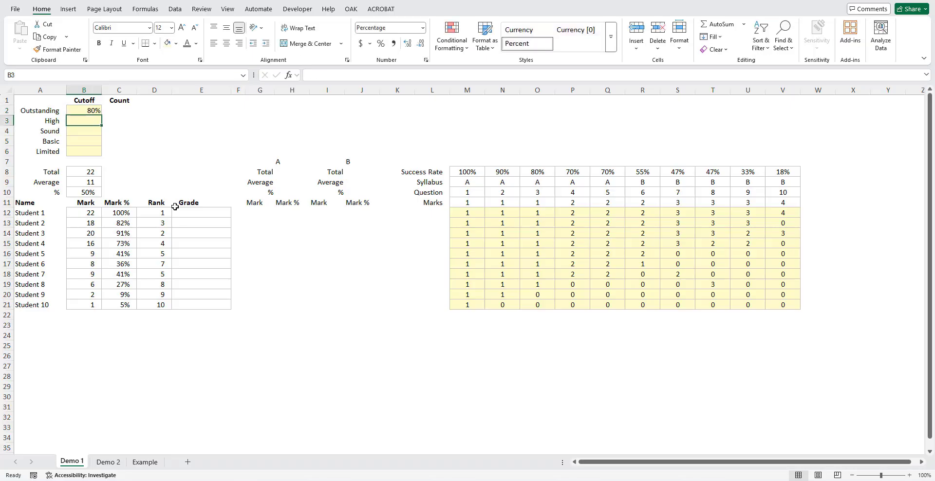
type("65")
key("Return")
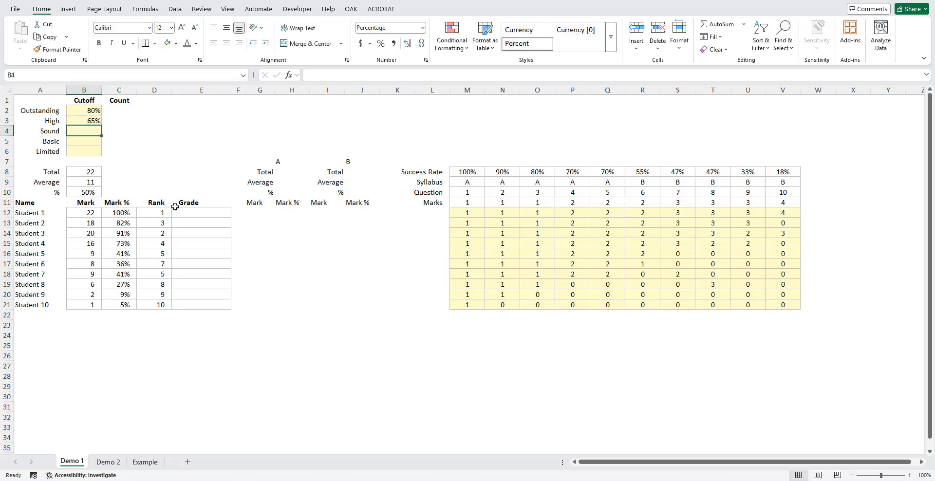
type("50")
key("Return")
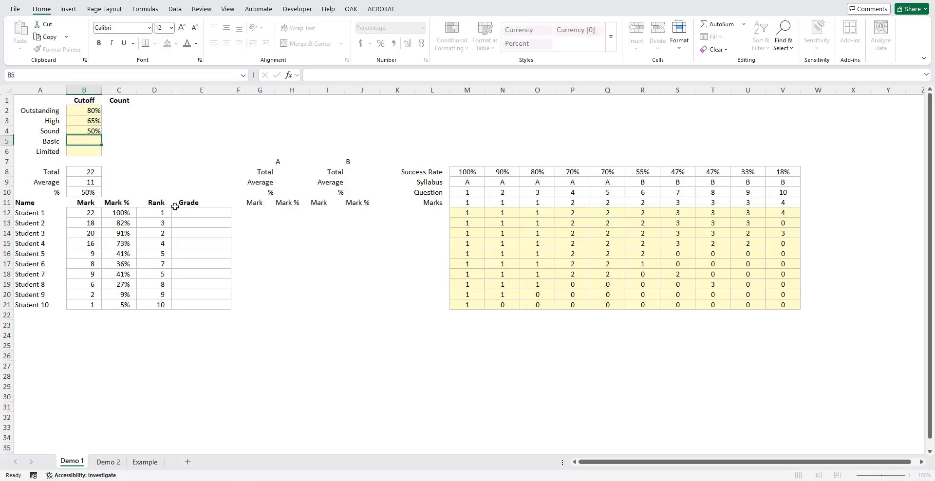
type("35")
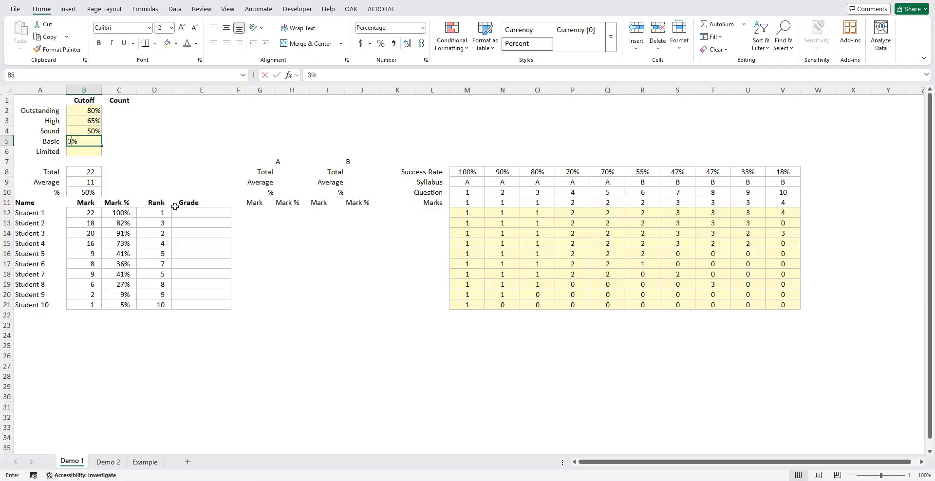
key("Return")
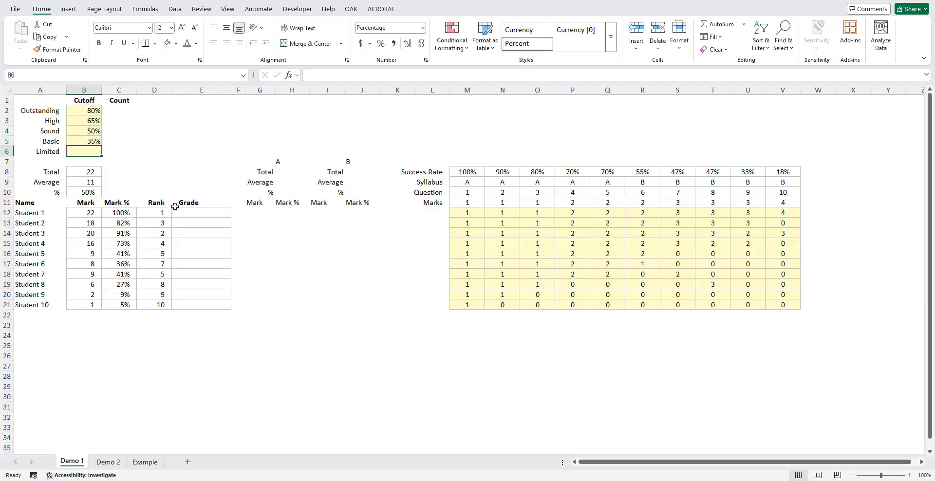
type("0")
key("Up")
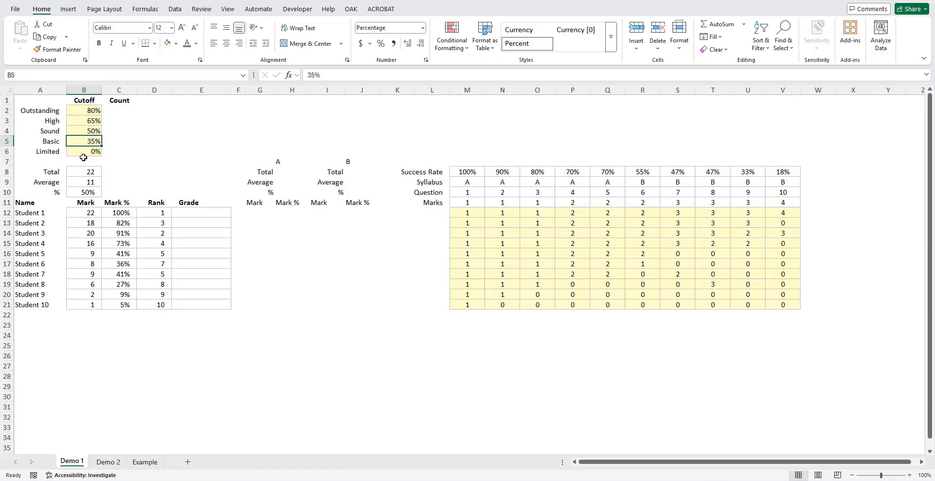
Step: Apply a left indent of 1 to the cutoff percentages in B2:B6
left_click_drag(92, 112, 95, 152)
key("ctrl+1")
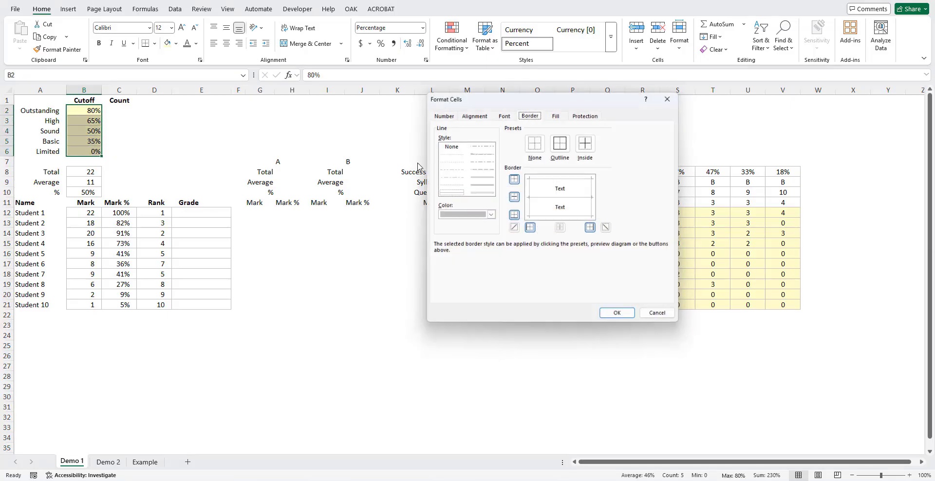
left_click(474, 116)
left_click(537, 154)
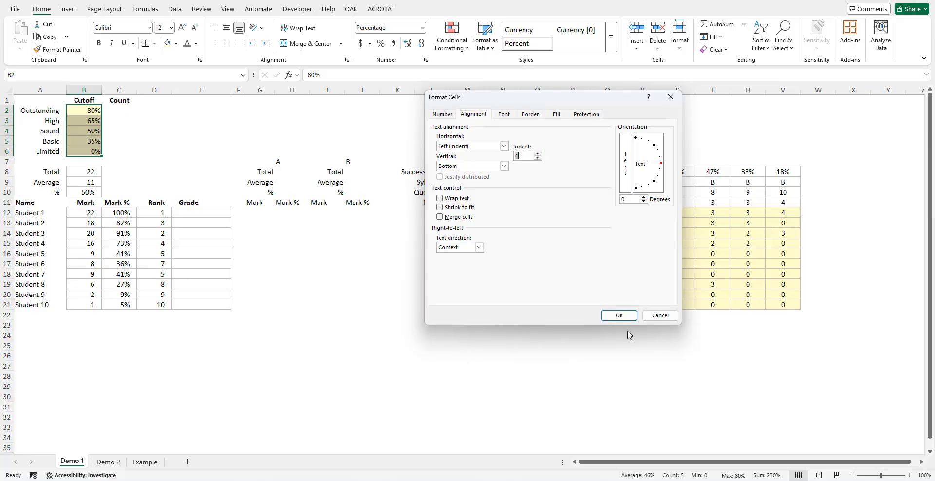
left_click(620, 315)
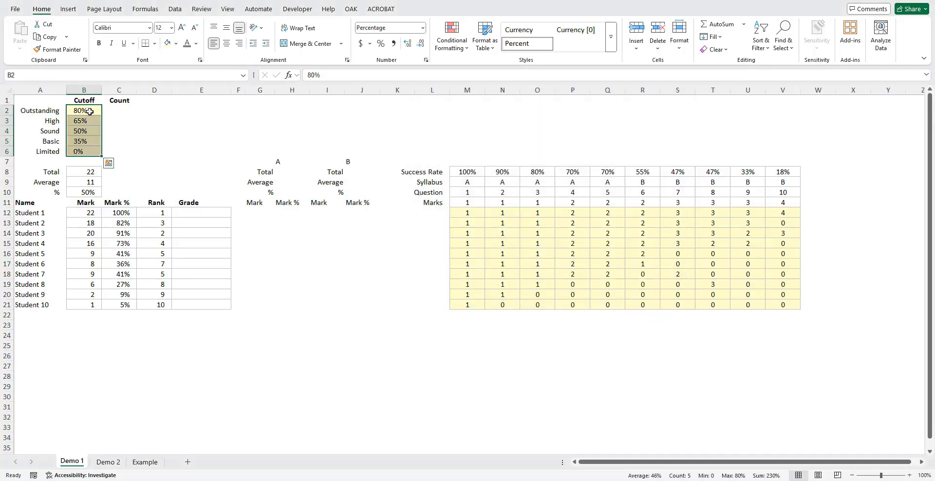
Step: Right-align the cutoff percentages in B2:B6
left_click(239, 43)
Step: Enter the grade formula =XLOOKUP(C12,$B$2:$B$6,$A$2:$A$6,,-1) in E12 for Student 1
left_click(195, 214)
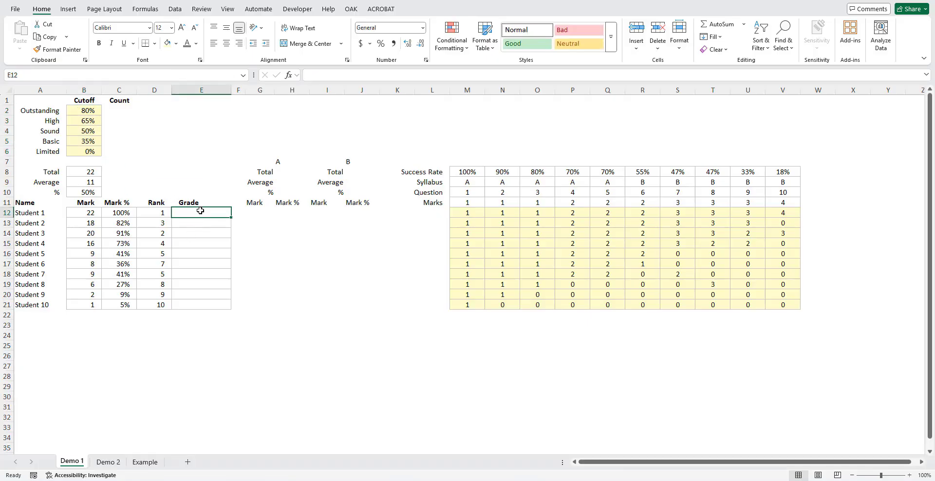
type("=XLOOK")
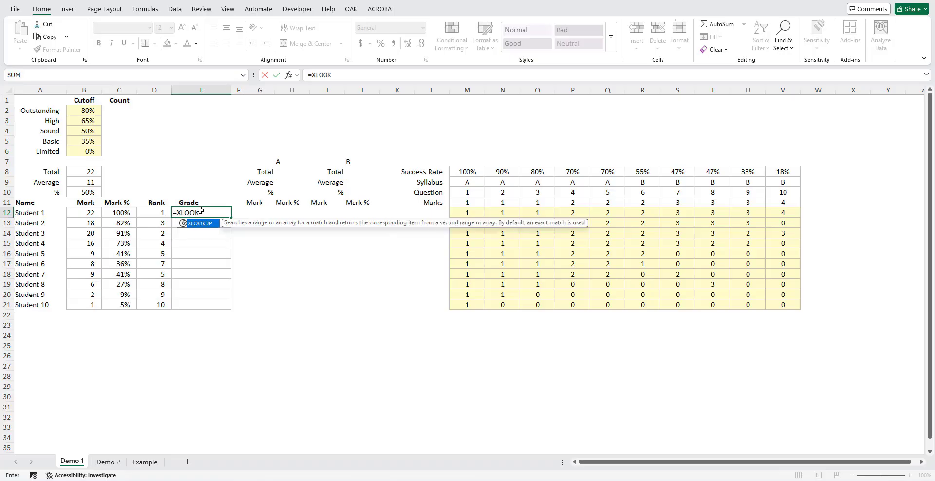
type("UP(")
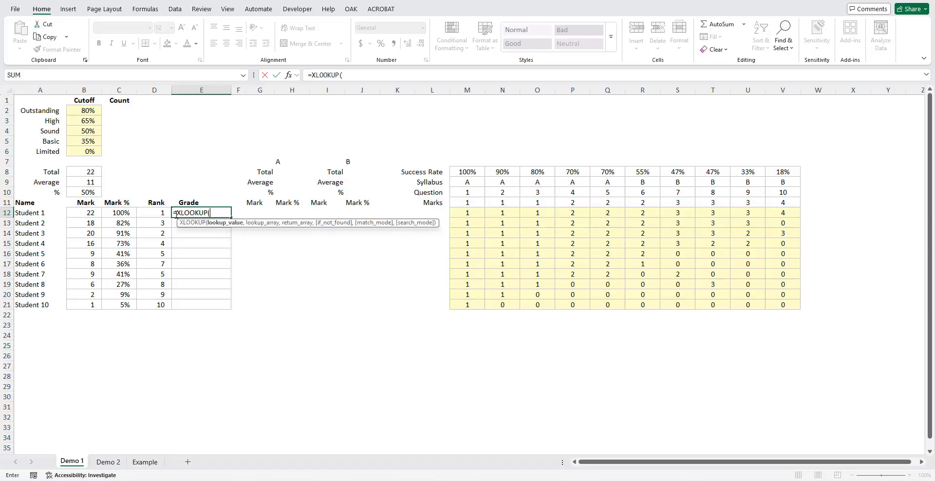
left_click(121, 213)
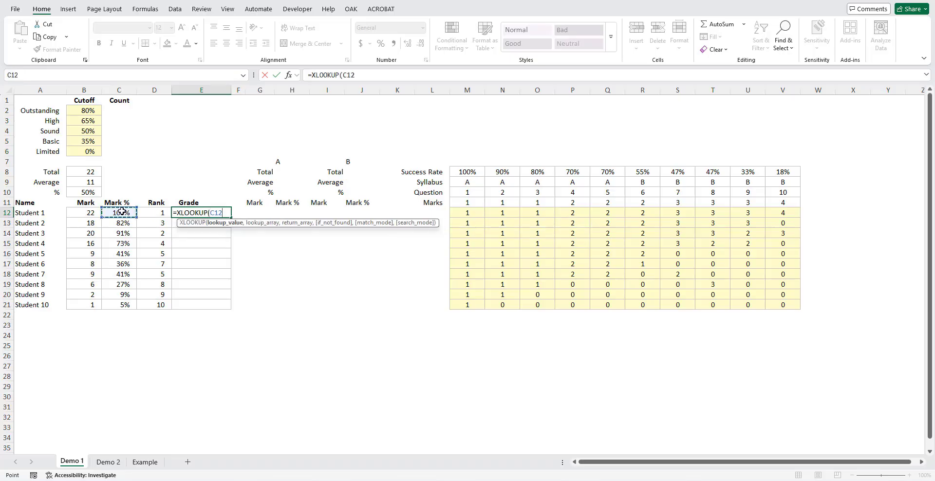
type(",")
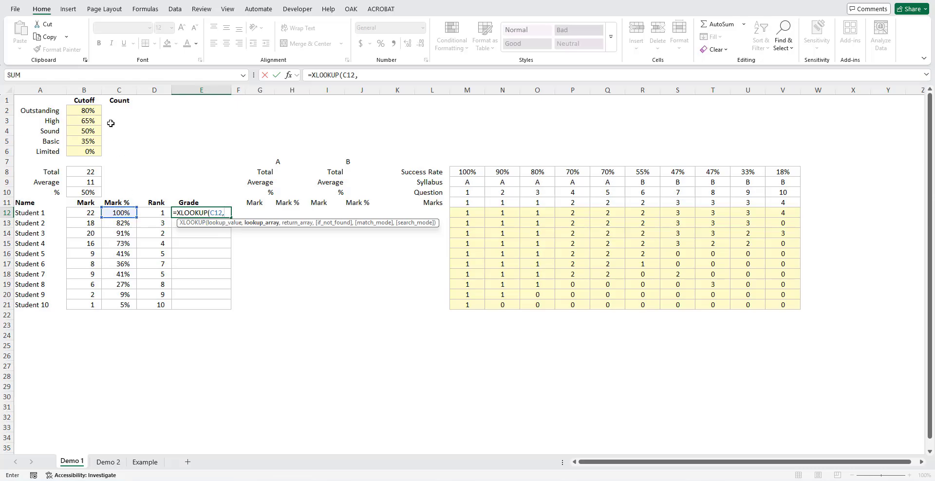
left_click_drag(87, 111, 93, 149)
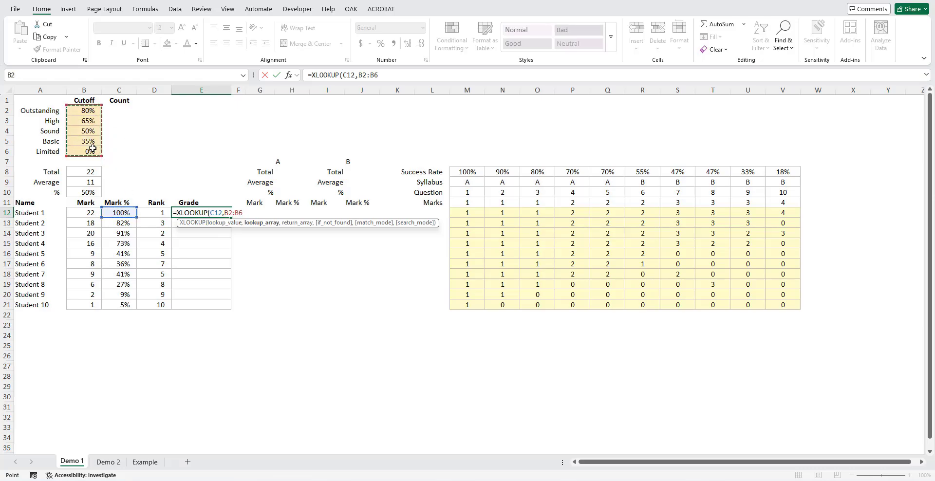
key("F4")
type(",")
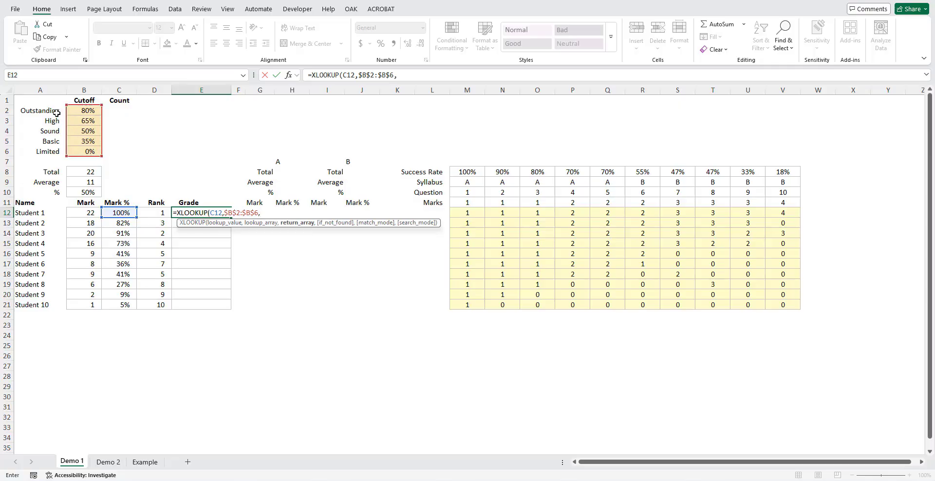
left_click_drag(57, 113, 58, 148)
key("F4")
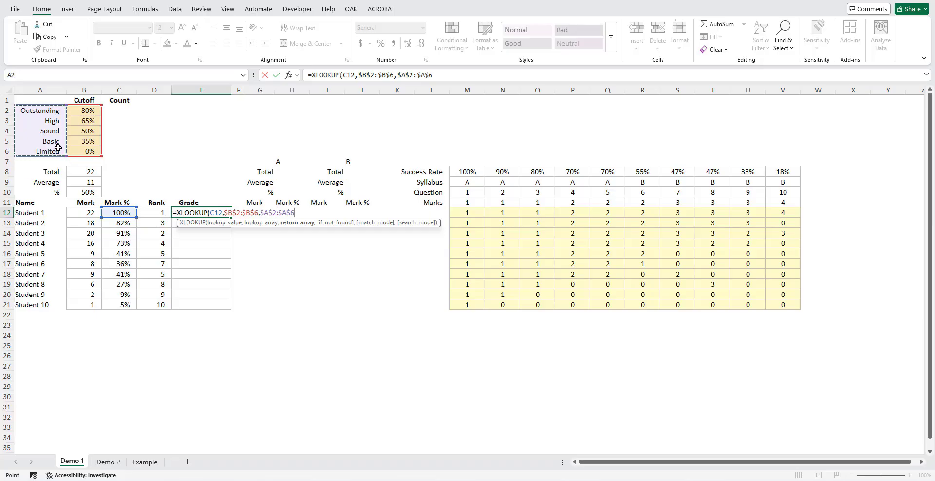
type(",,")
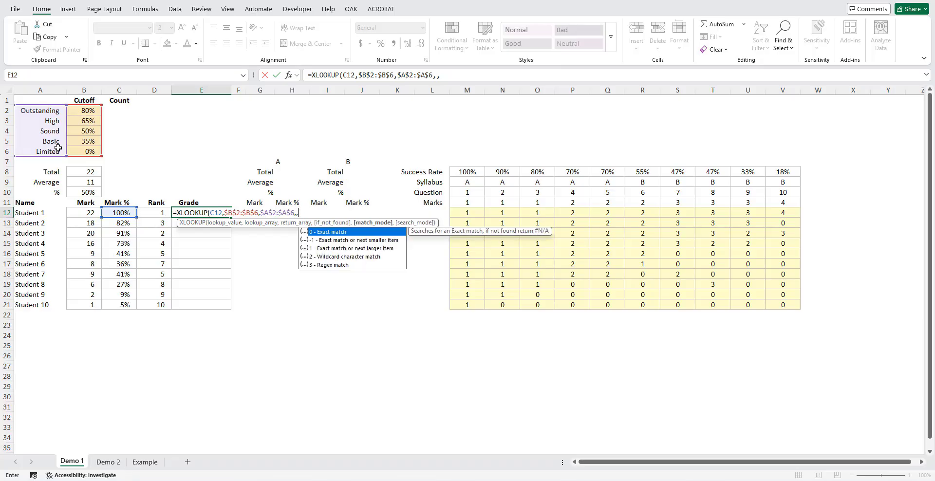
type("-1")
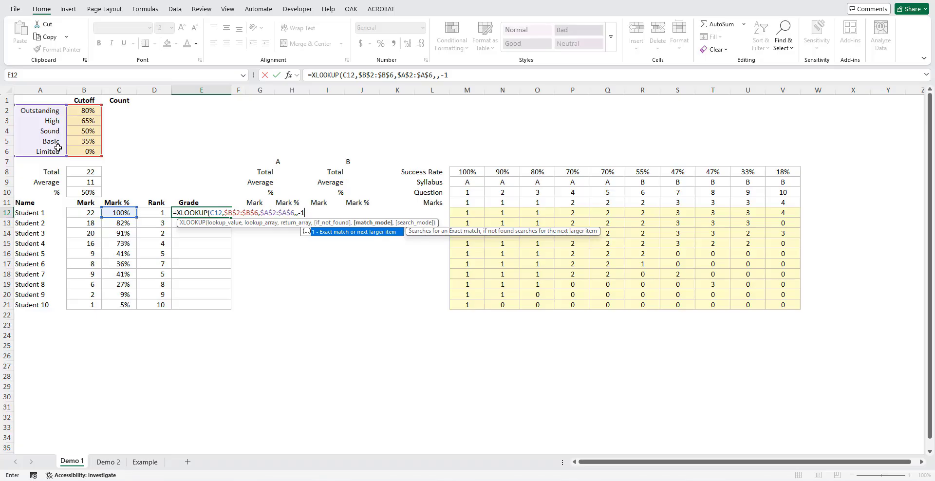
type(")")
key("ctrl+Return")
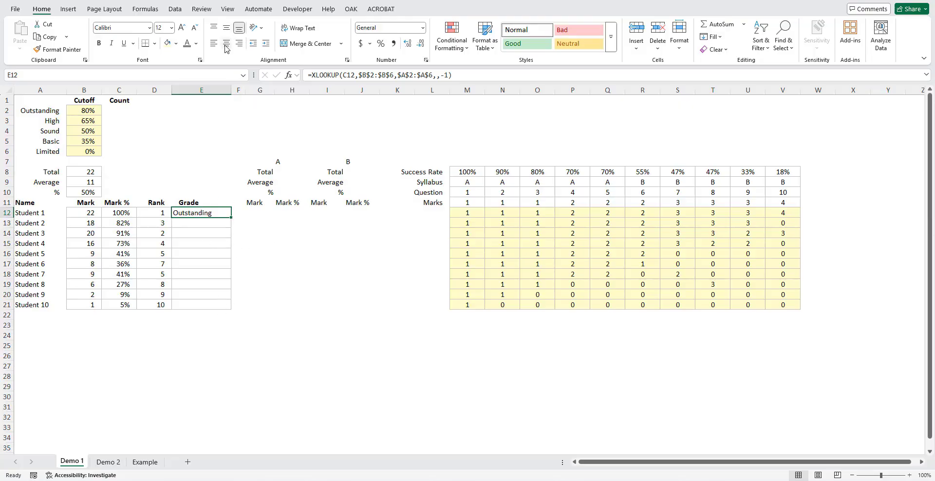
Step: Give E12 a left indent of 1 and fill the grade formula down to E21
left_click(346, 59)
left_click(538, 153)
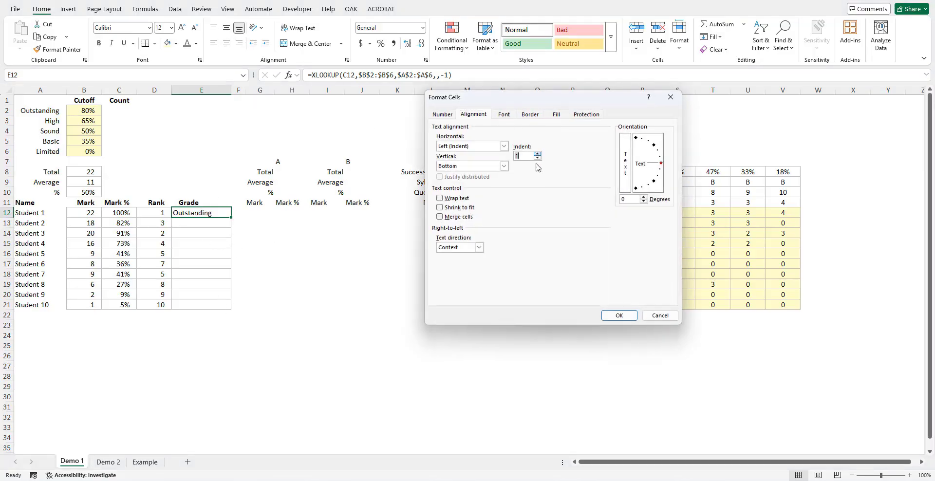
left_click(619, 315)
double_click(230, 217)
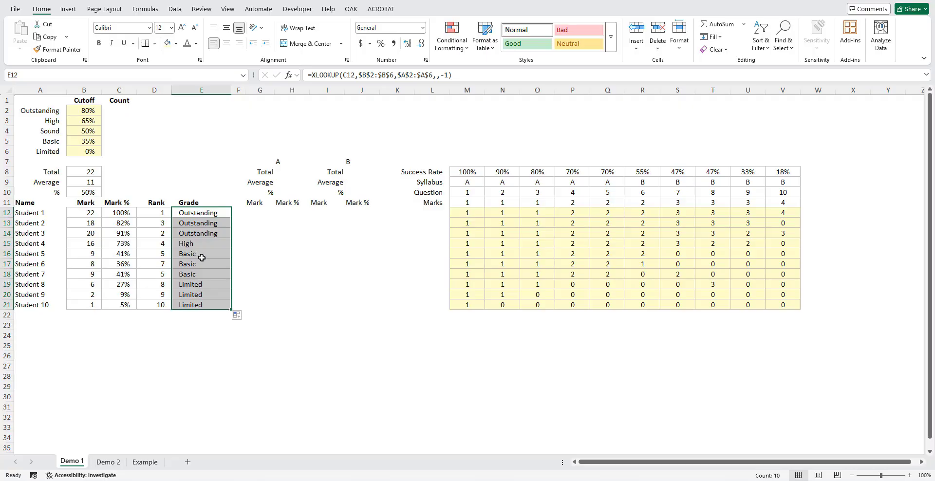
Step: Check the grade lookup formula for Student 5 and compare the mark percentages and grades of Students 4 and 5
left_click(200, 256)
left_click(466, 75)
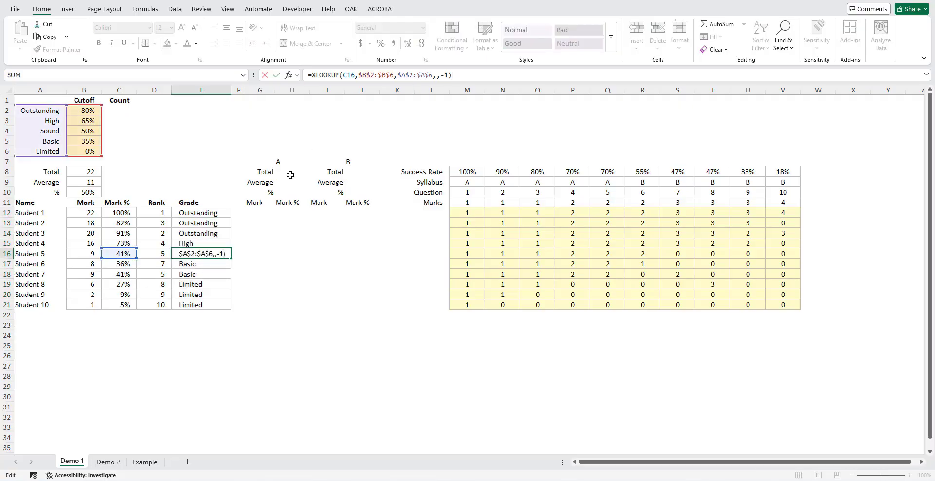
key("Escape")
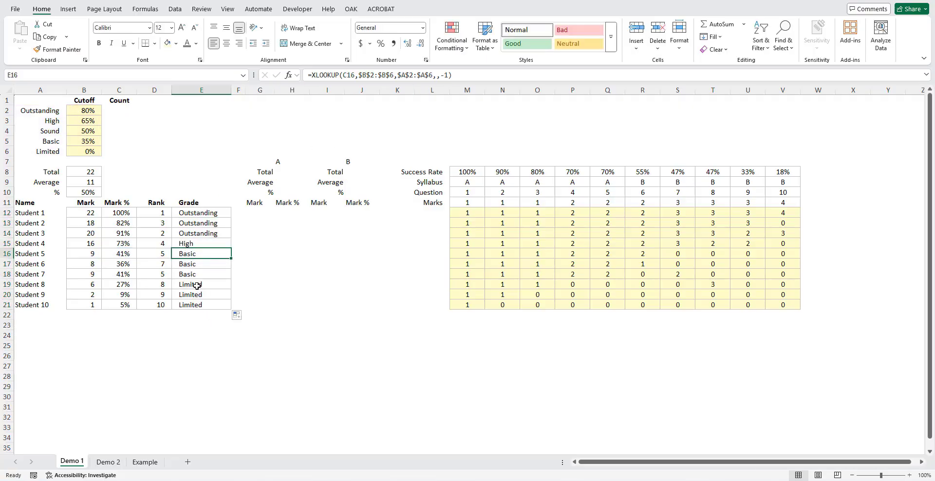
left_click(126, 257)
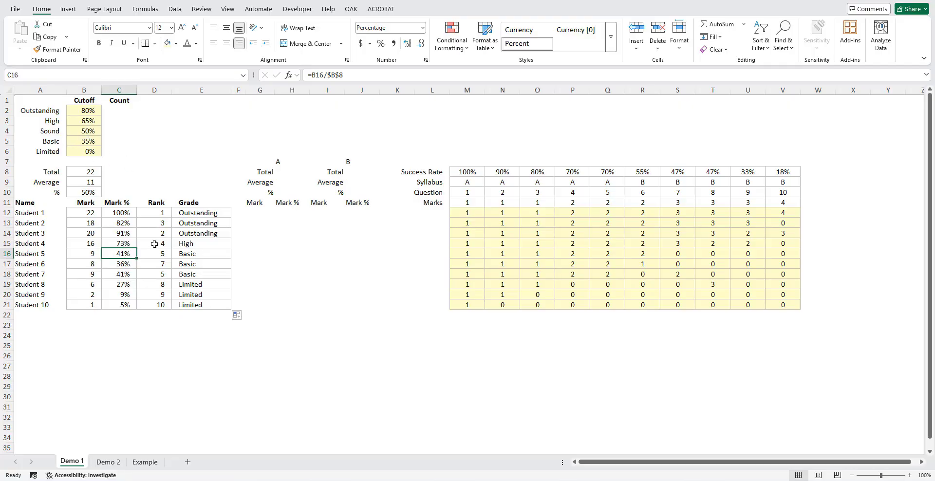
left_click(130, 244)
left_click(185, 243)
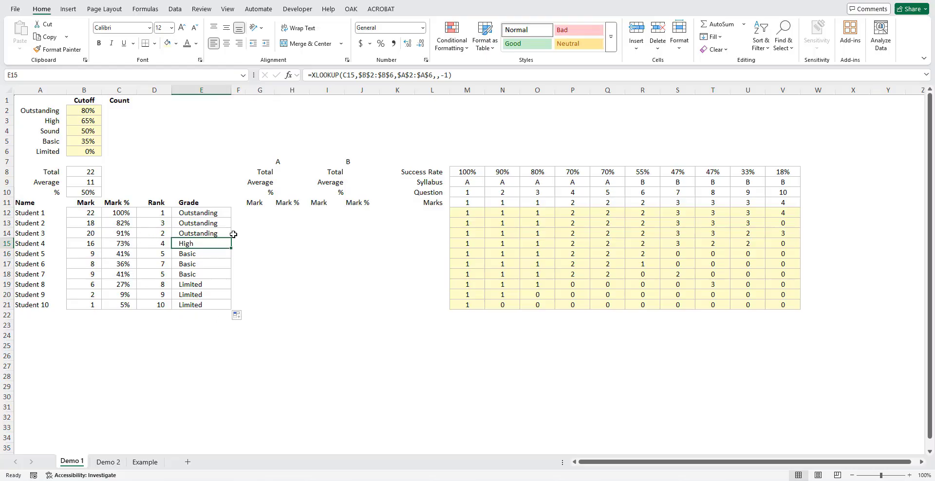
Step: Copy the total, average and % cells B8:B10 to H8:H10 and clear the copied total in H8
left_click_drag(88, 172, 88, 192)
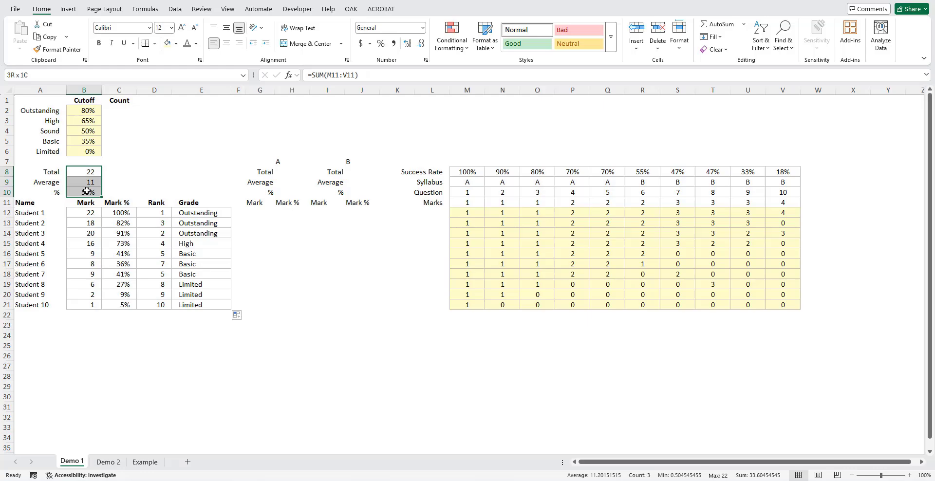
left_click(369, 73)
key("Escape")
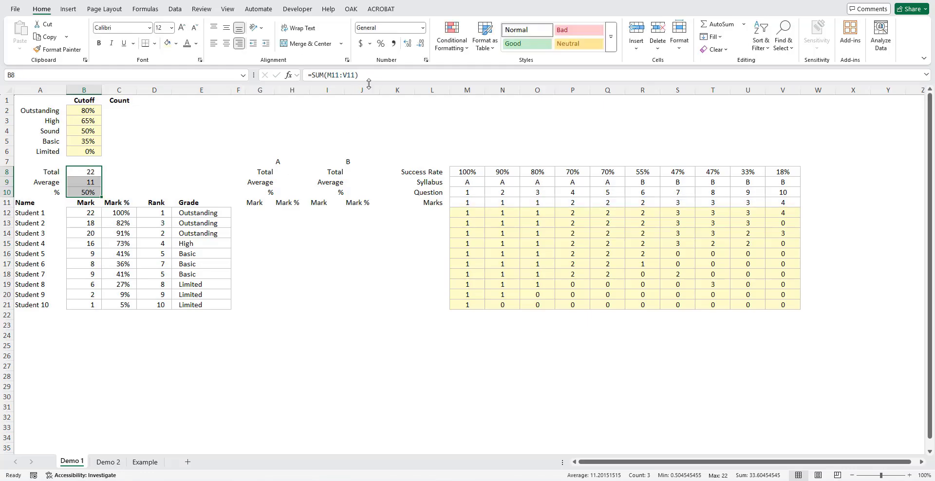
key("ctrl+c")
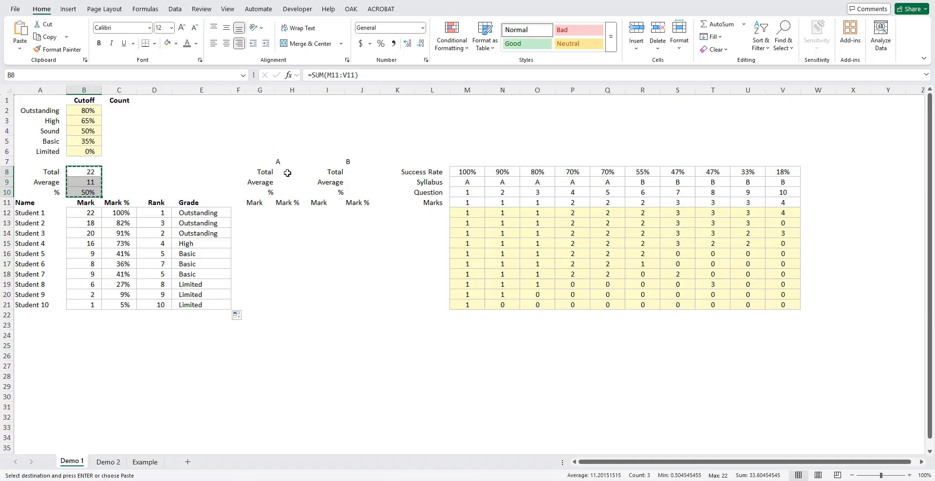
left_click(292, 172)
key("ctrl+v")
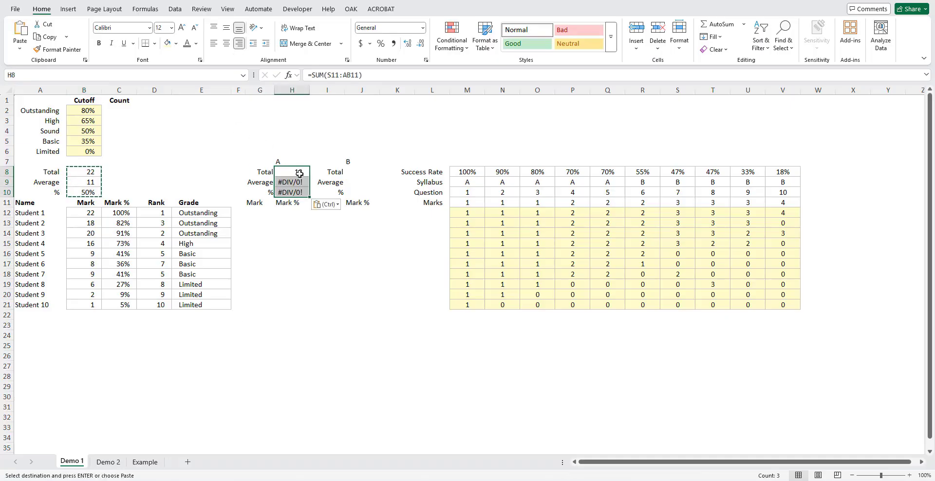
left_click(299, 173)
key("Delete")
Step: Review the copied average formula in H9 and move on to the % formula in H10
left_click(302, 183)
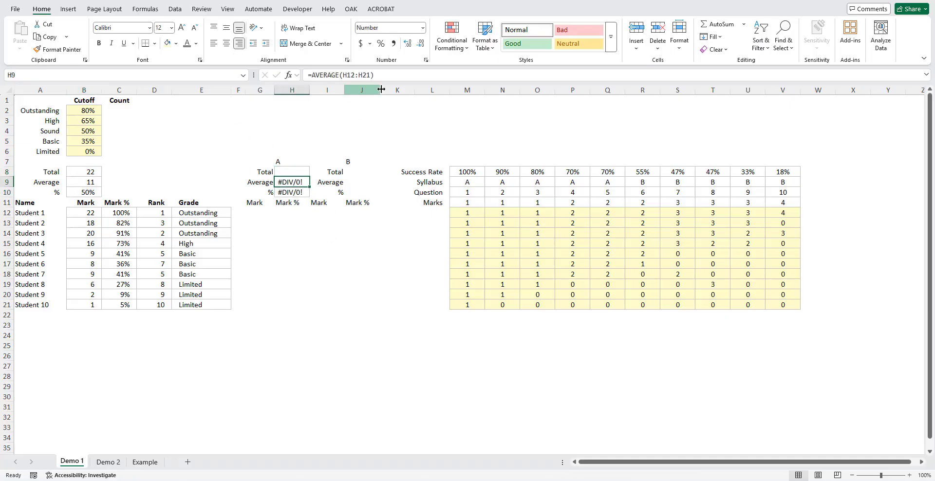
left_click(395, 76)
key("Return")
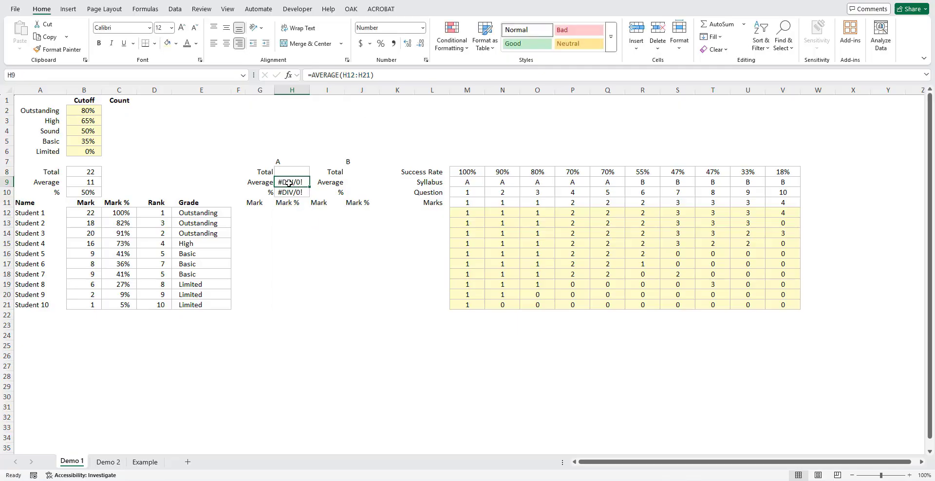
left_click(357, 75)
key("Return")
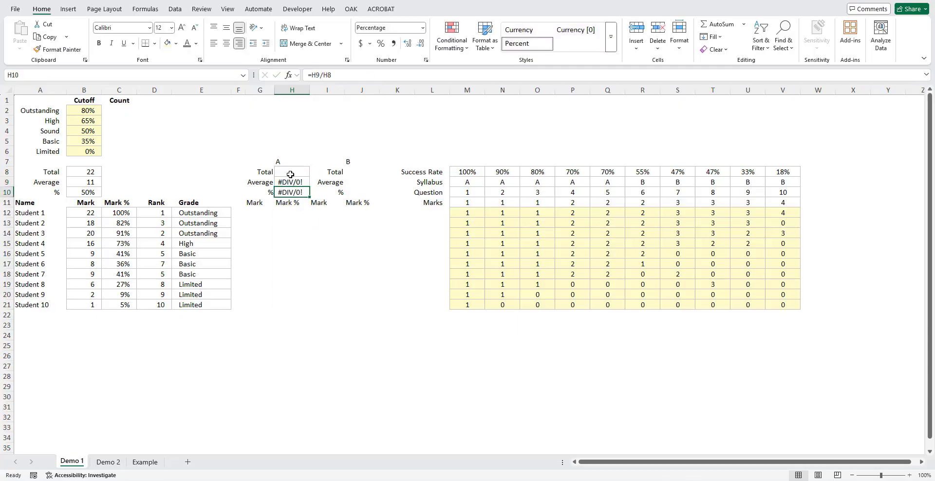
Step: Apply a right indent of 1 to the Total, Average and % labels in G8:G10
left_click_drag(260, 171, 267, 193)
key("ctrl+1")
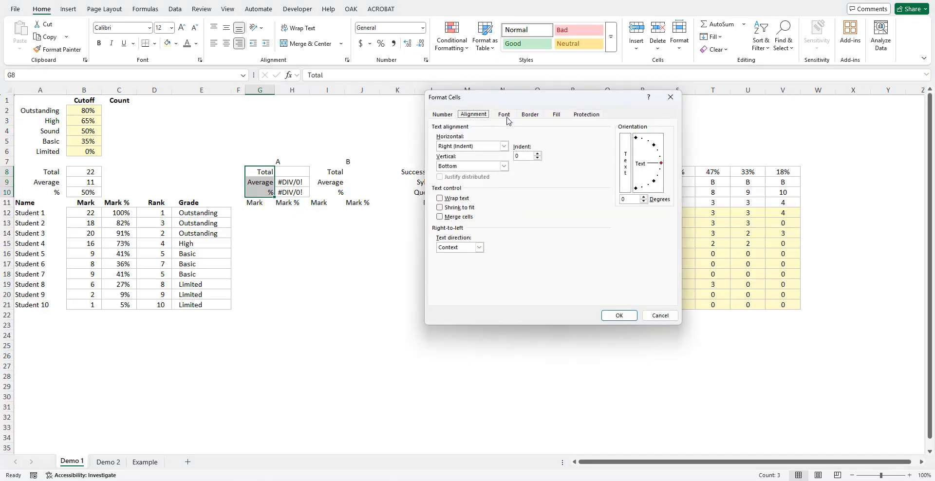
left_click(538, 155)
left_click(619, 316)
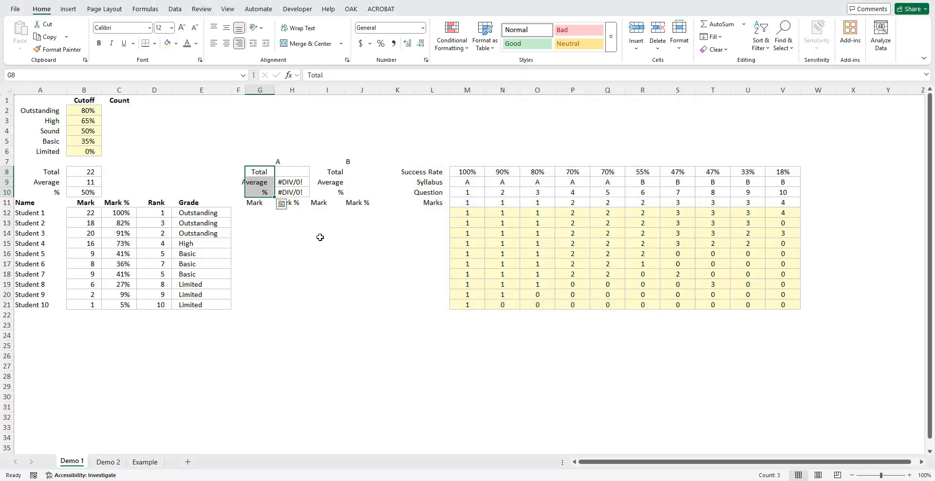
left_click(275, 235)
Step: Copy the header formatting of B11:C11 onto the Mark and Mark % headers in G11:J11
left_click_drag(95, 204, 121, 202)
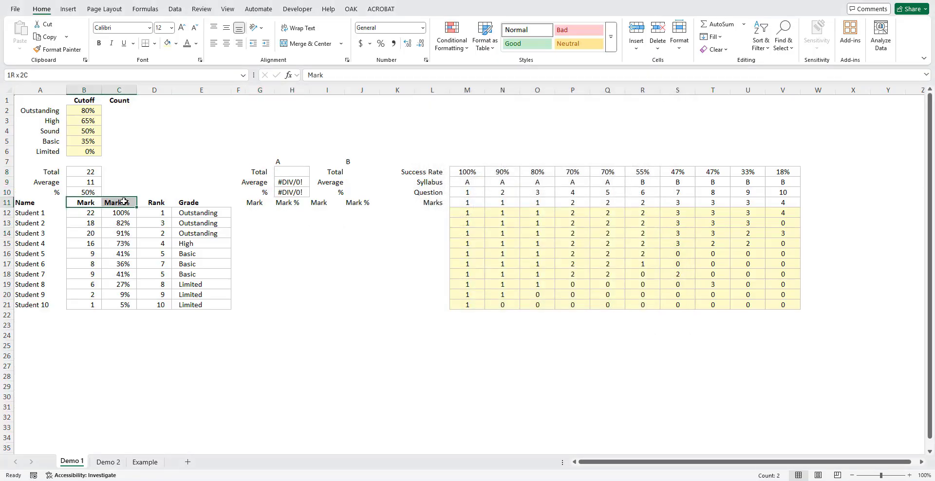
left_click(57, 49)
left_click_drag(263, 198, 363, 203)
key("Escape")
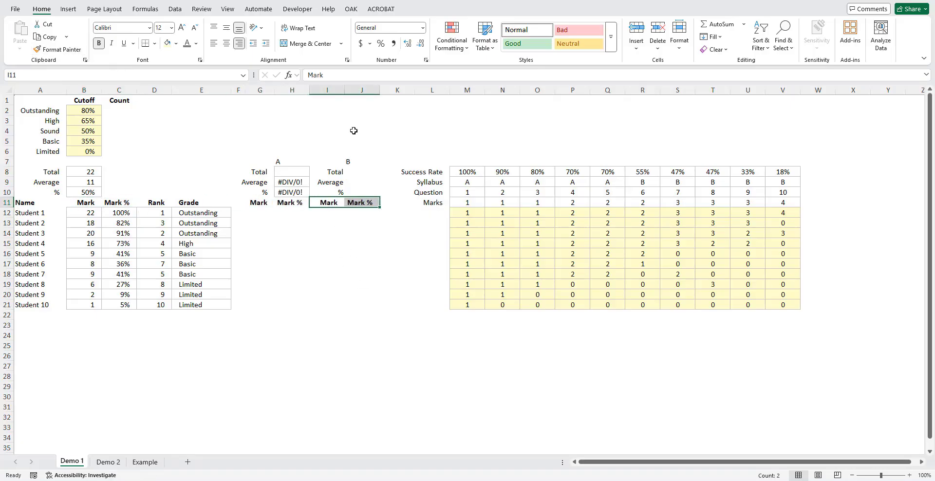
Step: Insert a blank column before column I and narrow it into a spacer between the A and B sections
left_click(338, 89)
key("ctrl+shift+plus")
right_click(339, 89)
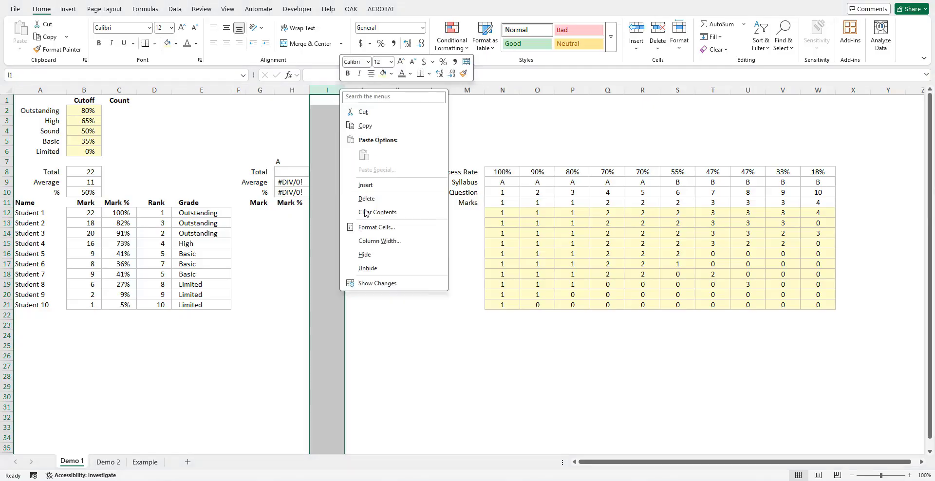
left_click(371, 240)
type("38")
key("Return")
left_click(376, 264)
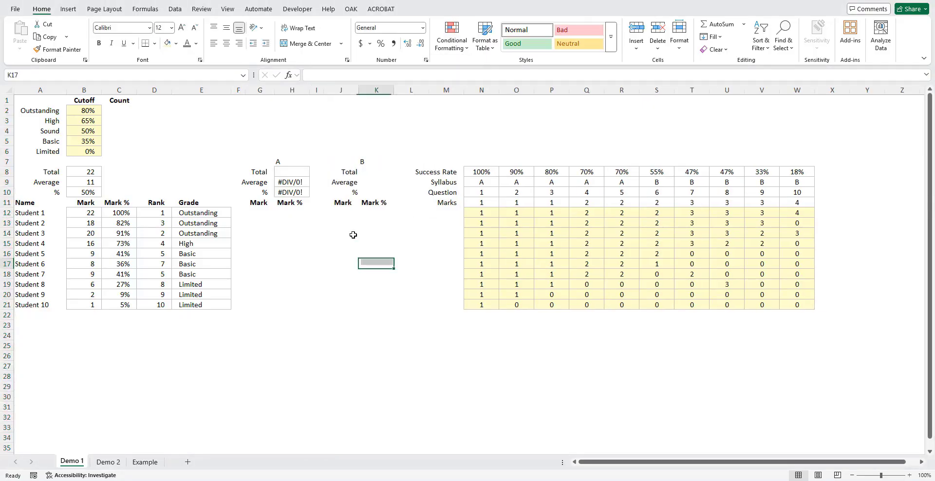
Step: Center the section headings A in H7 and B in K7
left_click(285, 161)
left_click(367, 161, "ctrl")
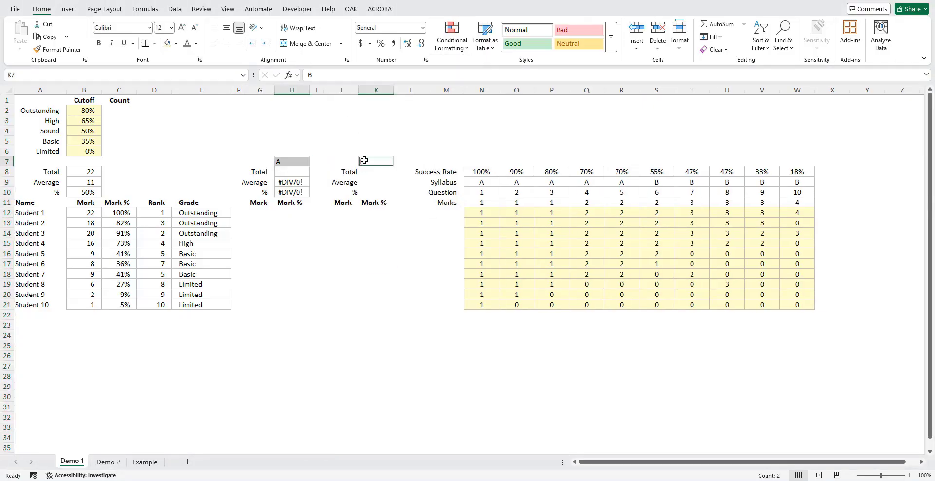
left_click(226, 43)
left_click(290, 172)
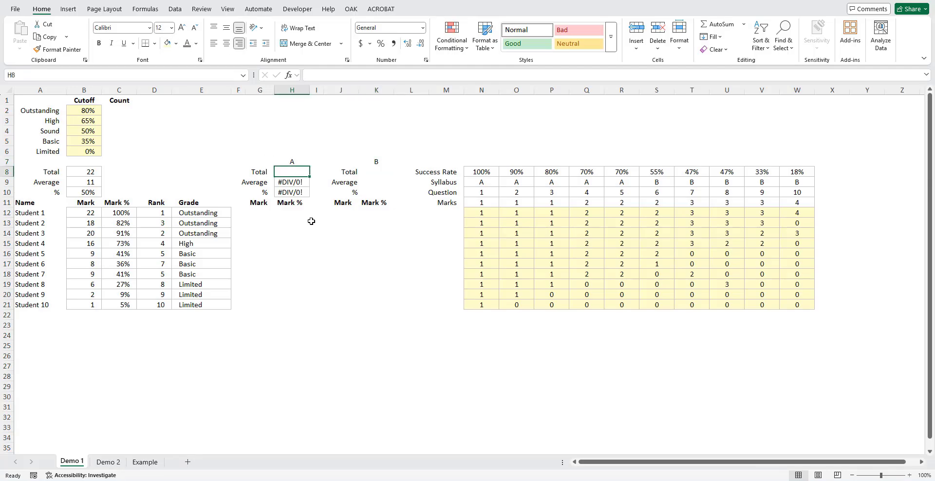
Step: Change the syllabus section of questions 2 and 4 to B in O9 and Q9
left_click(292, 163)
left_click_drag(484, 184, 785, 184)
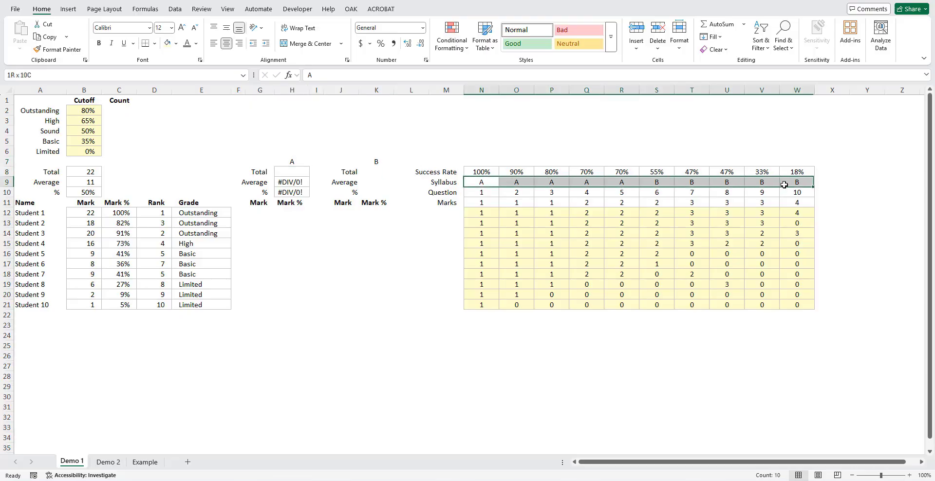
left_click(518, 181)
type("B")
key("Tab")
key("Tab")
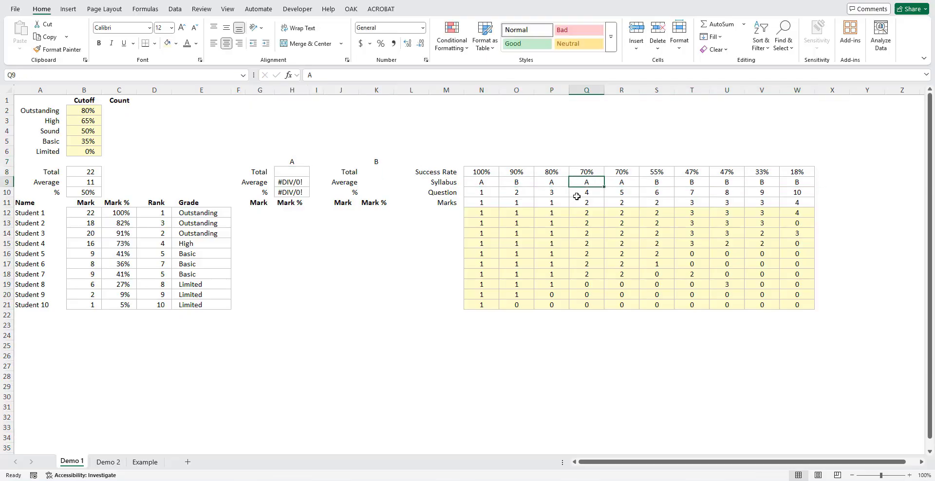
type("B")
key("Tab")
key("Tab")
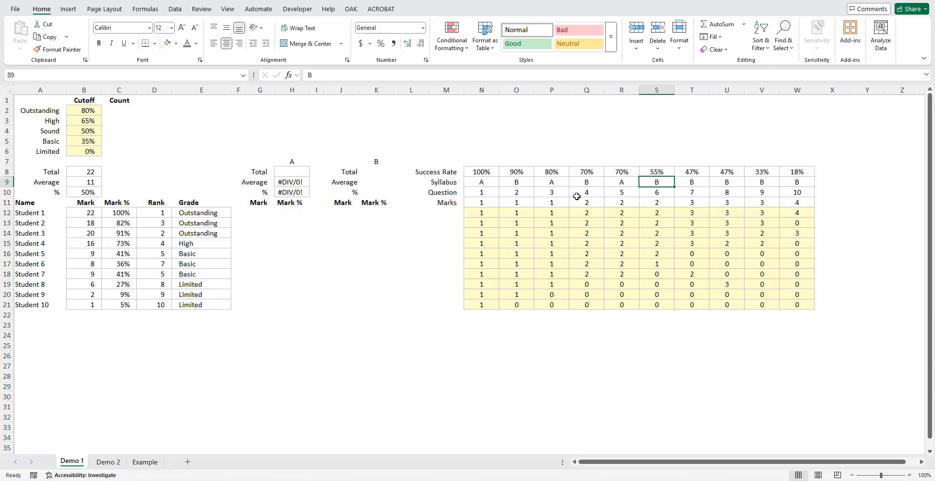
Step: Change the syllabus section of questions 7 and 9 to A in T9 and V9
key("Tab")
type("A")
key("Tab")
key("Tab")
type("A")
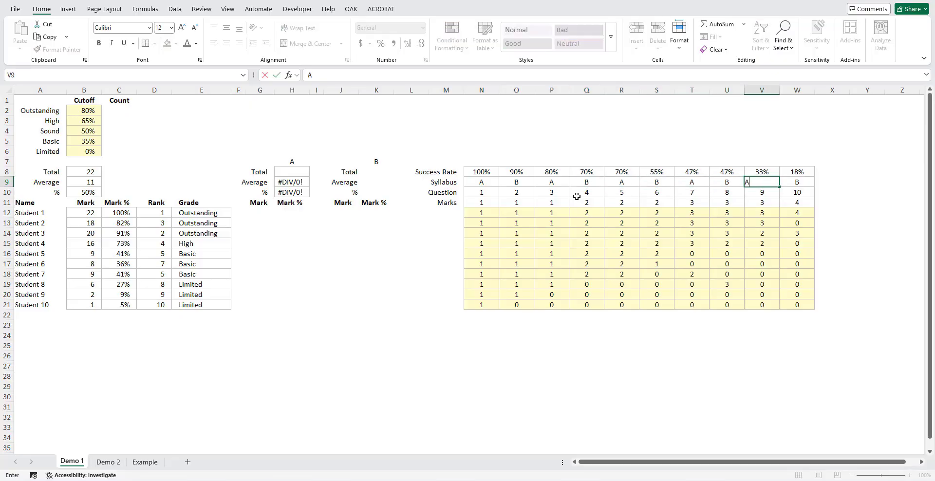
key("ctrl+Return")
Step: Enter =SUMIFS($N$11:$W$11,$N$9:$W$9,H7) in H8 to total the marks available for section A
left_click(295, 173)
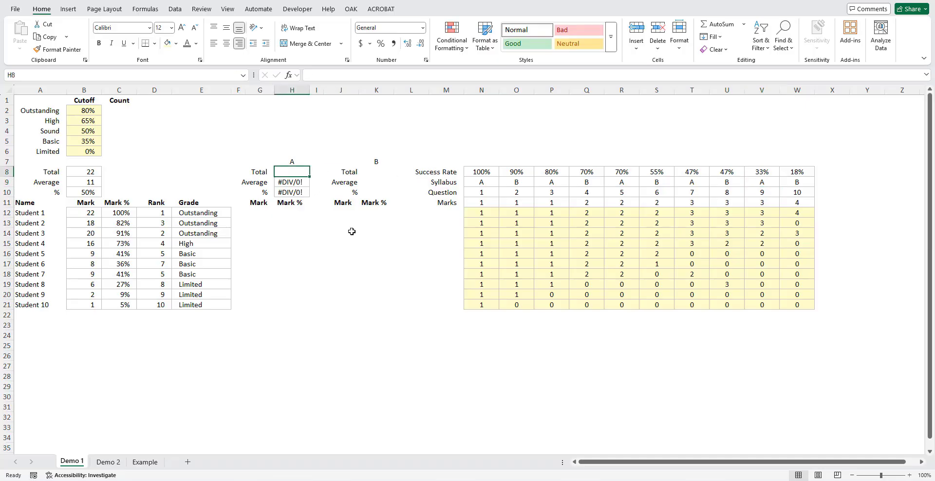
left_click_drag(485, 203, 798, 203)
left_click_drag(490, 182, 791, 184)
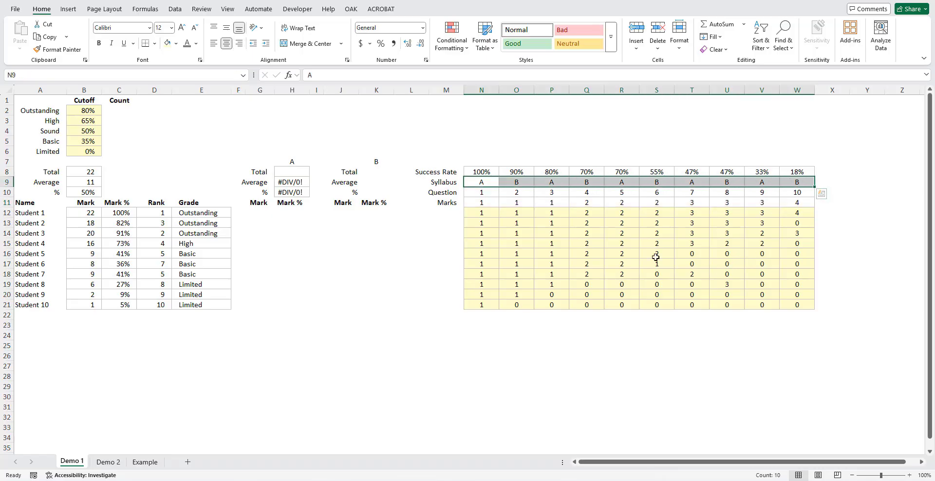
left_click(293, 171)
type("=SUM")
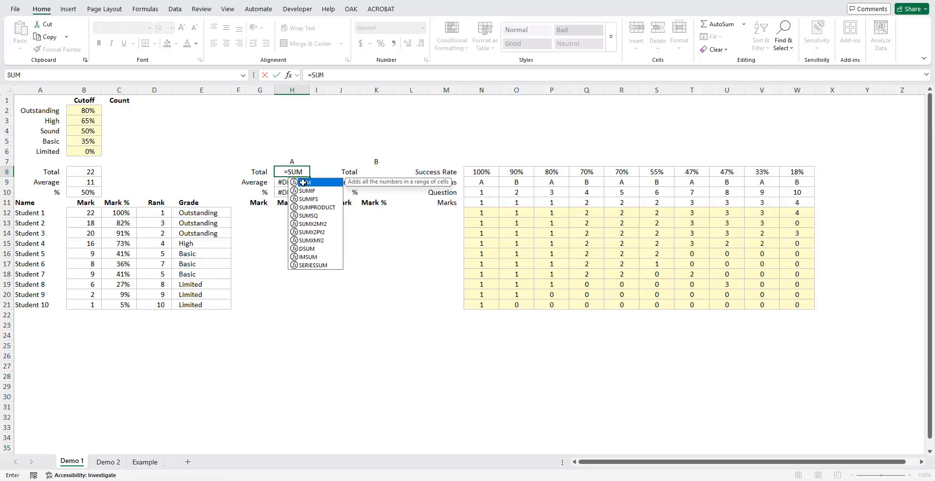
type("IFS")
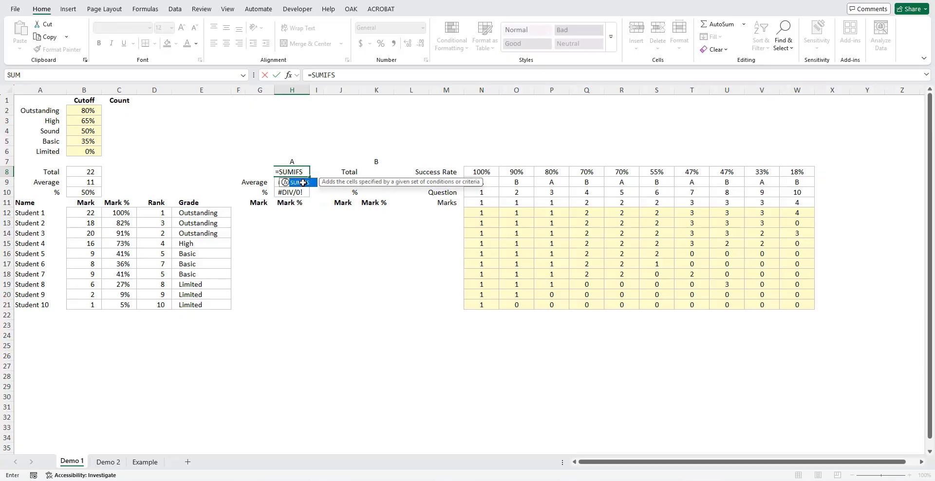
double_click(303, 182)
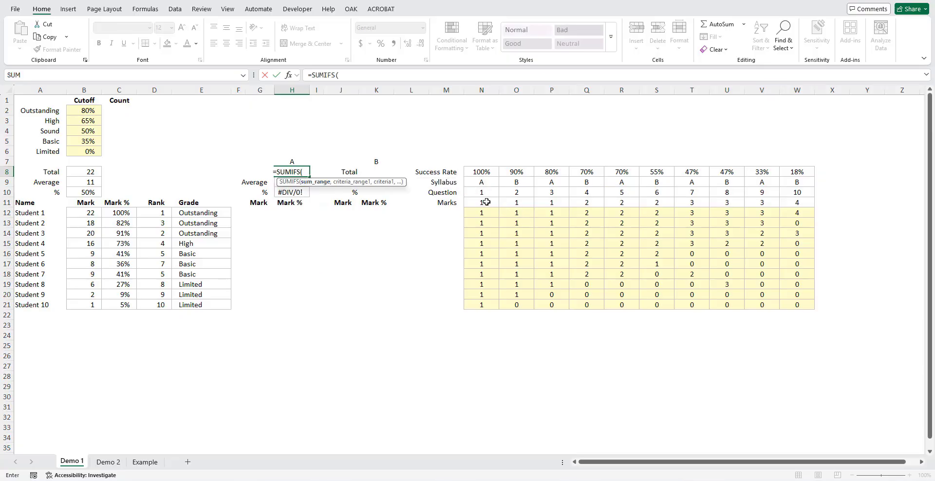
left_click_drag(483, 202, 797, 202)
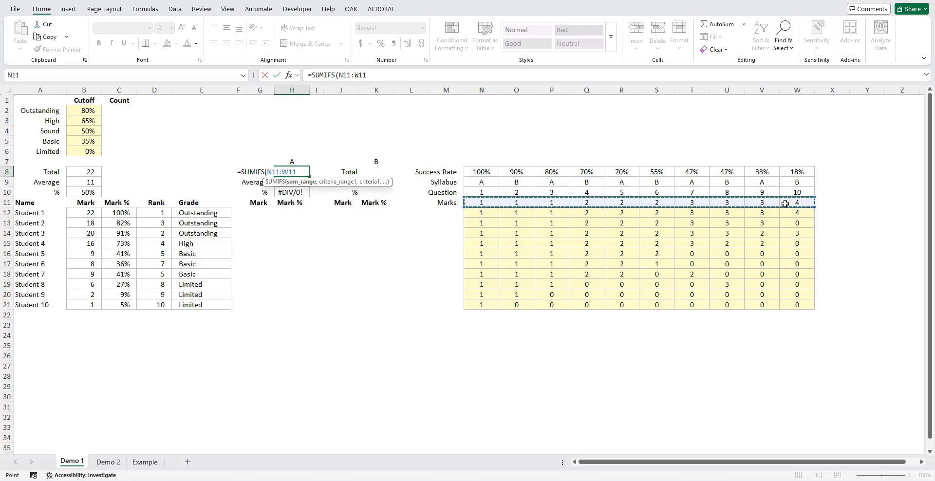
key("F4")
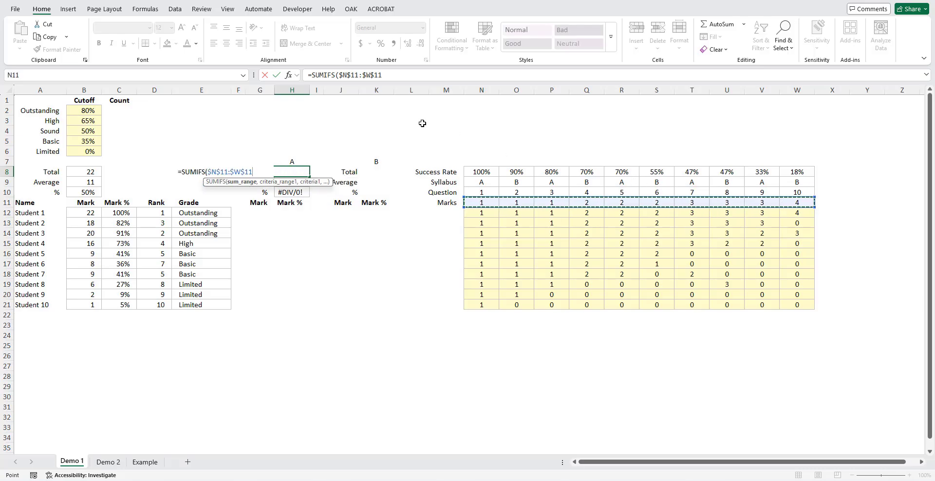
type(",")
left_click_drag(476, 183, 795, 186)
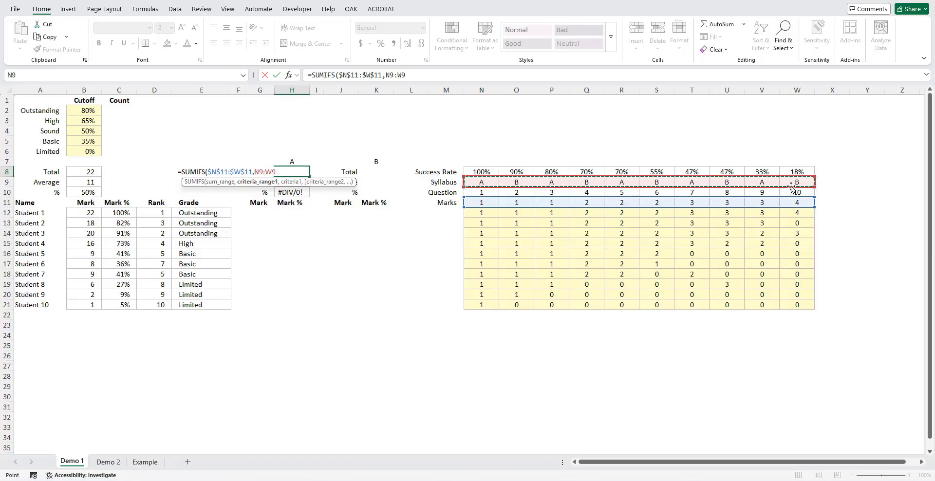
key("F4")
type(",")
left_click(301, 163)
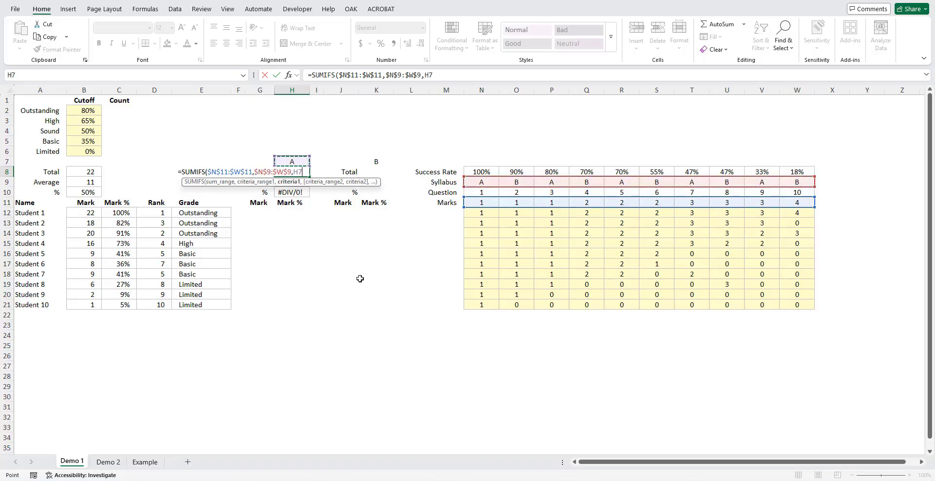
type(")")
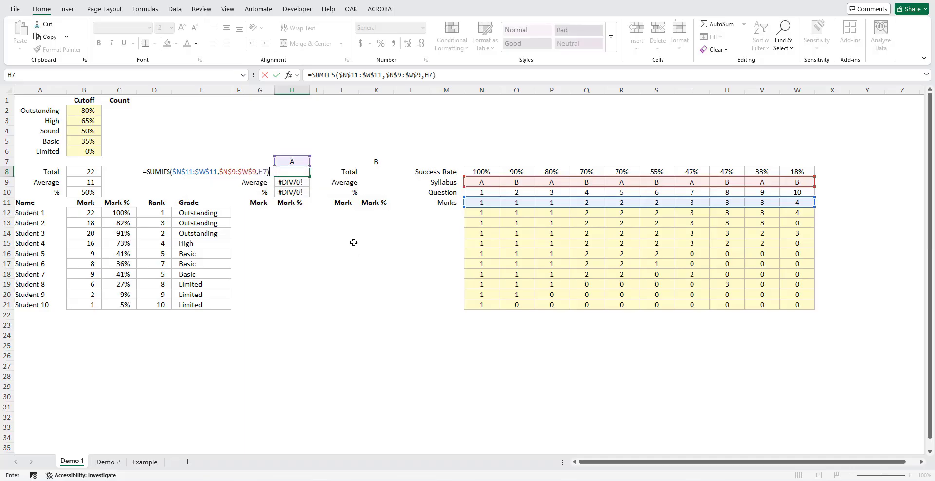
key("ctrl+Return")
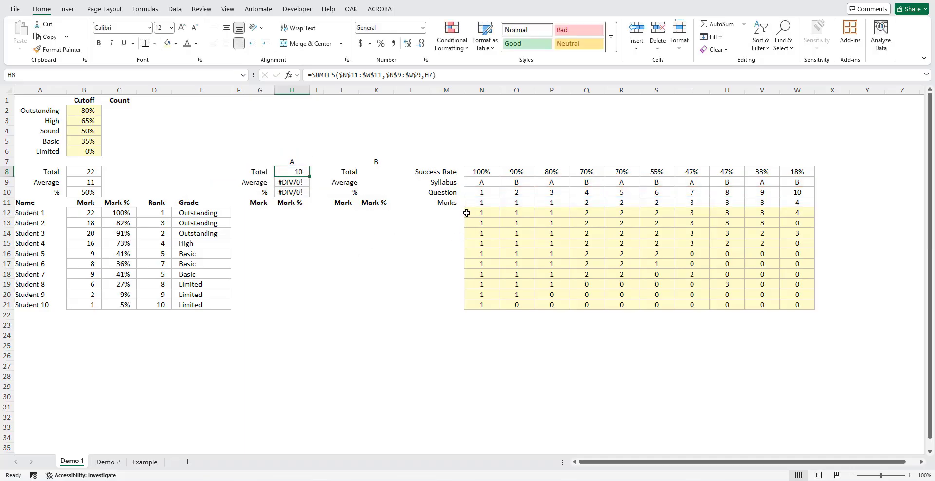
Step: Select the row 11 marks of the section A questions together to check their sum against H8
left_click(490, 193)
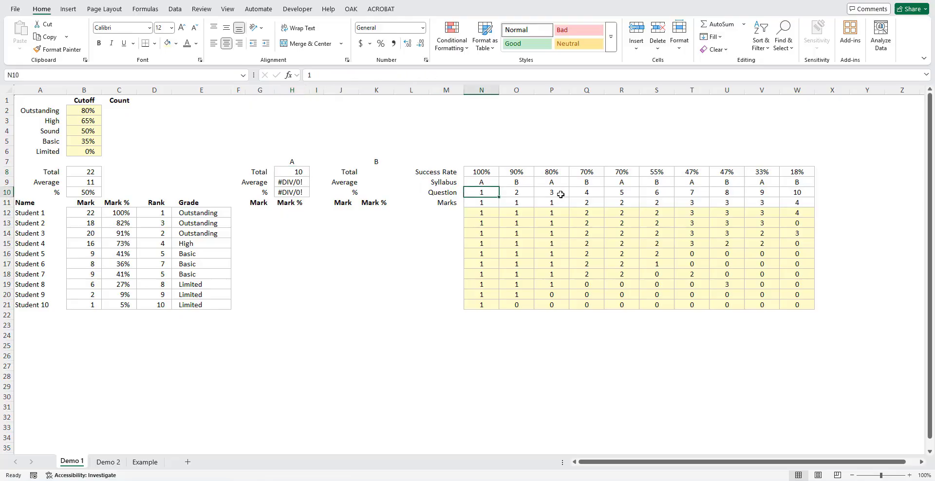
left_click(560, 194, "ctrl")
left_click(621, 193, "ctrl")
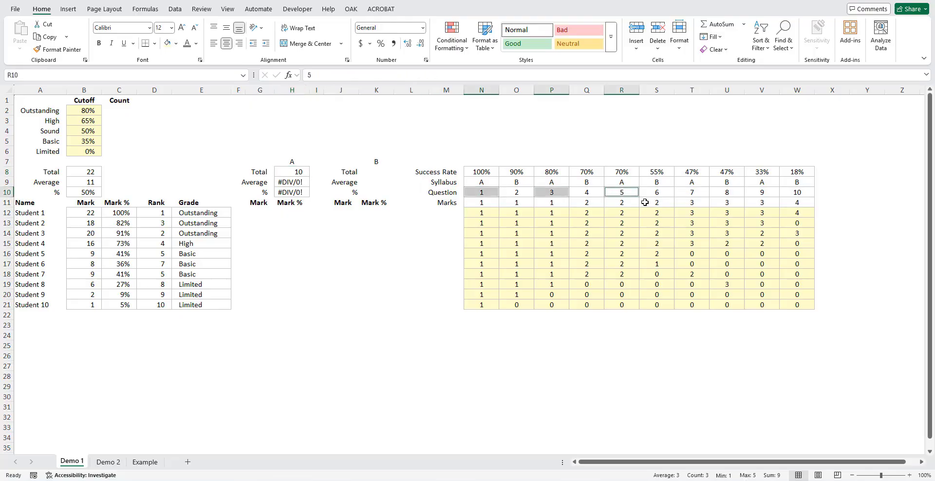
left_click(476, 203)
left_click(551, 204, "ctrl")
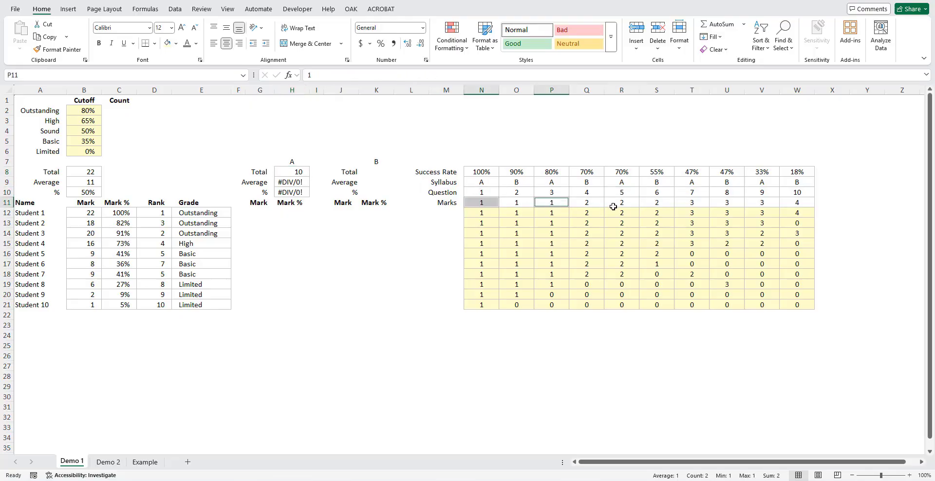
left_click(615, 204, "ctrl")
left_click(691, 205, "ctrl")
left_click(756, 205, "ctrl")
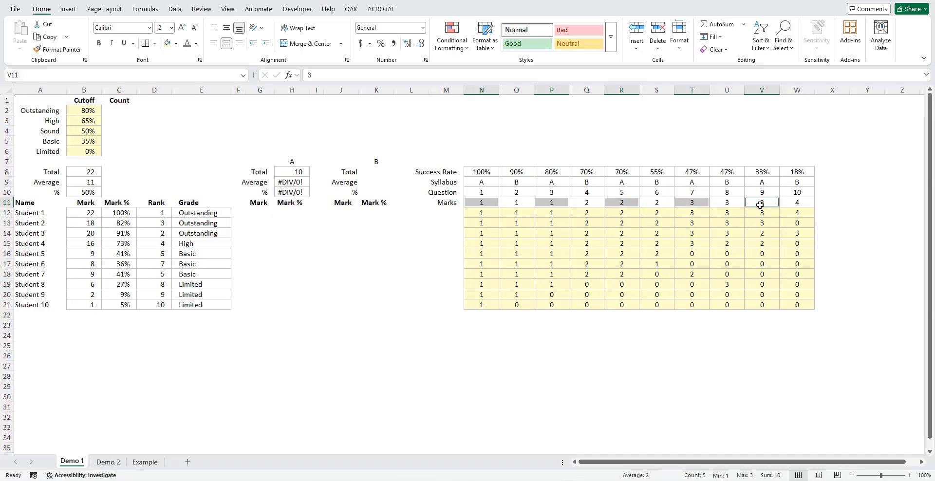
Step: Copy the section A total formula from H8 into K8 for section B
left_click(316, 170)
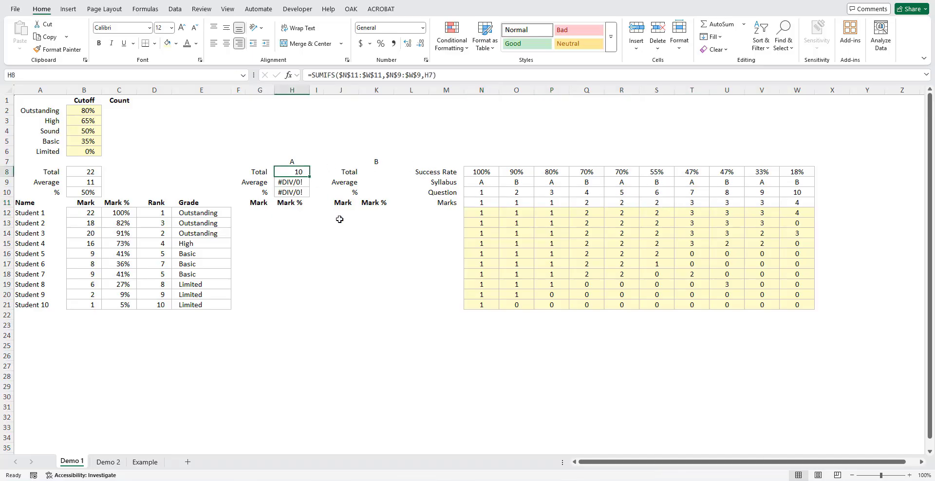
left_click(376, 172)
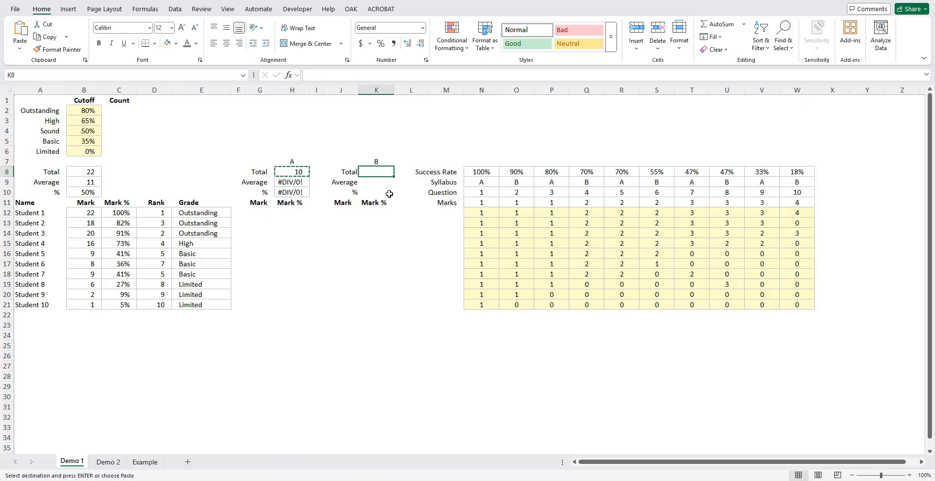
key("ctrl+v")
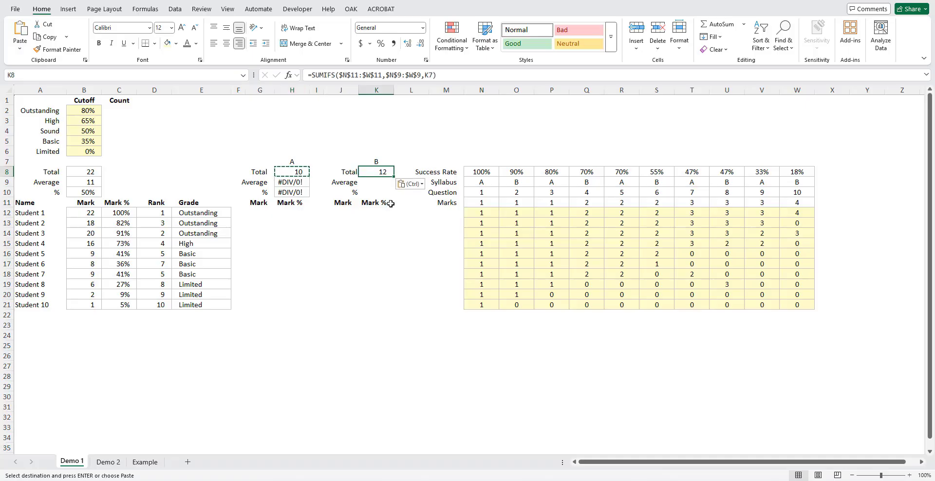
Step: Select the row 11 marks of the section B questions together to check their sum against K8
left_click(520, 202)
left_click(587, 202, "ctrl")
left_click(654, 203, "ctrl")
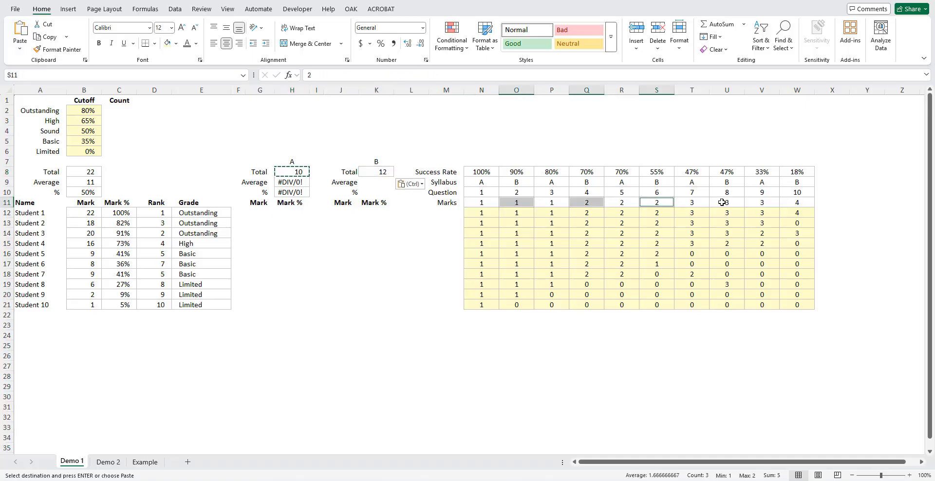
left_click(722, 202, "ctrl")
left_click(796, 202, "ctrl")
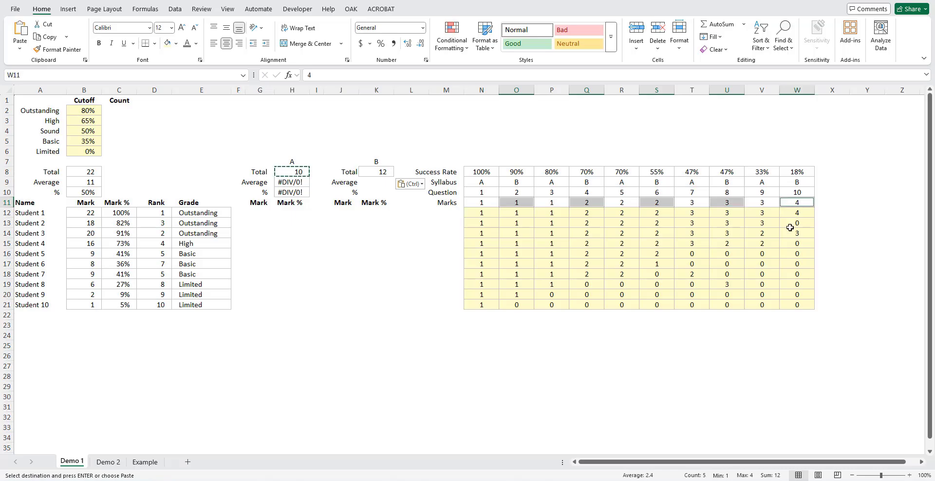
left_click(410, 164)
key("Escape")
Step: Compare the overall total in B8 with the section totals in H8 and K8
left_click(81, 170)
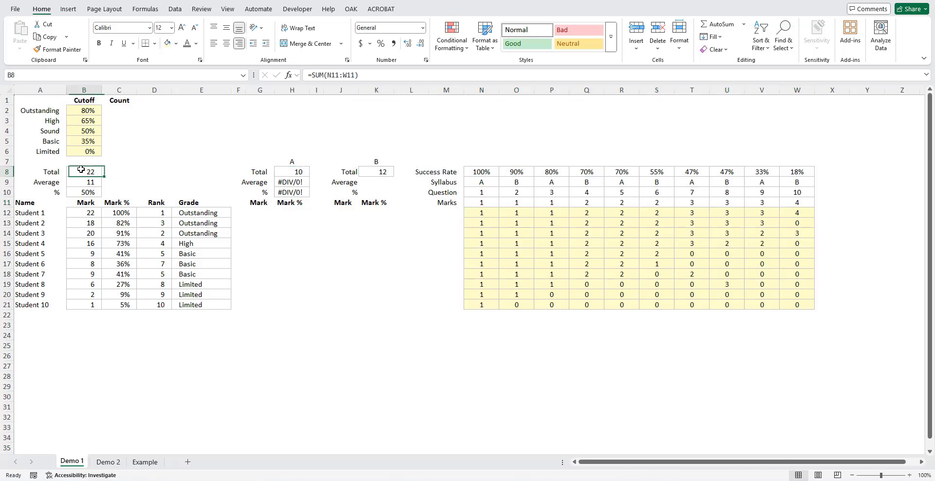
left_click(299, 171)
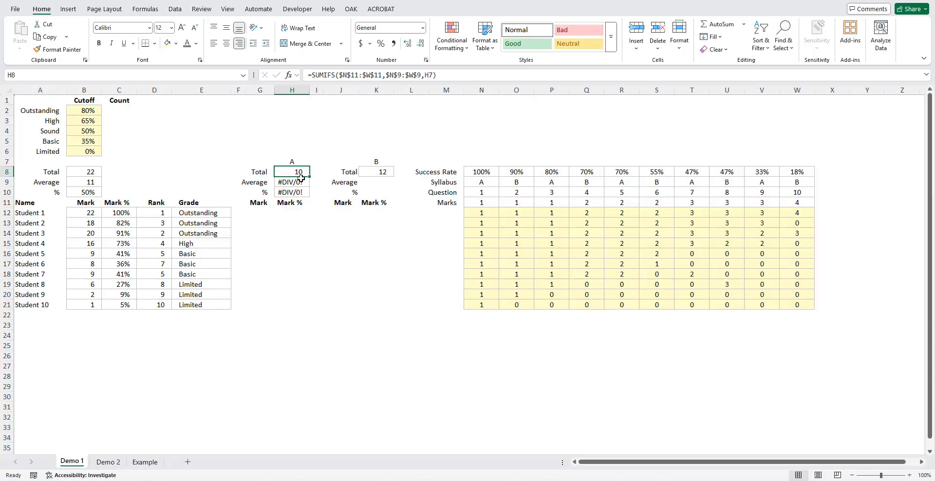
left_click(384, 172)
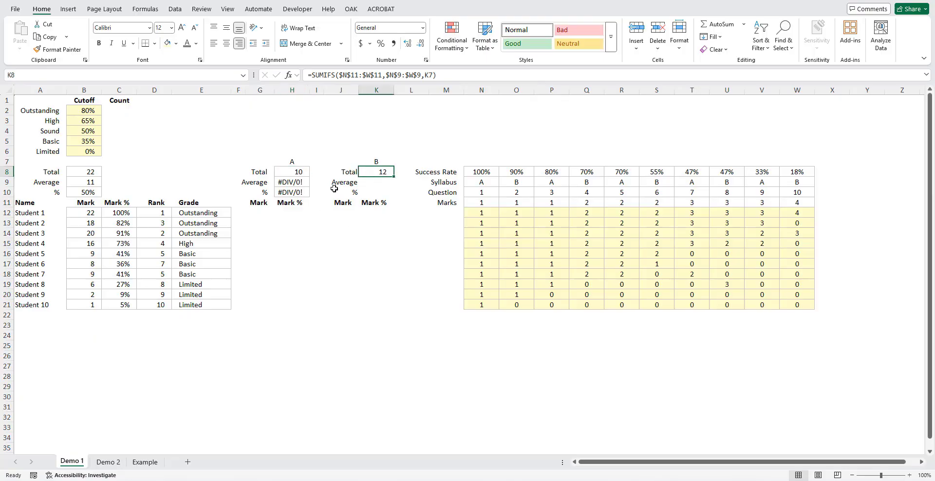
Step: Copy the formatting of the Total, Average and % labels in G8:G10 onto J8:J10
left_click_drag(256, 171, 259, 193)
left_click(57, 49)
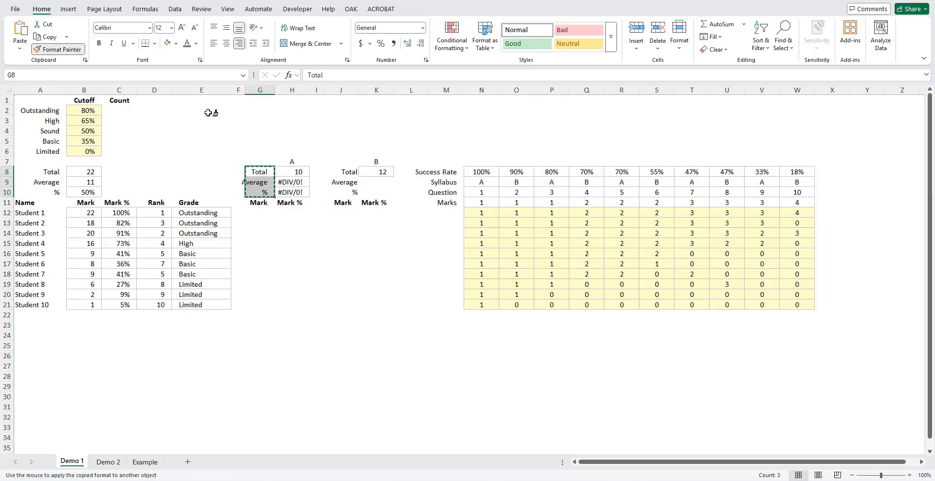
left_click(350, 173)
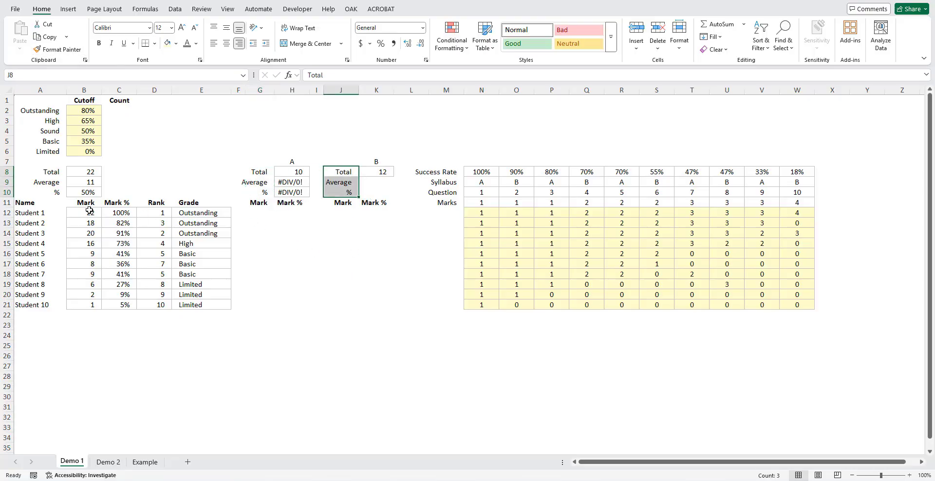
left_click(302, 173)
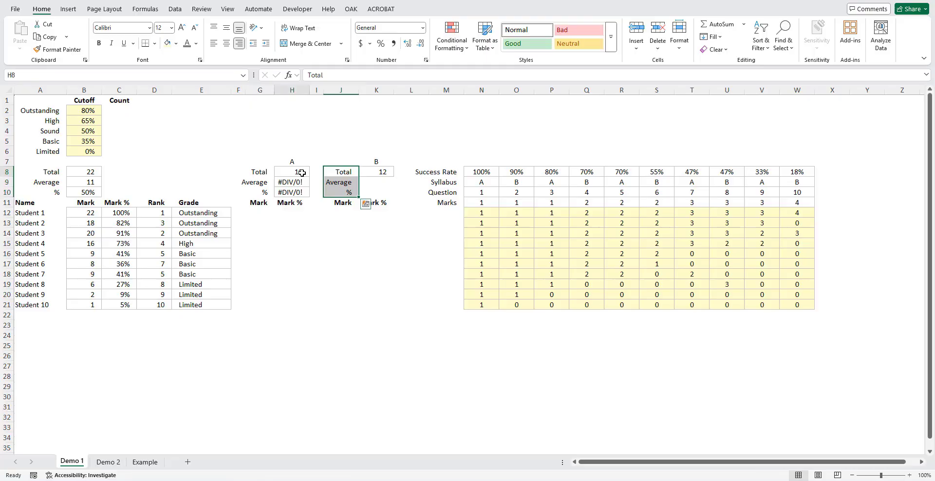
key("ctrl+c")
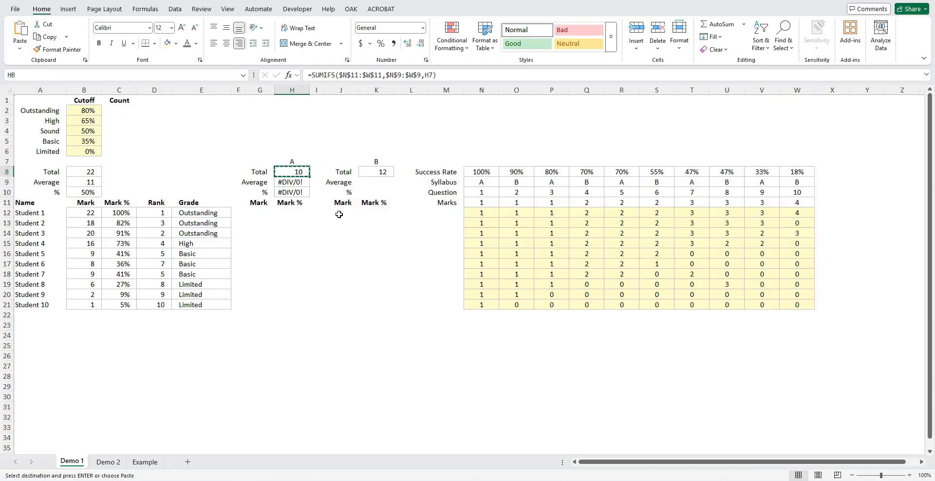
left_click(261, 212)
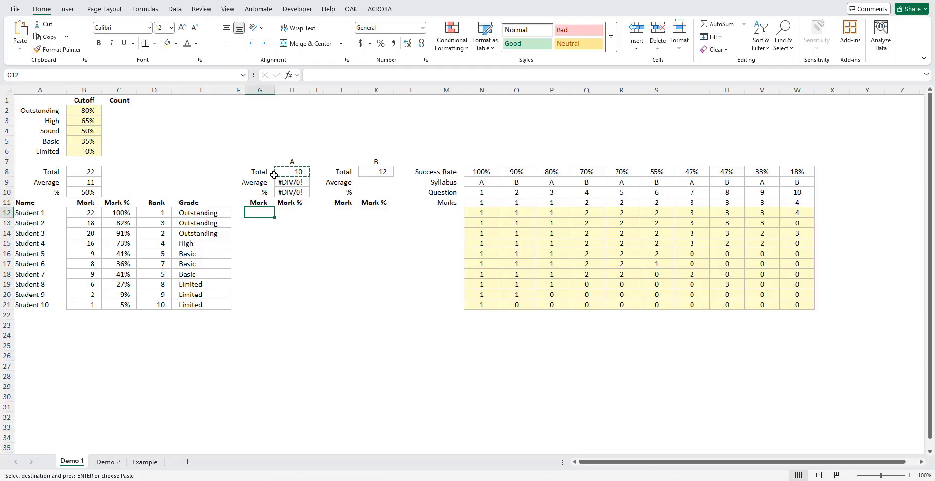
Step: Move the section A summary block G7:H10 to F7:G10 and the section B block J7:K10 to I7:J10
left_click_drag(271, 161, 292, 191)
left_click_drag(304, 160, 270, 160)
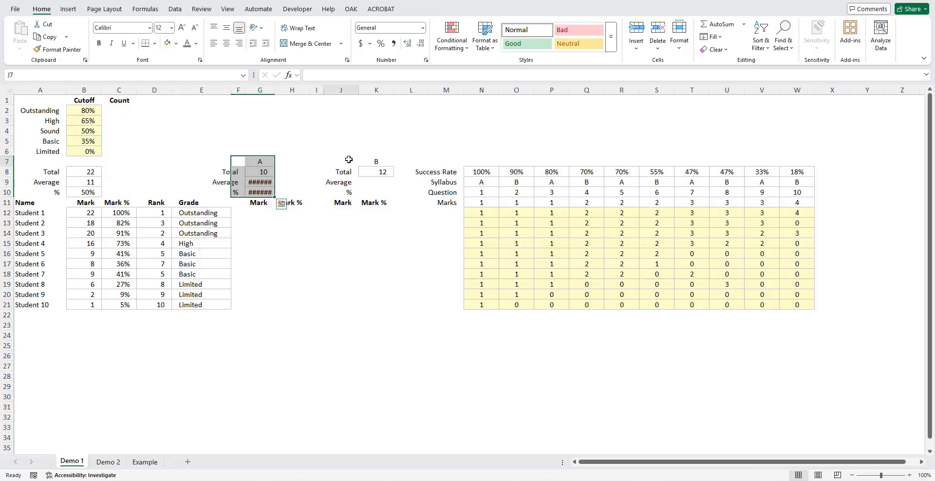
left_click_drag(345, 161, 372, 192)
left_click_drag(373, 157, 346, 162)
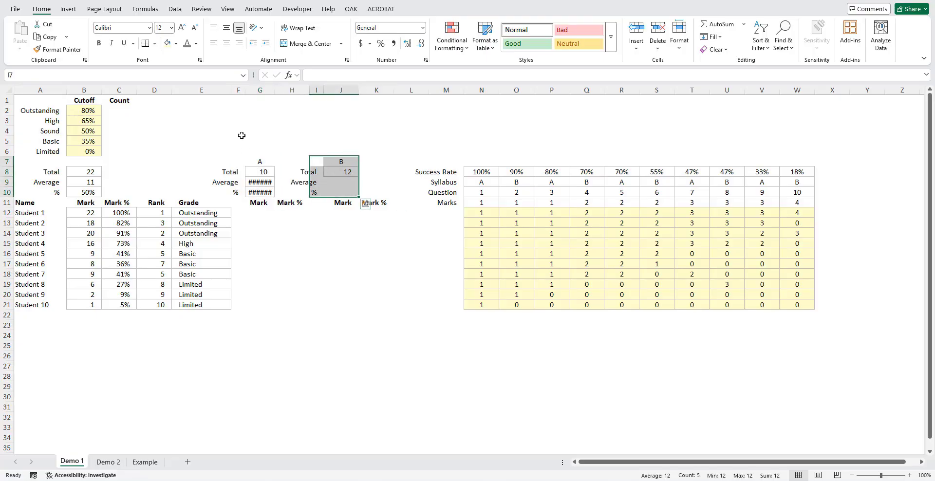
Step: Widen the Mark columns G and J to the same width, trying 15 first and reducing it slightly
left_click(261, 90)
left_click(341, 90, "ctrl")
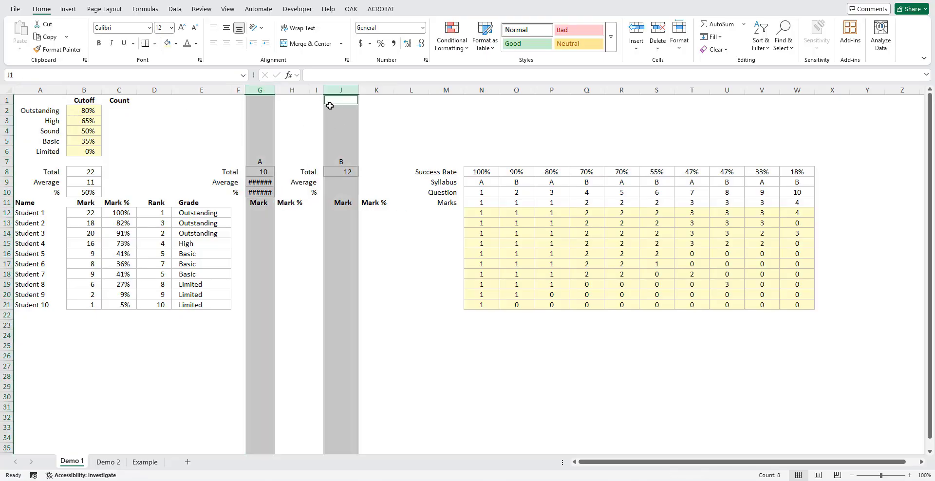
right_click(267, 92)
left_click(300, 244)
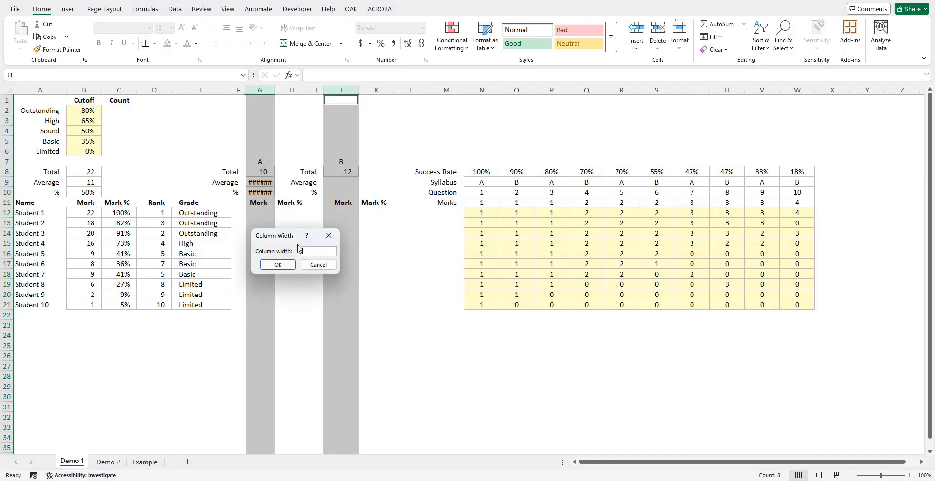
type("15")
key("Return")
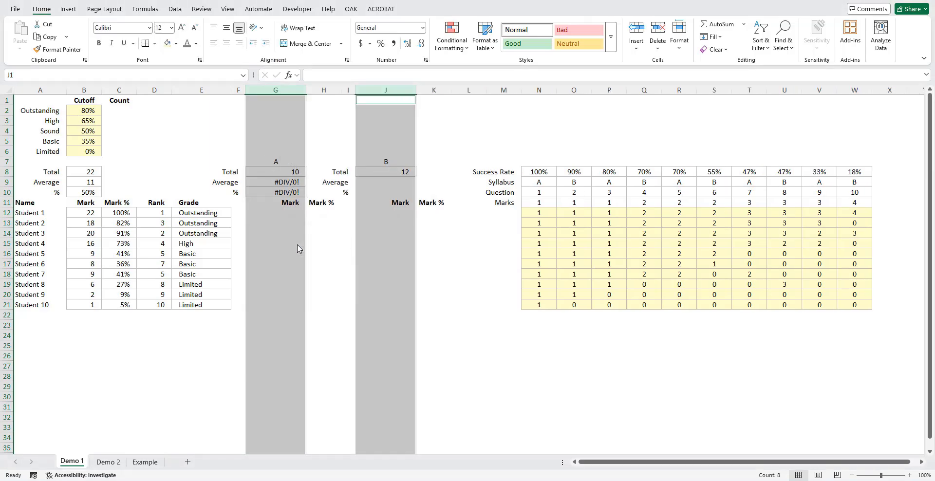
right_click(288, 96)
left_click(331, 242)
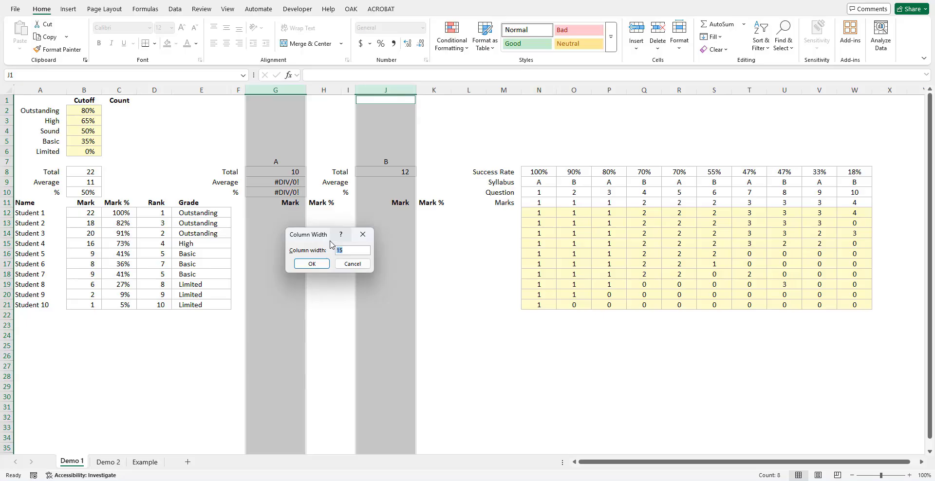
key("Return")
left_click(279, 233)
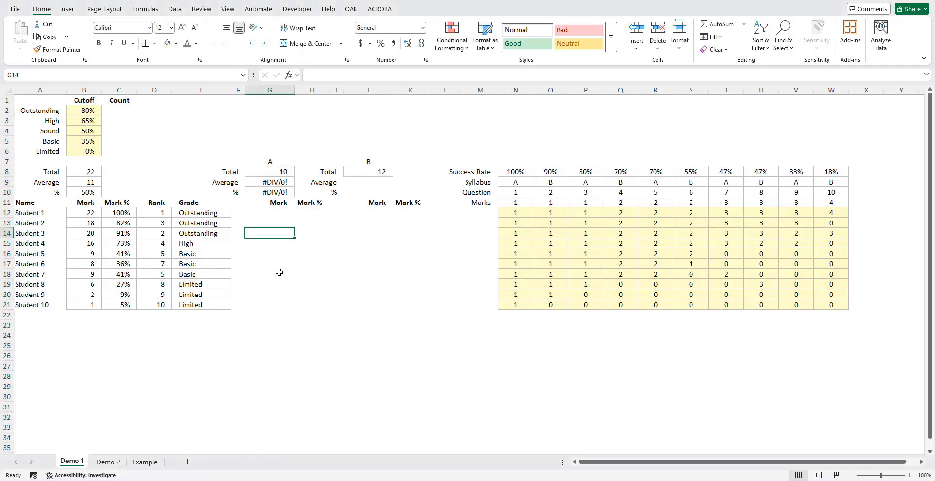
Step: Copy the SUMIFS total formula from G8 into G12, Student 1's mark for syllabus A
left_click(270, 172)
key("ctrl+c")
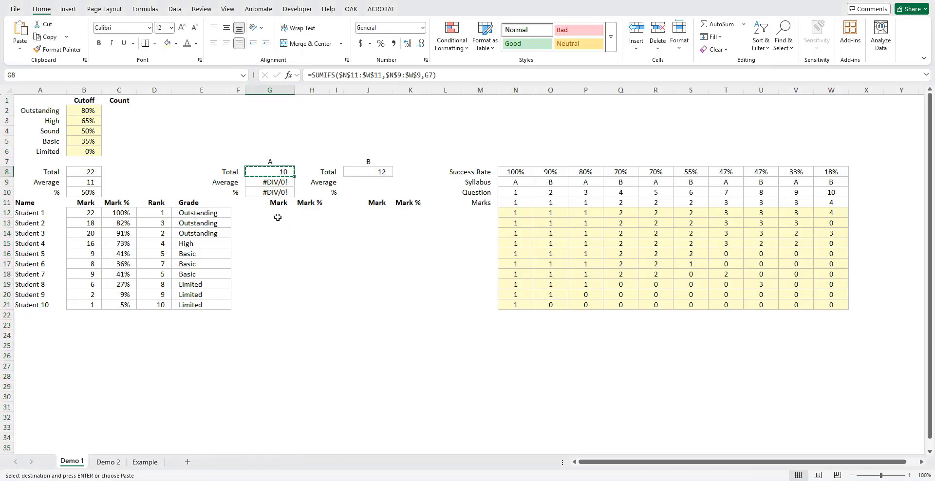
left_click(273, 215)
key("ctrl+v")
Step: Change the sum range of G12's formula to $N12:$W12, with columns fixed and rows relative
left_click(452, 73)
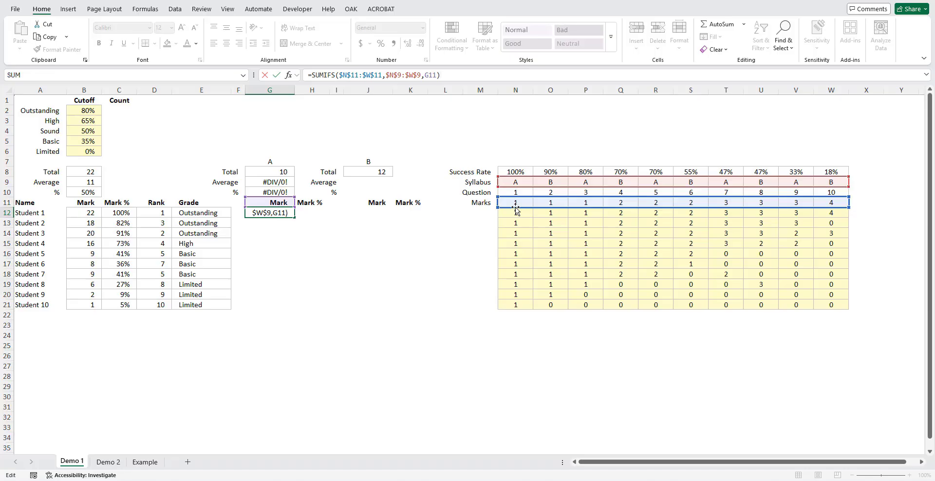
left_click_drag(516, 210, 525, 210)
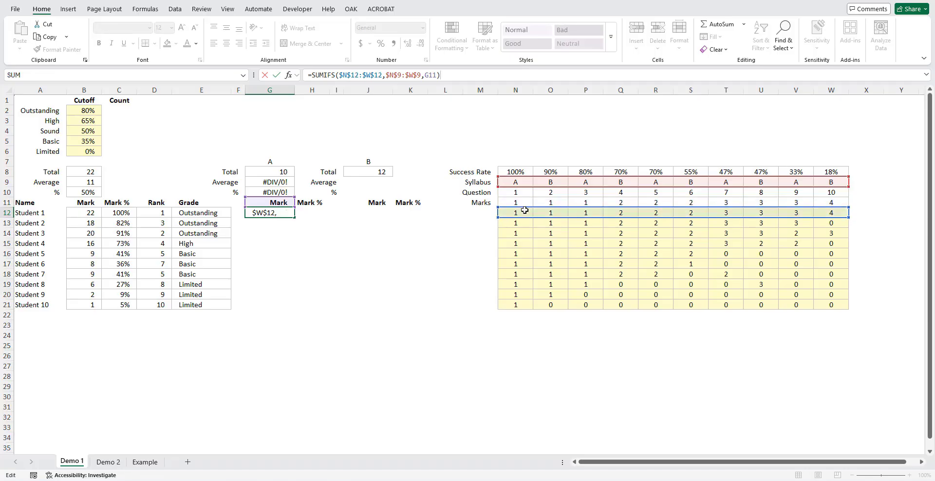
left_click(351, 74)
key("BackSpace")
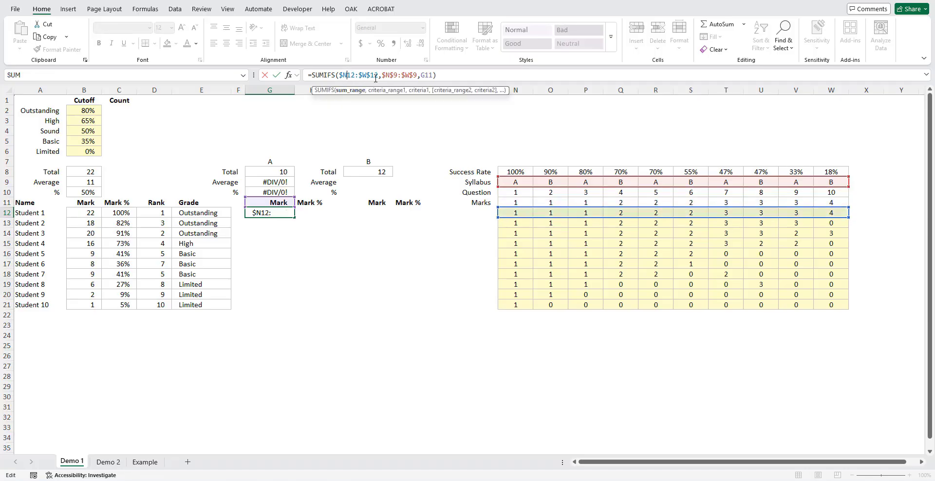
left_click(371, 74)
key("BackSpace")
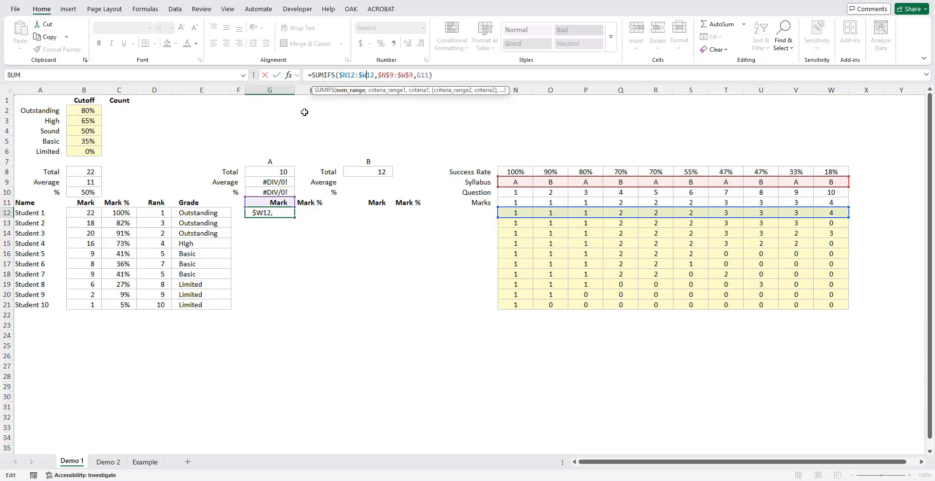
key("ctrl+Return")
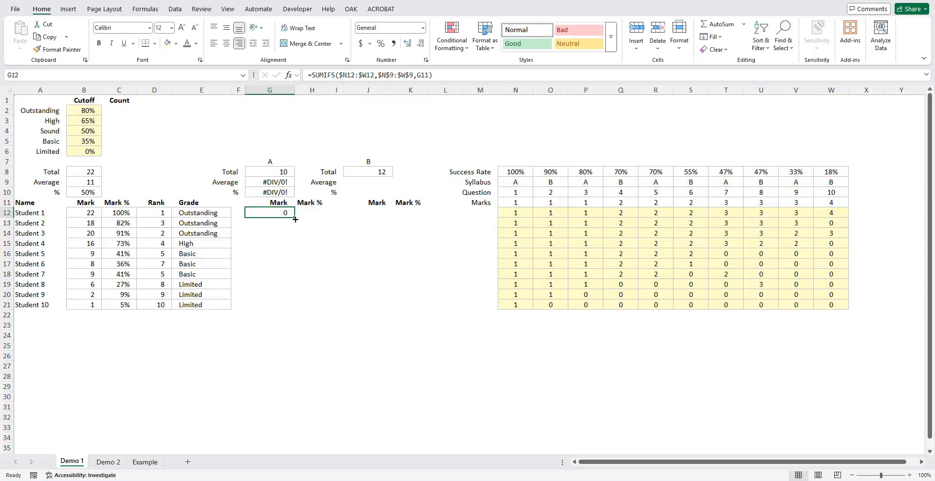
Step: Set the criterion of G12's SUMIFS formula to G$7 and fill the formula down to G21
left_click(446, 77)
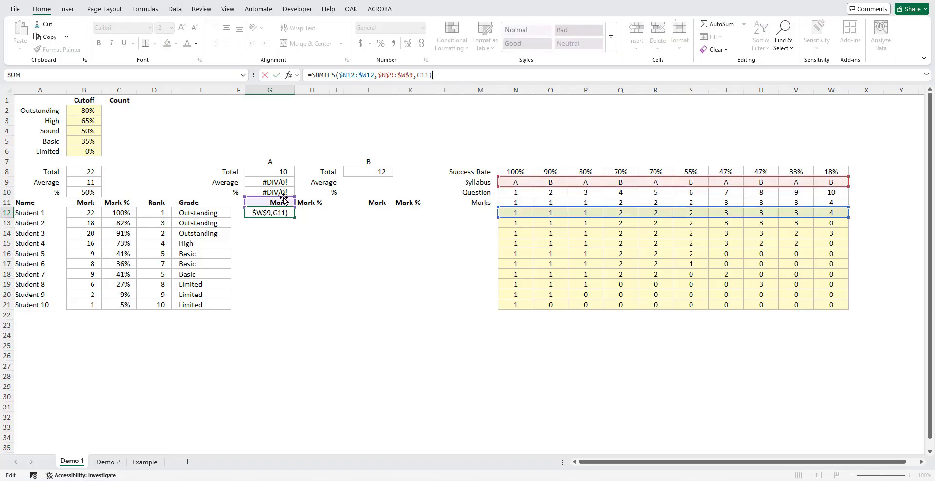
left_click_drag(284, 199, 285, 159)
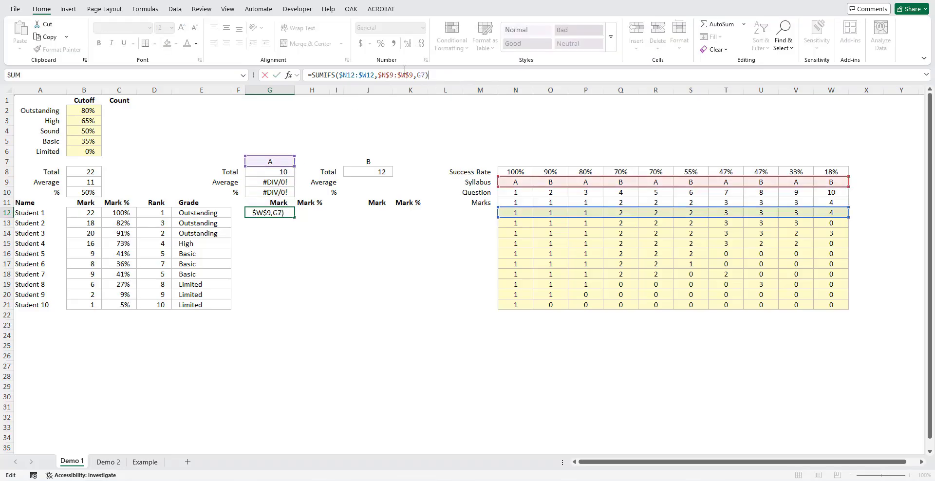
left_click(422, 74)
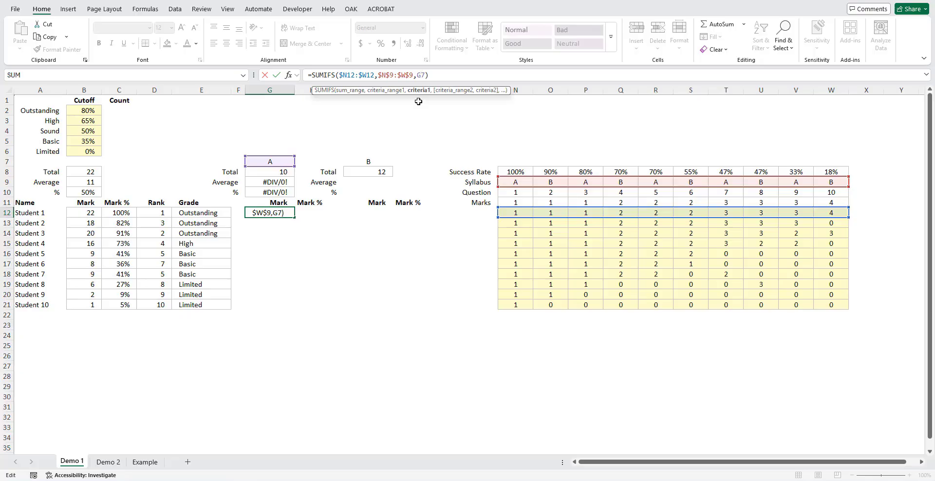
type("$")
left_click(276, 75)
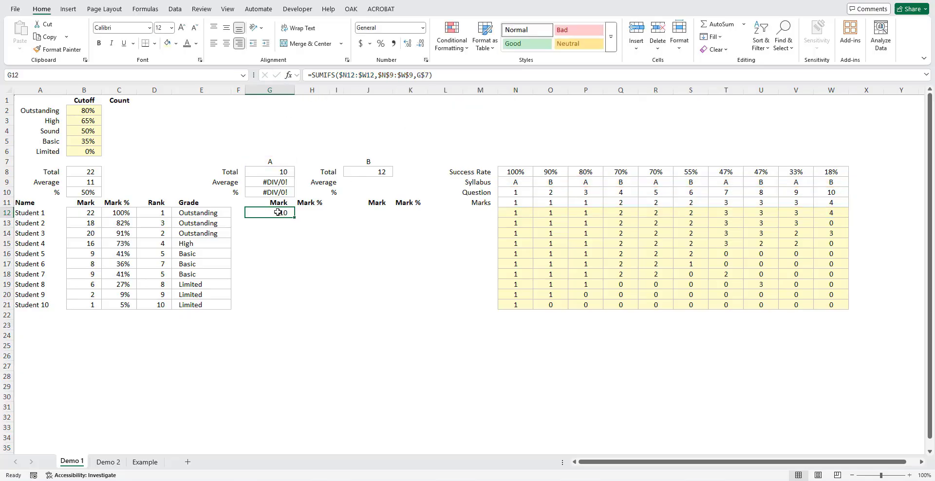
left_click_drag(294, 217, 291, 309)
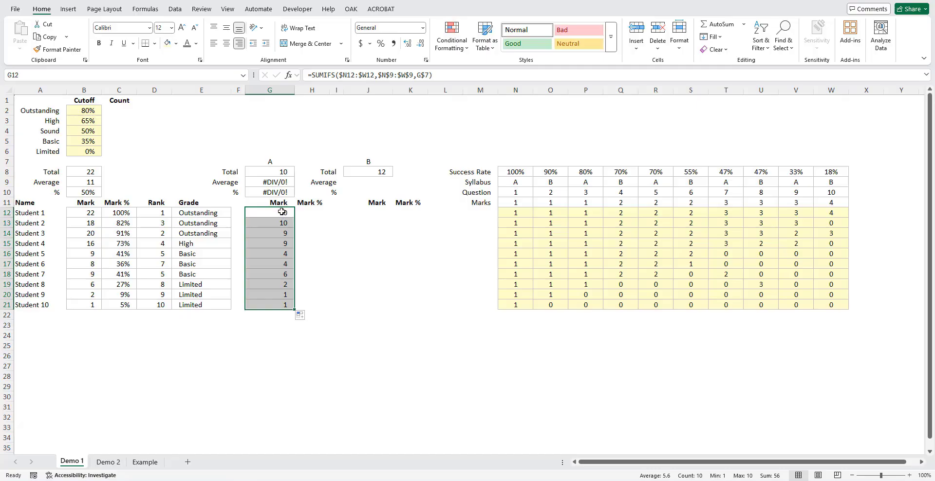
Step: Change the average formula in G9 to =AVERAGE(G12:G21) and check the references of the percentage formula in G10
left_click(277, 182)
left_click(394, 75)
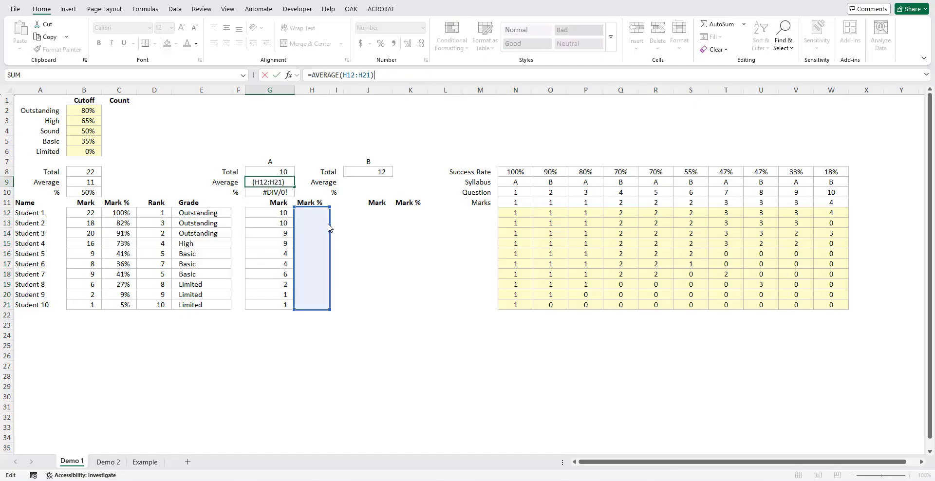
left_click_drag(329, 229, 294, 228)
key("ctrl+Return")
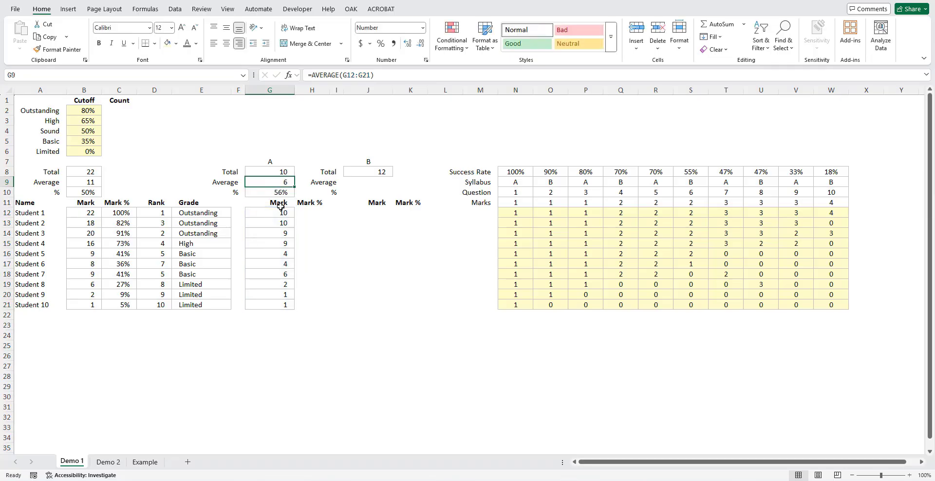
left_click(281, 193)
left_click(348, 76)
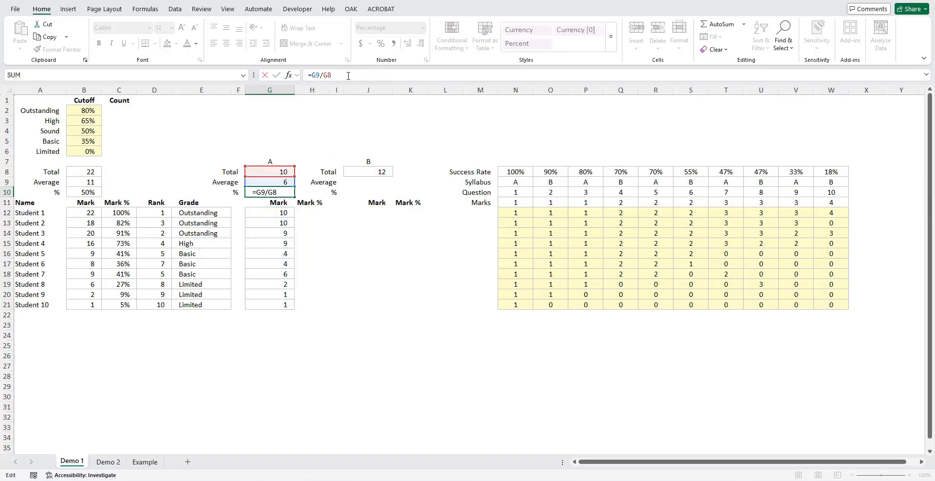
key("ctrl+Return")
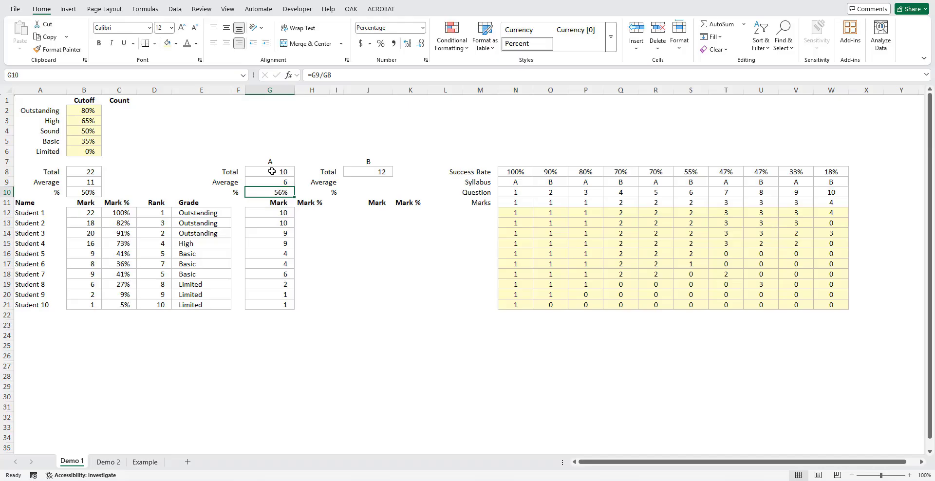
Step: Copy the syllabus A block G8:G21 into the syllabus B column starting at J8
left_click_drag(272, 173, 272, 301)
key("ctrl+c")
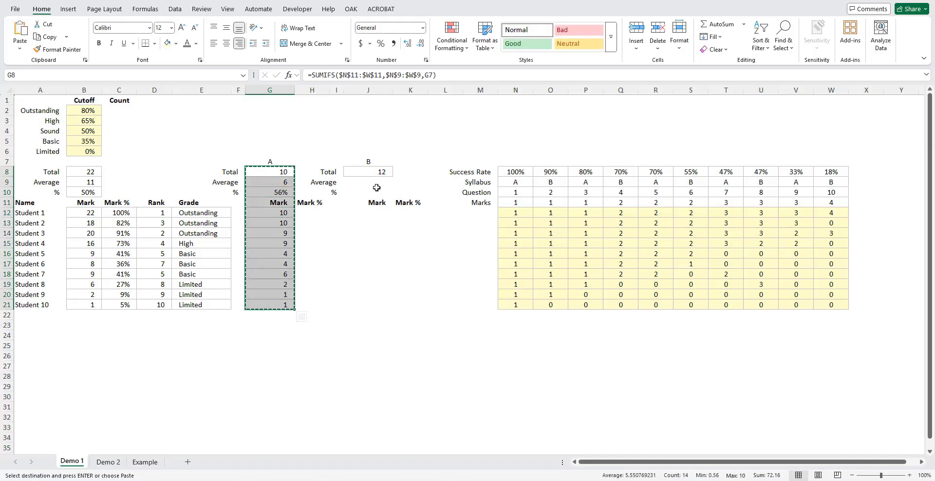
left_click(374, 173)
key("ctrl+v")
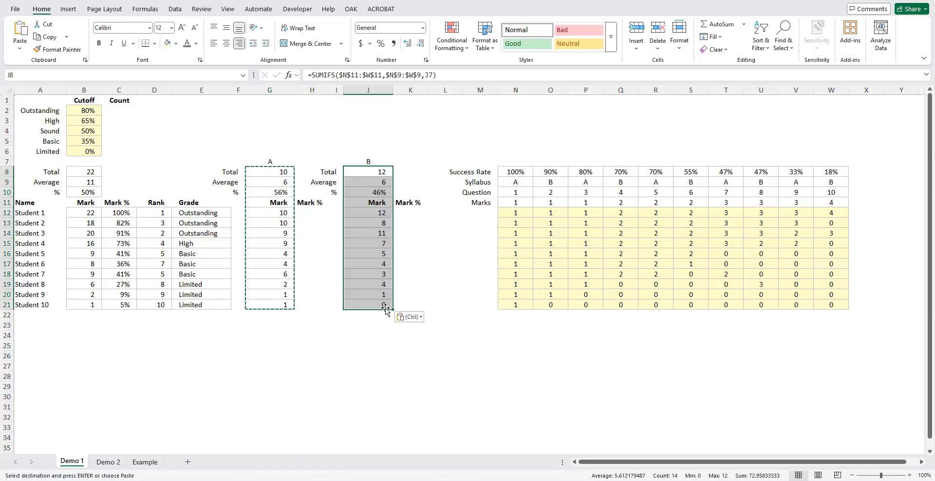
left_click(378, 214)
key("Escape")
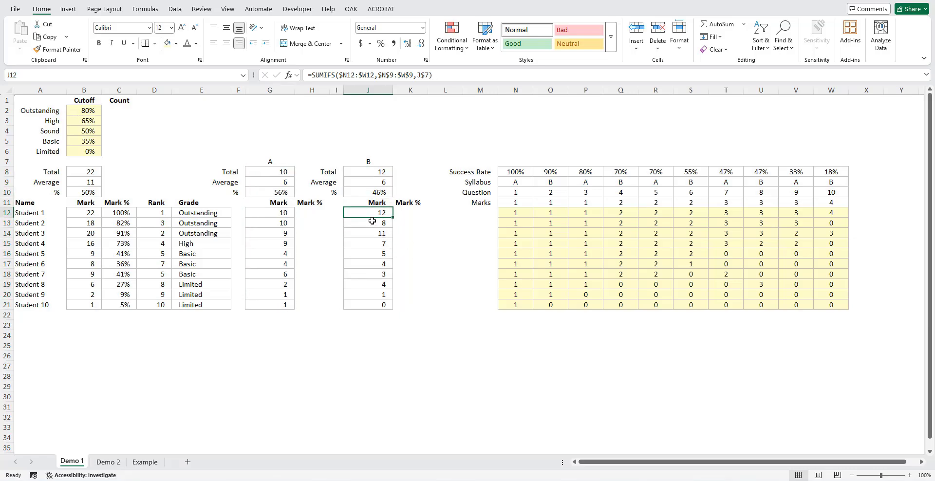
Step: Compare the summed syllabus A and B marks with the overall marks for Students 1, 5 and 6
left_click(277, 211)
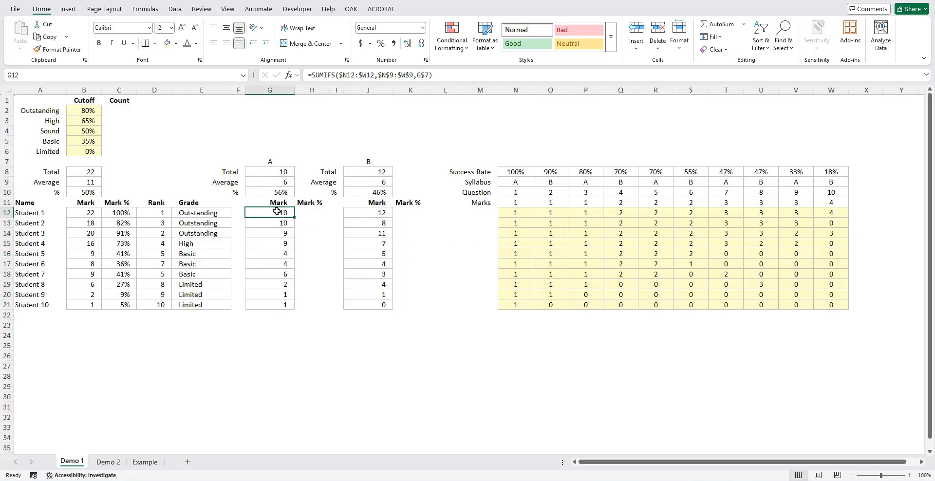
left_click(383, 214, "ctrl")
left_click(71, 213)
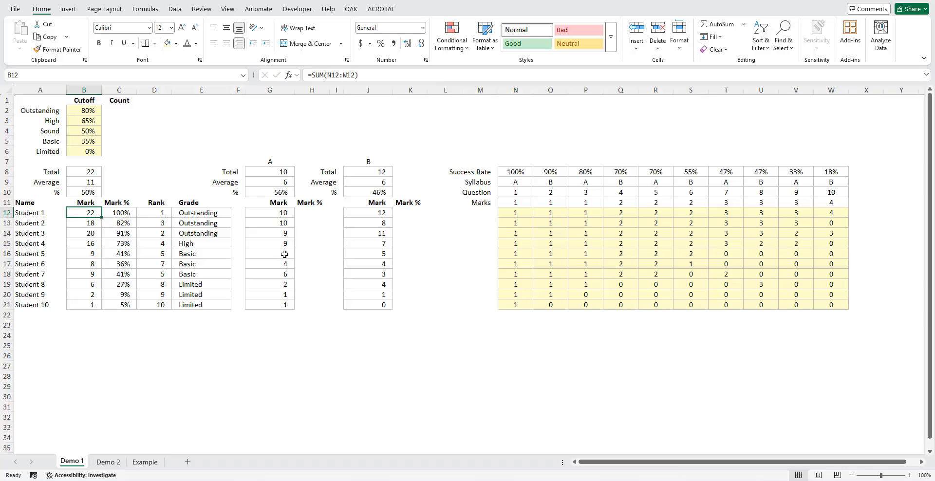
left_click(283, 254)
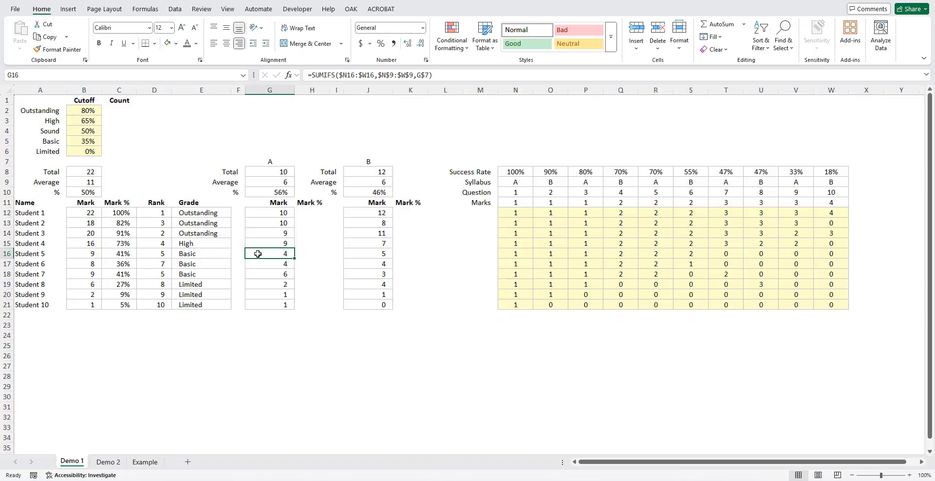
left_click(358, 256, "ctrl")
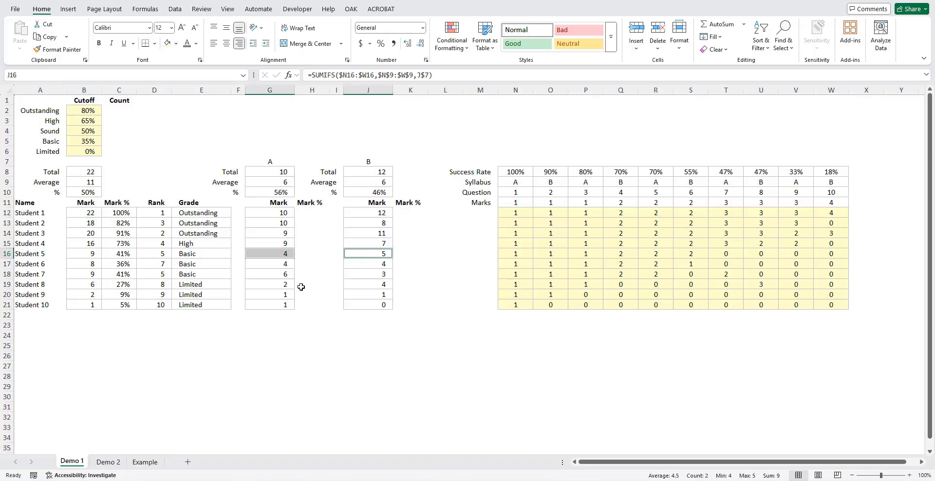
left_click(285, 266)
left_click(361, 266, "ctrl")
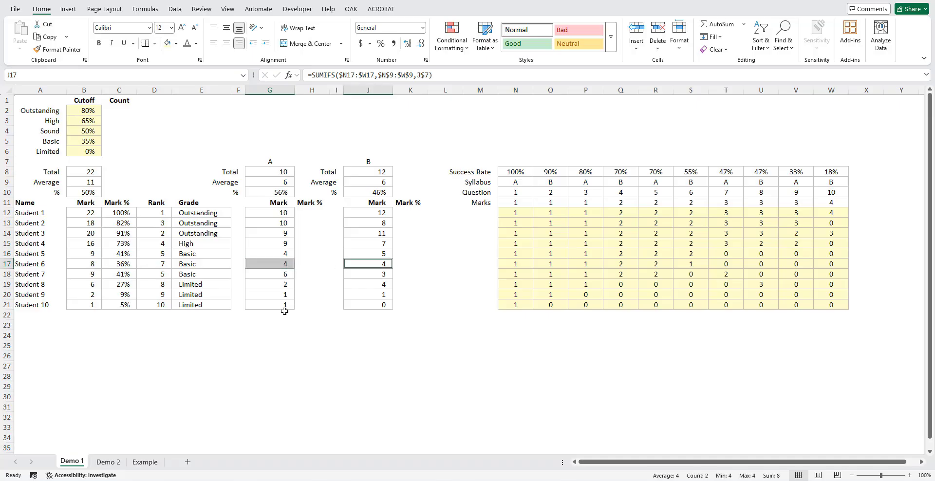
left_click(351, 342)
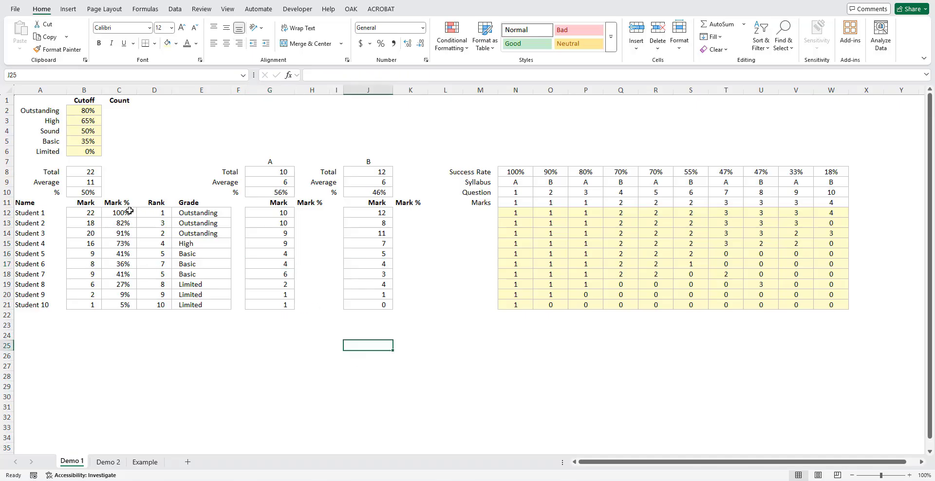
Step: Copy the Mark % formula from C12 into H12 and change it to =G12/G$8
left_click(130, 210)
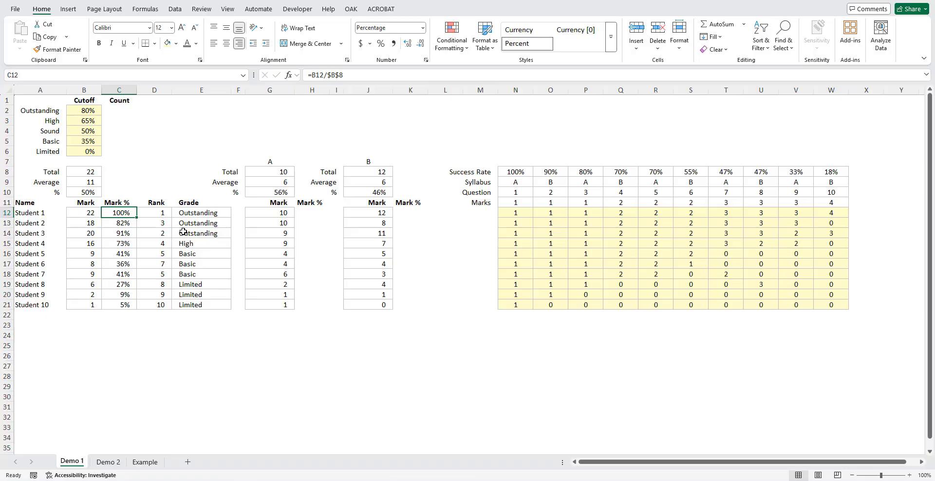
key("ctrl+c")
left_click(312, 213)
key("ctrl+v")
left_click(356, 75)
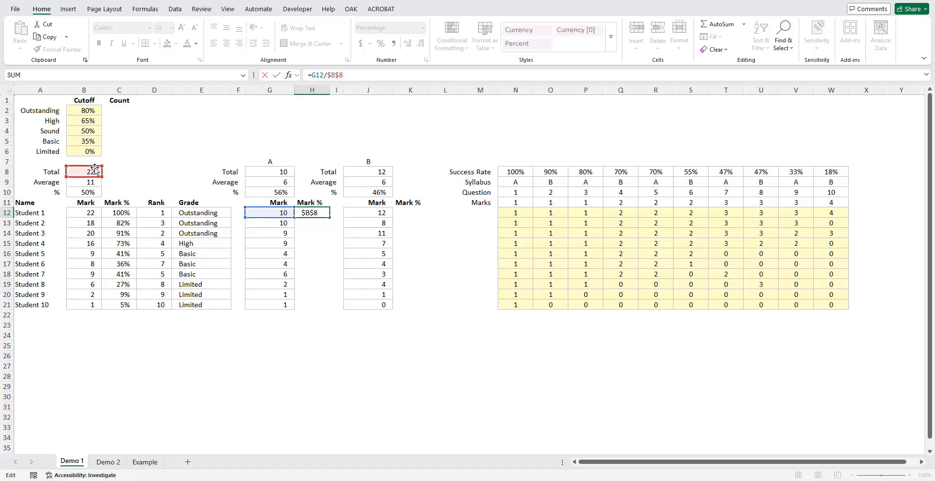
left_click_drag(95, 170, 274, 172)
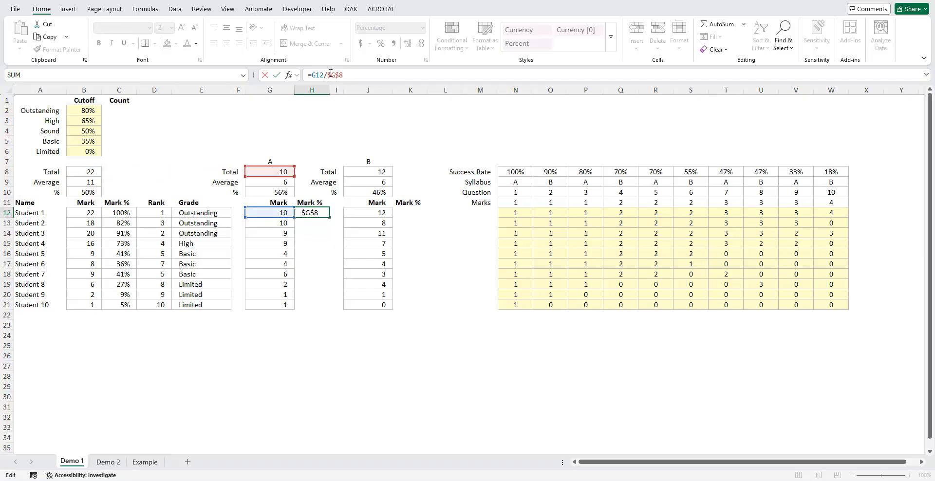
key("BackSpace")
left_click(277, 75)
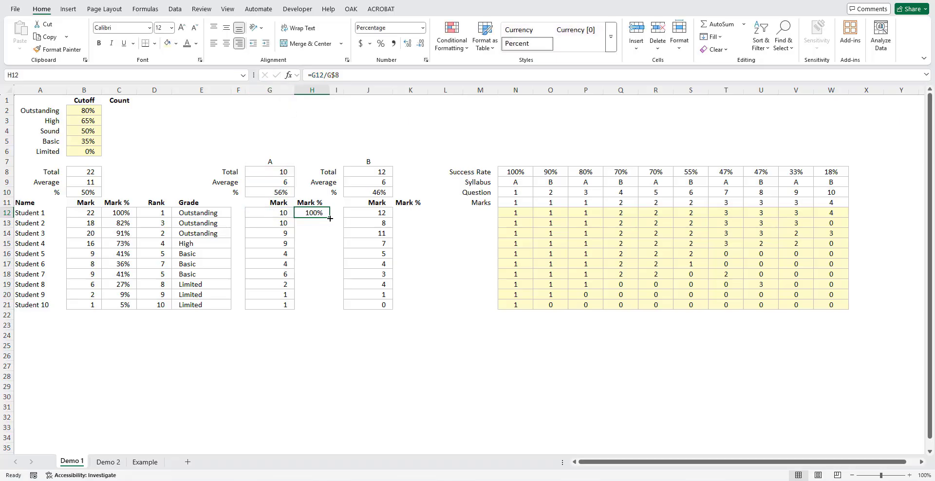
Step: Fill H12's percentage formula down to H21, copy the range to K12:K21 and check the references in K12
double_click(330, 219)
key("ctrl+c")
left_click(406, 212)
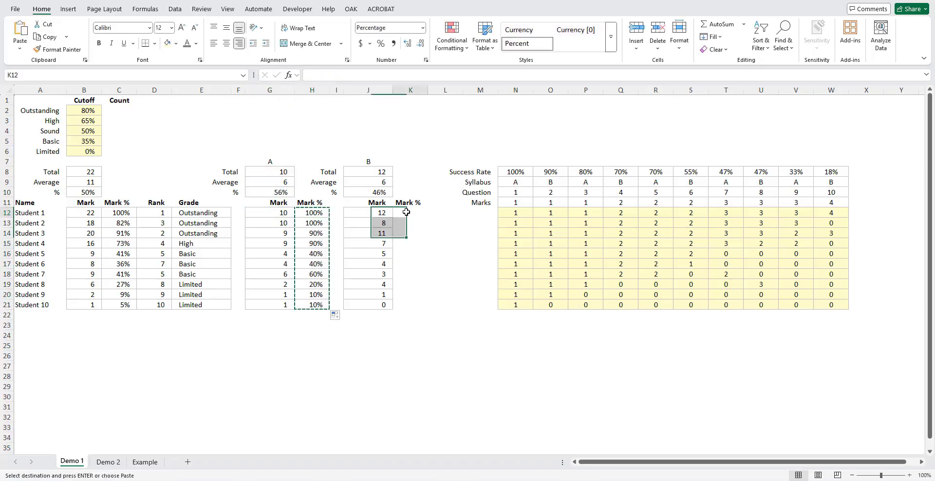
key("ctrl+v")
left_click(406, 212)
key("F2")
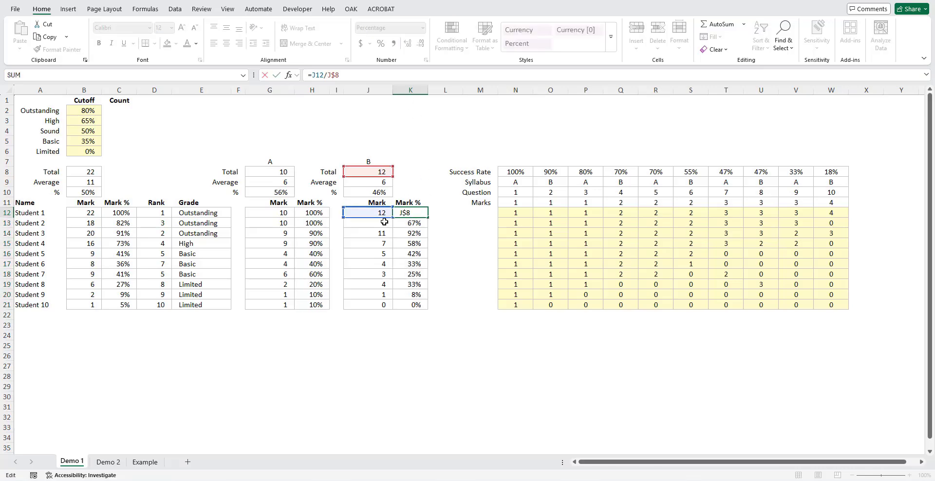
key("Escape")
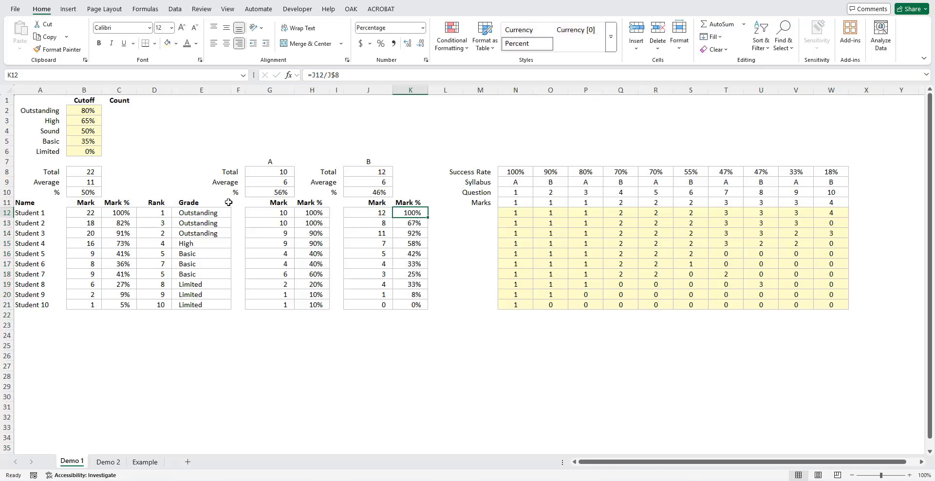
Step: Set the width of columns B to D to 10
left_click(121, 203)
left_click(325, 203)
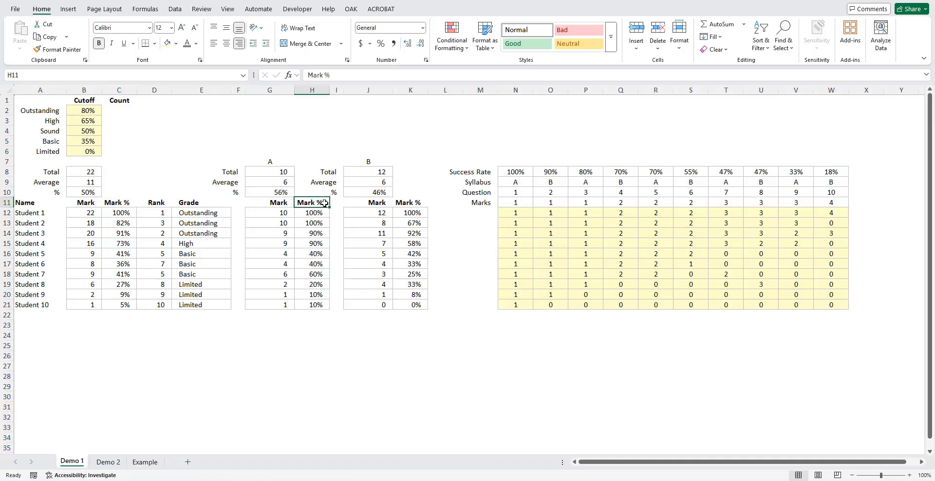
left_click_drag(90, 90, 148, 91)
right_click(148, 91)
left_click(205, 244)
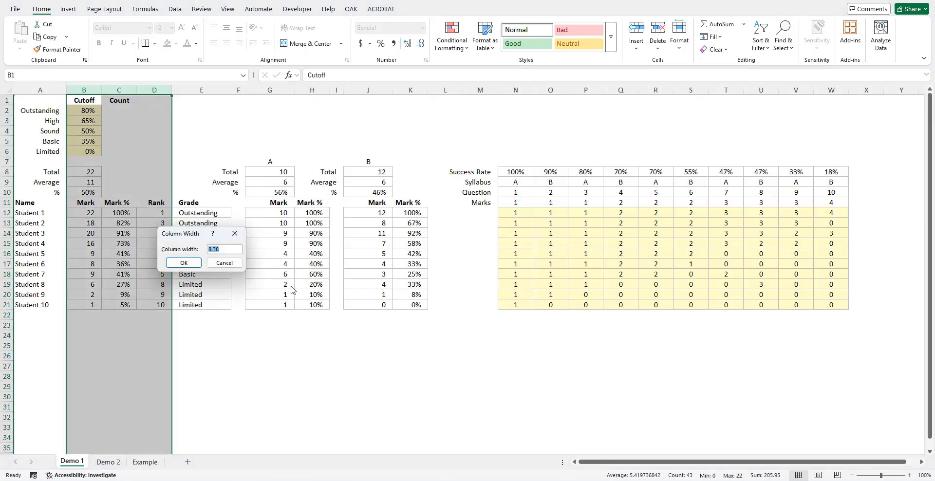
key("Return")
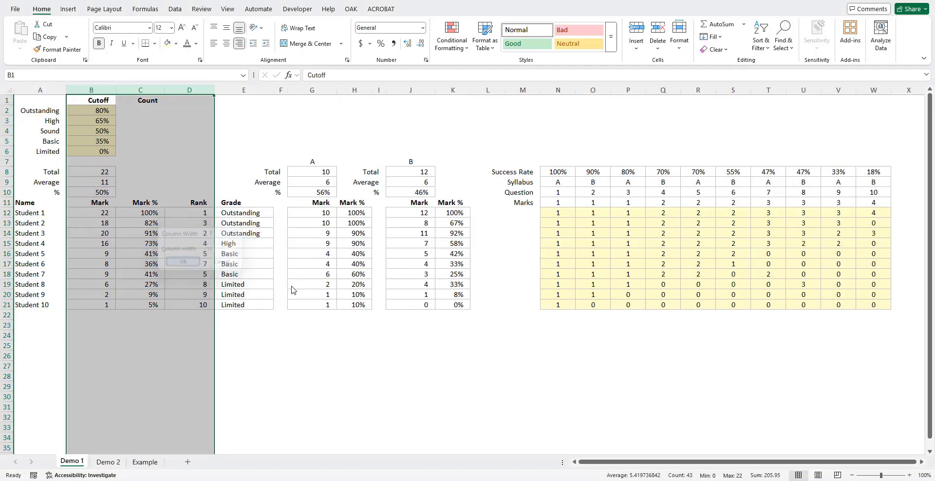
right_click(189, 88)
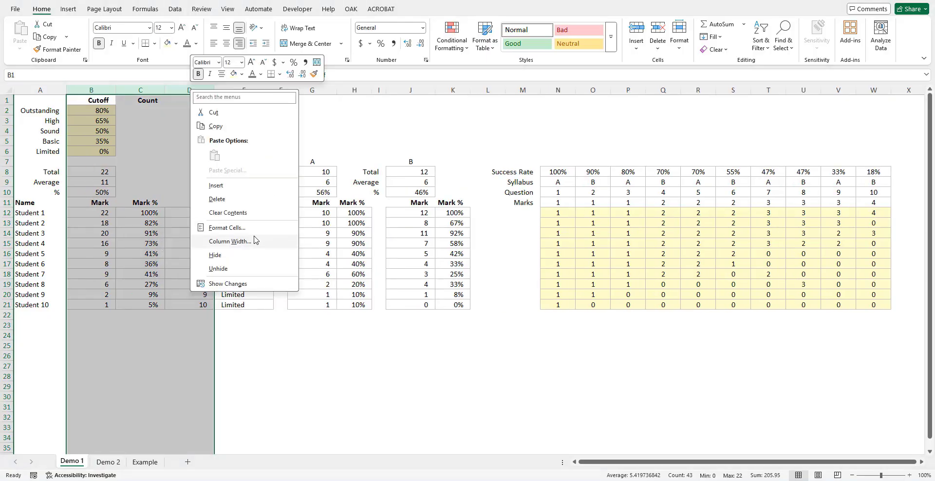
left_click(228, 241)
type("10")
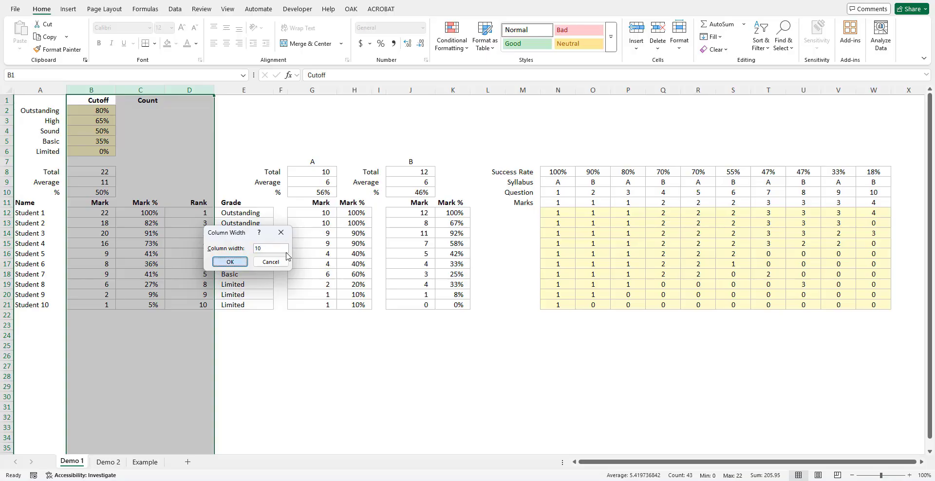
key("Return")
Step: Give columns G, H, J and K the same width as columns B to D
left_click_drag(289, 90, 430, 90)
right_click(445, 96)
left_click(493, 249)
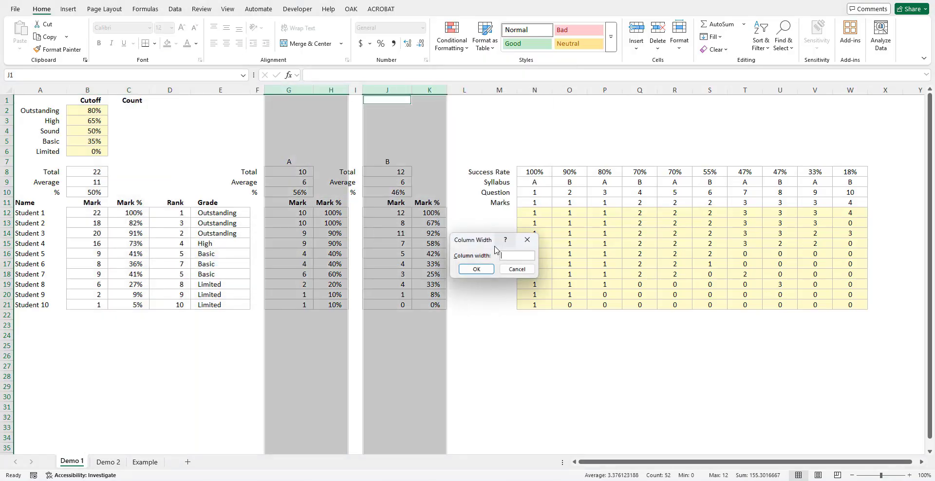
key("Return")
left_click(435, 375)
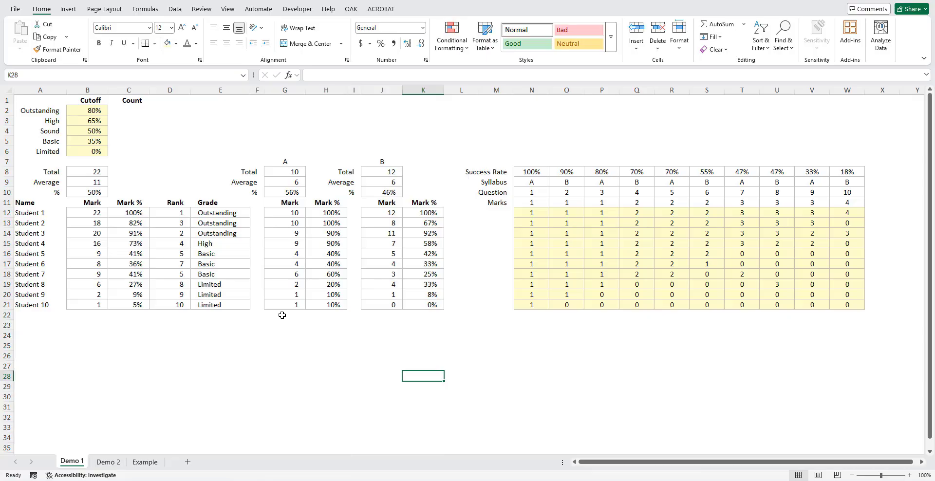
Step: Narrow the empty spacer column L to a width of 3
right_click(469, 93)
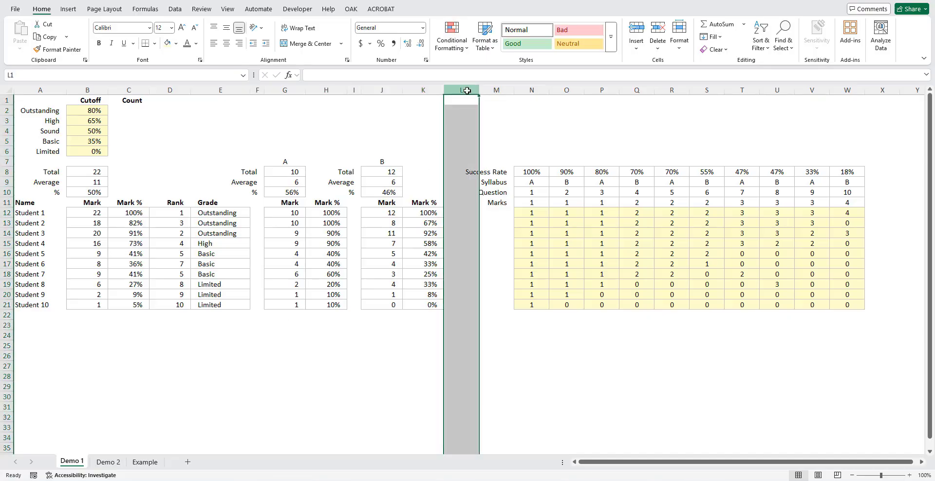
left_click(499, 244)
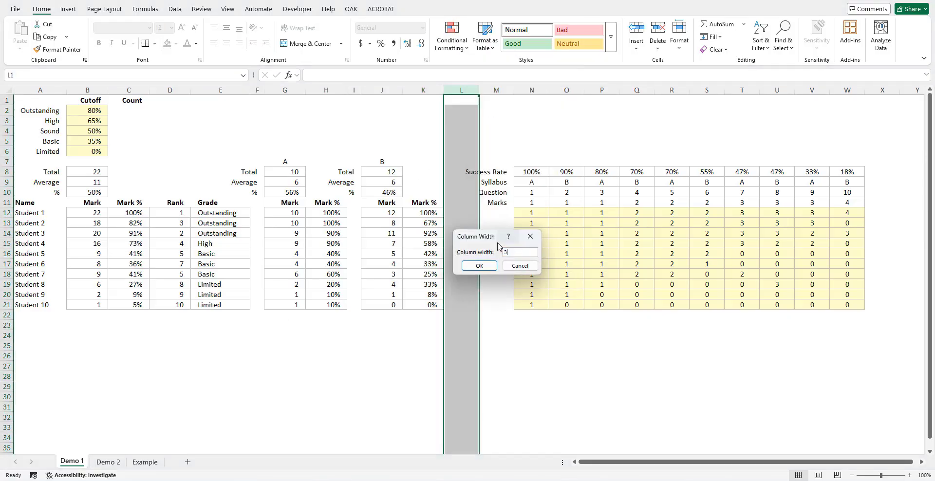
key("Return")
left_click(519, 188)
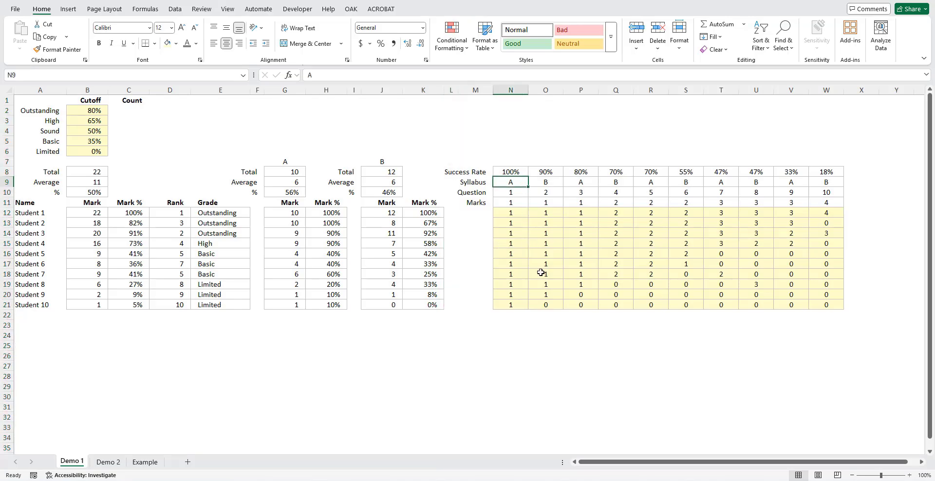
left_click_drag(508, 217, 809, 311)
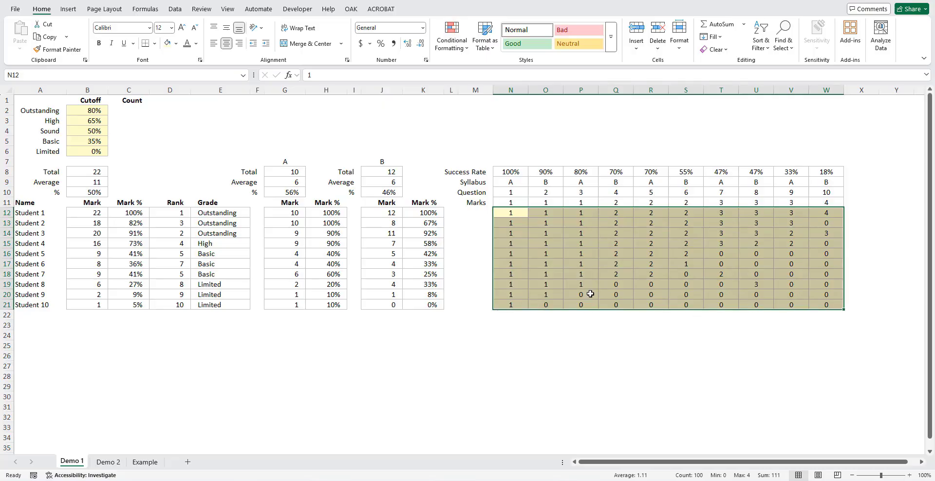
left_click_drag(511, 90, 813, 85)
left_click_drag(511, 213, 823, 303)
left_click(631, 343)
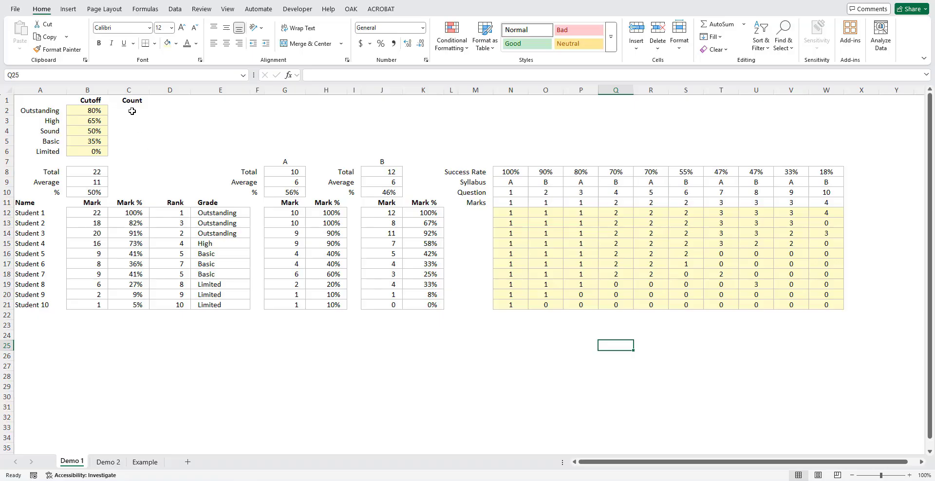
Step: Copy the cell formatting of the mark in B12 onto the empty Count cells C2:C6
left_click_drag(132, 111, 128, 149)
left_click_drag(211, 214, 210, 305)
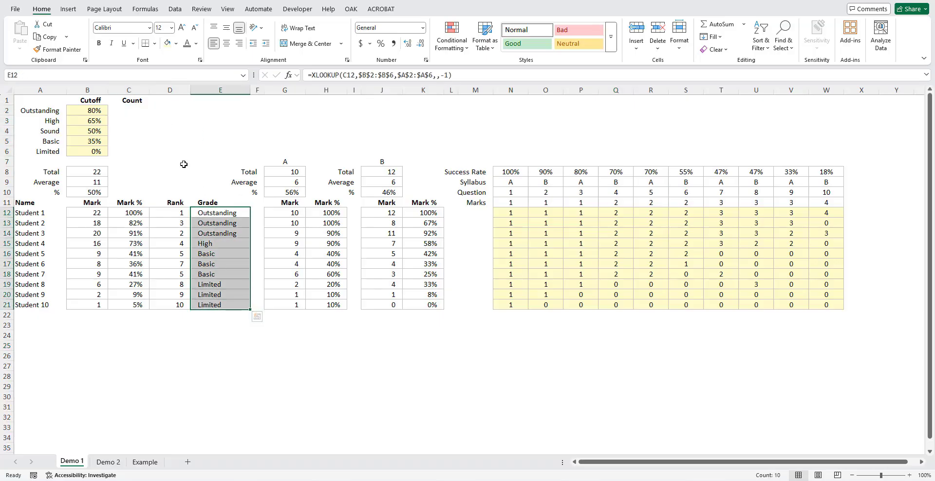
left_click(130, 112)
left_click_drag(137, 111, 137, 146)
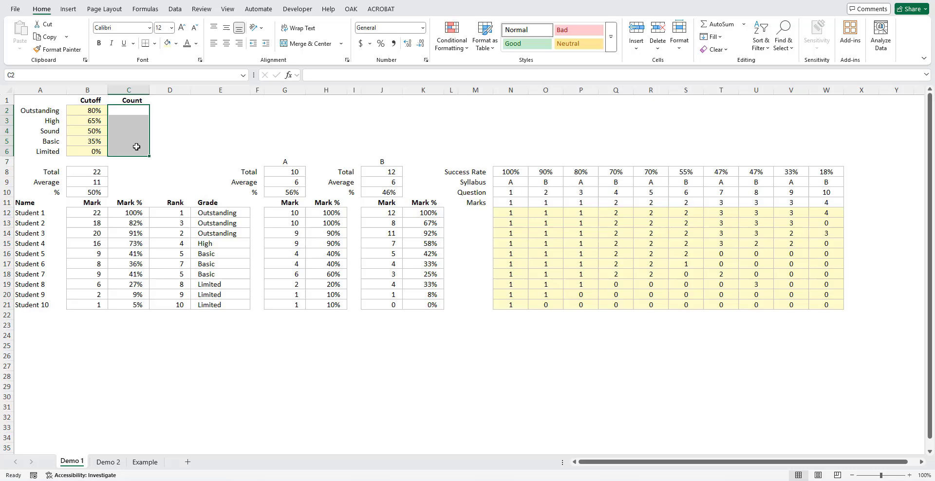
left_click(95, 213)
left_click(57, 50)
left_click_drag(119, 111, 129, 148)
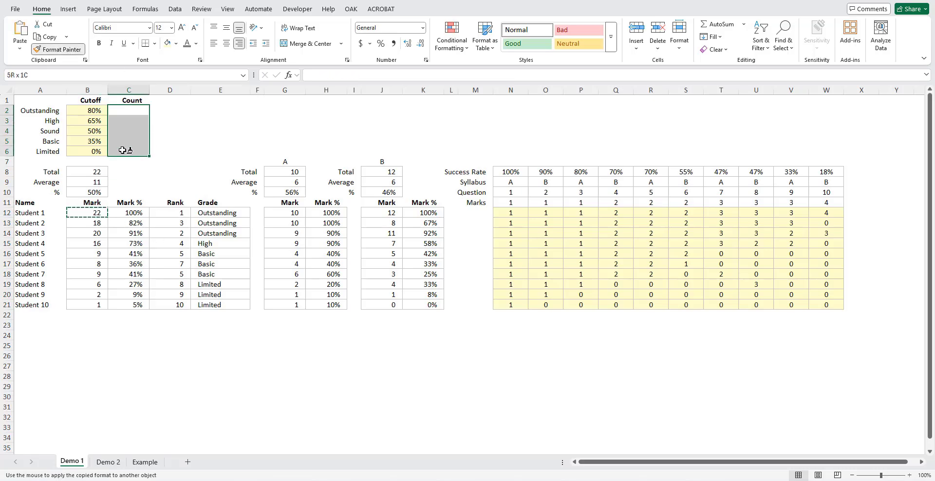
Step: Count the students per grade by entering =COUNTIFS($E$12:$E$21,A2) in C2 and filling it down to C6
left_click(131, 111)
type("=COUNTIFS(")
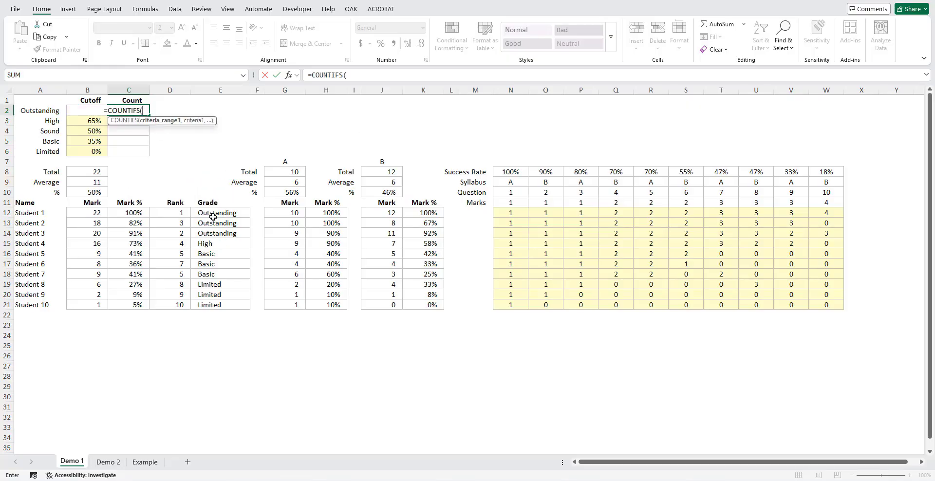
left_click_drag(213, 214, 220, 303)
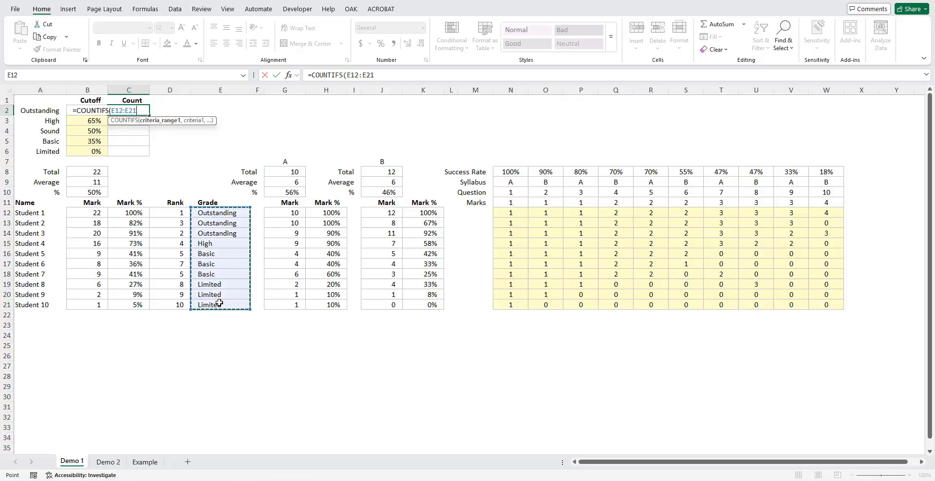
key("F4")
type(",")
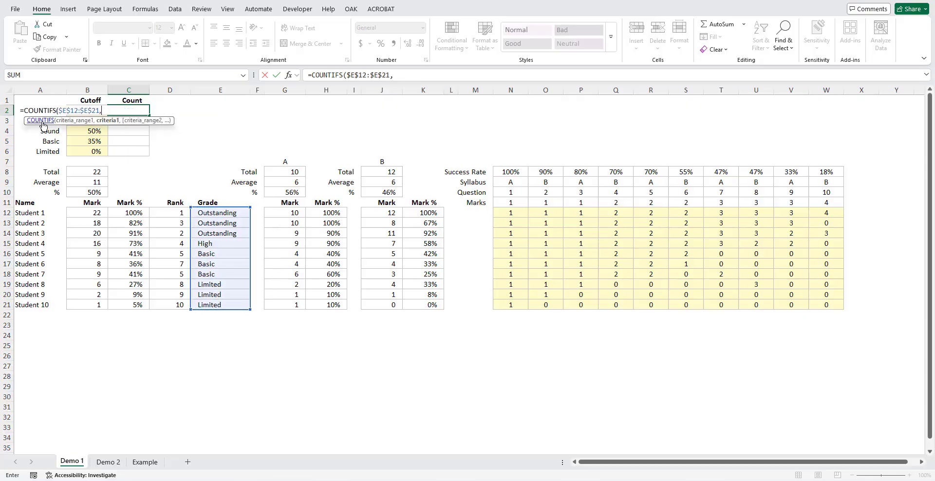
left_click(54, 100)
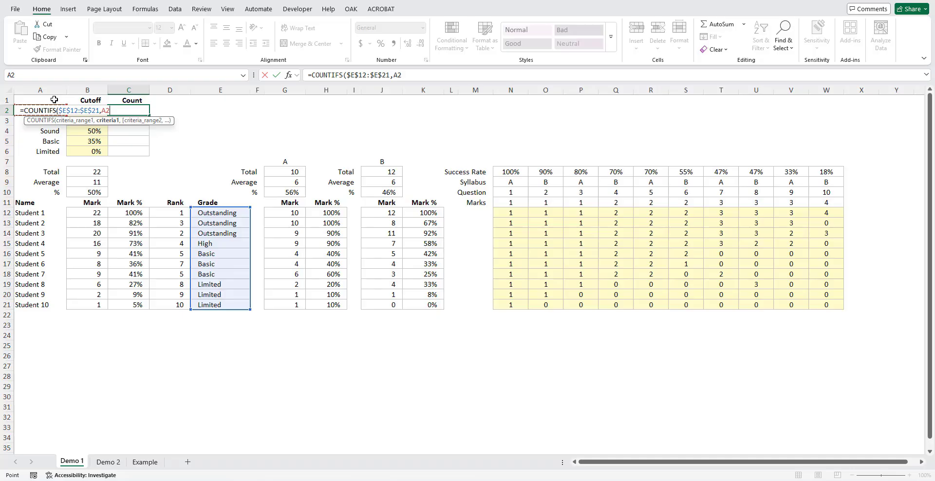
type(")")
key("ctrl+Return")
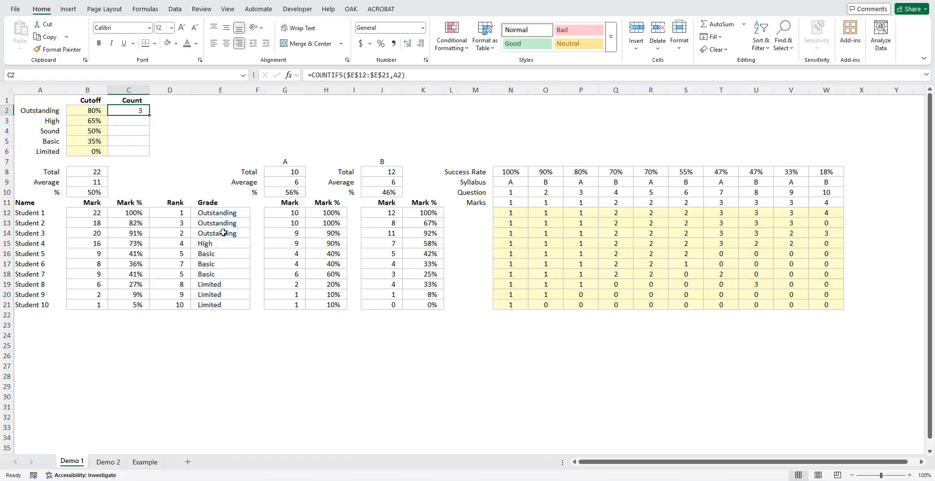
left_click_drag(149, 114, 149, 153)
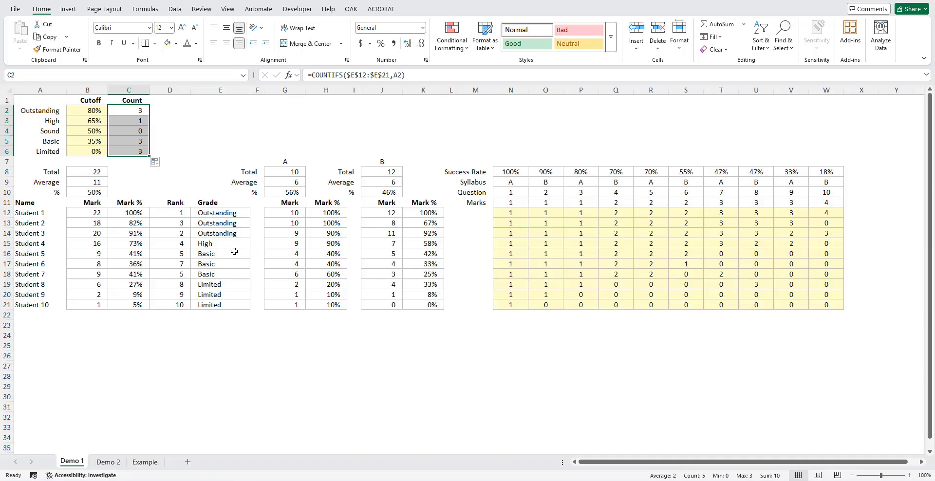
Step: Change Student 5's mark for question 7 in T16 to 3
left_click(520, 252)
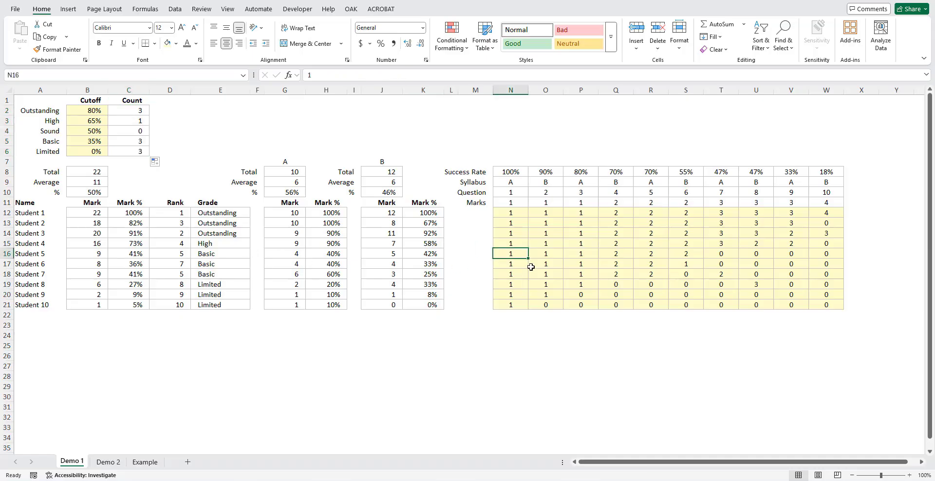
key("Right")
key("Right")
key("Right")
key("Right")
key("Right")
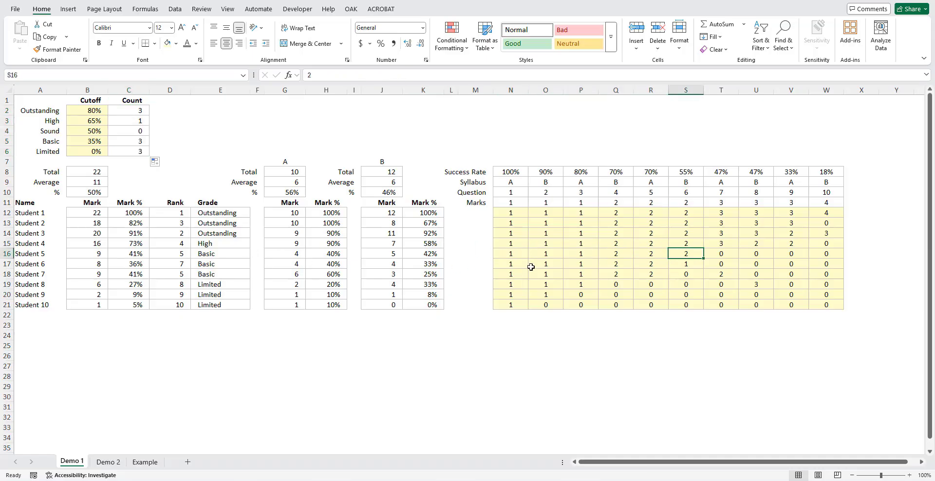
key("Right")
type("3")
key("Right")
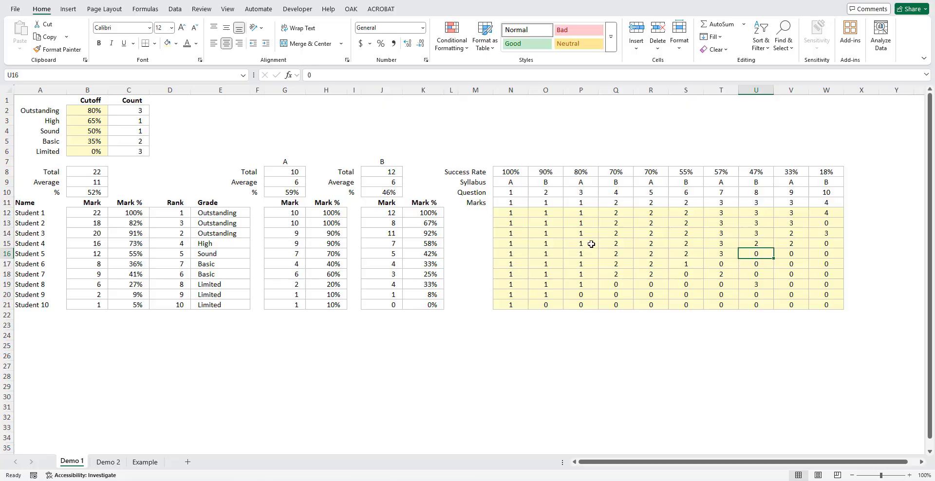
Step: Change Student 3's mark for question 10 in W14 to 0
left_click(810, 232)
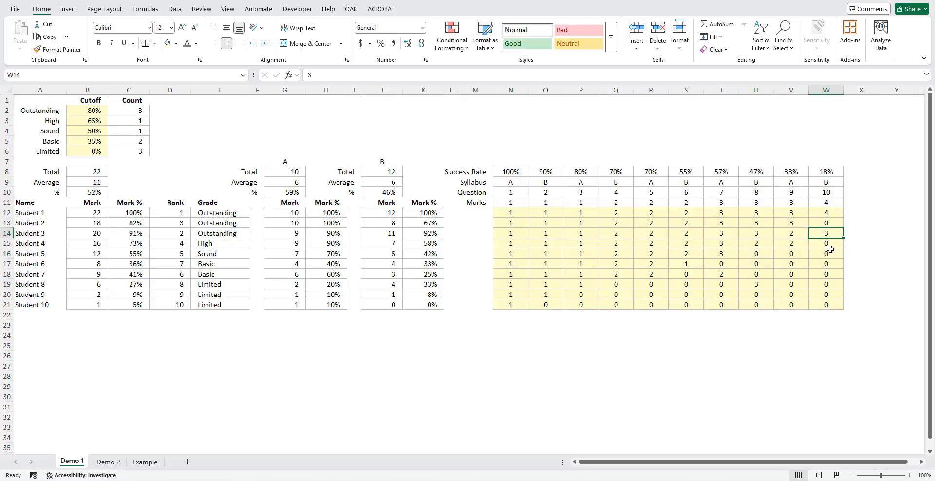
type("0")
key("Left")
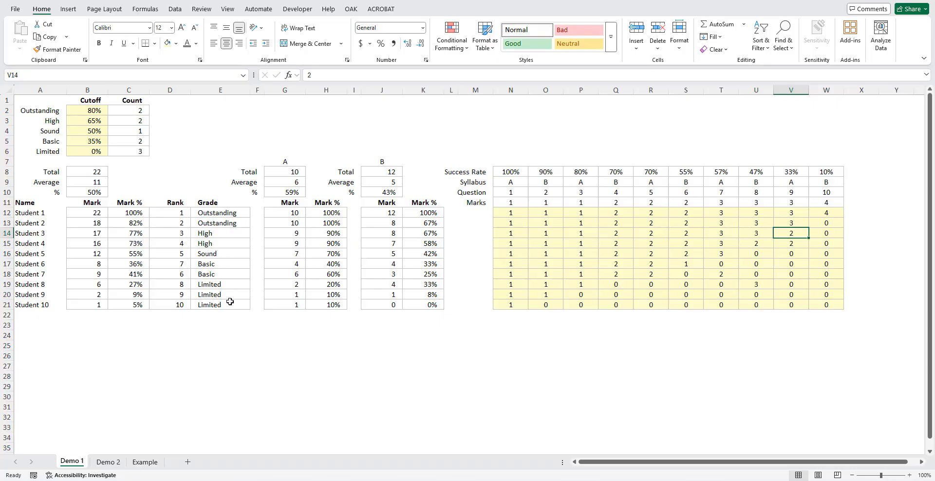
Step: Mirror the grade counts in column D by entering =C2 in D2 and filling it down to D6
left_click(168, 112)
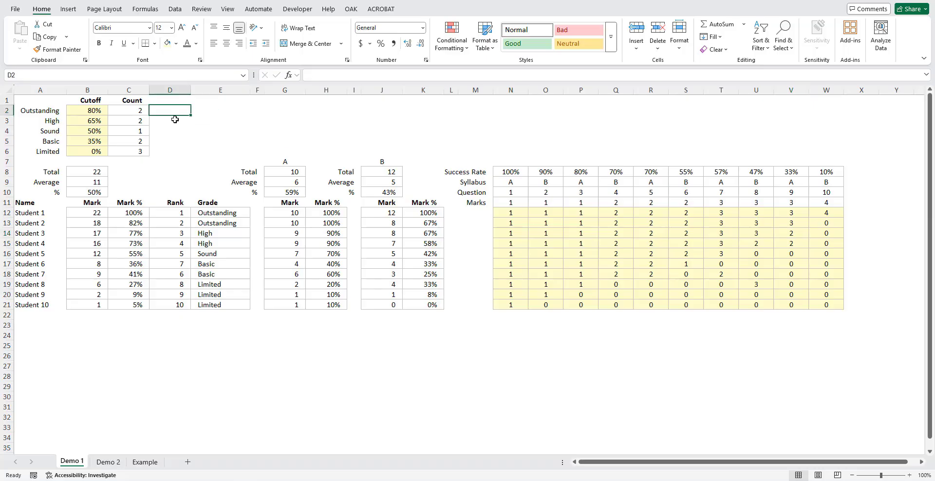
type("=")
key("Left")
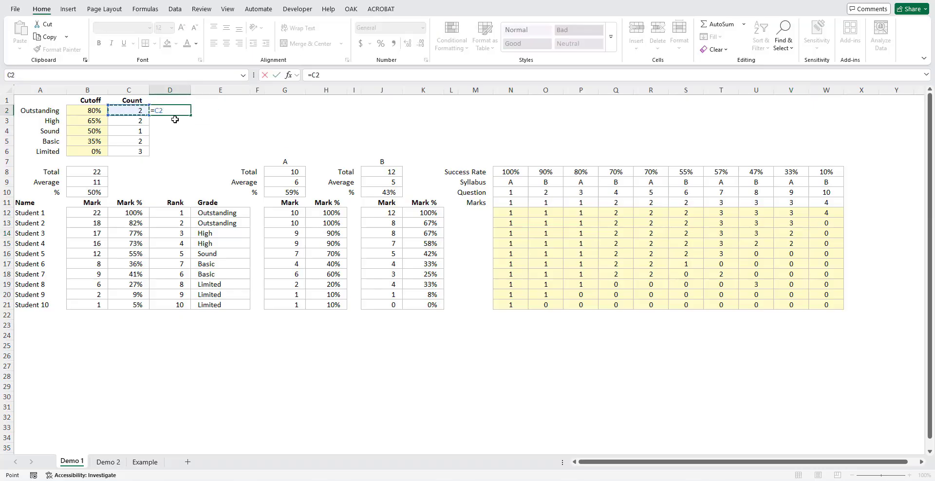
key("ctrl+Return")
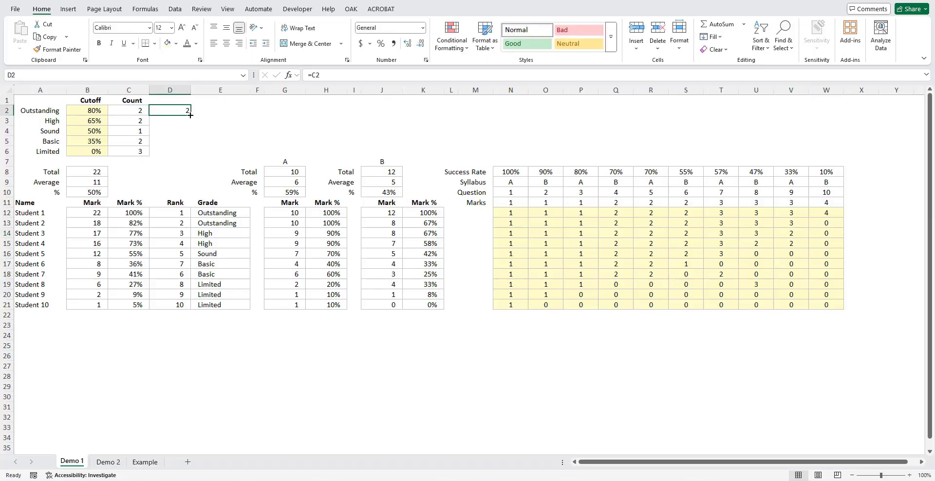
left_click_drag(190, 115, 191, 155)
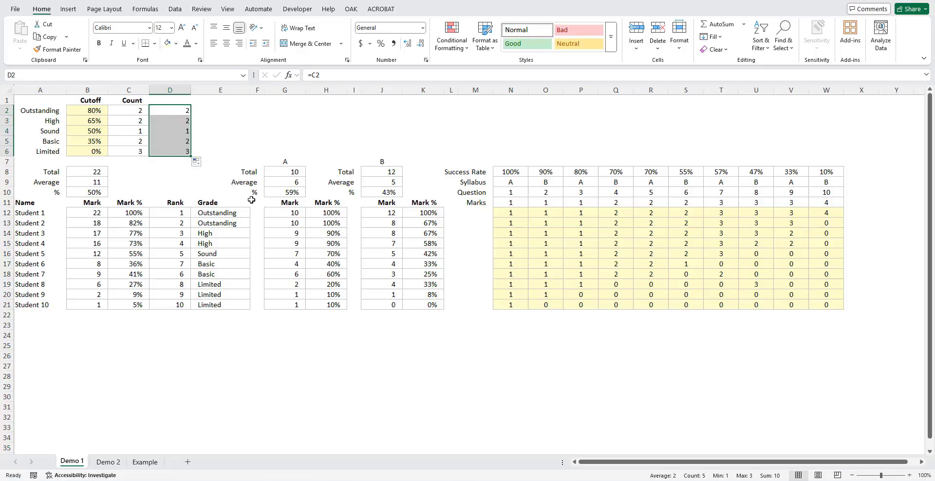
Step: Apply blue solid-fill data bars to D2:D6 with conditional formatting
left_click(463, 46)
mouse_move(487, 109)
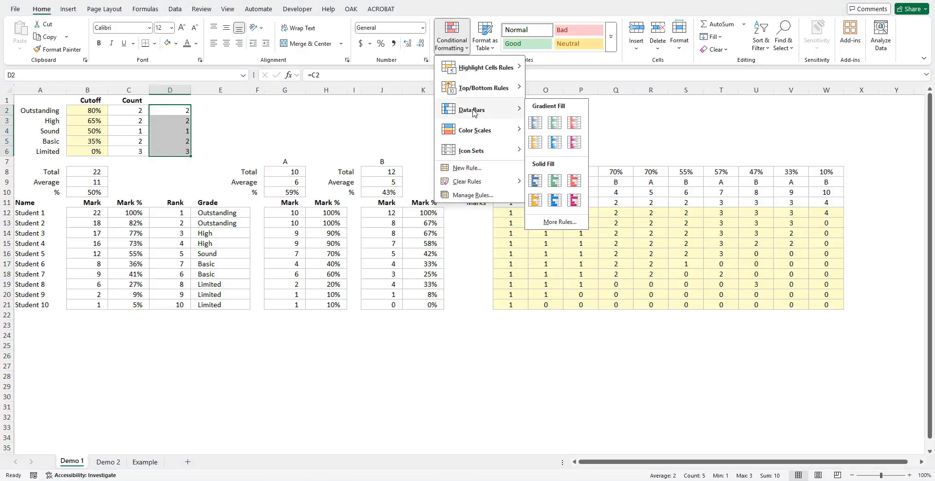
left_click(536, 181)
Step: Edit the data bar rule on D2:D6 to show the bar only with a grey solid fill, and apply it
left_click(441, 49)
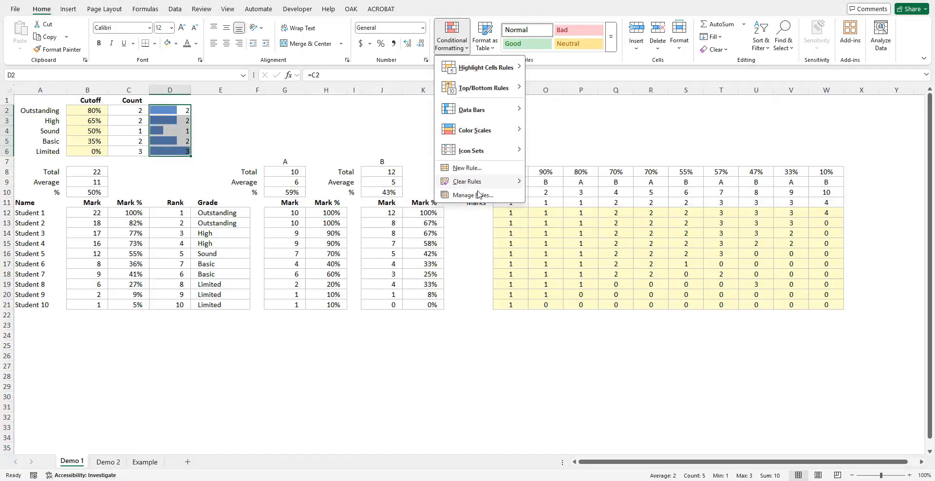
left_click(479, 196)
left_click(493, 214)
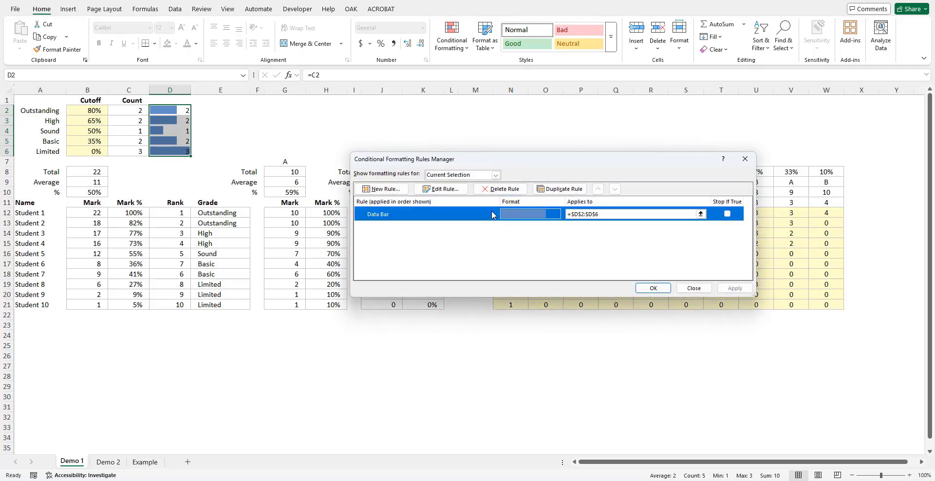
left_click(456, 191)
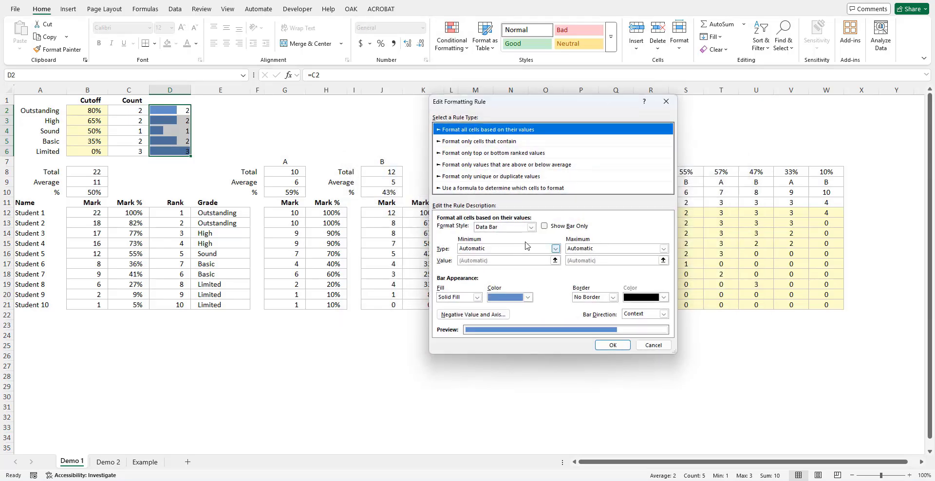
left_click(544, 226)
left_click(528, 298)
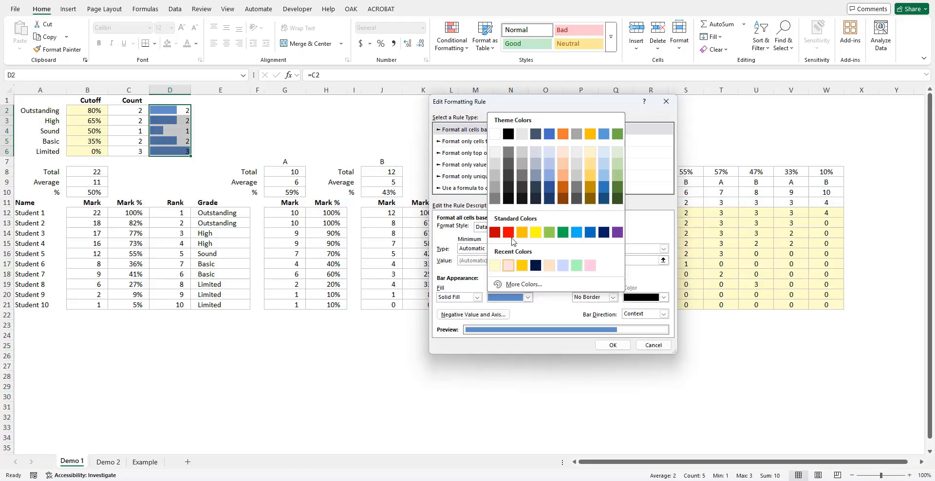
left_click(509, 153)
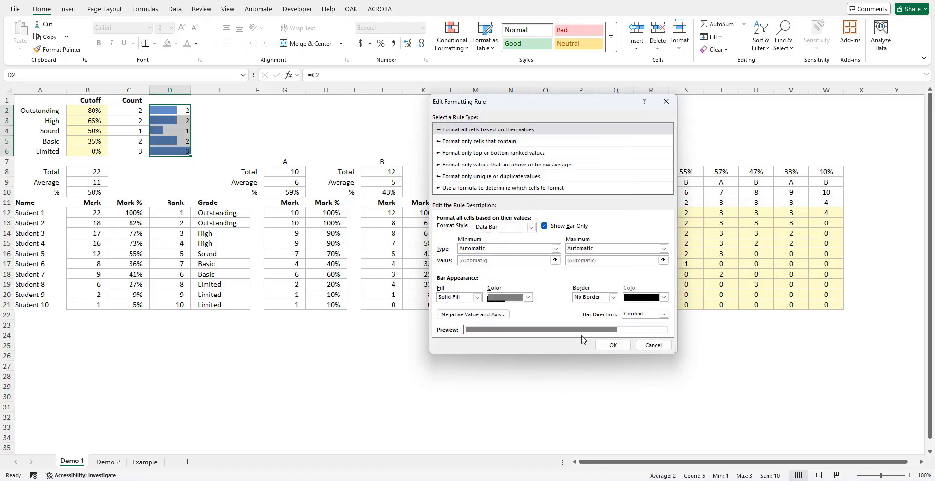
left_click(612, 345)
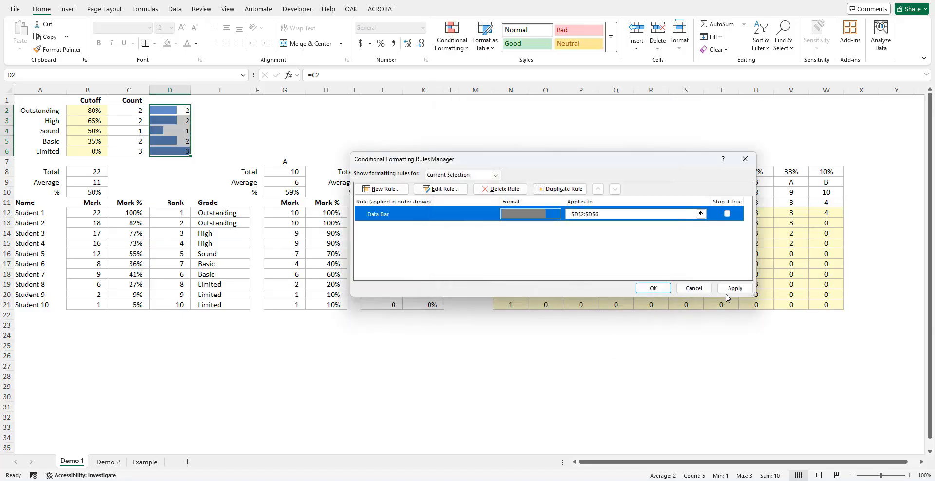
left_click(731, 290)
left_click(651, 290)
left_click(424, 373)
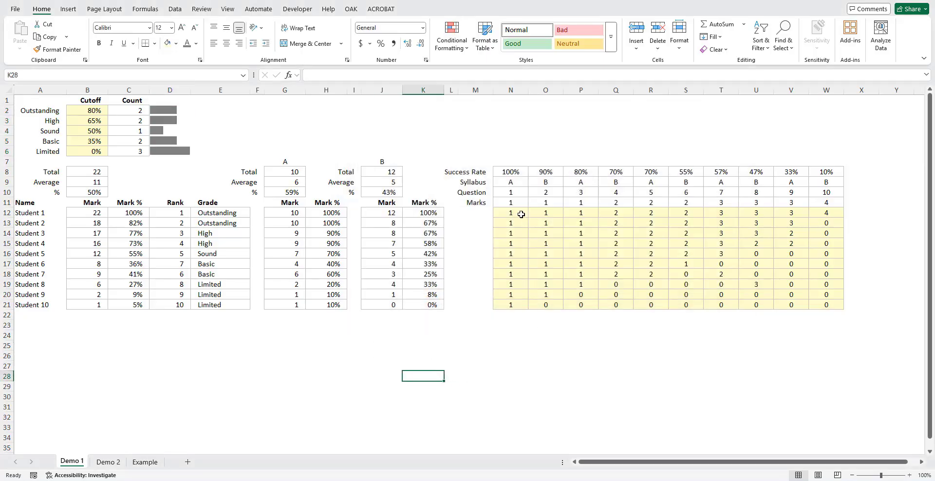
Step: Try pasting Student 1's marks from N12:W12 over the marks of Students 1 to 4, and undo the paste
left_click_drag(516, 210, 816, 212)
key("ctrl+c")
key("shift+Down")
key("shift+Down")
key("shift+Down")
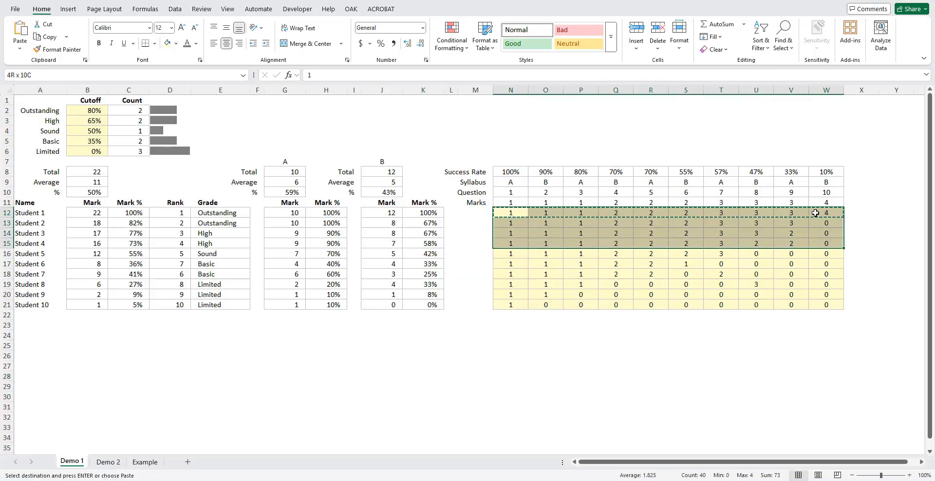
key("ctrl+v")
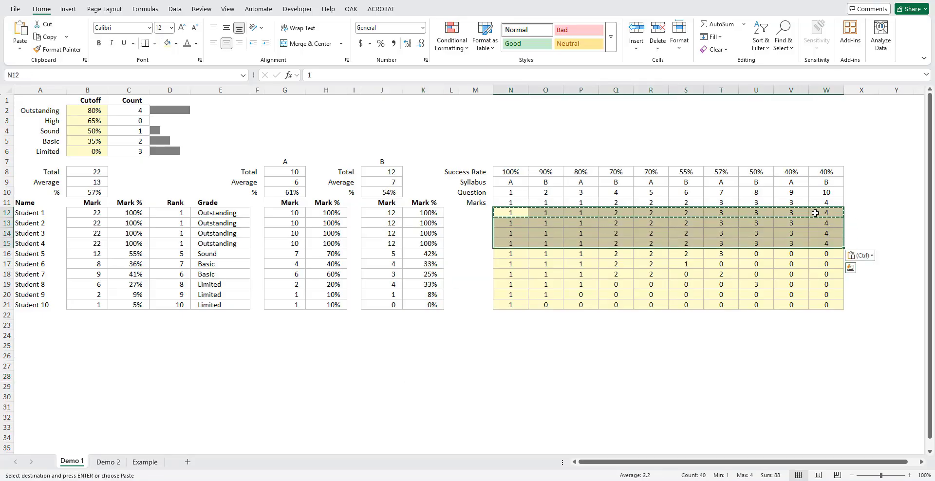
key("ctrl+z")
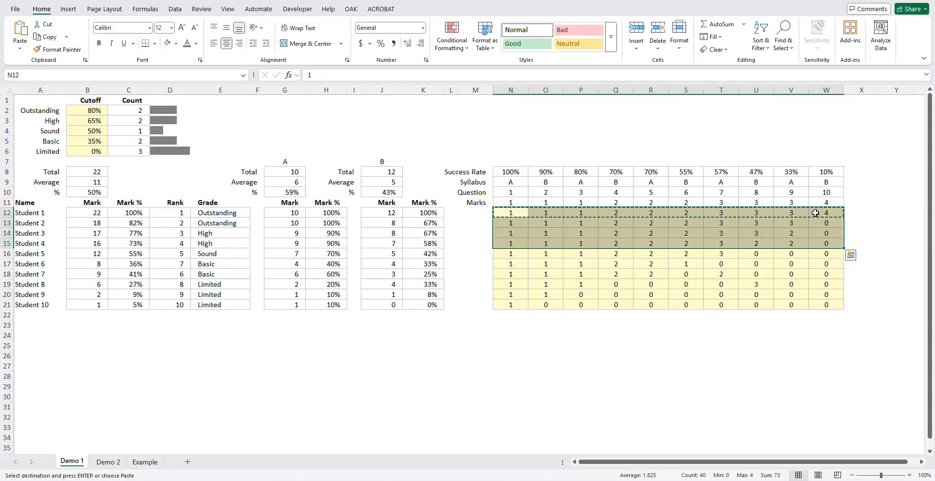
key("Escape")
key("Down")
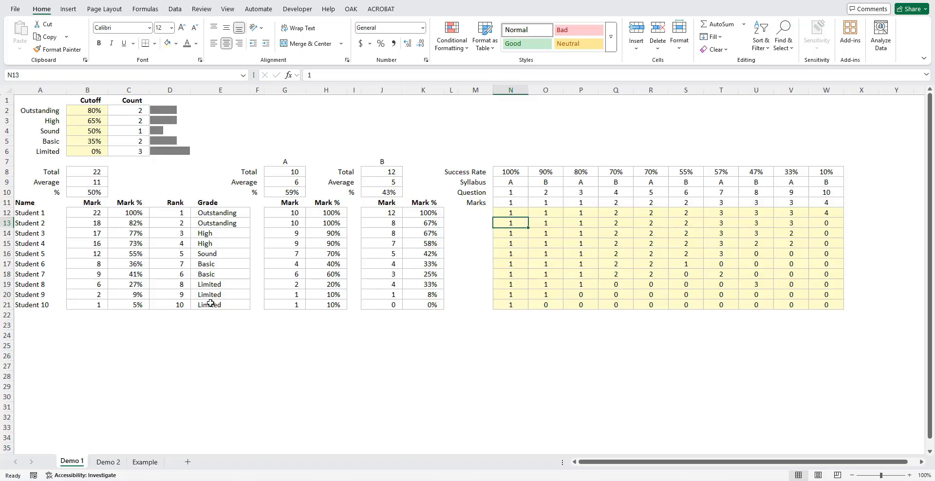
left_click(512, 213)
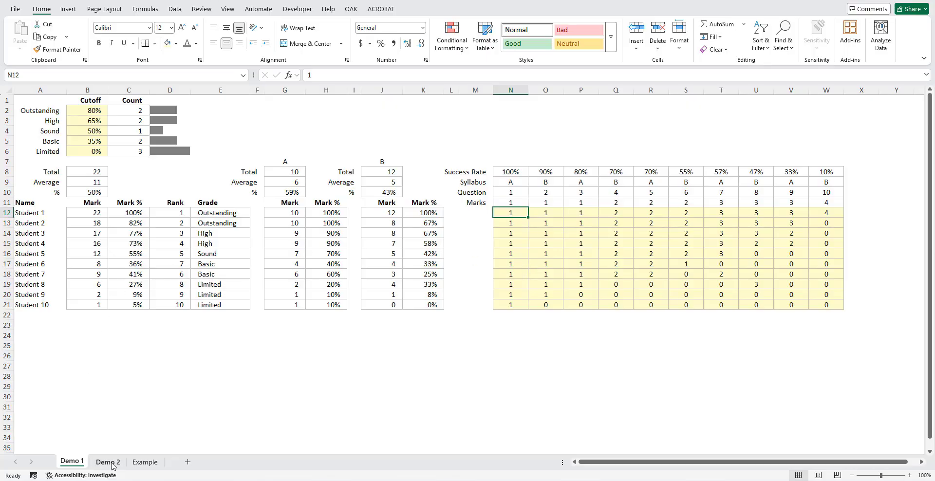
Step: Examine the student list, the class column and its filter options on the Example sheet
left_click(147, 463)
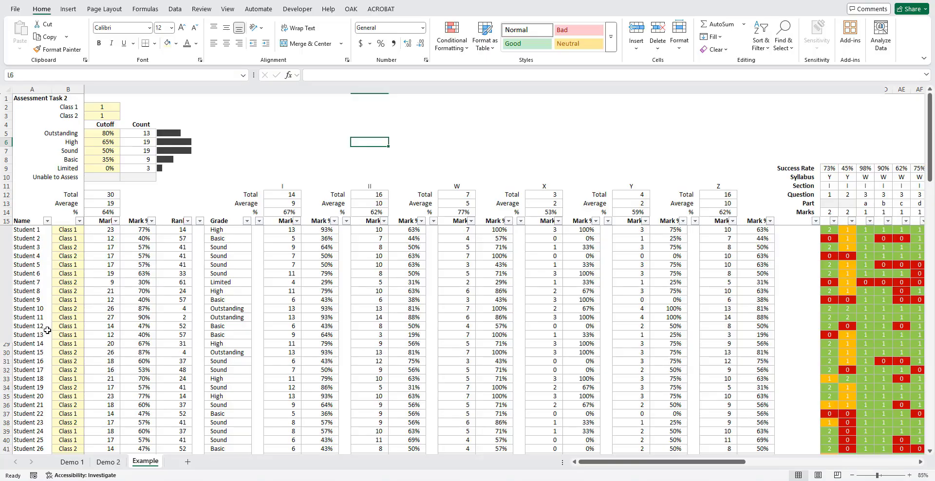
scroll(47, 331, "down", 7)
scroll(47, 330, "up", 7)
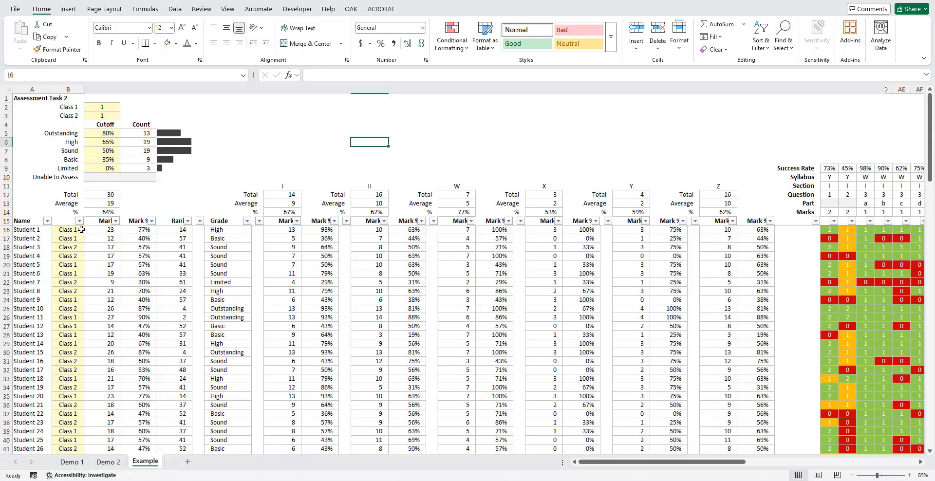
left_click_drag(73, 233, 71, 273)
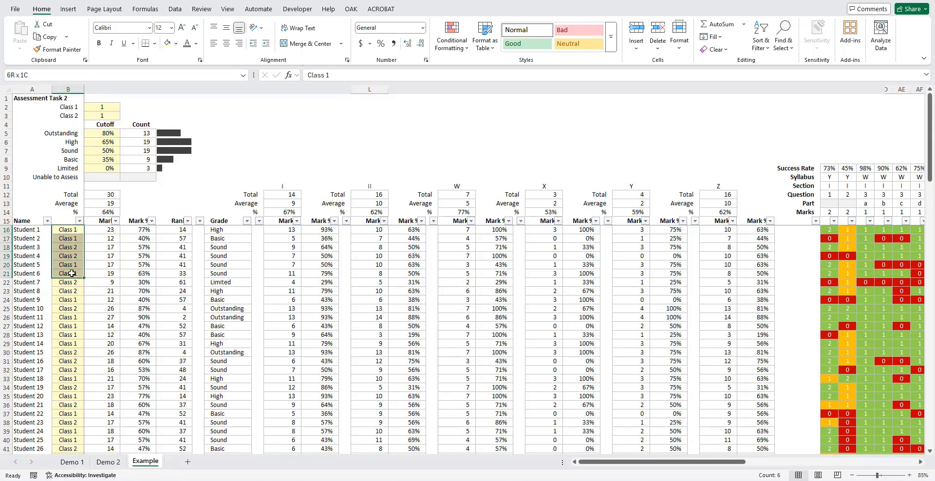
left_click(79, 221)
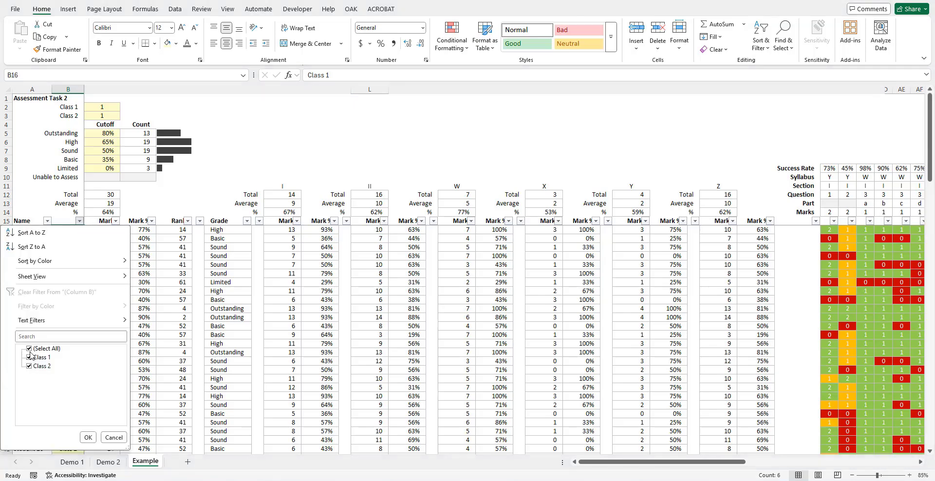
left_click(114, 438)
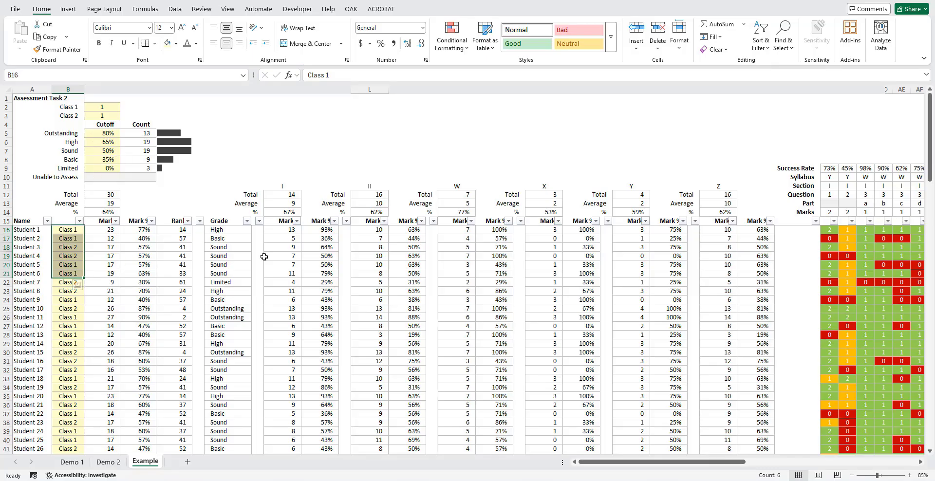
Step: Examine the section and syllabus mark columns I, L, O, R, U and X on the Example sheet
left_click(290, 88)
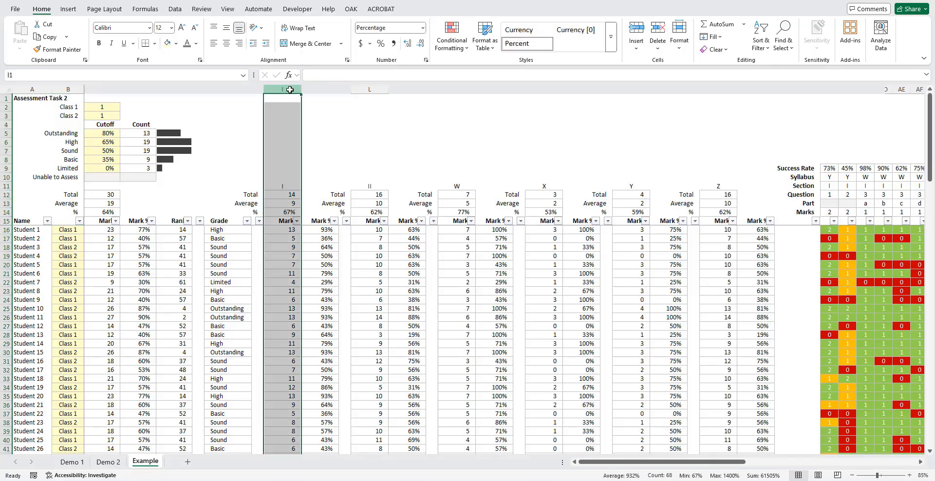
left_click(360, 89, "ctrl")
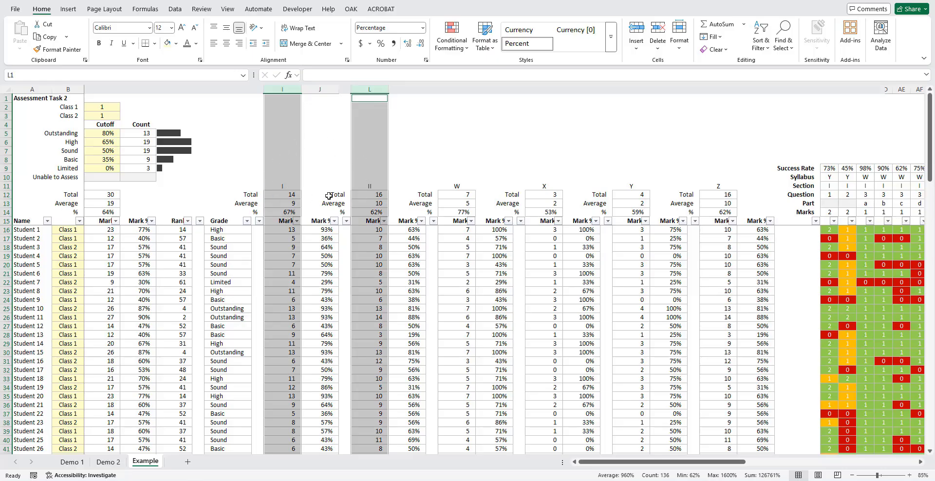
left_click(462, 90)
left_click(545, 89, "ctrl")
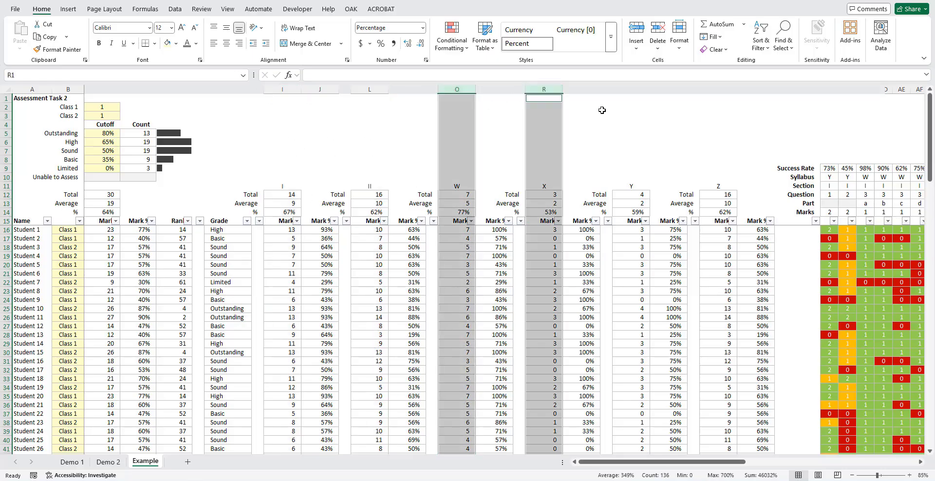
left_click(631, 91, "ctrl")
left_click(718, 90, "ctrl")
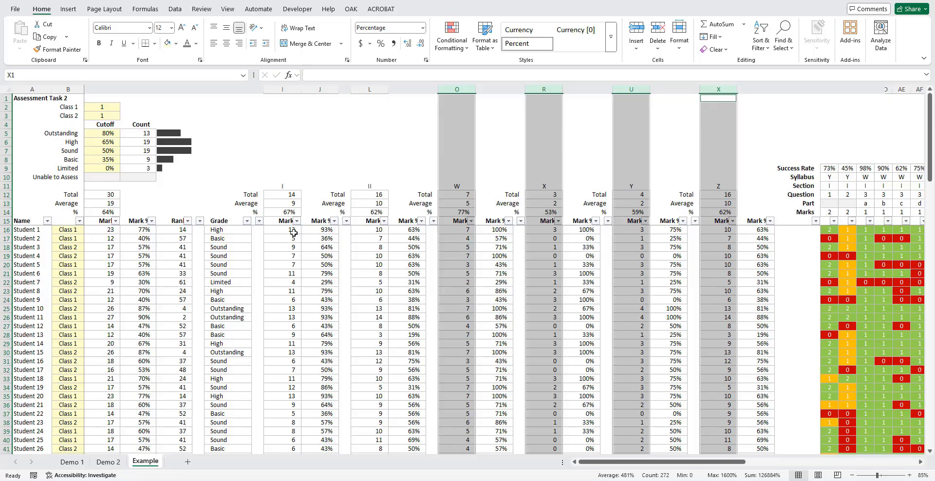
Step: Compare the Example sheet's colour-coded question marks with the Demo 1 marks grid and view their conditional formatting rules
scroll(676, 427, "right", 5)
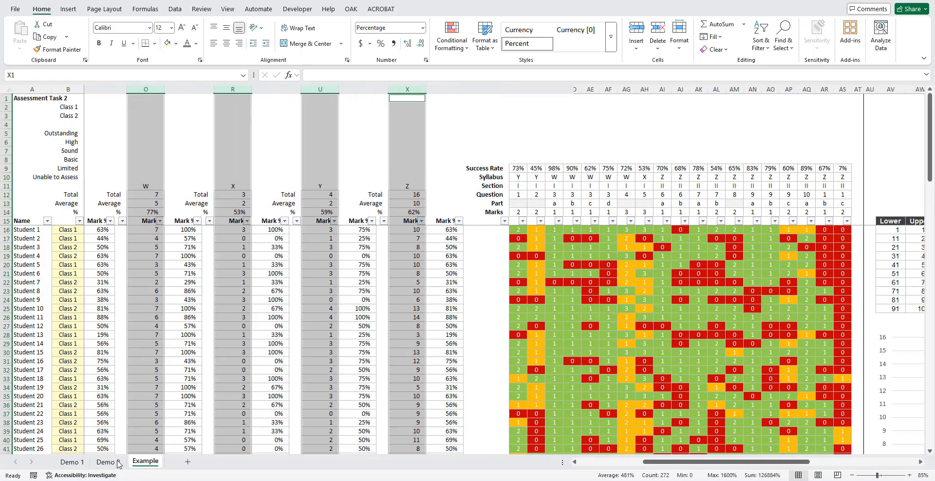
left_click(72, 462)
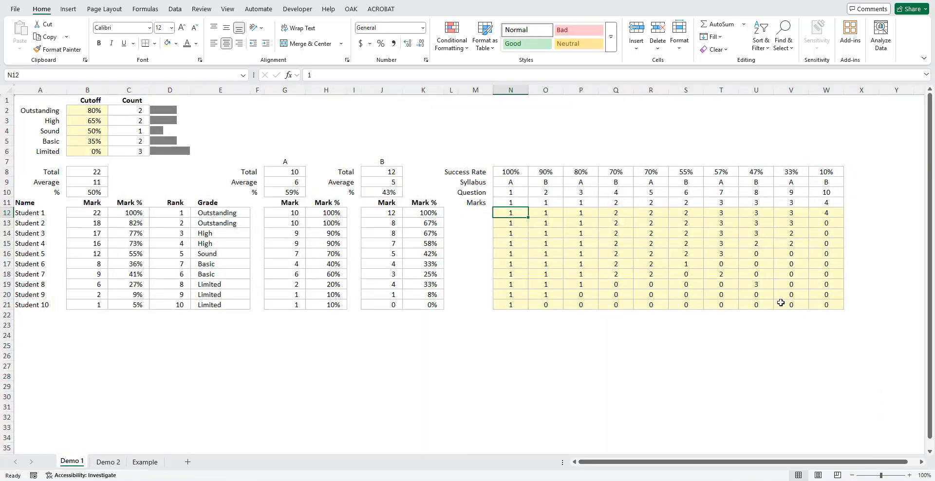
left_click(146, 462)
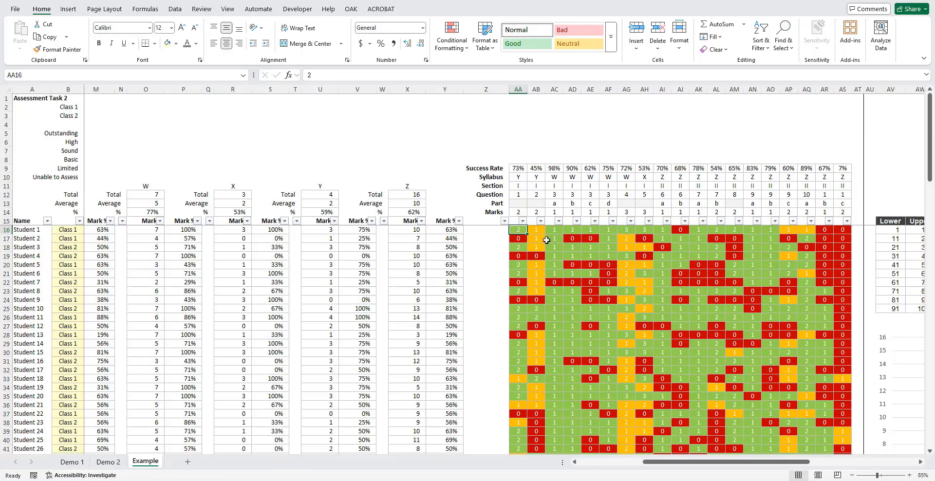
scroll(803, 370, "down", 13)
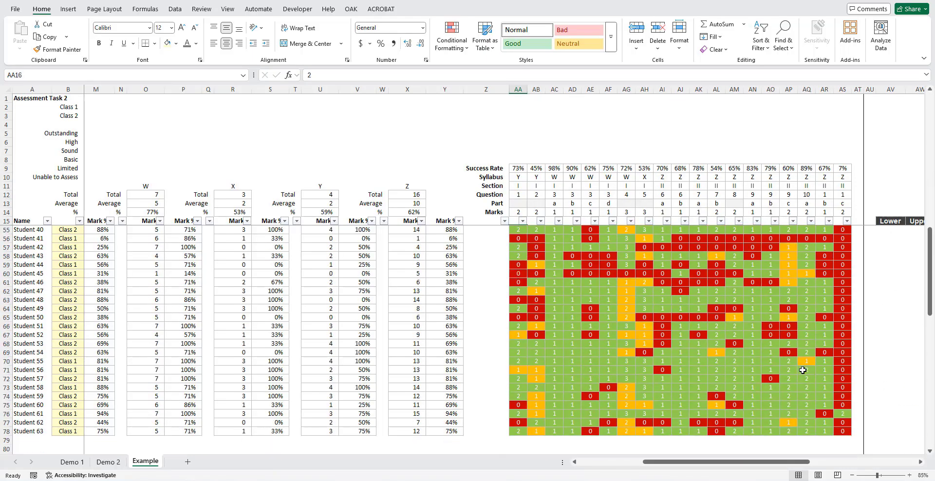
scroll(803, 370, "up", 1)
left_click(452, 39)
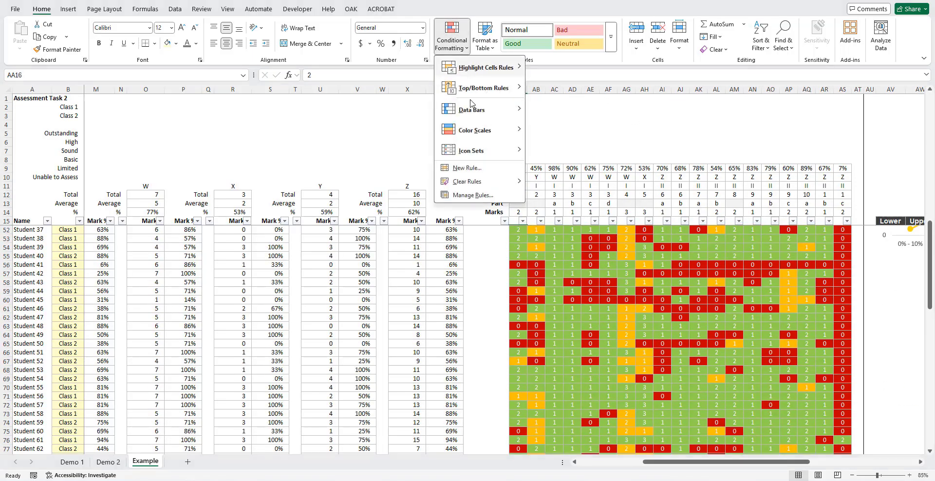
left_click(468, 192)
left_click(702, 290)
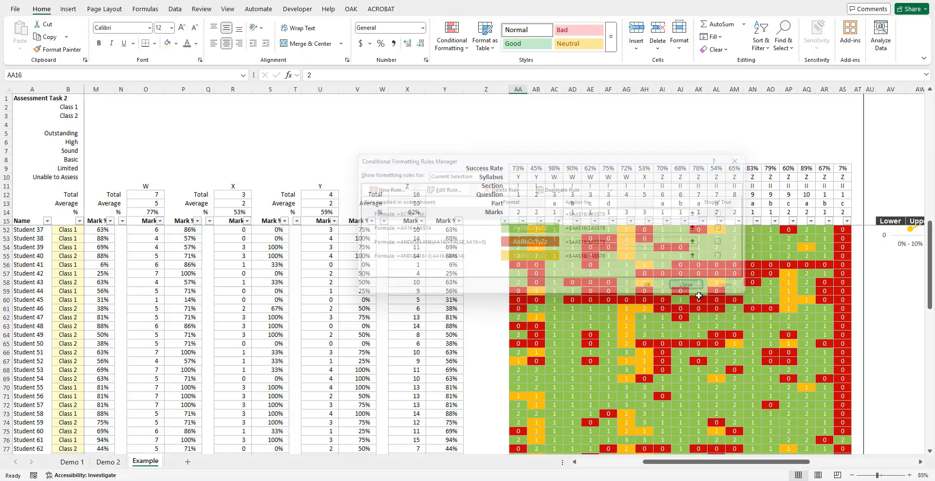
scroll(734, 371, "up", 11)
scroll(734, 371, "up", 1)
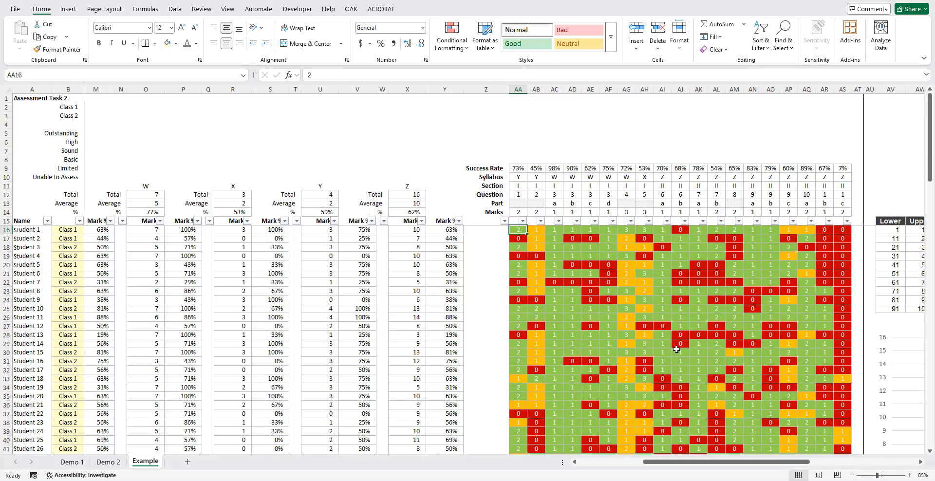
Step: Examine the colour-coded student marks in individual question columns such as AE and AG
left_click(520, 90)
left_click(587, 89)
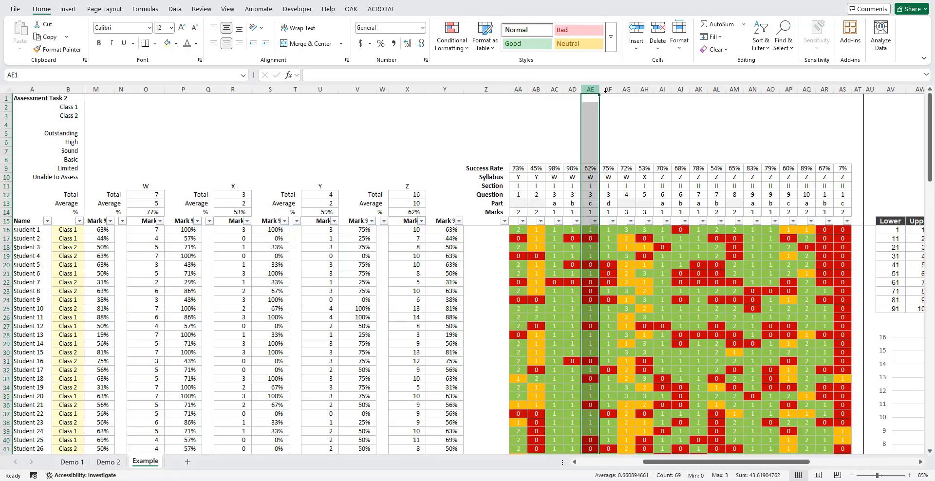
left_click(627, 89)
scroll(749, 288, "down", 5)
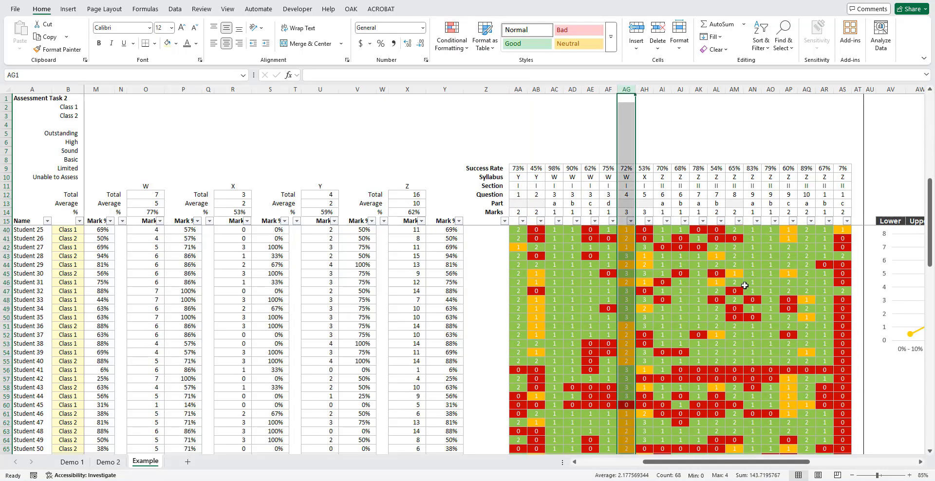
scroll(743, 286, "up", 5)
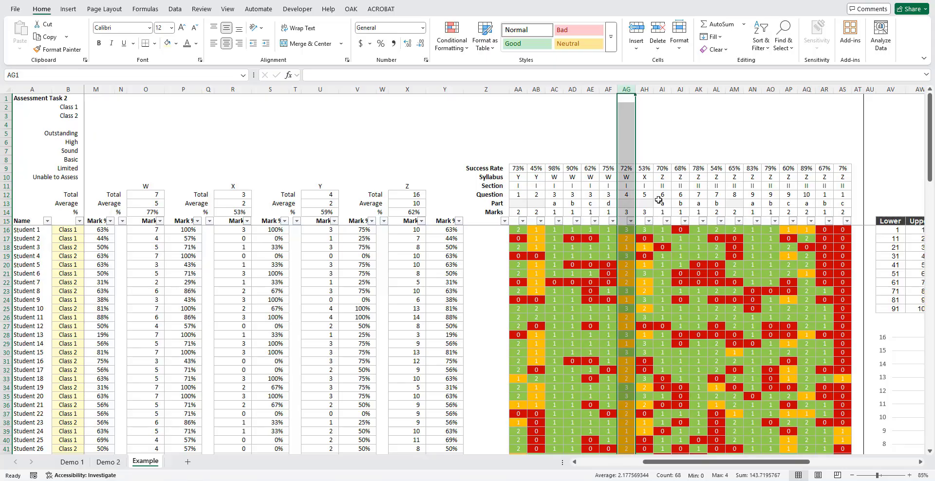
Step: Examine the Success Rate formulas in AA9:AS9 and the marks of all students for the question in column AS
left_click_drag(518, 168, 847, 167)
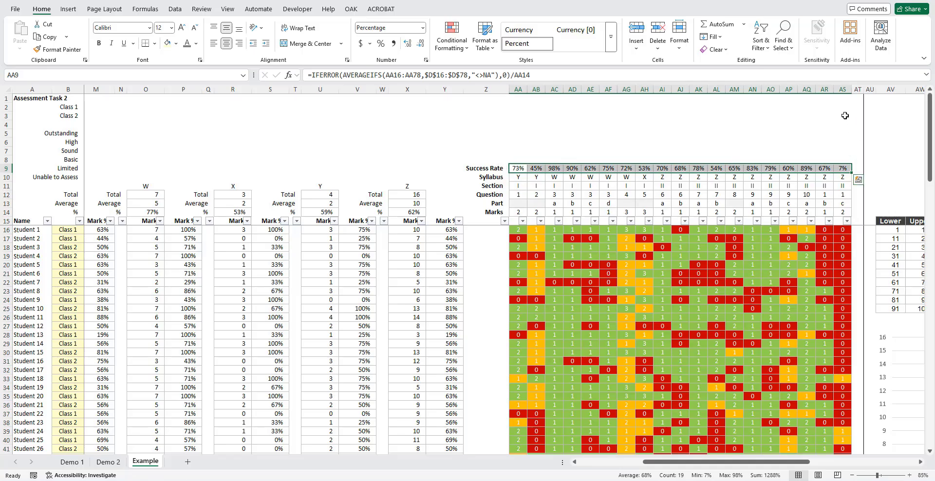
left_click(843, 89)
scroll(824, 316, "down", 10)
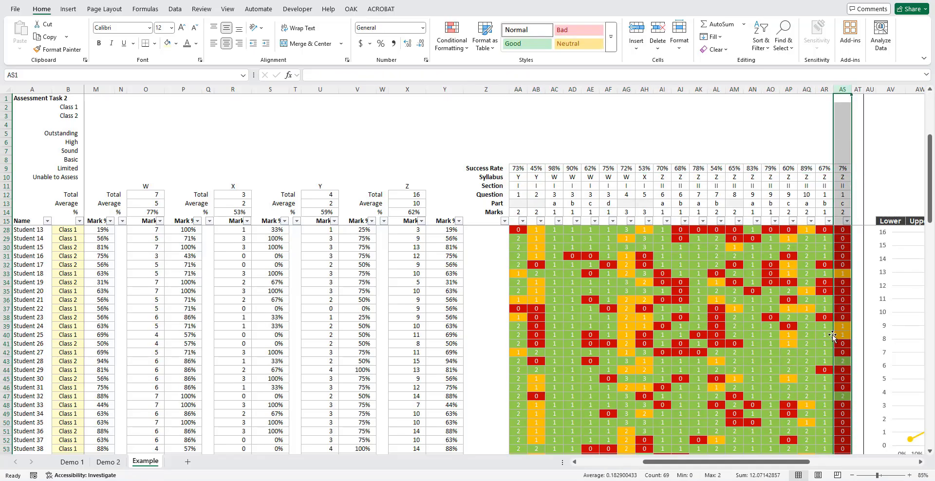
scroll(846, 360, "down", 4)
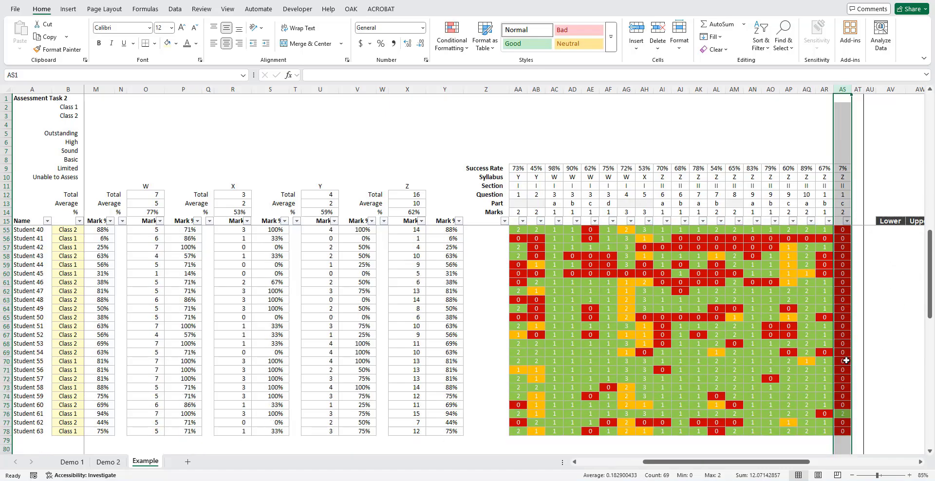
scroll(839, 389, "up", 14)
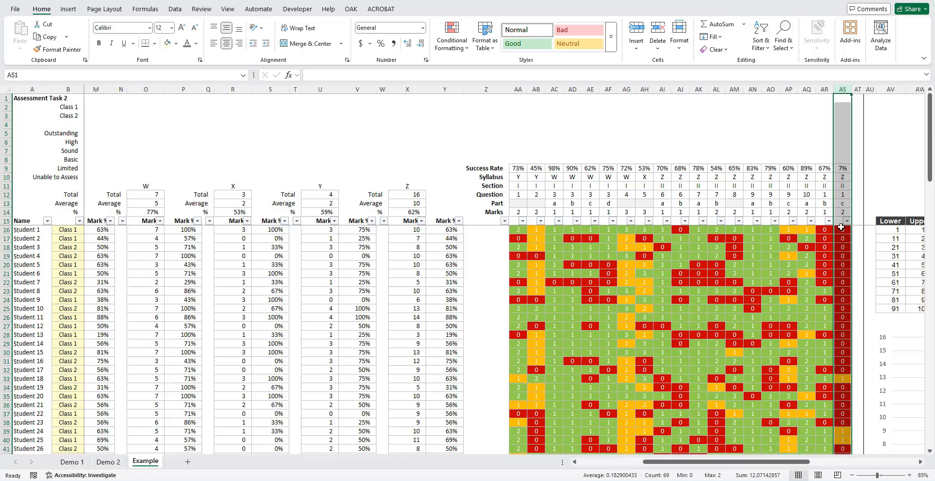
Step: Examine the colour-coded marks grid across all students on the Example sheet, including Student 18's mark in AS33
left_click(841, 380)
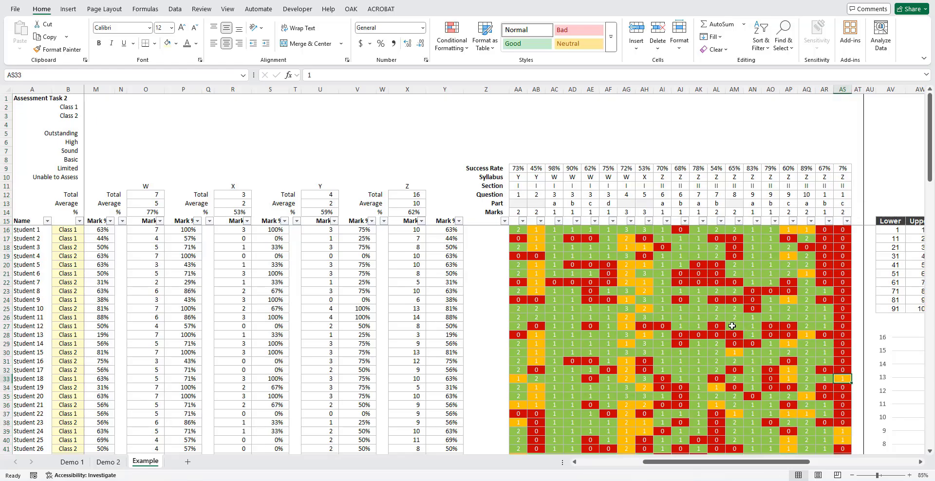
scroll(574, 340, "down", 1)
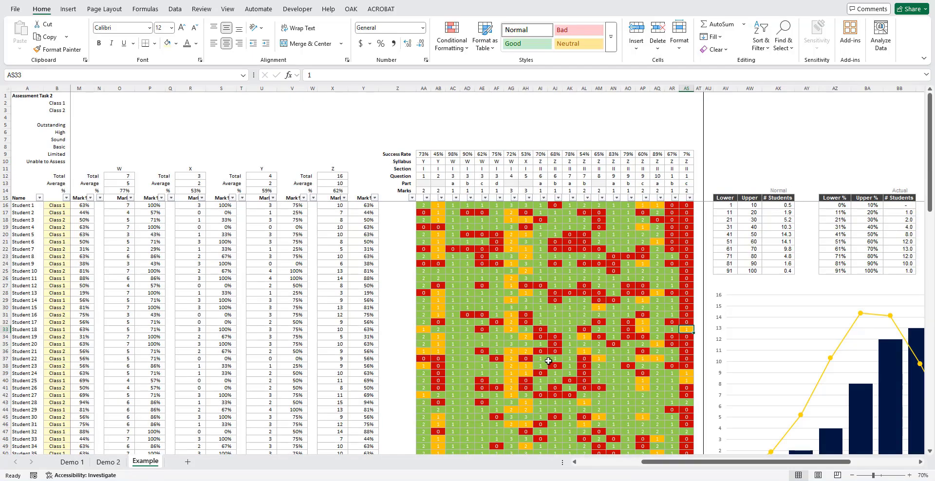
scroll(567, 325, "up", 1)
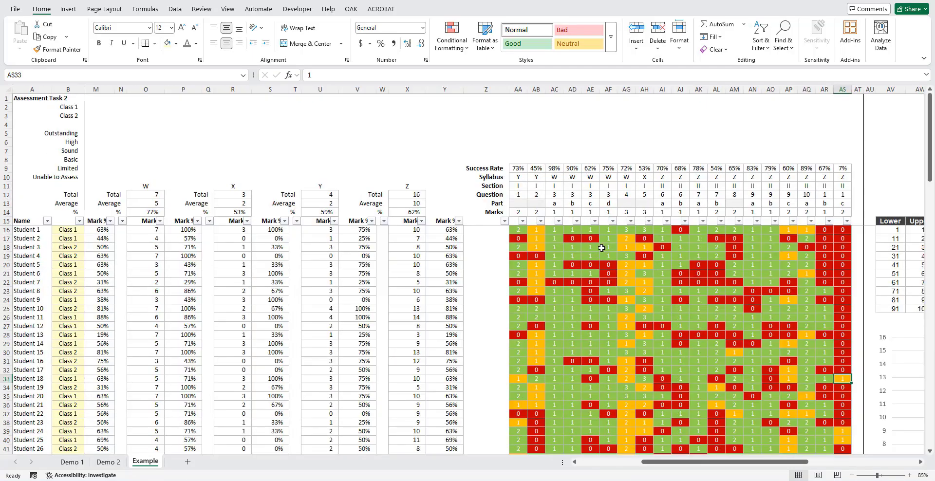
scroll(746, 335, "down", 9)
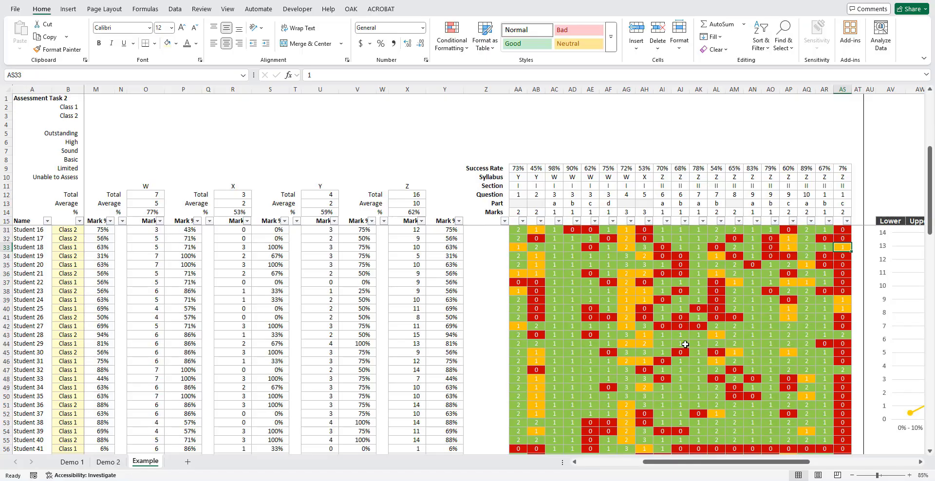
scroll(686, 344, "up", 9)
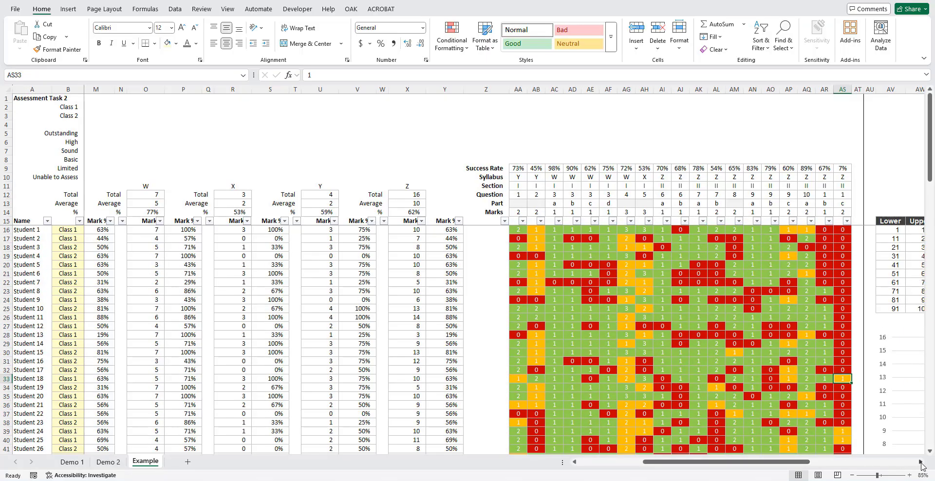
Step: Examine the Normal versus Actual distribution chart and its tables on the Example sheet with the ribbon collapsed
scroll(921, 465, "right", 11)
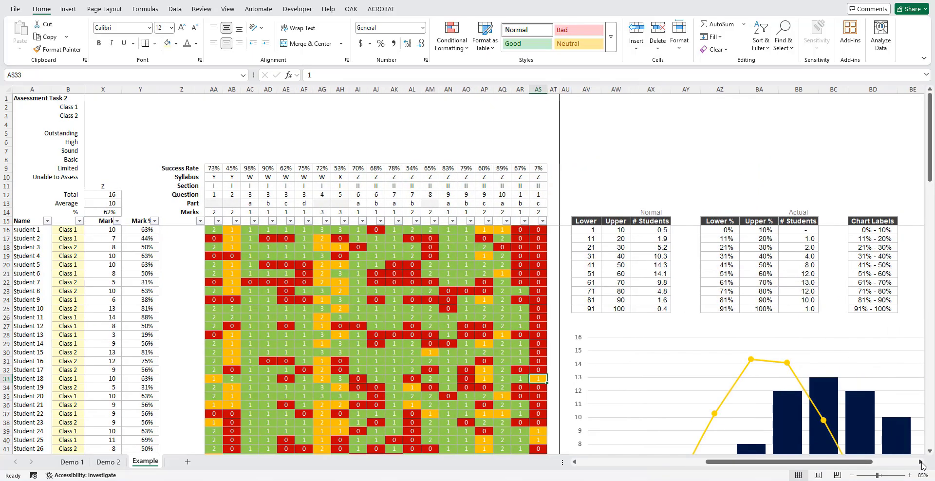
scroll(921, 466, "right", 7)
scroll(706, 355, "down", 4)
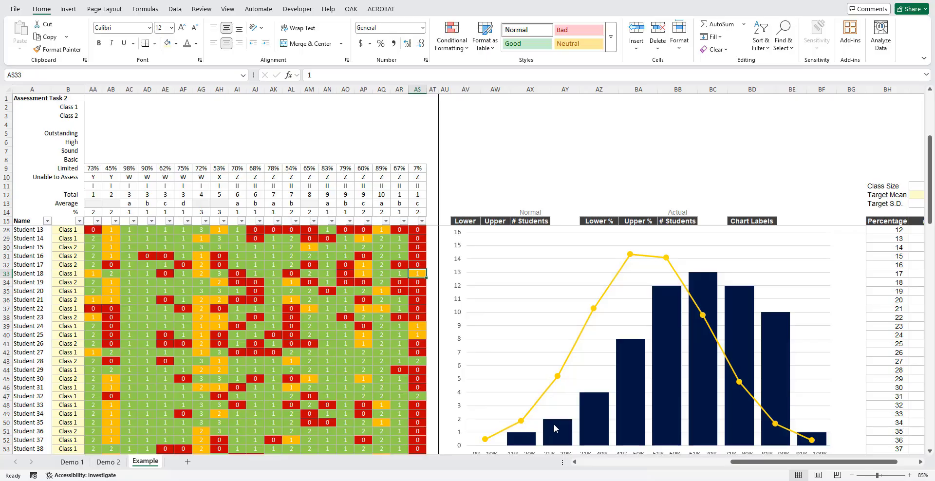
double_click(49, 14)
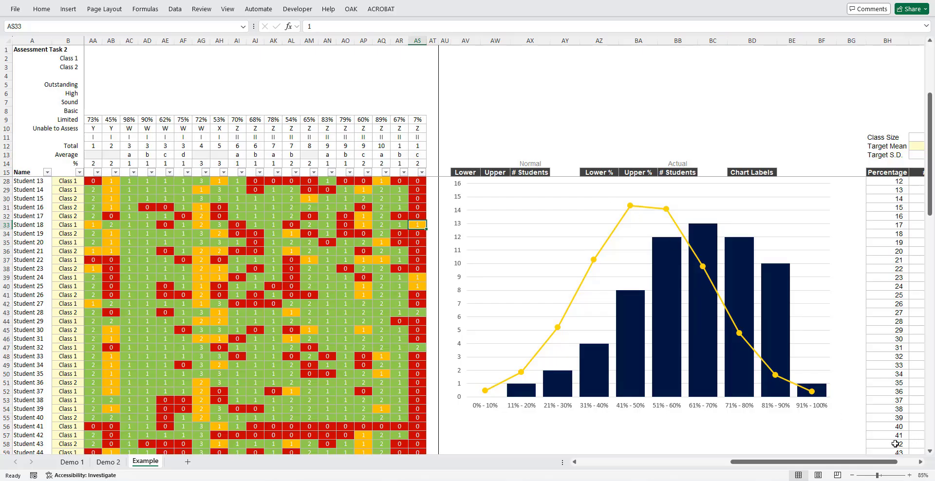
left_click(920, 461)
left_click(921, 462)
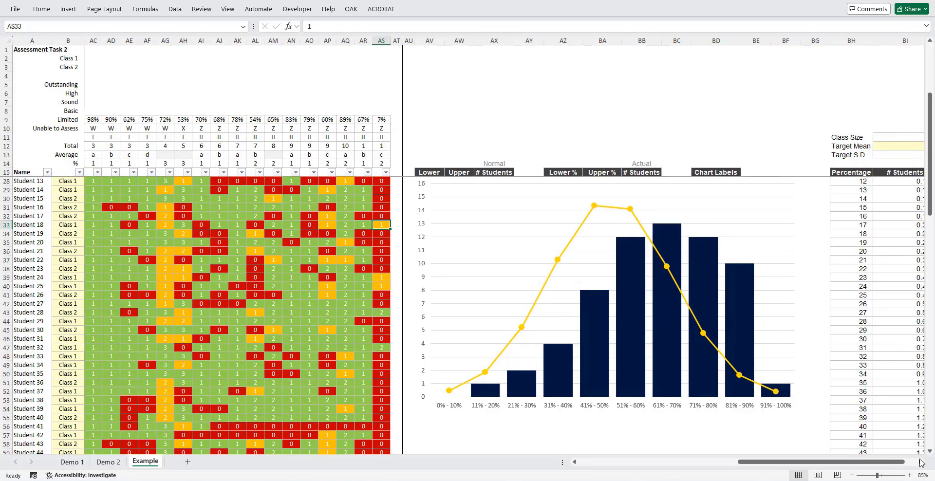
left_click(921, 462)
Step: Try a Target Mean of 65 in BI12, and set it back to 50 to compare the normal curve with the actual results
left_click(875, 145)
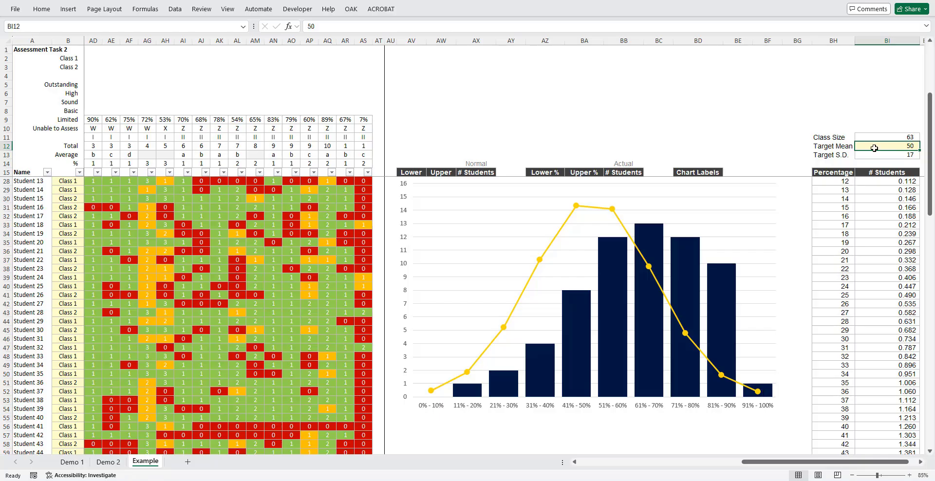
type("65")
key("ctrl+Return")
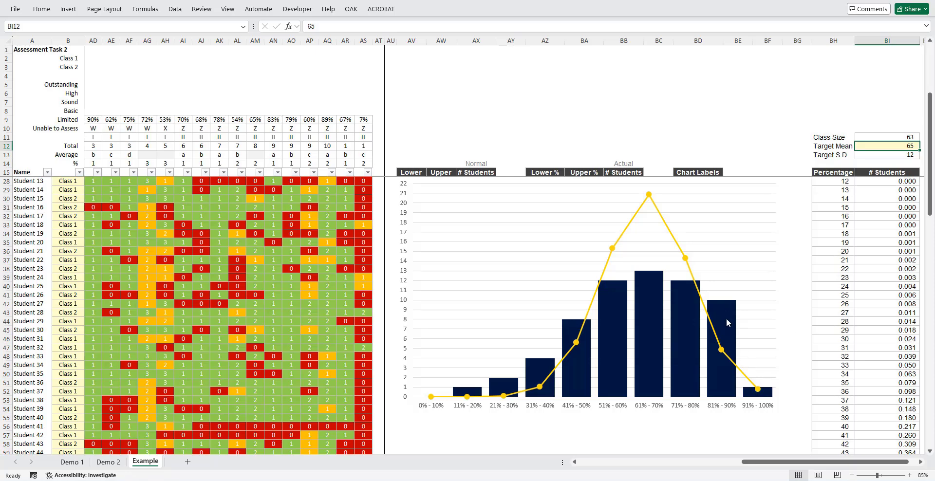
type("50")
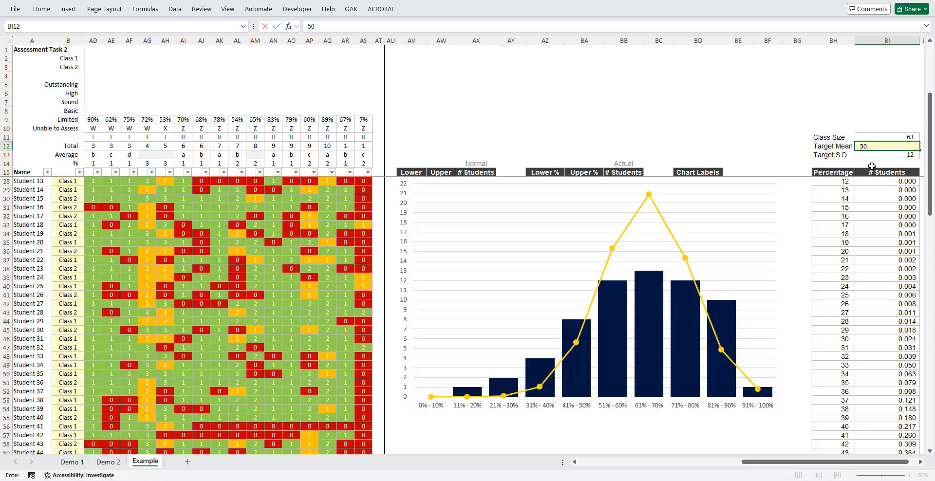
key("ctrl+Return")
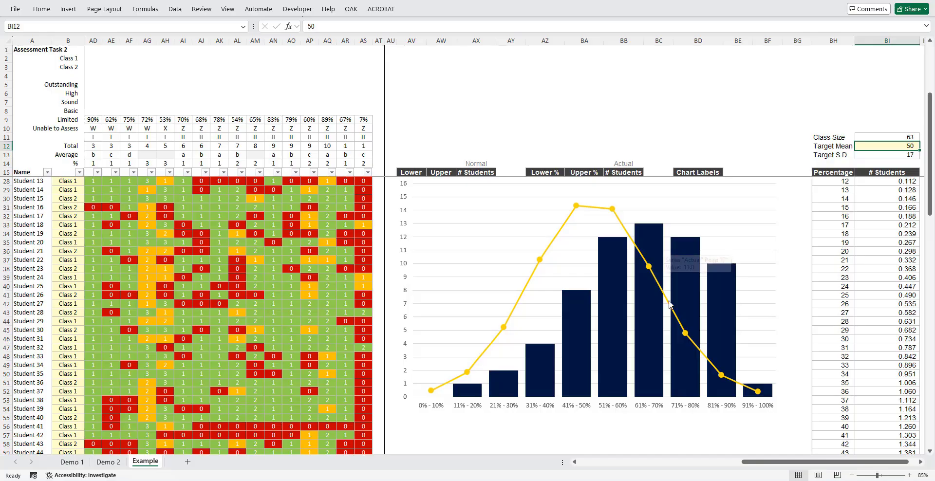
mouse_move(669, 304)
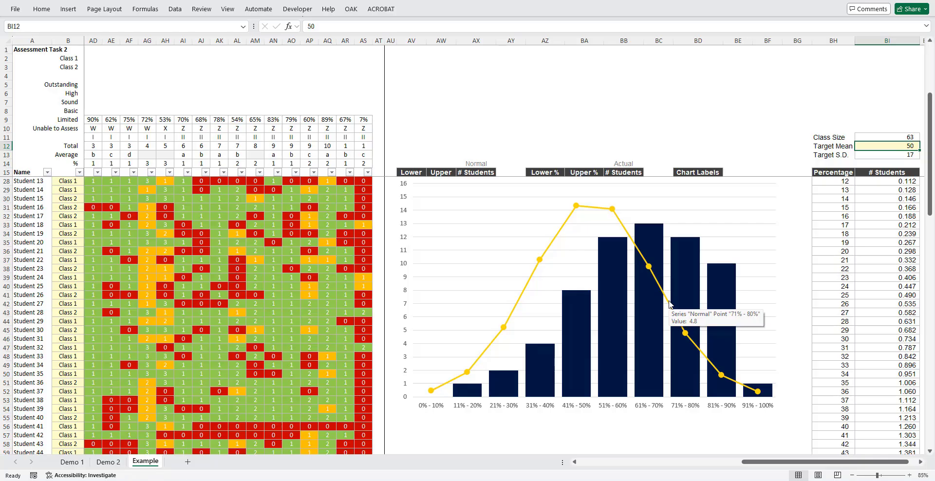
Step: Review the Example sheet's student summary columns and select the question marks N12:W21 on the Demo 1 sheet
left_click_drag(753, 463, 588, 469)
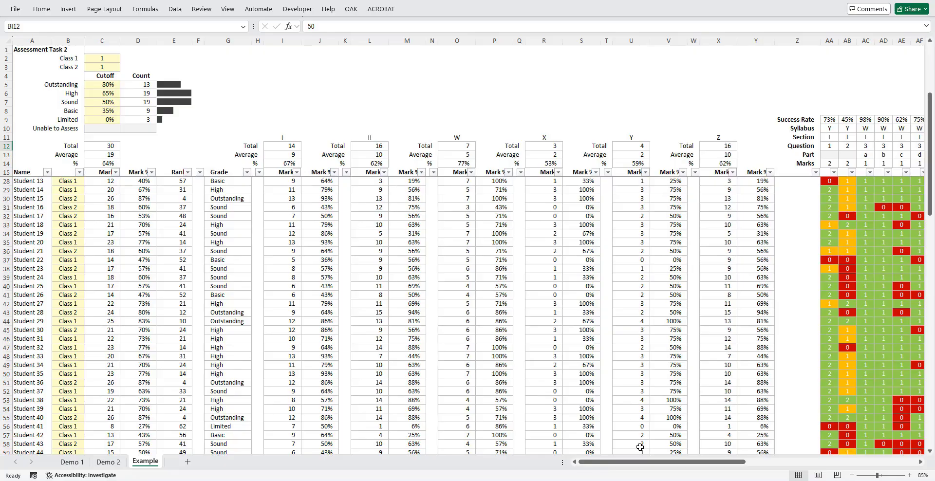
mouse_move(643, 463)
left_mouse_down()
mouse_move(703, 461)
mouse_move(633, 462)
left_mouse_up()
left_click(72, 462)
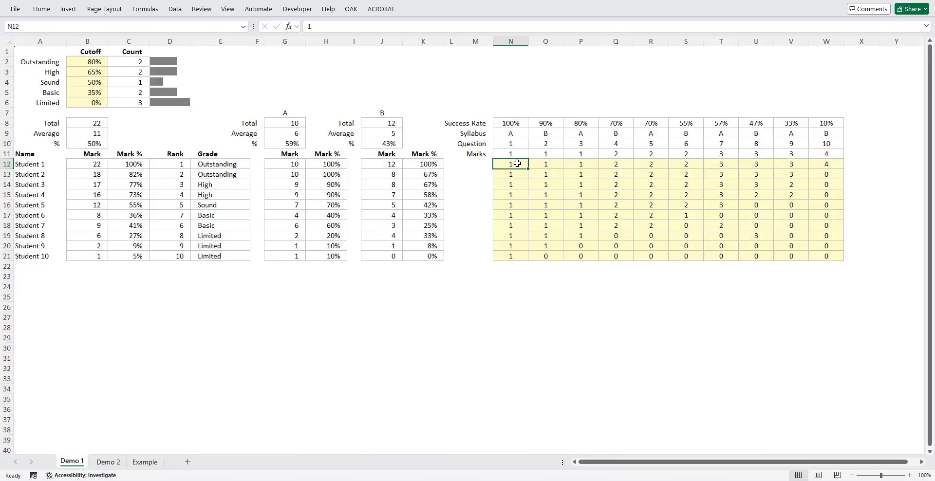
mouse_move(517, 164)
left_mouse_down()
mouse_move(626, 219)
mouse_move(825, 256)
left_mouse_up()
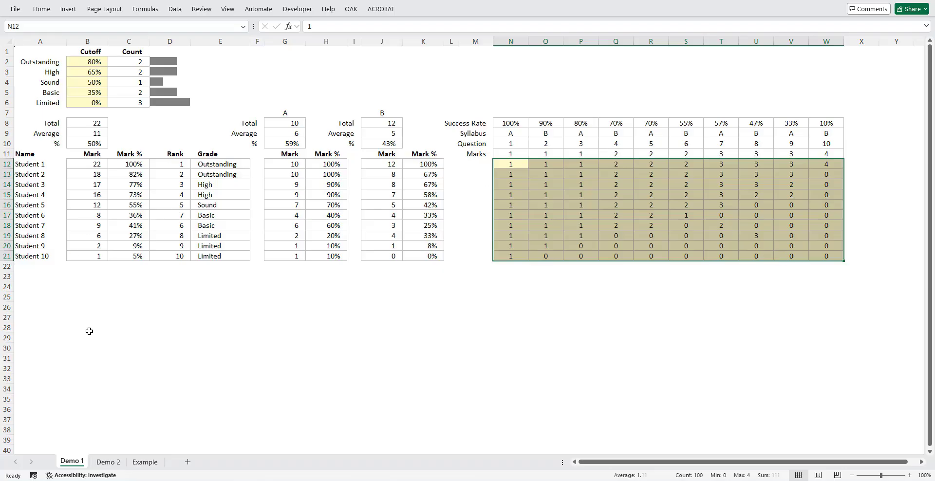
Step: On the Demo 2 sheet, enter the heading Name in A10 and fill A11:A20 with Student 1 to Student 10
left_click(117, 465)
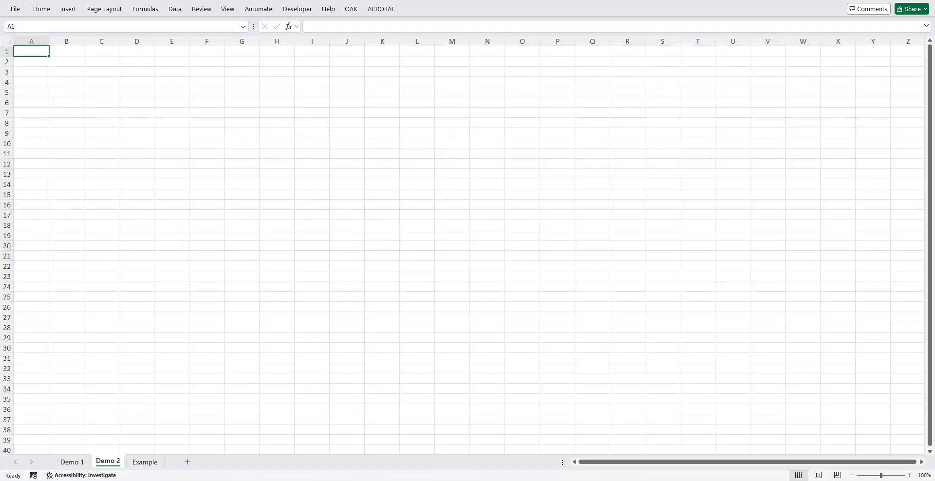
key("alt+Tab")
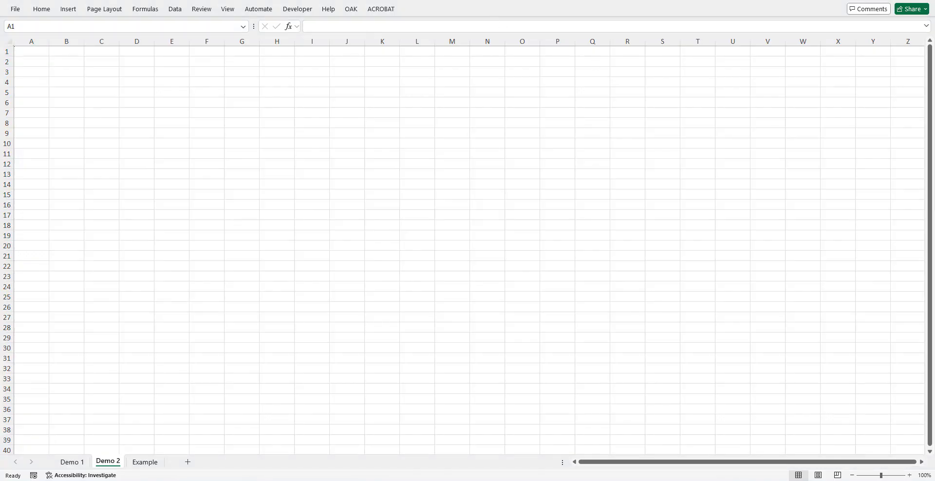
key("alt+Tab")
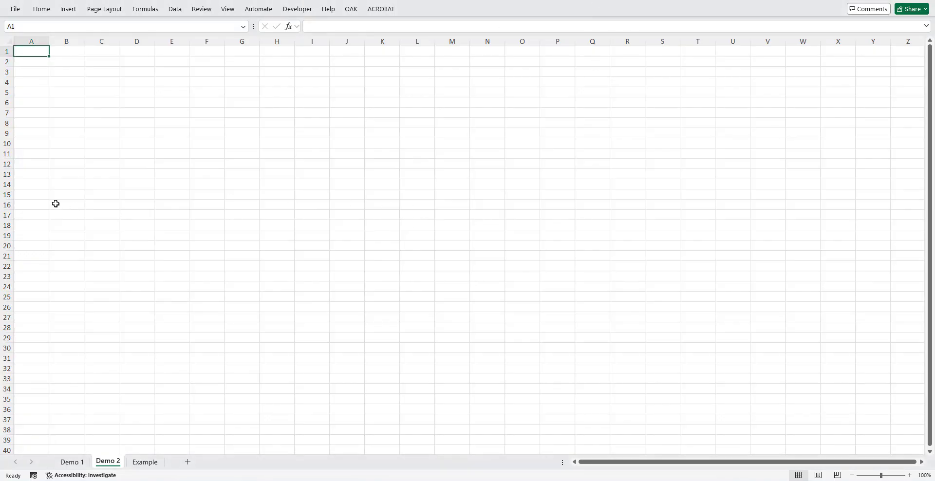
left_click(24, 148)
type("Name")
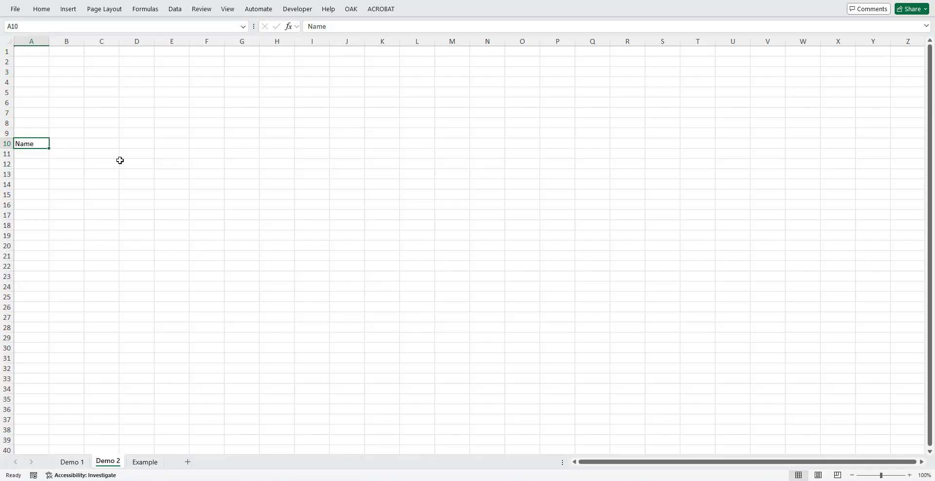
key("Return")
type("Student 1")
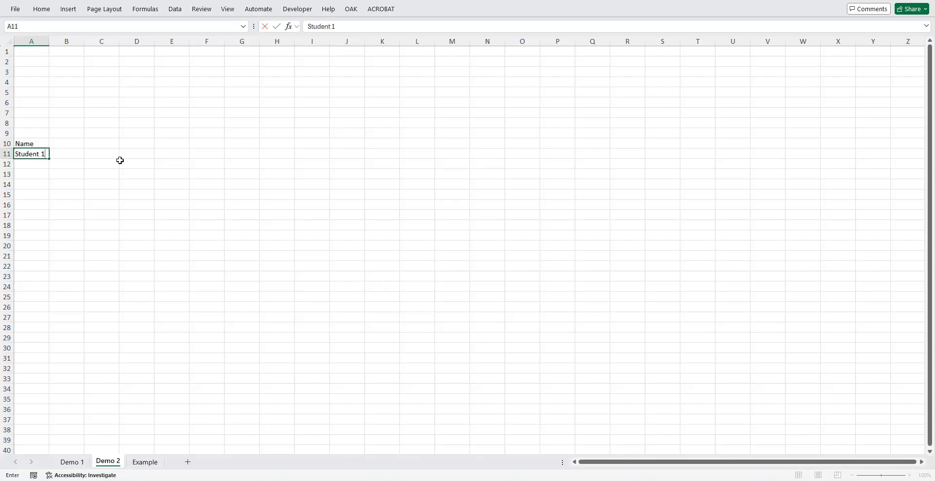
key("Return")
left_click(44, 152)
left_click_drag(49, 159, 49, 248)
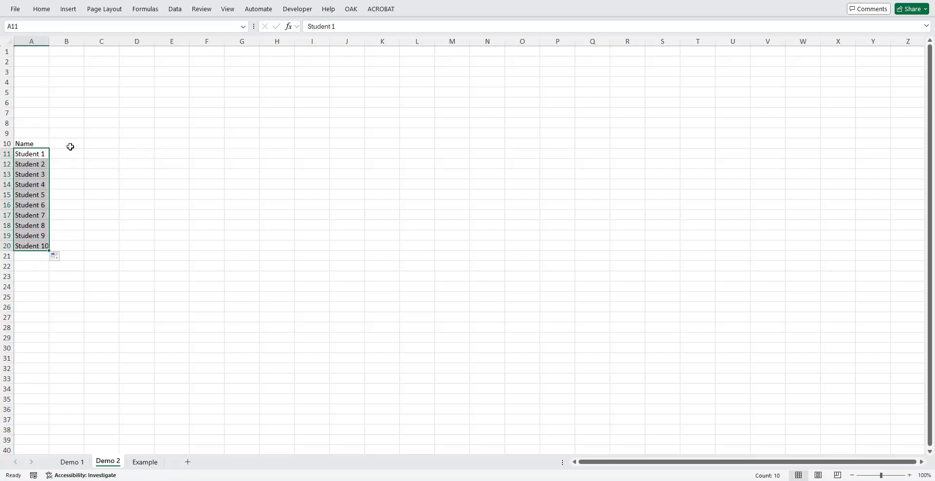
Step: Enter the headings Score, Grade and Dot Points in B10:D10 and widen column D to fit its heading
left_click(71, 146)
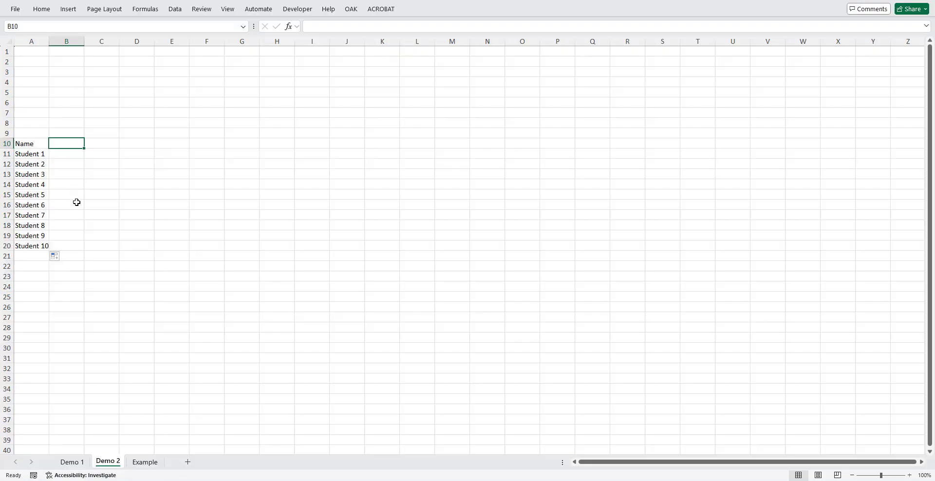
type("Score")
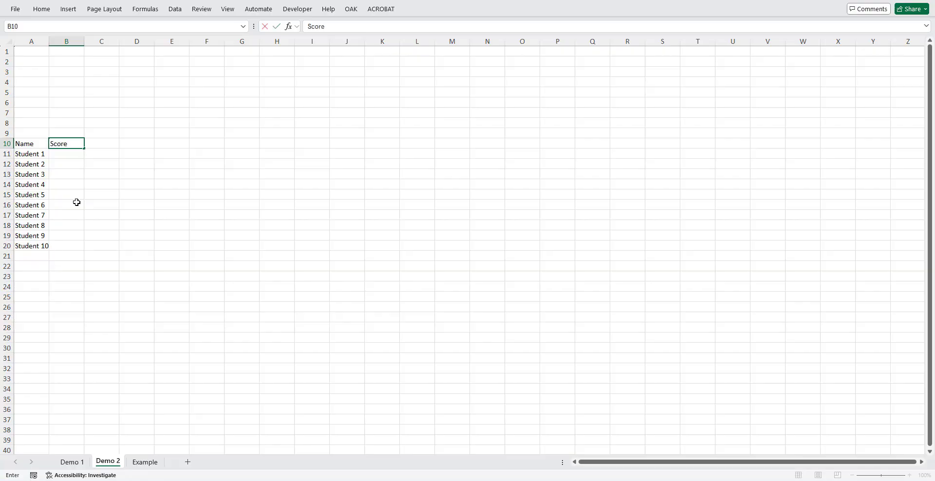
key("Tab")
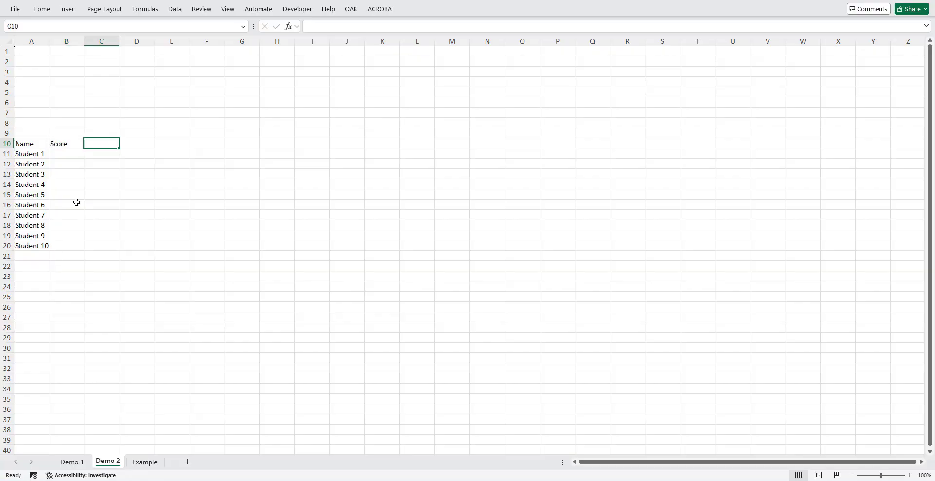
type("Grade")
key("Tab")
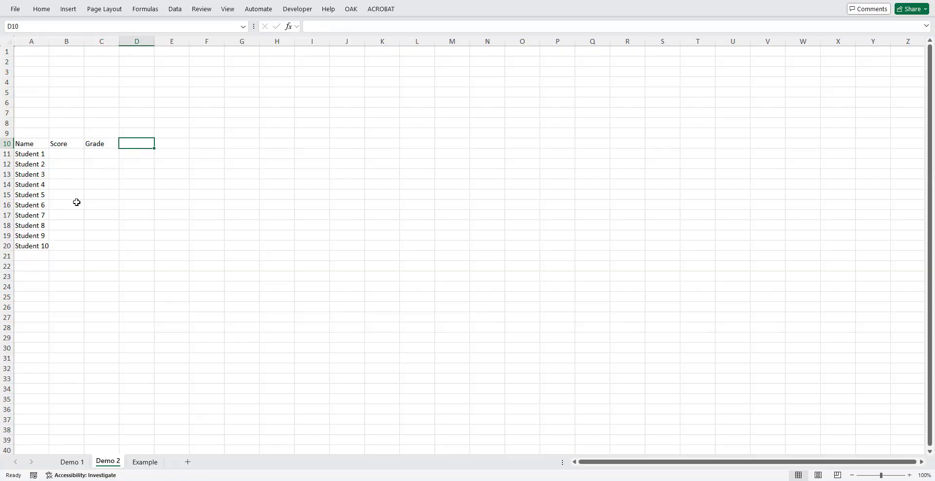
key("Tab")
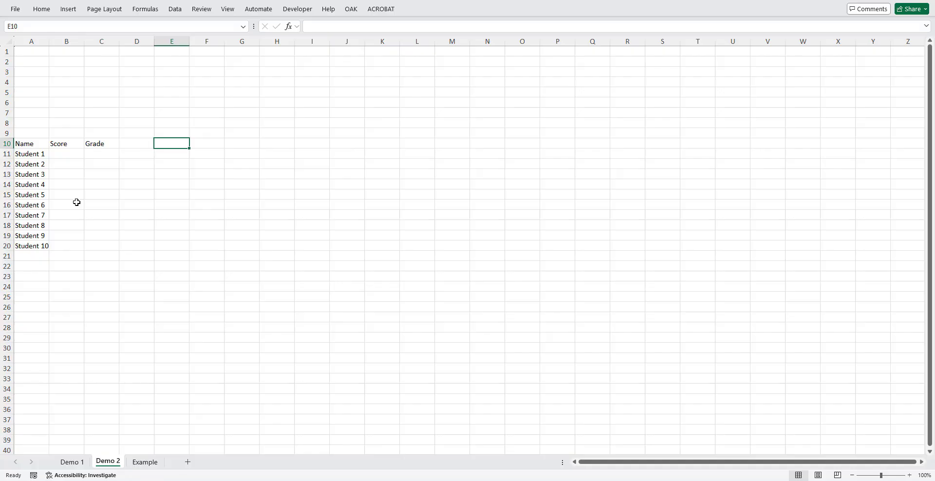
key("Left")
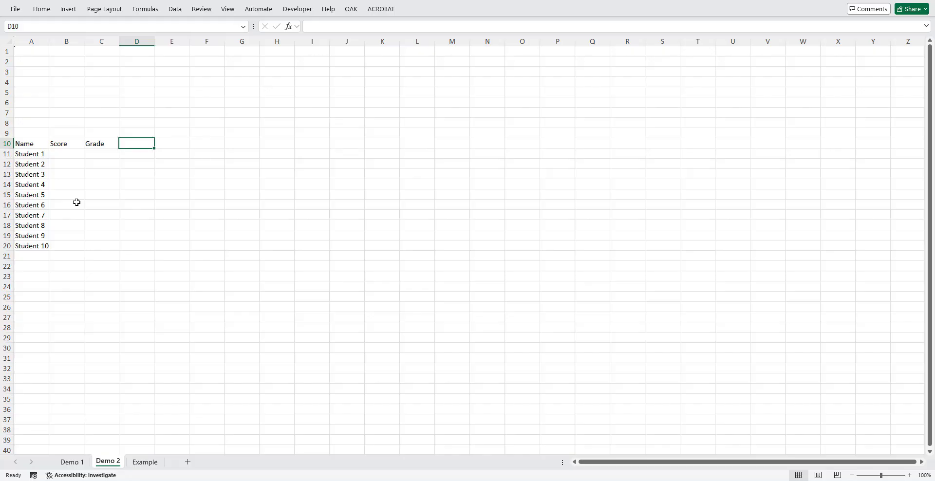
type("Dot")
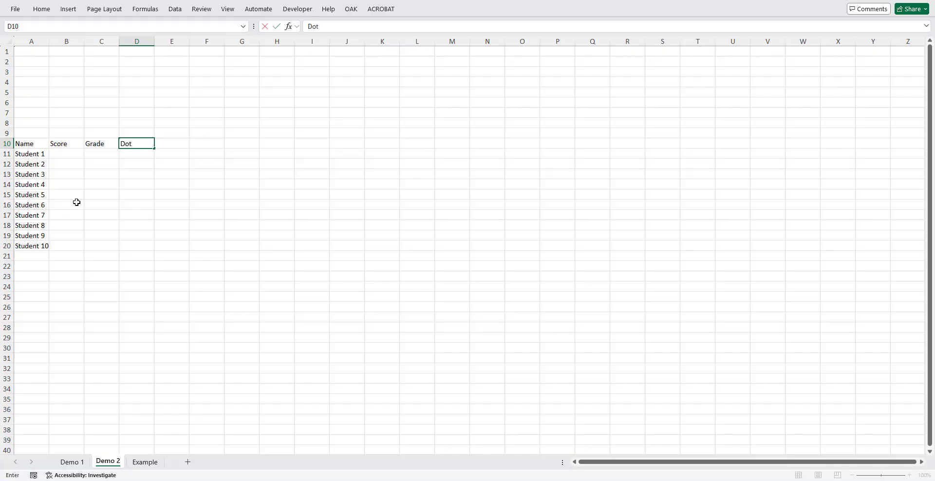
type(" Points")
key("ctrl+Return")
left_click_drag(155, 42, 158, 42)
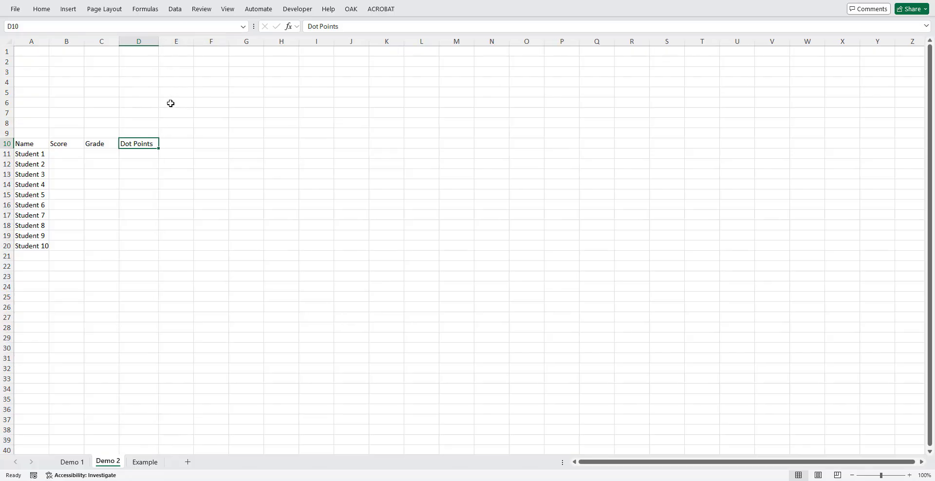
Step: Enter the label Weight in D9 and the dot point headings X, Y and Z in E10:G10
left_click(147, 133)
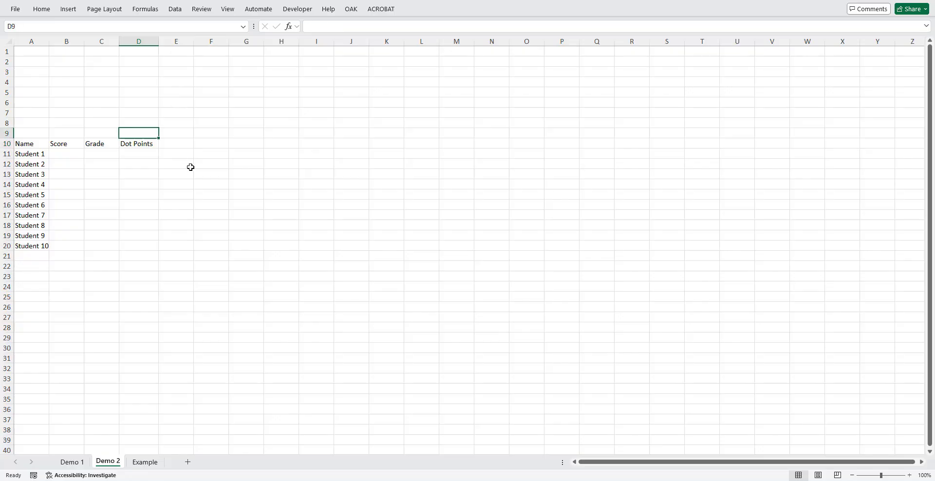
type("Weight")
left_click(175, 145)
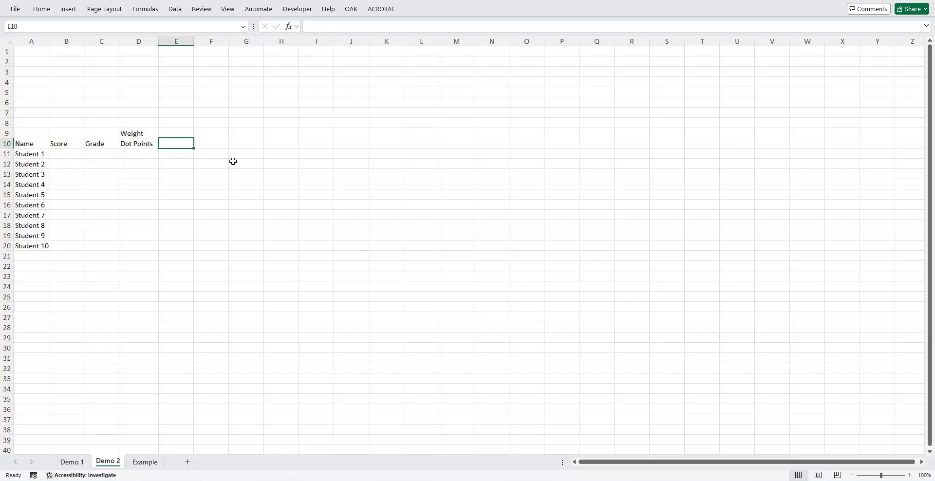
type("X")
key("Tab")
type("Y")
key("Tab")
type("Z")
key("Return")
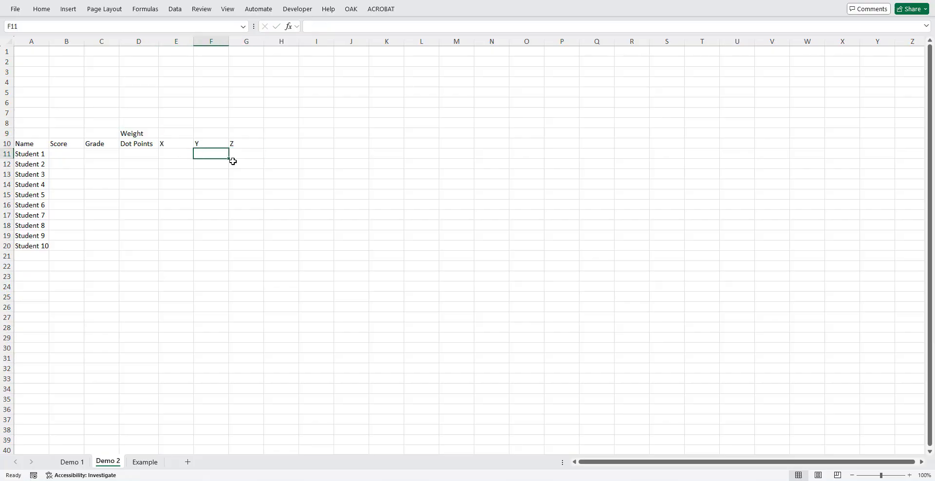
Step: Format the mark entry cells E11:G20 with grey outline and inside borders and a light yellow fill
key("Left")
left_click_drag(181, 154, 231, 243)
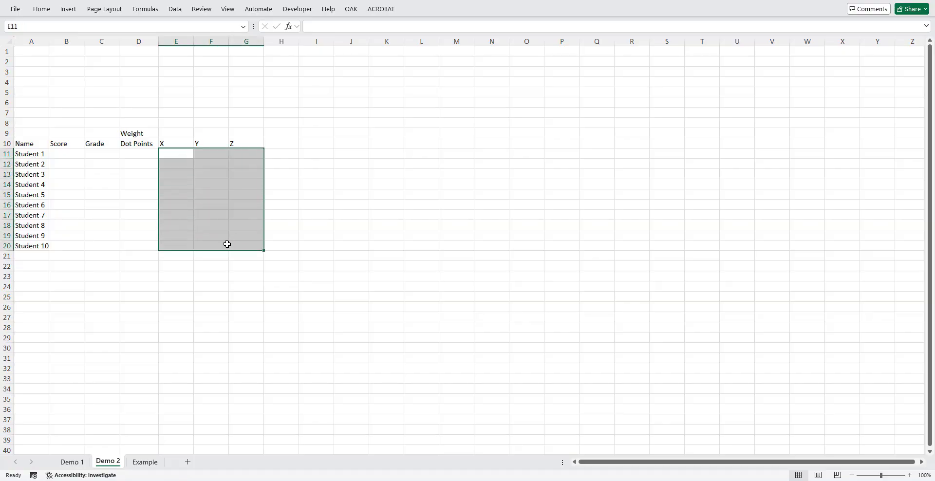
key("ctrl+1")
left_click(538, 115)
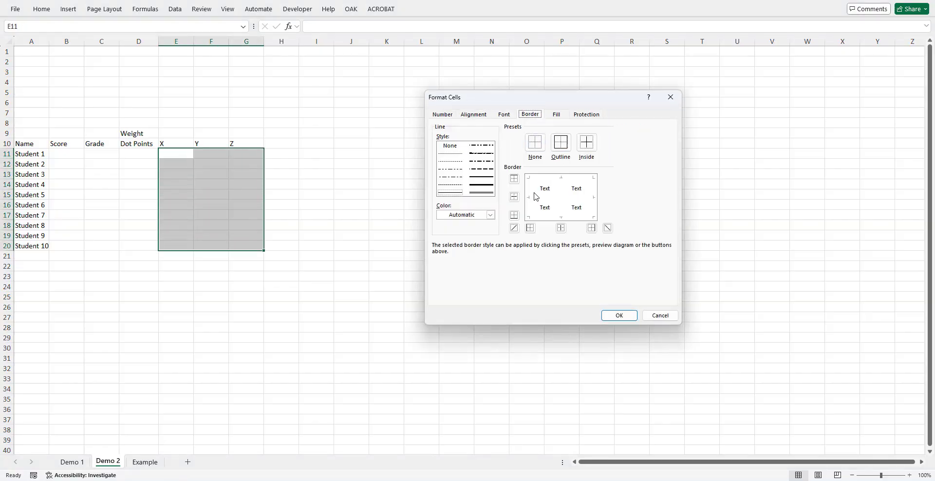
left_click(490, 215)
left_click(445, 300)
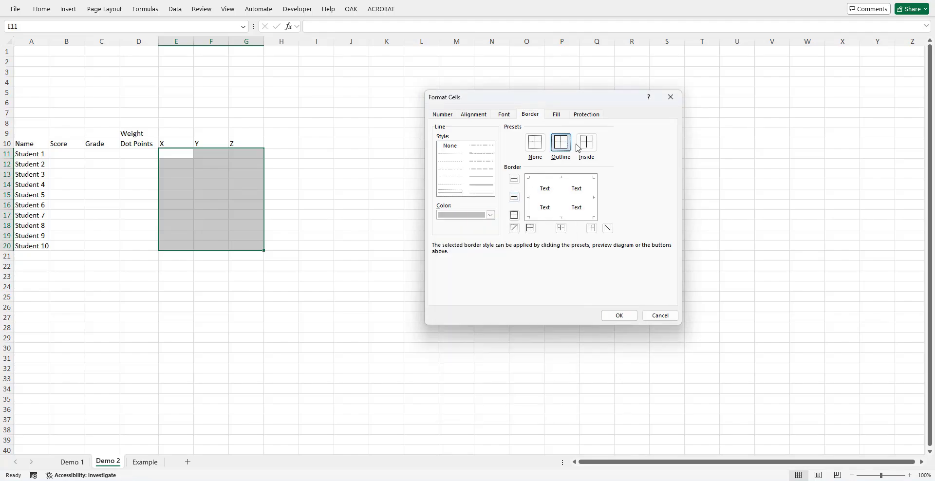
left_click(580, 145)
left_click(557, 114)
left_click(500, 226)
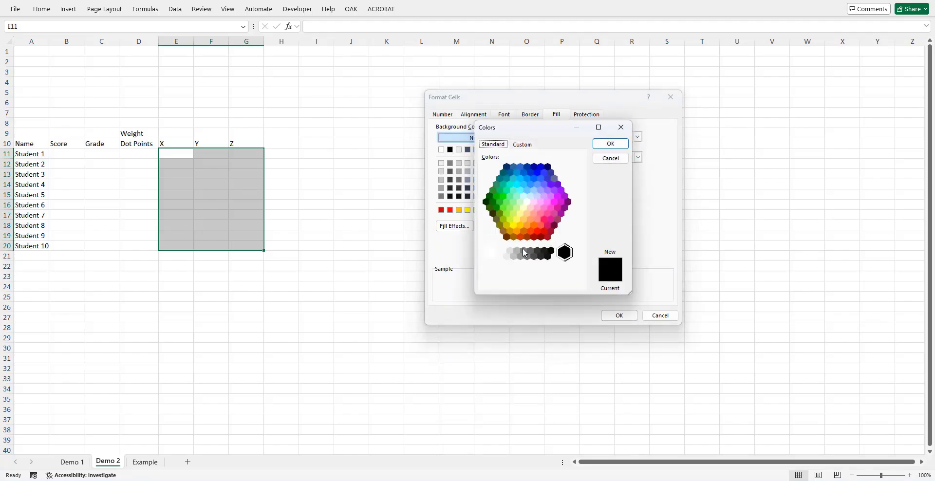
left_click(524, 208)
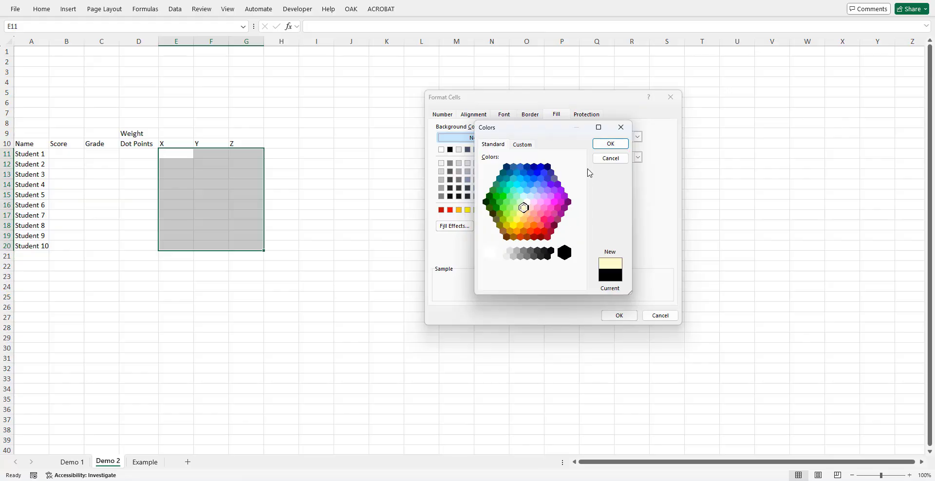
left_click(611, 146)
left_click(618, 316)
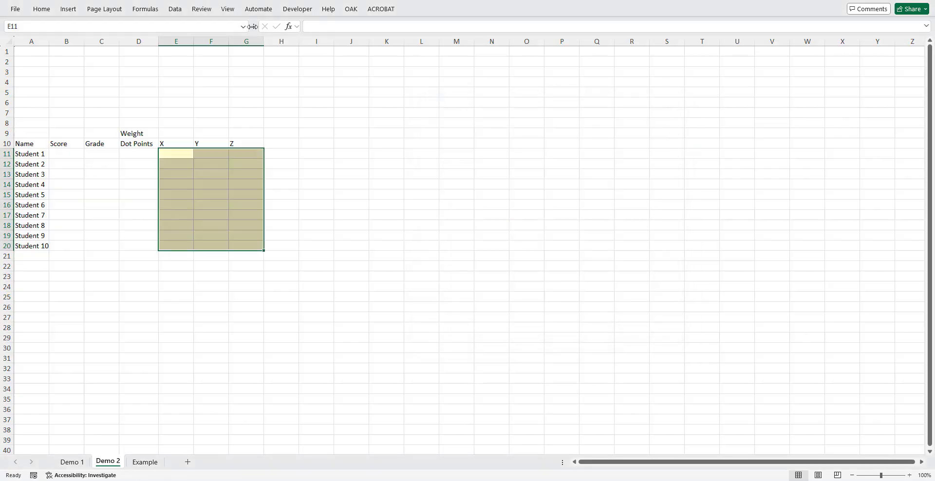
Step: Hide the sheet's gridlines and centre the contents of E10:G20
left_click(233, 11)
left_click(301, 38)
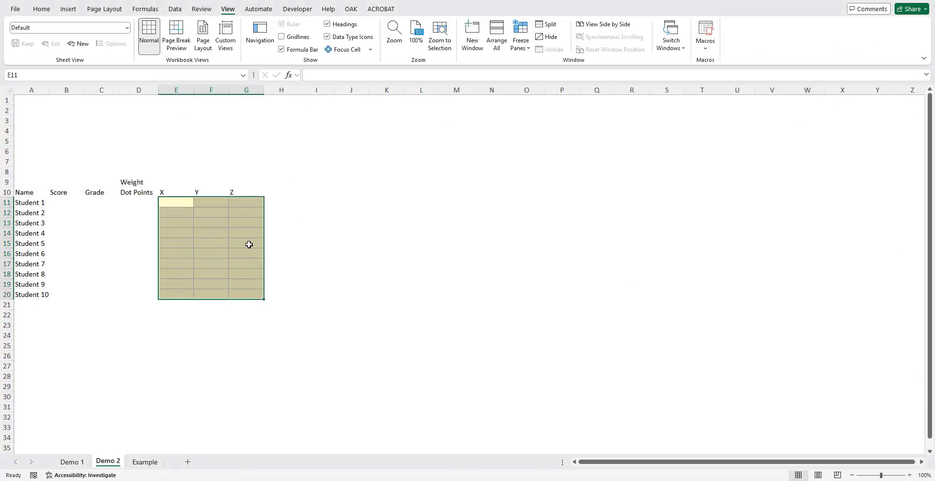
left_click_drag(180, 191, 246, 294)
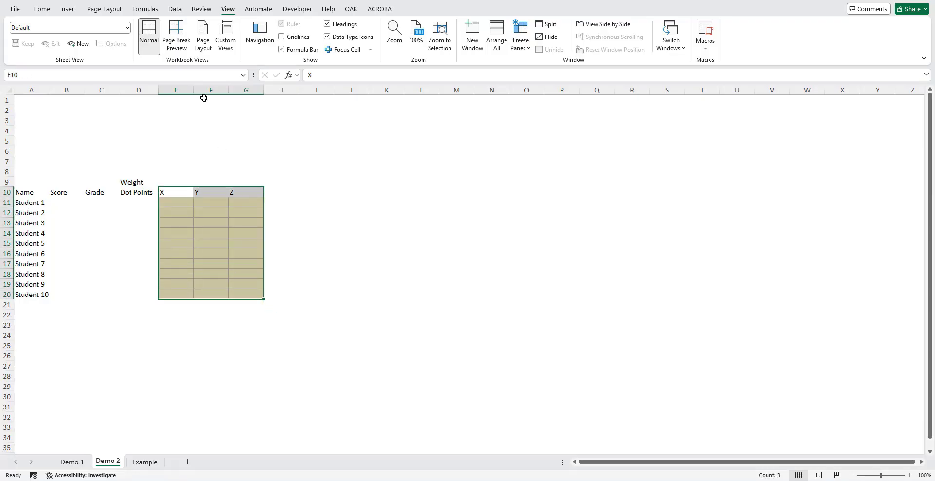
left_click(42, 11)
left_click(227, 43)
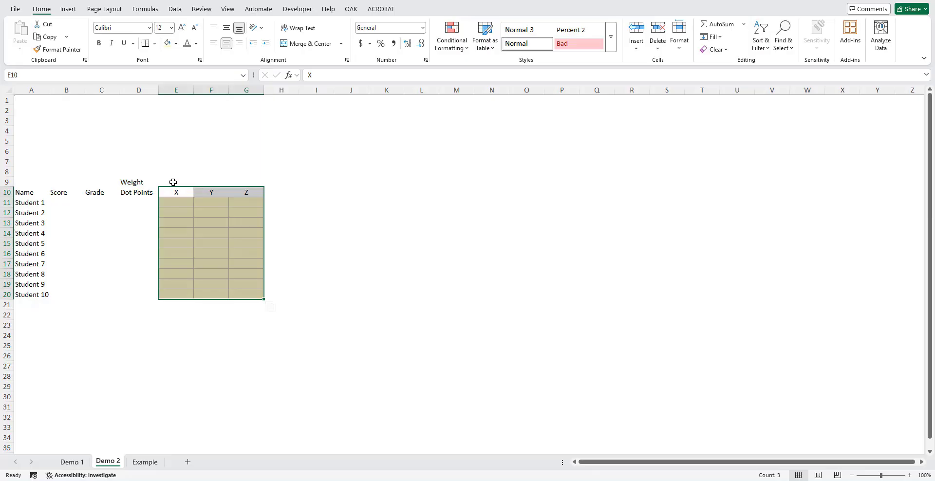
Step: Add grey outline and inside borders to the weight and dot point heading cells E9:G10
left_click_drag(173, 183, 243, 191)
key("ctrl+1")
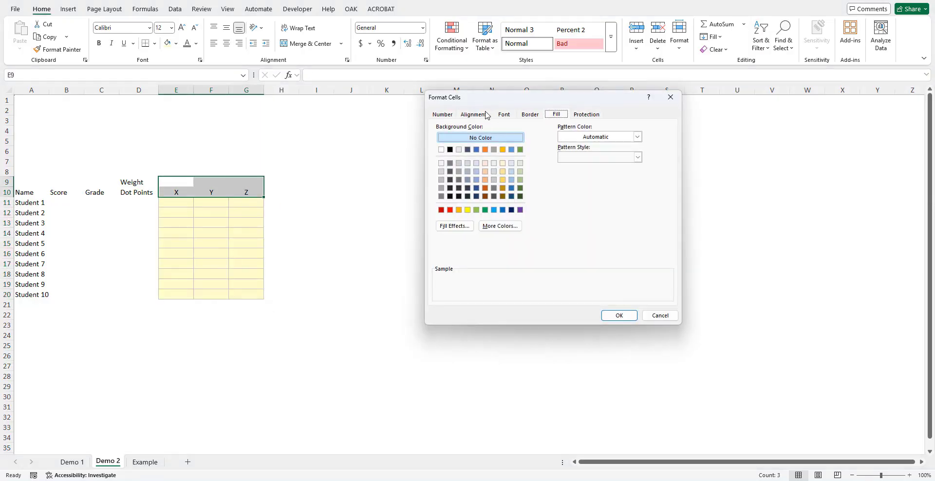
left_click(533, 115)
left_click(561, 142)
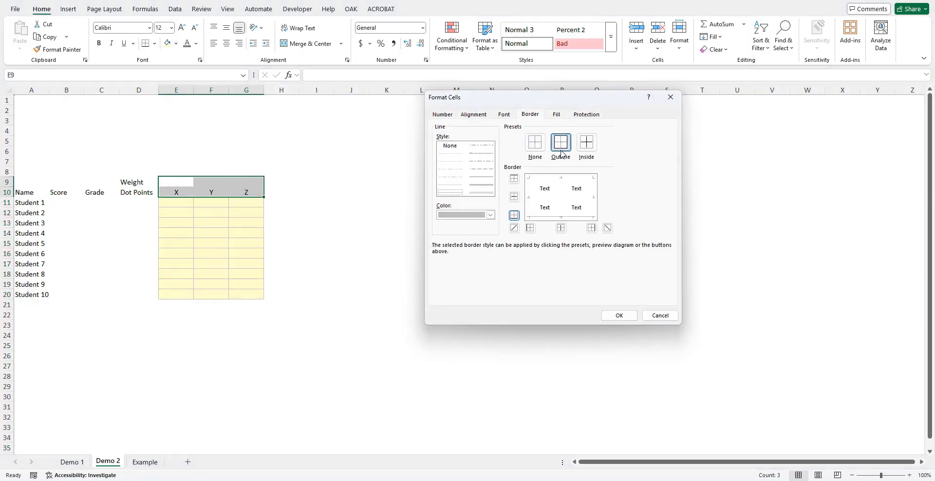
left_click(586, 142)
left_click(619, 315)
left_click(180, 184)
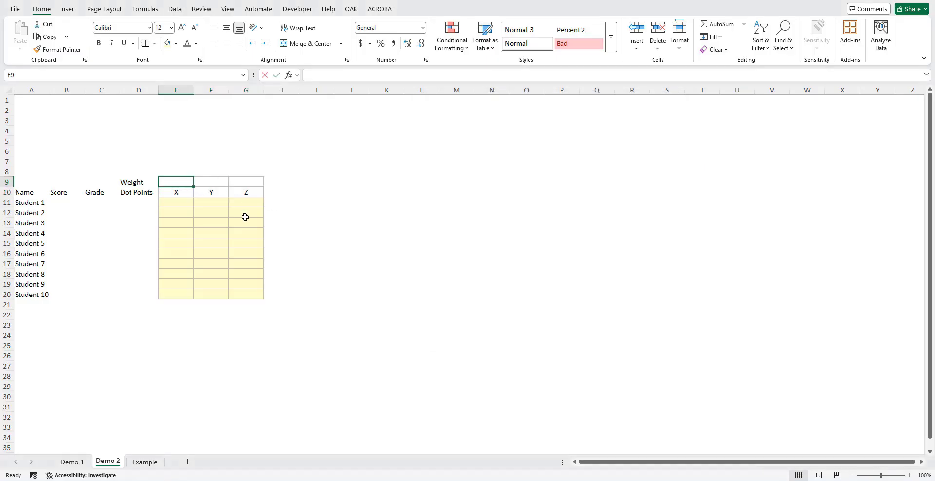
type("20")
key("Tab")
type("3")
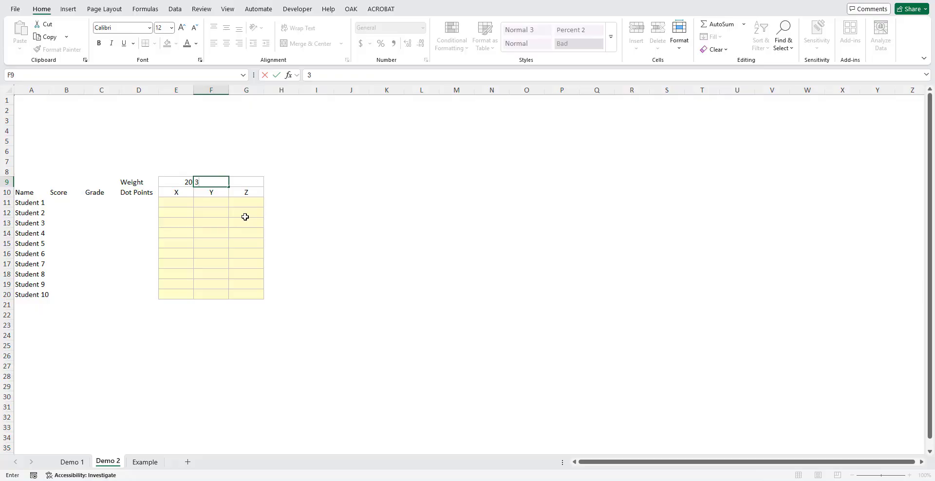
key("Escape")
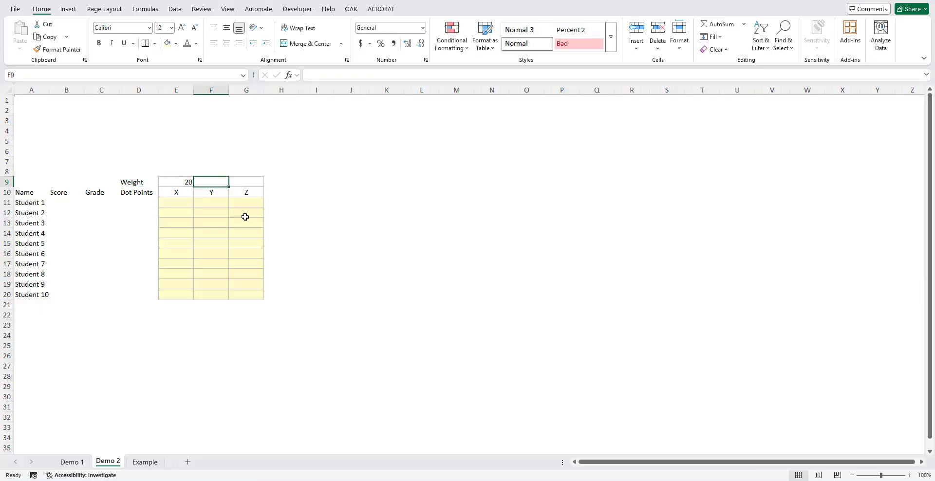
key("ctrl+z")
Step: Enter the weights 20%, 30% and 50% in E9:G9 as centred percentages
left_click_drag(183, 181, 243, 180)
left_click(380, 44)
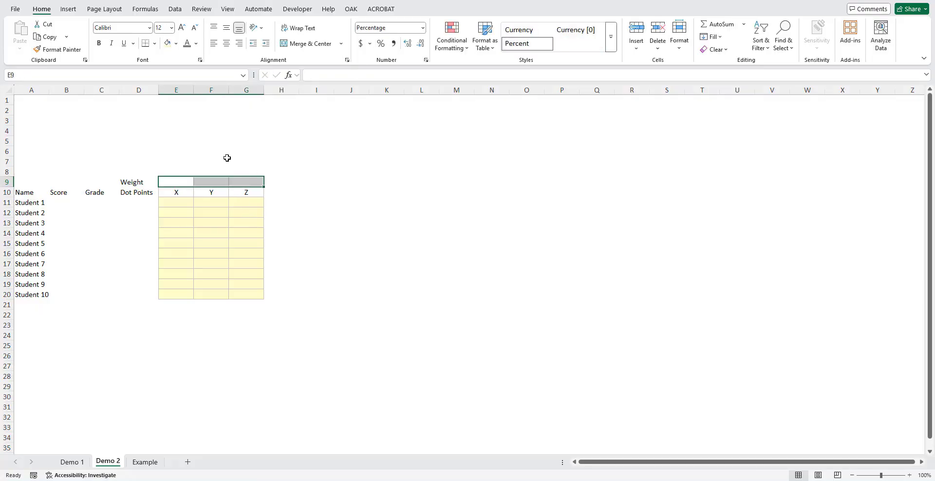
left_click(176, 181)
type("20")
key("Tab")
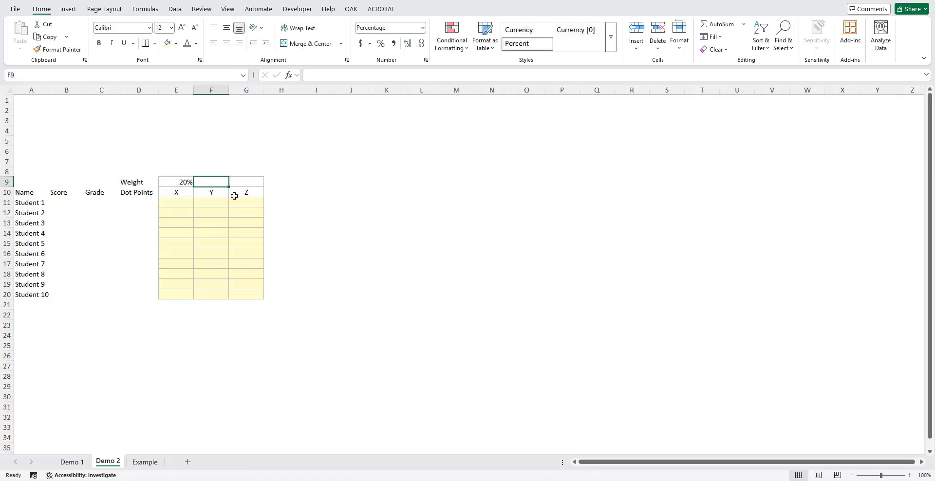
type("30")
key("Tab")
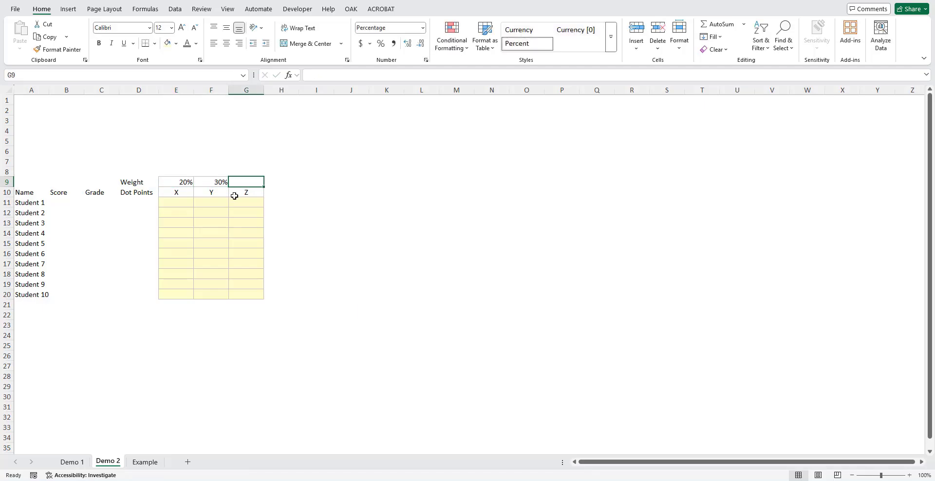
type("50")
key("Return")
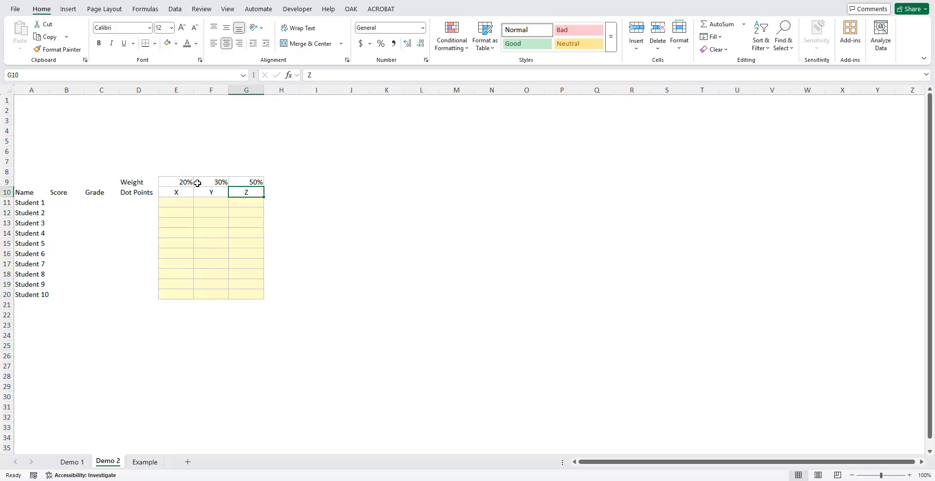
left_click_drag(197, 183, 246, 182)
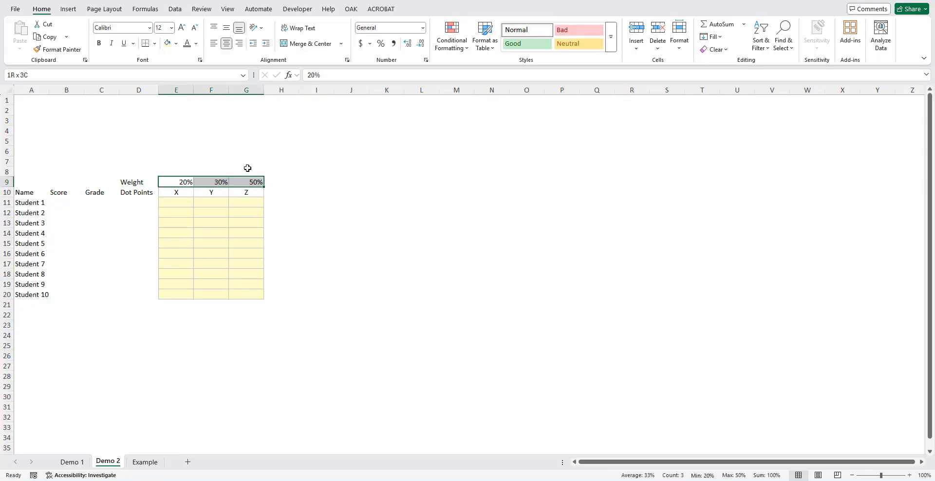
left_click(226, 43)
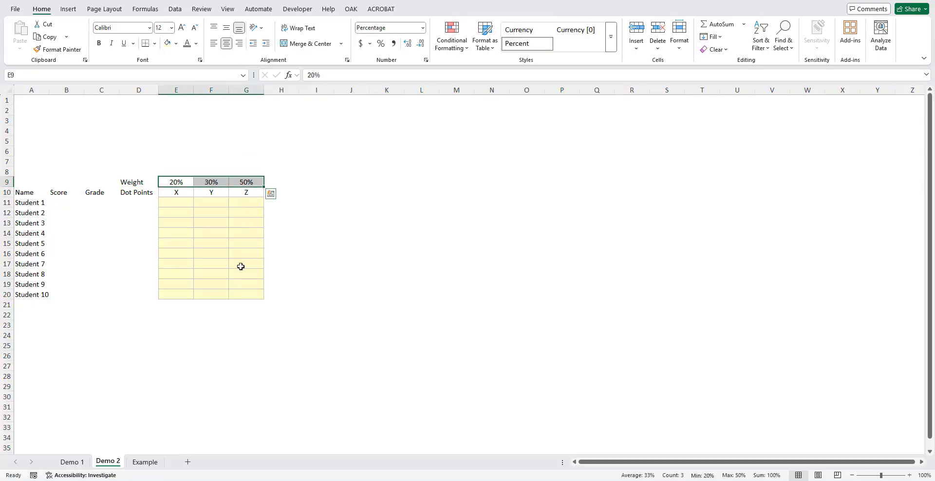
Step: Right-align the Weight and Dot Points labels in D9:D10 with an indent, and widen column A slightly
left_click_drag(142, 181, 143, 192)
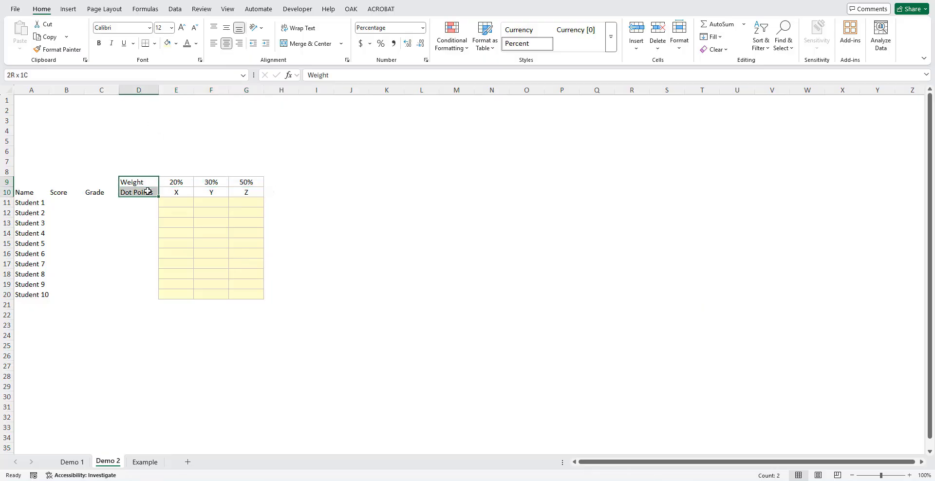
left_click(239, 44)
key("ctrl+1")
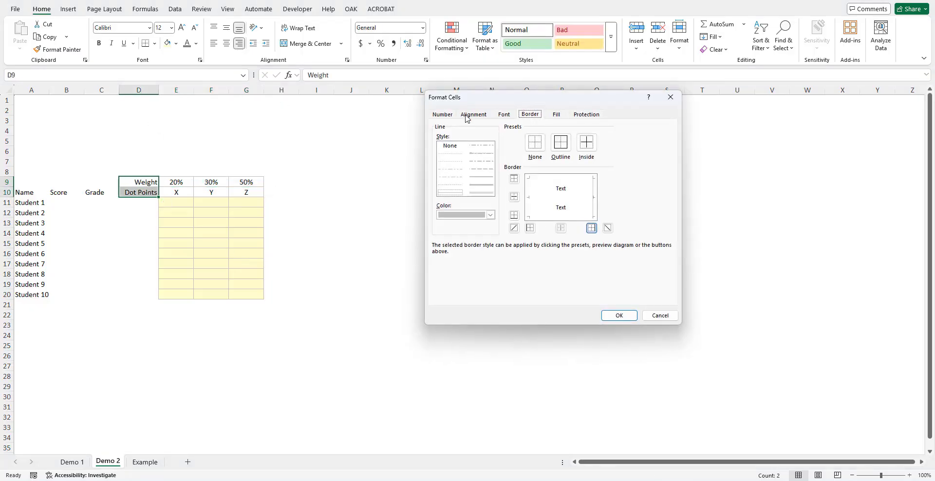
left_click(475, 115)
left_click(537, 154)
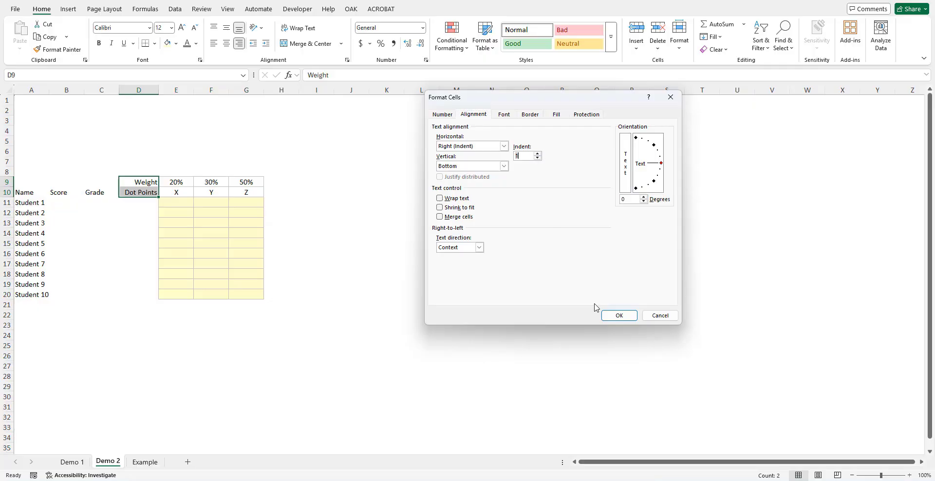
left_click(606, 312)
left_click(387, 236)
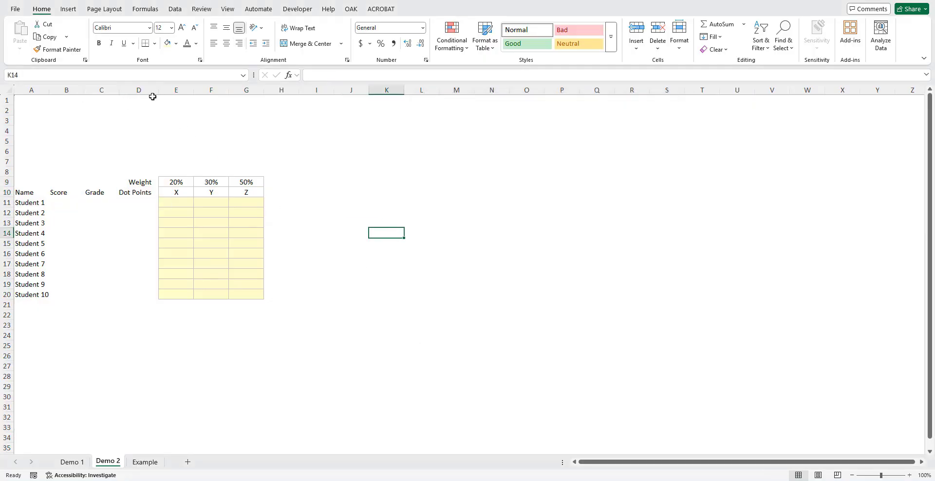
left_click_drag(48, 89, 59, 90)
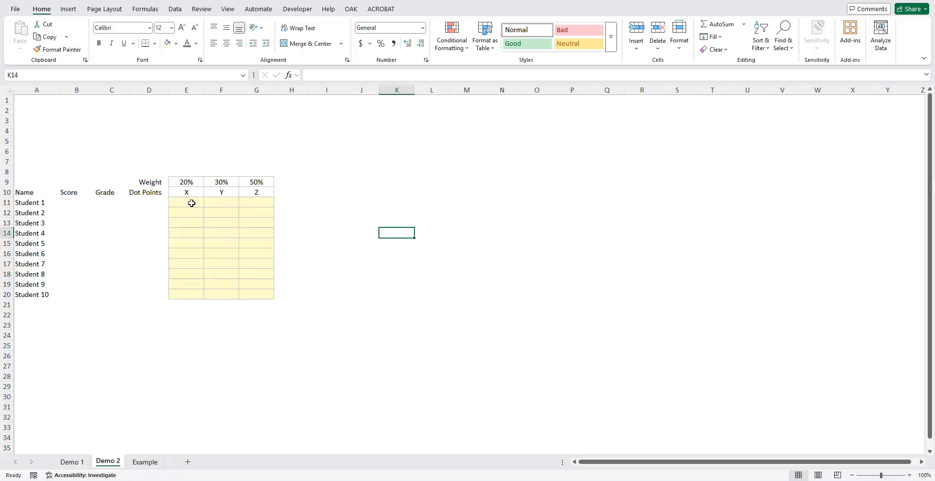
Step: Enter the headings Grade in I1 and Value in J1, and make both centred and bold
left_click(322, 99)
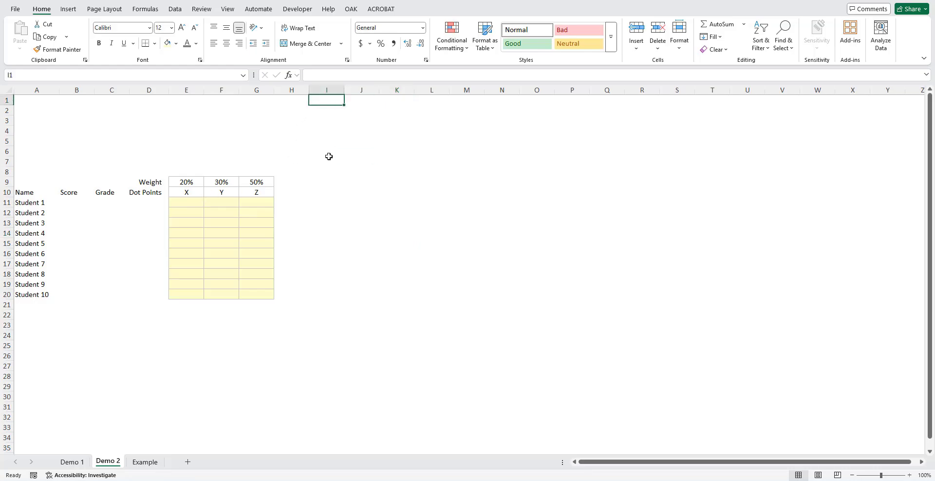
type("Grade")
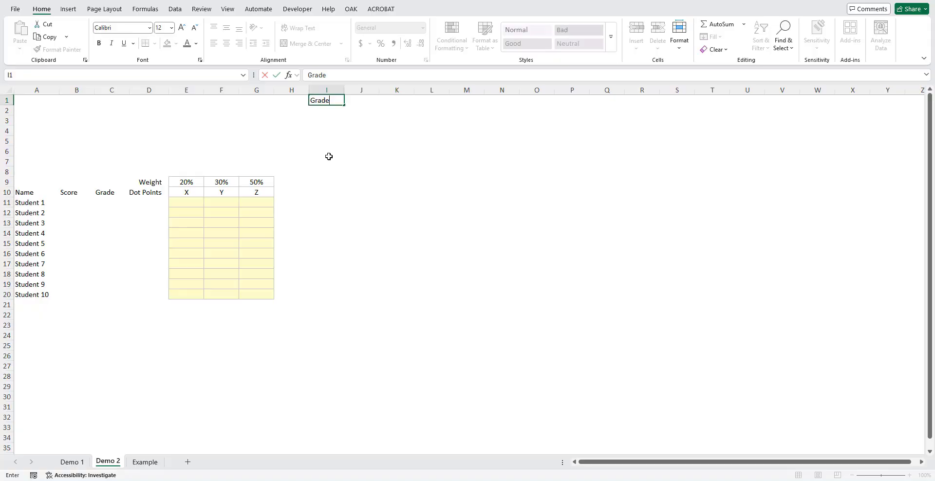
key("ctrl+Return")
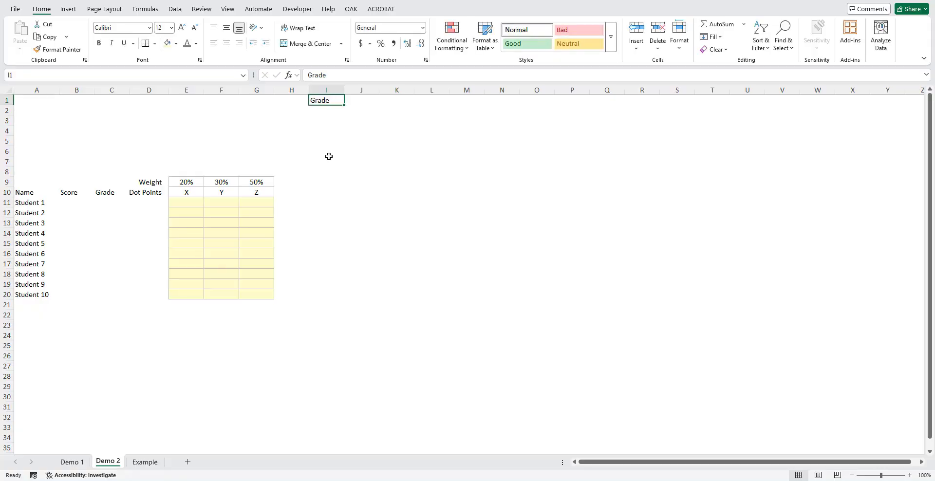
key("Tab")
type("Val")
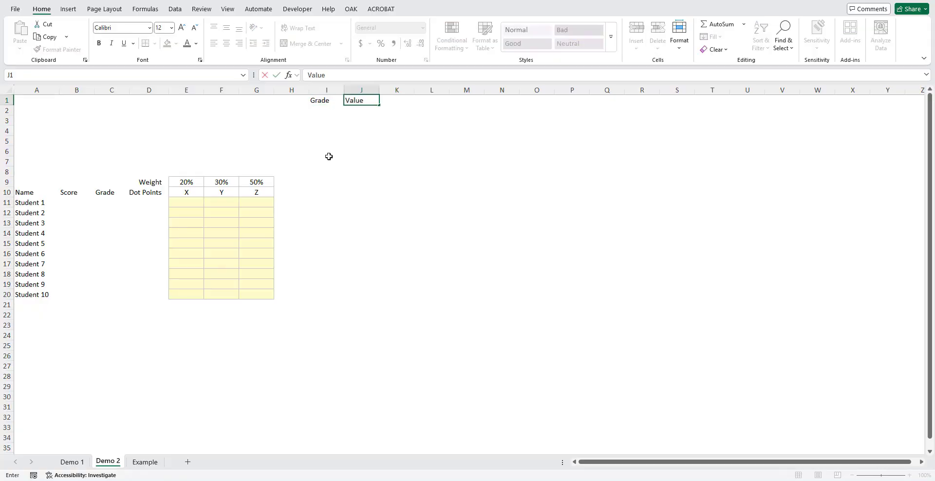
type("ue")
key("ctrl+Return")
key("Left")
key("shift+Right")
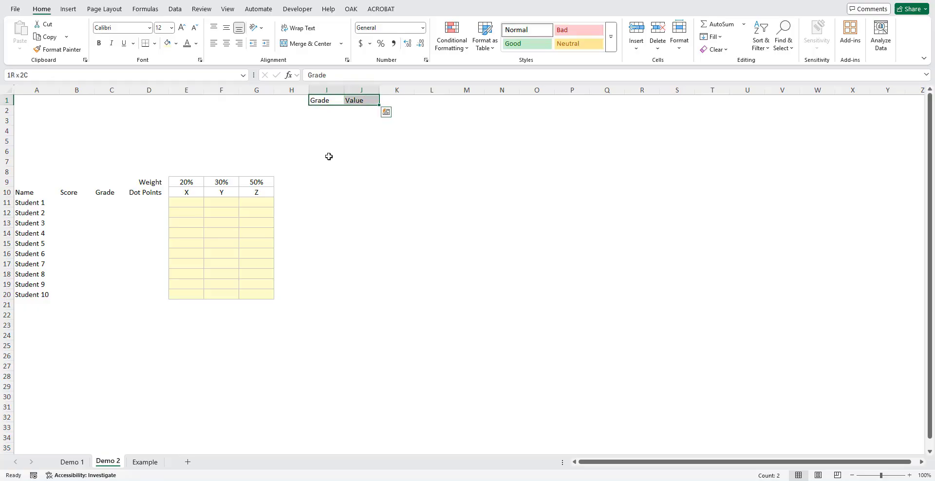
left_click(227, 43)
key("ctrl+b")
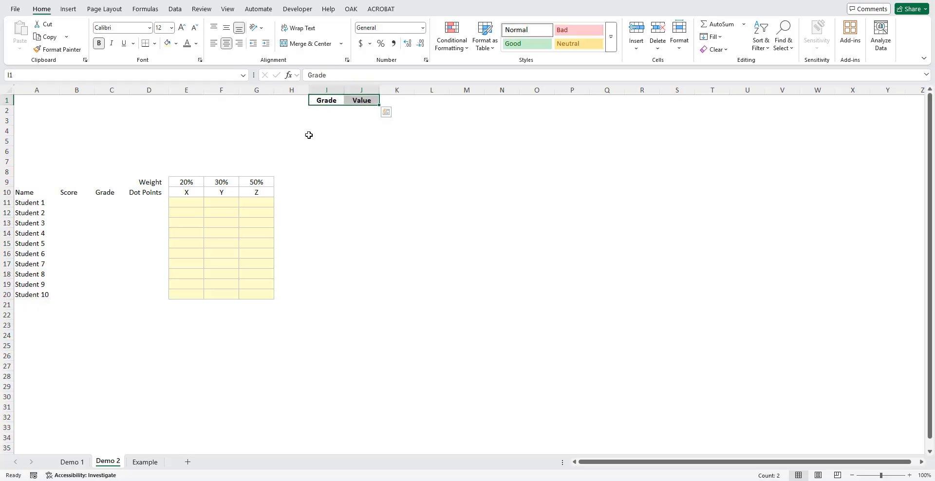
Step: Copy the yellow bordered formatting of cell E11 onto I2:J6 with Format Painter
left_click(190, 202)
left_click(58, 49)
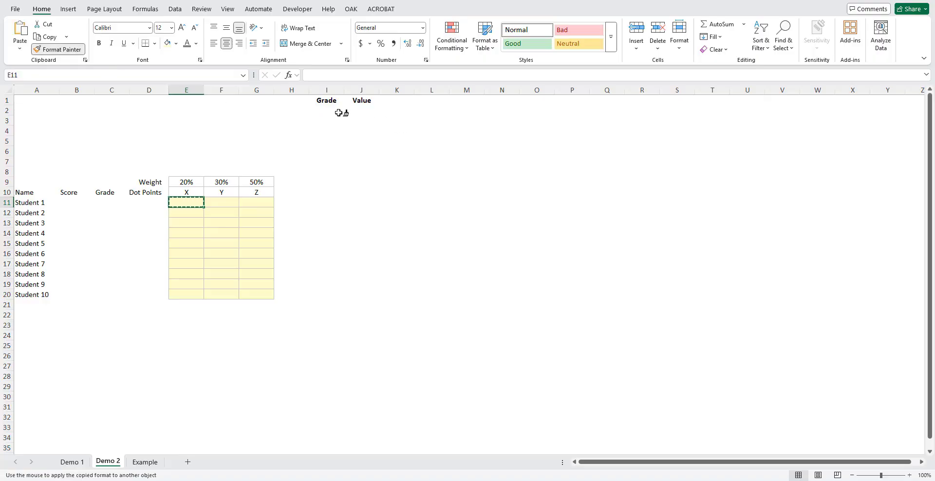
mouse_move(339, 112)
left_mouse_down()
mouse_move(351, 127)
mouse_move(361, 130)
mouse_move(361, 119)
mouse_move(361, 151)
left_mouse_up()
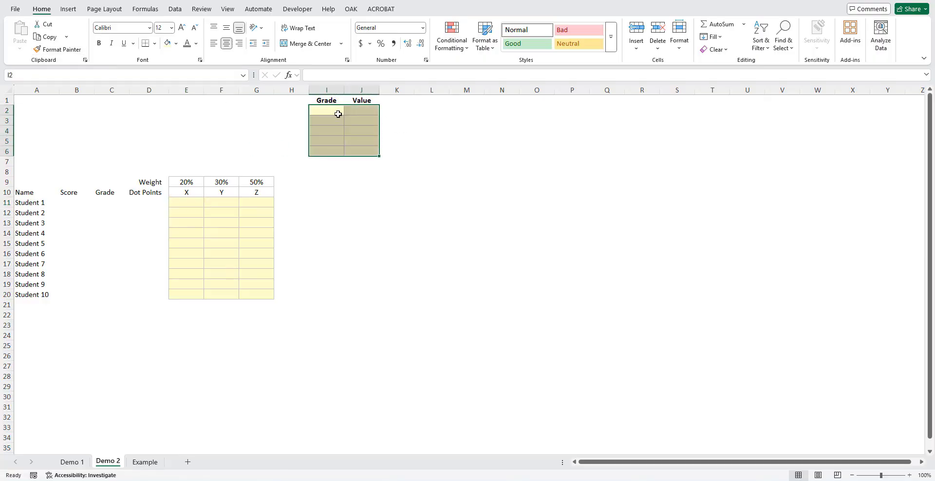
left_click(338, 114)
type("B")
key("Return")
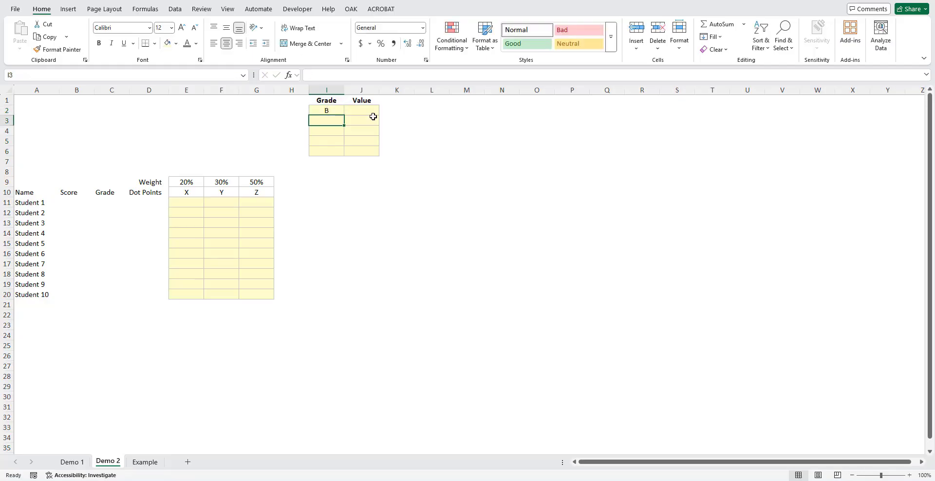
key("Up")
Step: Enter the grades A, B, C, D and E in cells I2:I6 of the lookup table
type("A")
key("Return")
type("B")
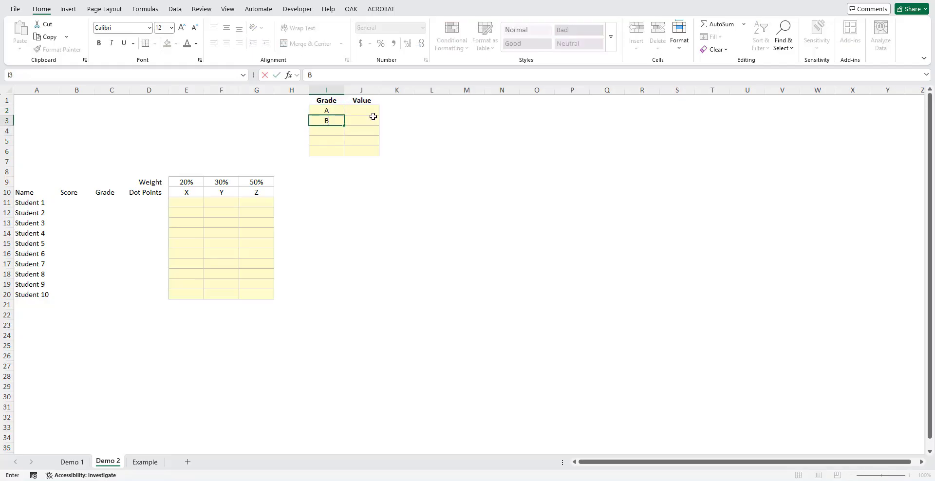
key("Return")
type("C")
key("Return")
type("D")
key("Return")
type("E")
key("Tab")
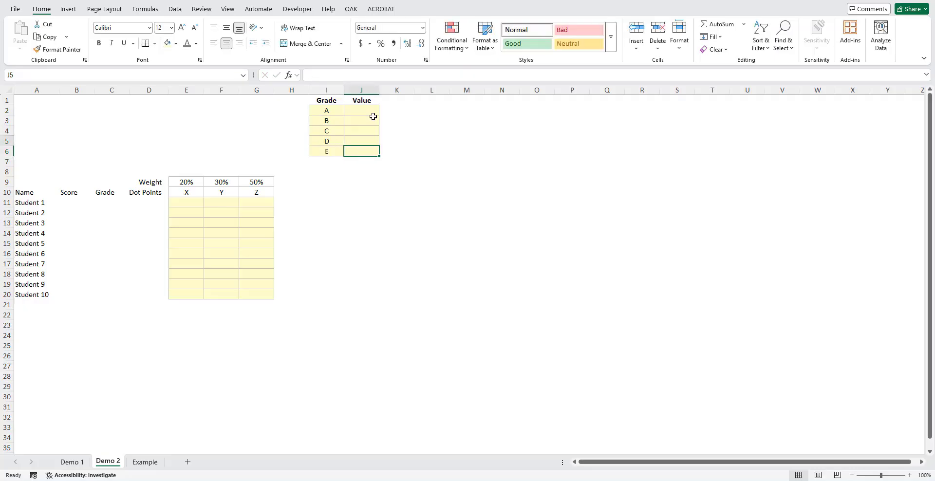
Step: Enter the values 5, 4, 3, 2 and 1 for grades A to E in cells J2:J6
key("Up")
key("Up")
key("Up")
key("Up")
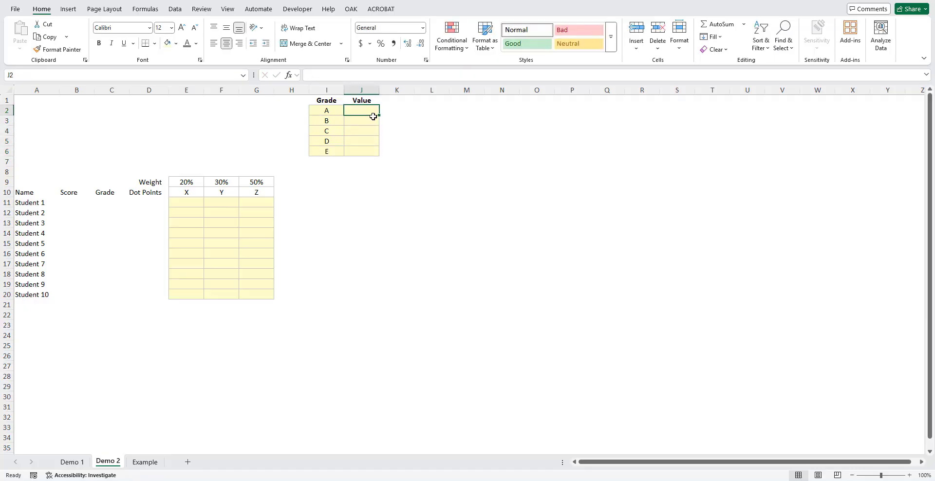
type("5")
key("Return")
type("4")
key("Return")
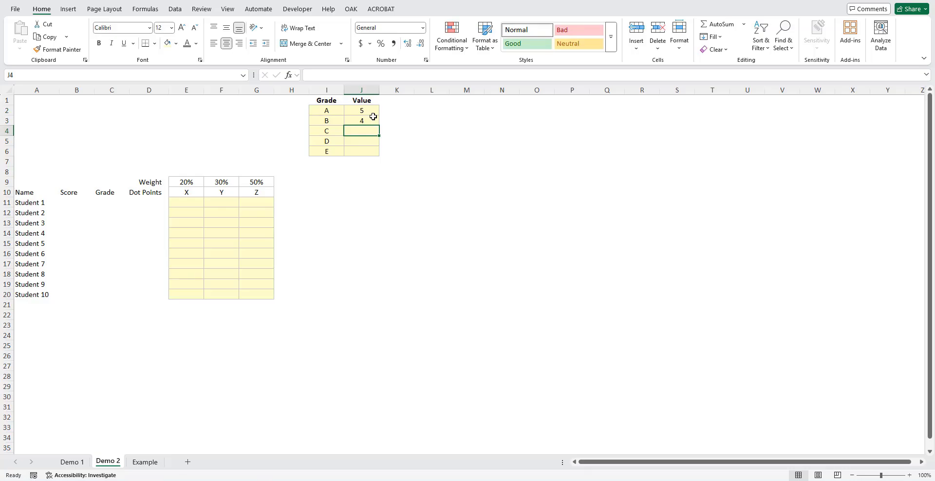
type("3")
key("Return")
type("2")
key("Return")
type("1")
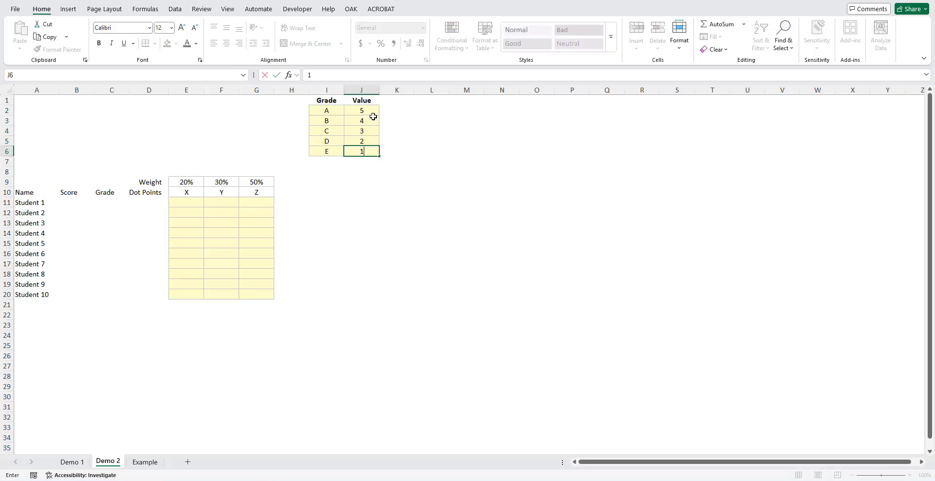
key("Return")
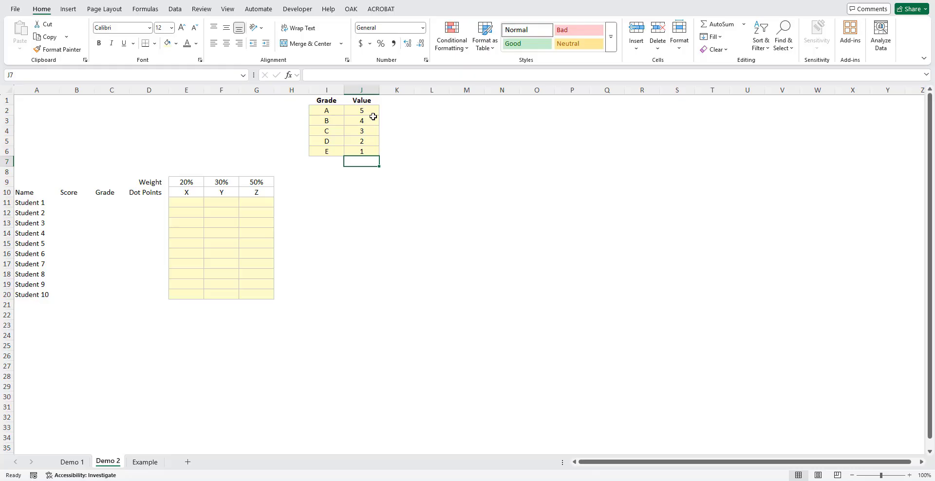
left_click_drag(331, 113, 361, 152)
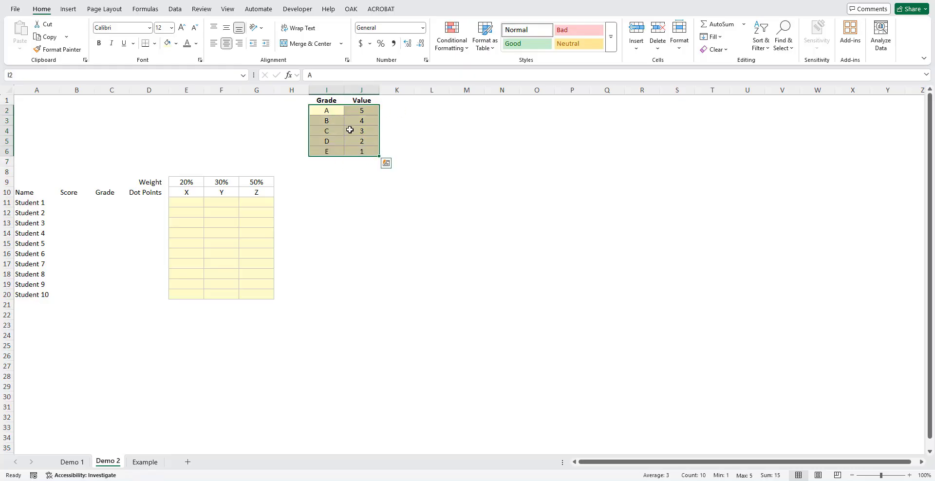
Step: Enter grade A for Student 1 in all three dot points, E11:G11
left_click(181, 204)
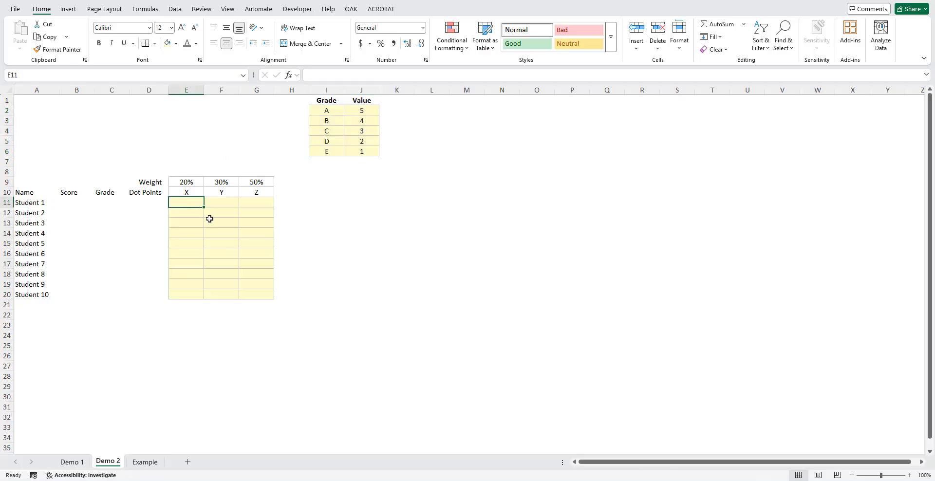
type("A")
key("Tab")
type("A")
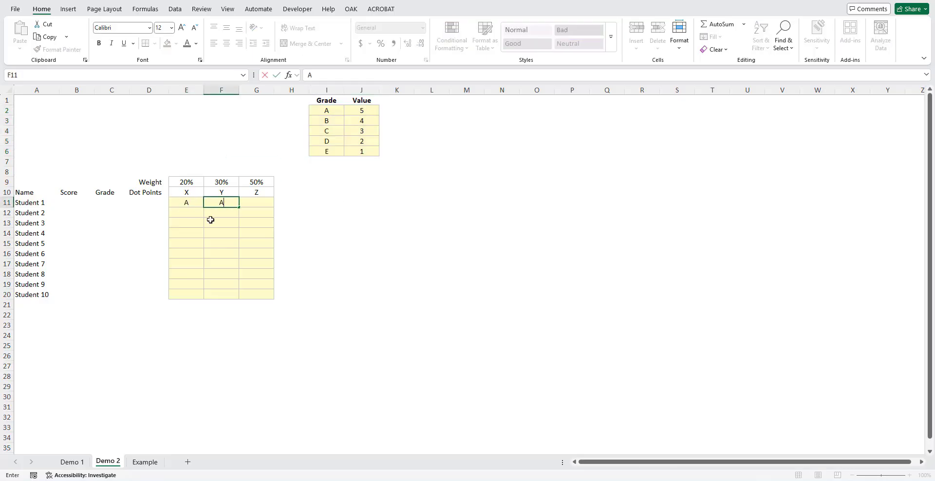
key("Tab")
type("A")
left_click(211, 219)
key("Left")
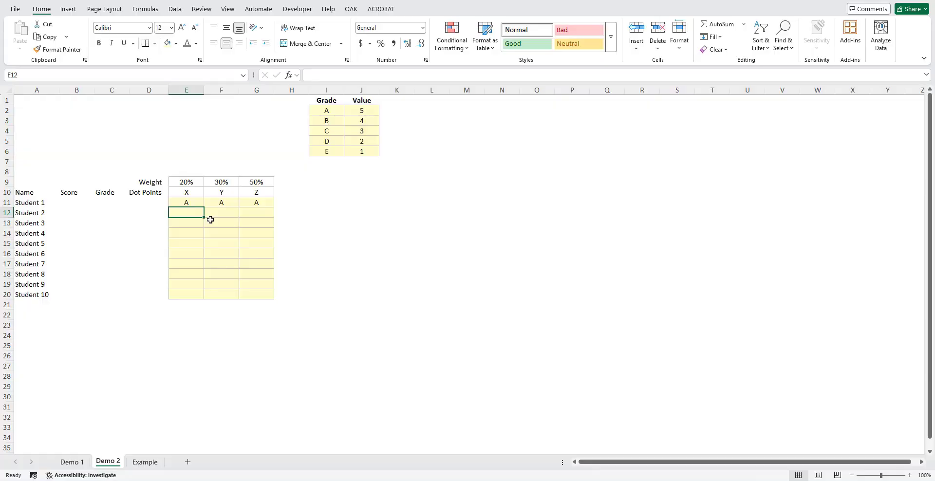
Step: Enter grade B for Student 2 and grade C for Student 3 across dot points X, Y and Z
type("B")
key("Tab")
type("B")
key("Tab")
type("B")
key("Return")
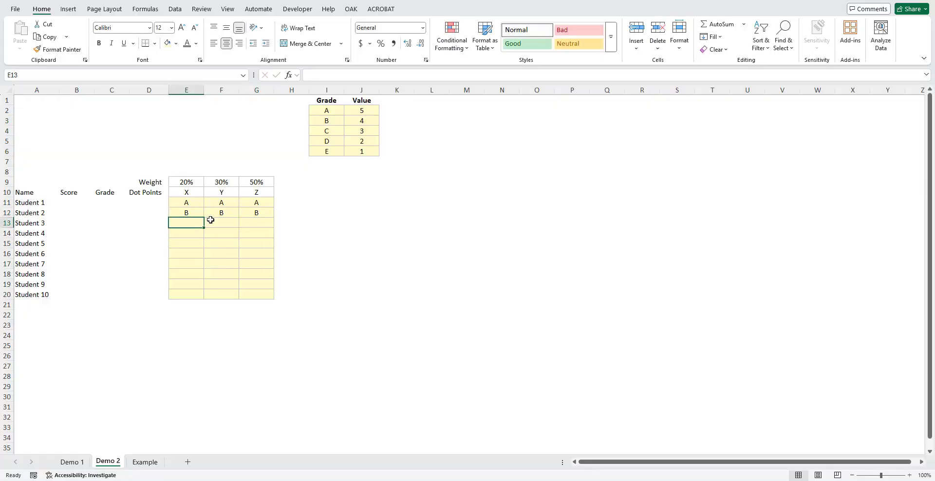
type("C")
key("Tab")
type("C")
key("Tab")
type("C")
key("Return")
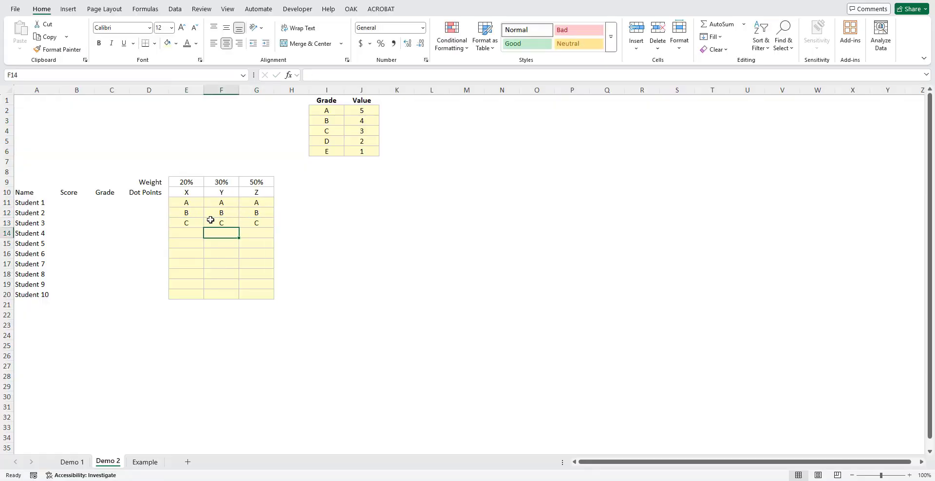
Step: Enter grade D for Student 4 and grade E for Student 5 across dot points X, Y and Z
type("D")
key("Tab")
type("D")
key("Tab")
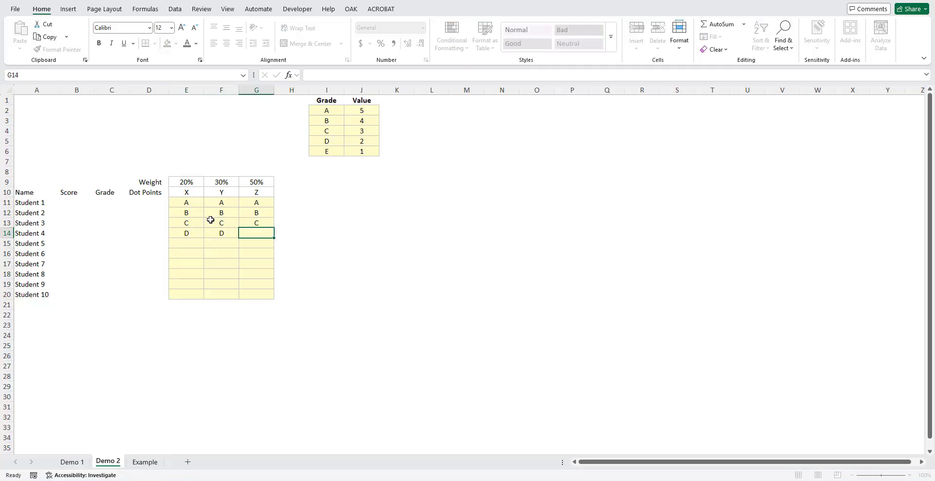
type("D")
key("Return")
type("E")
key("Tab")
type("E")
key("Tab")
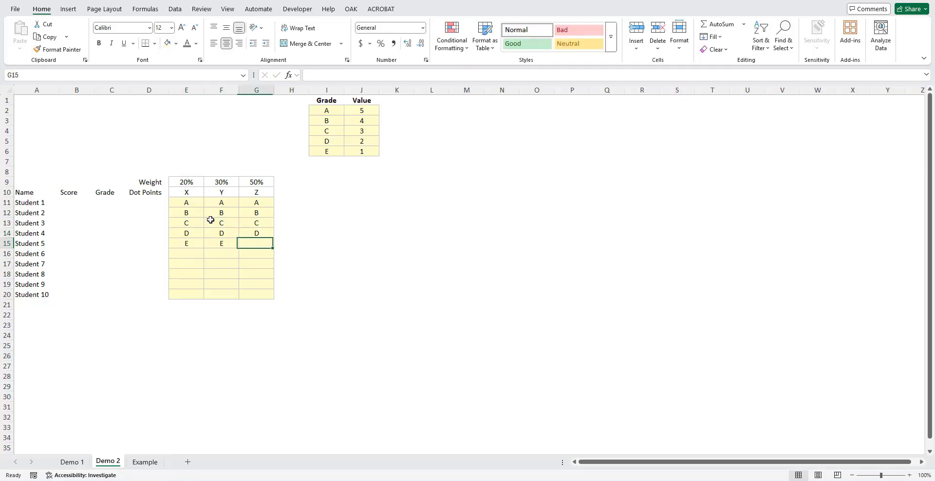
type("E")
key("Return")
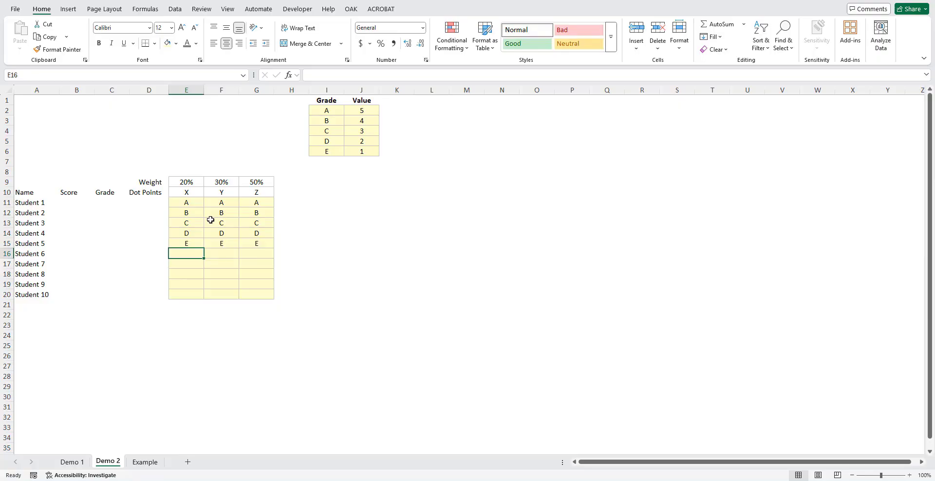
Step: Enter the X, Y and Z grades A, C, D for Student 6 and A, A, B for Student 7
type("A")
key("Tab")
type("C")
key("Tab")
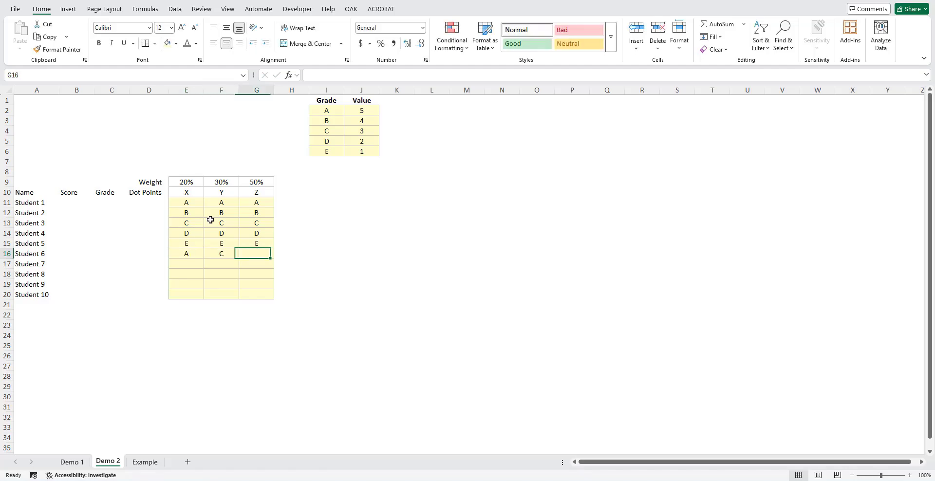
type("D")
key("Return")
type("A")
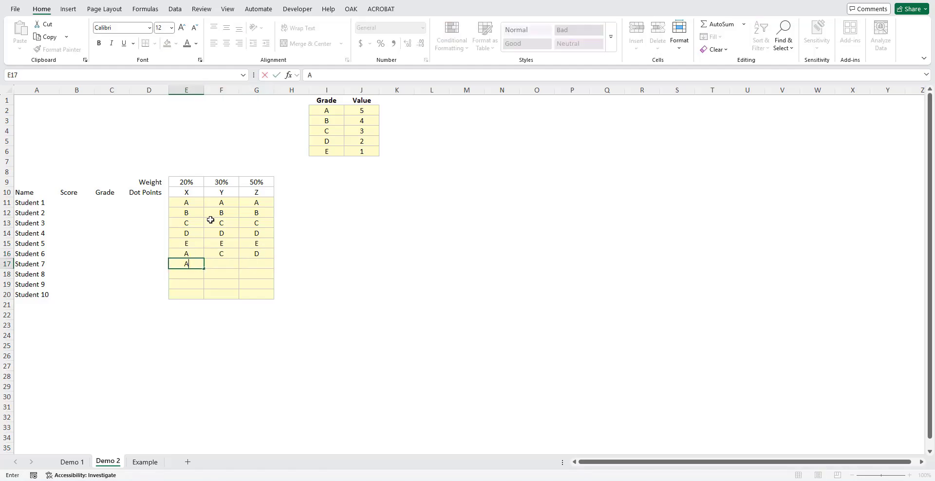
key("Tab")
type("A")
key("Tab")
type("B")
key("Return")
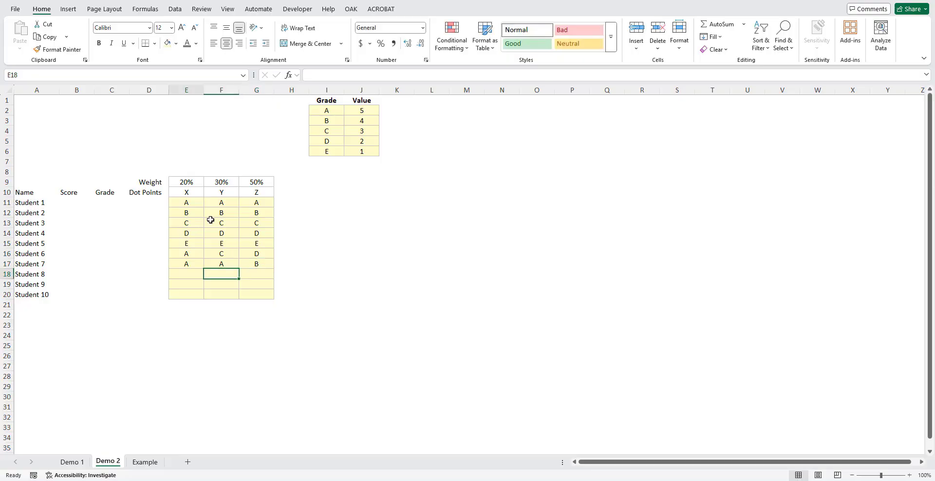
Step: Enter the grades B, B and C for Student 8 in cells E18:G18
type("B")
key("Tab")
type("B")
key("Tab")
type("C")
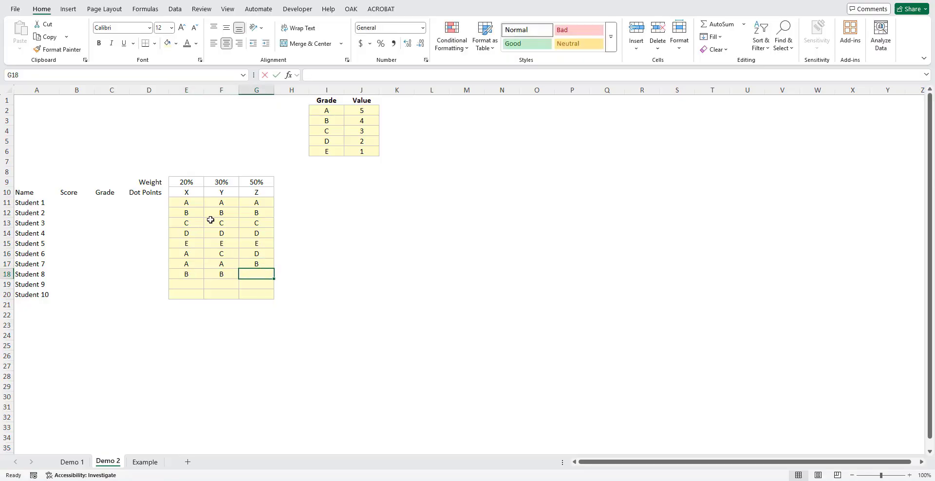
key("Return")
Step: Enter the grades C, C and D for Student 9 in cells E19:G19
key("Tab")
key("shift+Tab")
type("C")
key("Tab")
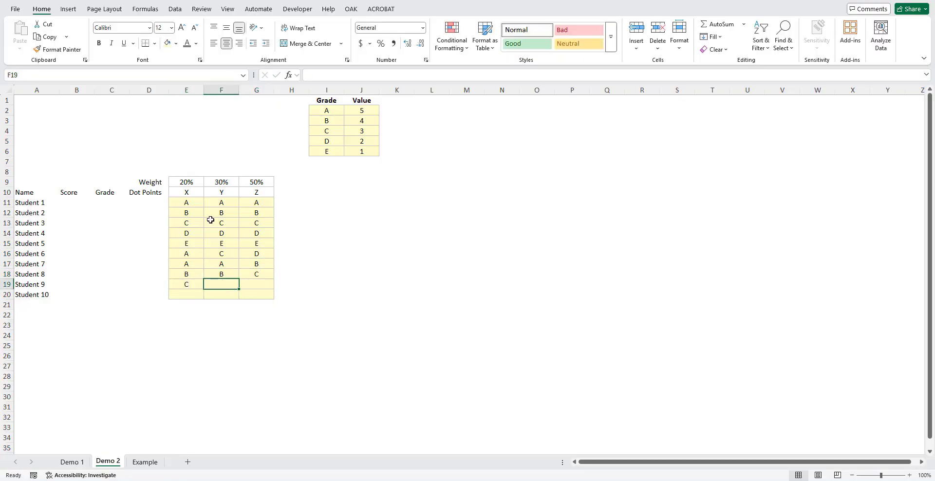
type("C")
key("Tab")
type("D")
key("Return")
key("shift+Tab")
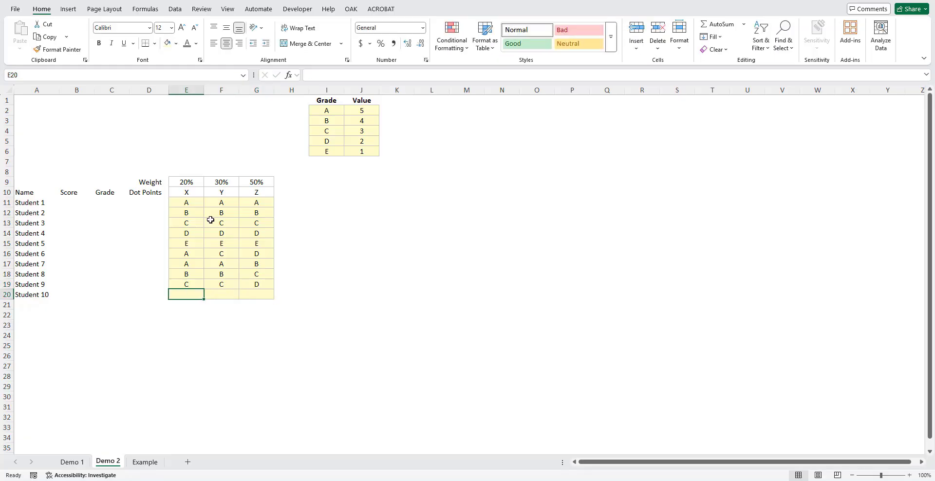
Step: Enter the grades C, D and D for Student 10 in cells E20:G20
type("C")
key("Tab")
type("D")
key("Tab")
type("D")
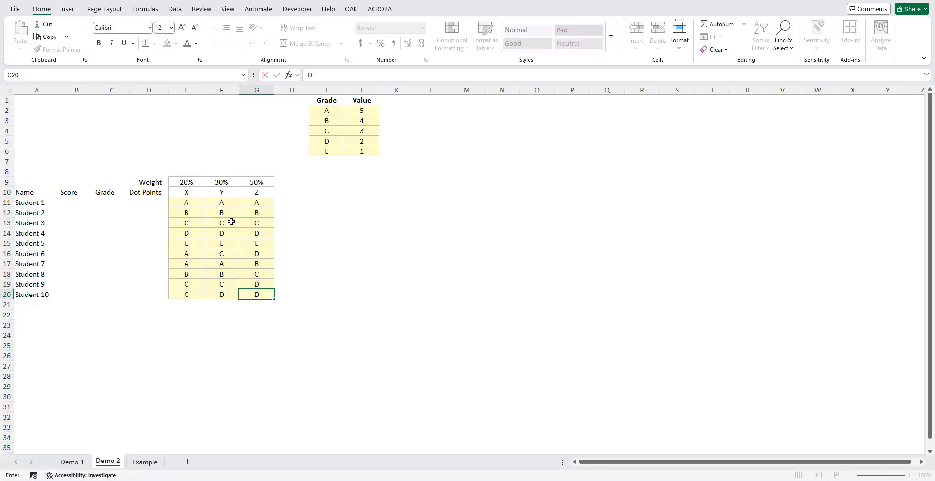
left_click(248, 224)
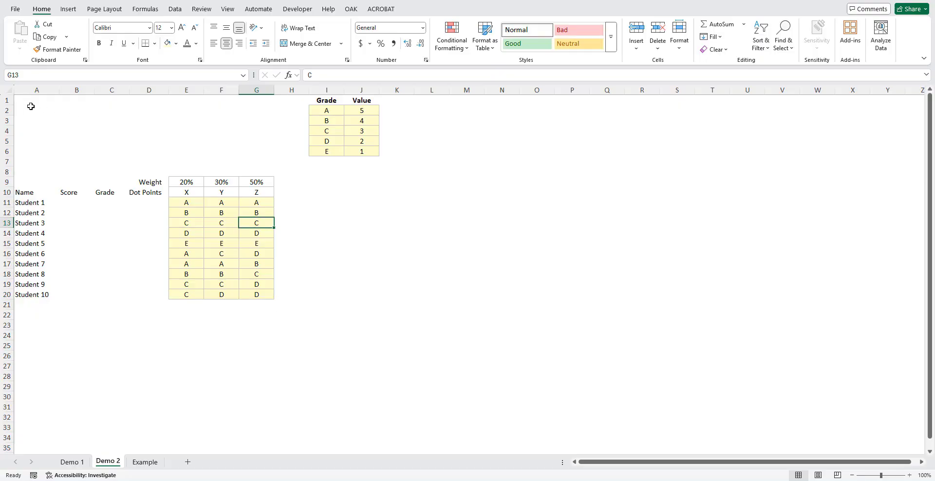
Step: Enter the achievement labels Outstanding, High, Sound, Basic and Limited in cells A2:A6
left_click(74, 100)
left_click(37, 108)
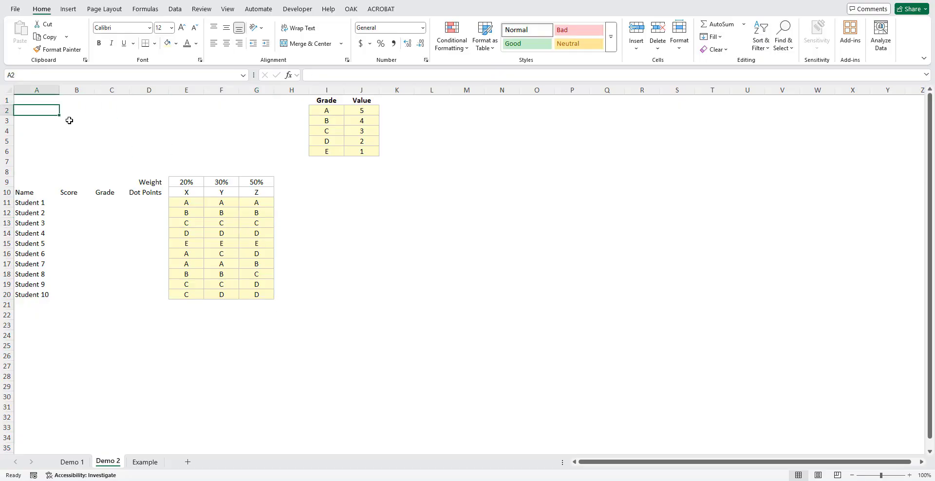
type("Outstan")
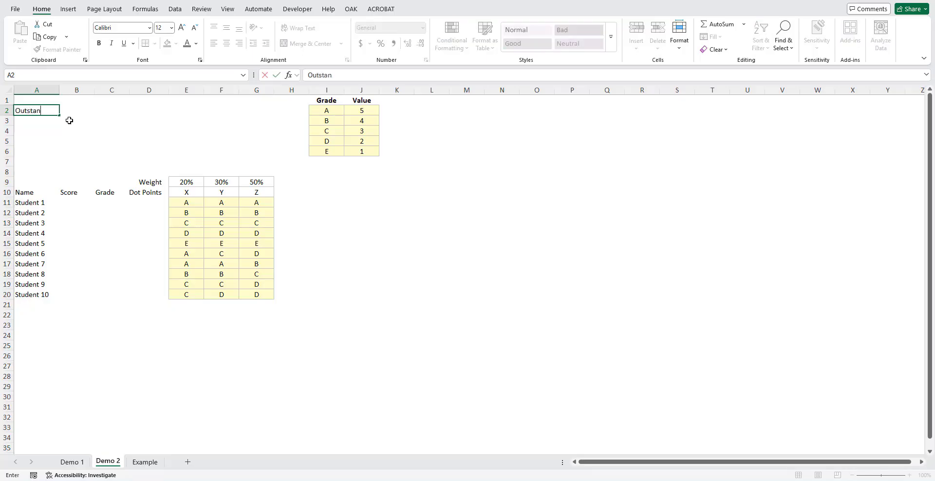
type("ding")
key("Return")
type("High")
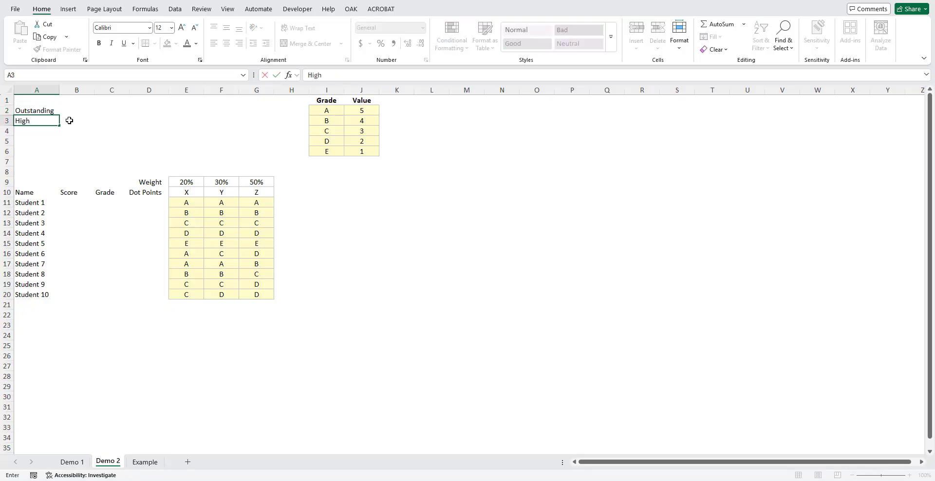
key("Return")
type("Sound")
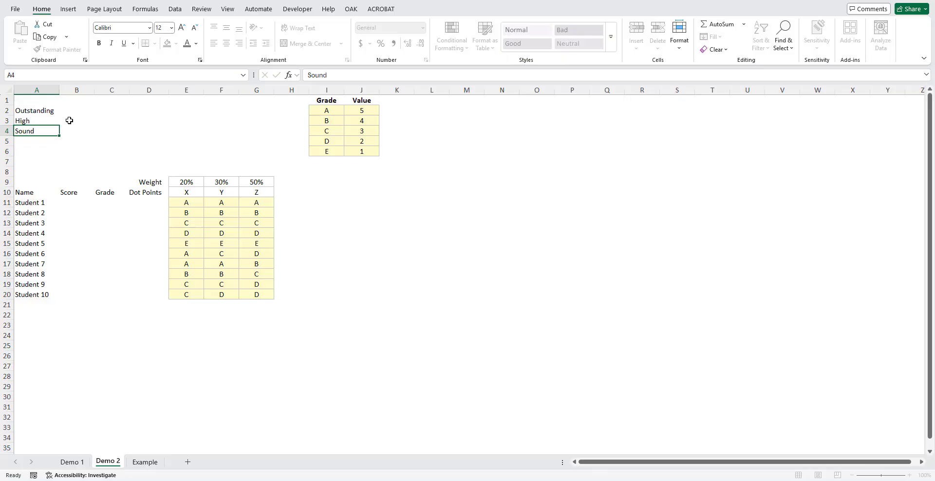
key("Return")
type("Basic")
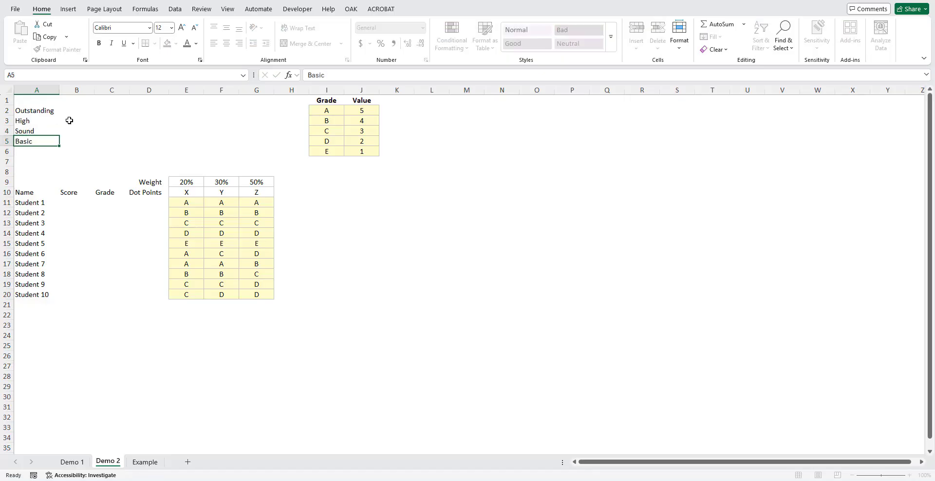
key("Return")
type("Limited")
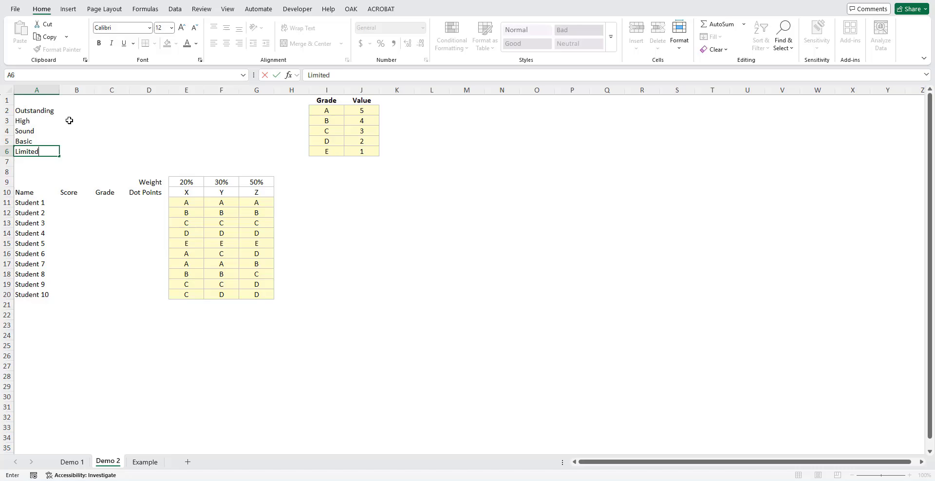
key("ctrl+Return")
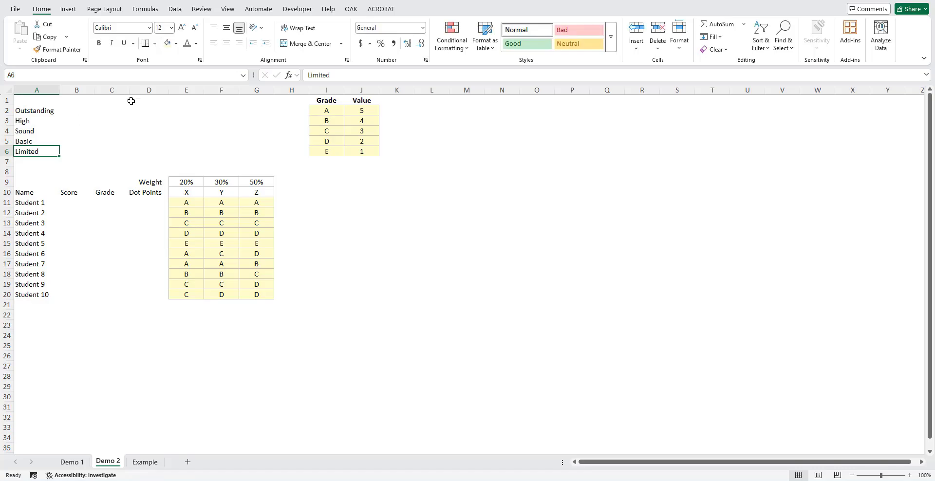
Step: Right-align the achievement labels in A2:A6 with an indent, and widen columns A and C
left_click_drag(130, 90, 149, 90)
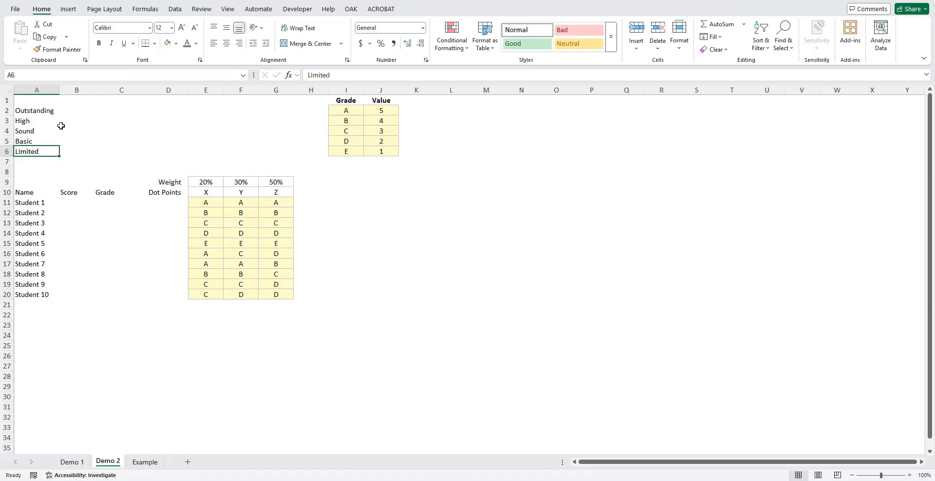
left_click_drag(45, 110, 40, 152)
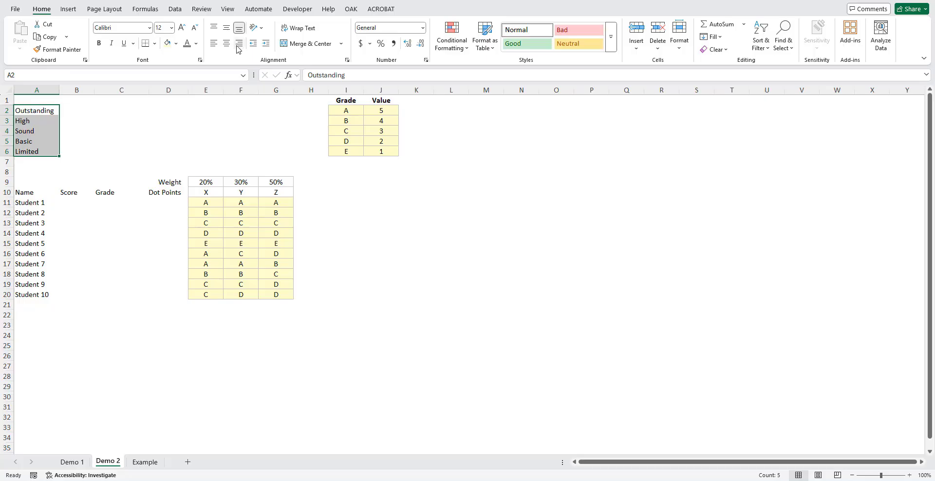
left_click(239, 45)
key("ctrl+1")
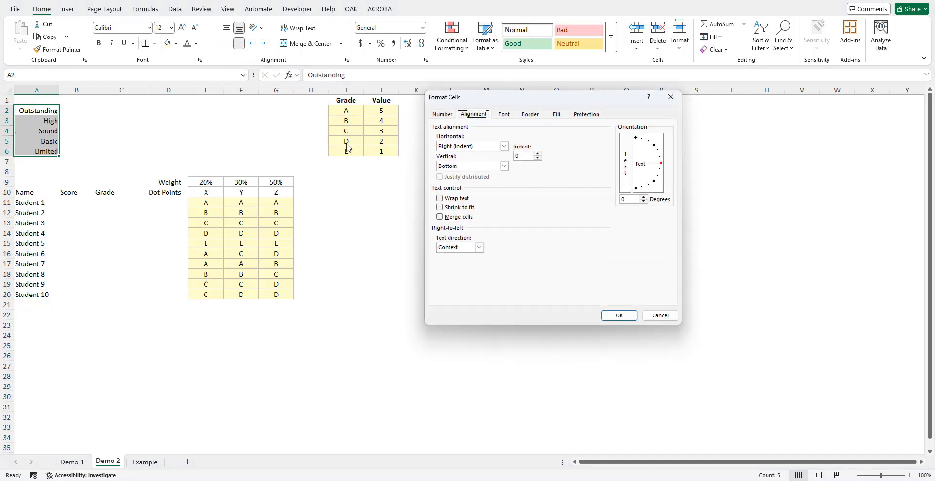
left_click(538, 155)
left_click(624, 318)
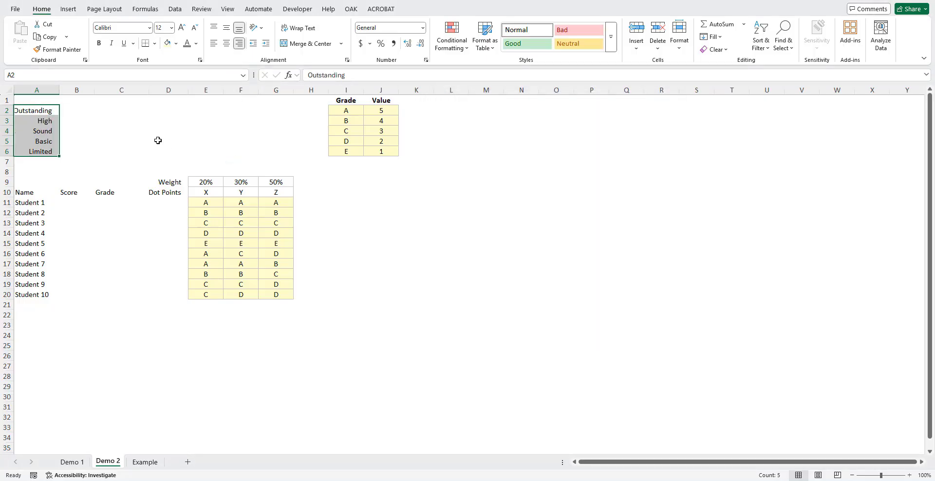
left_click_drag(61, 89, 69, 88)
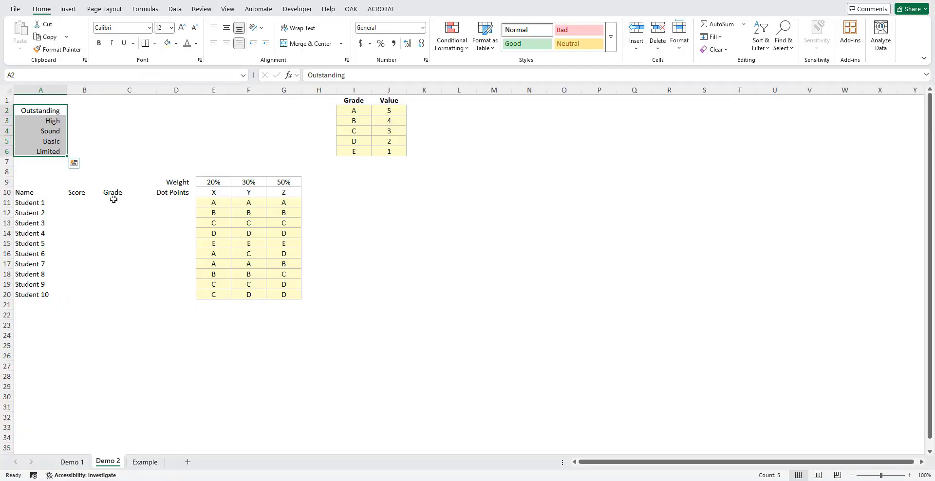
Step: Enter the headers Cutoff in B1 and Count in C1
left_click(96, 100)
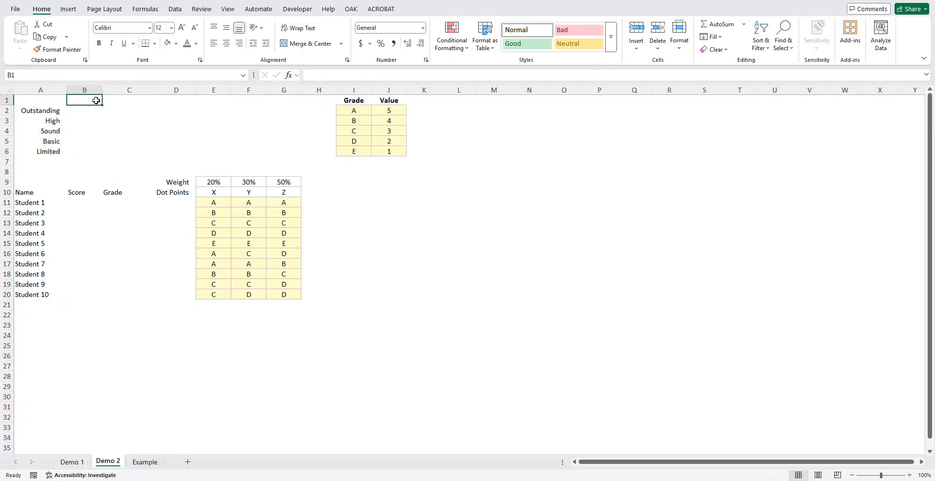
type("Cu")
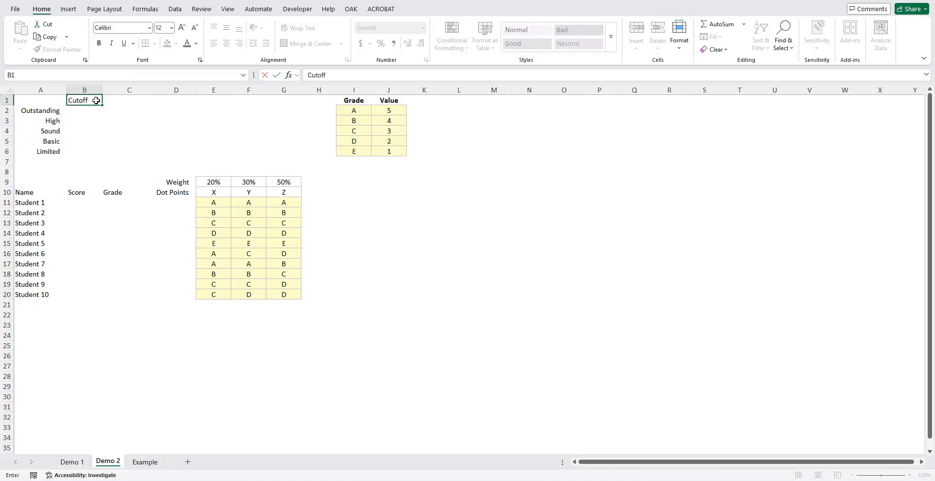
type("toff")
key("Tab")
type("Count")
key("ctrl+Return")
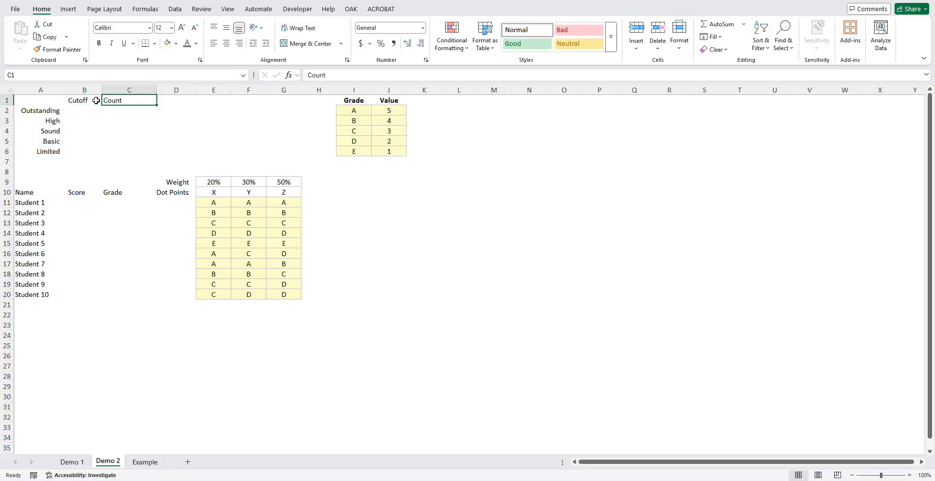
Step: Centre the headers in B1:C1 and make the Cutoff header bold
left_click_drag(95, 101, 128, 100)
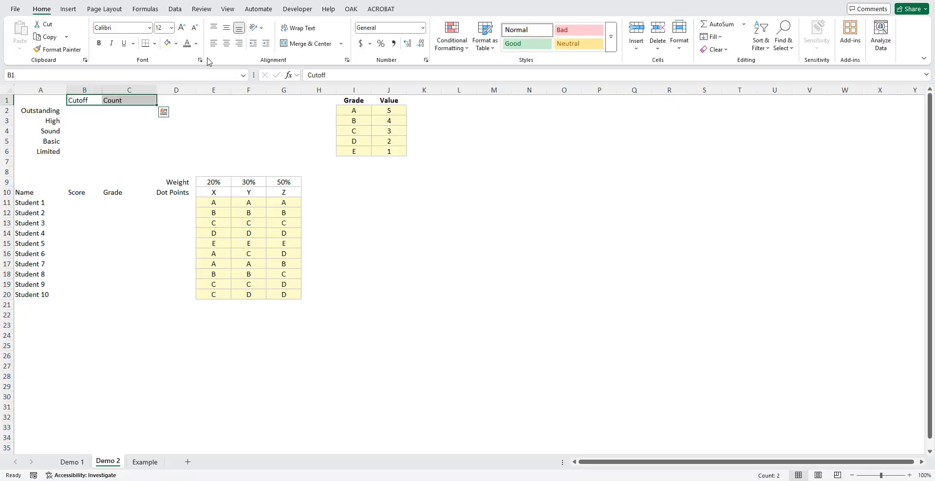
left_click(226, 44)
left_click(91, 102)
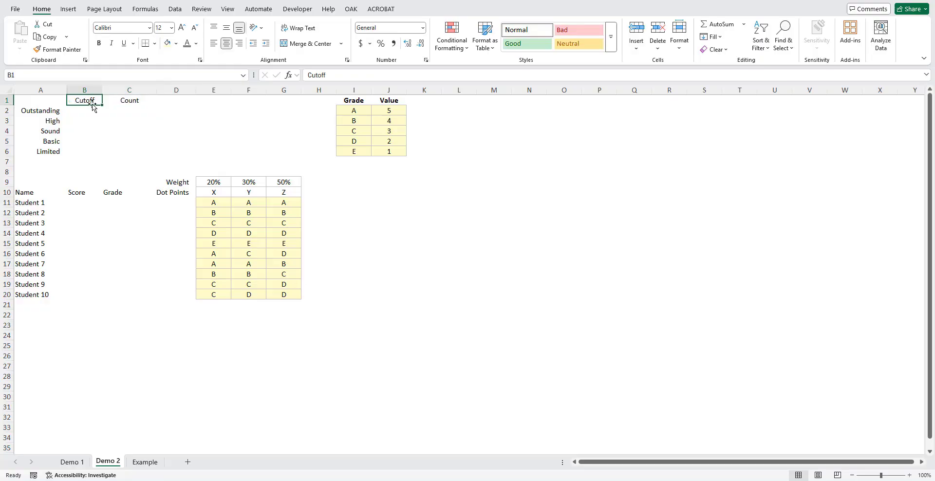
key("ctrl+b")
Step: Copy the grade values in J2:J6 to B2:B6 and show them with one decimal place
left_click_drag(393, 111, 387, 152)
key("ctrl+c")
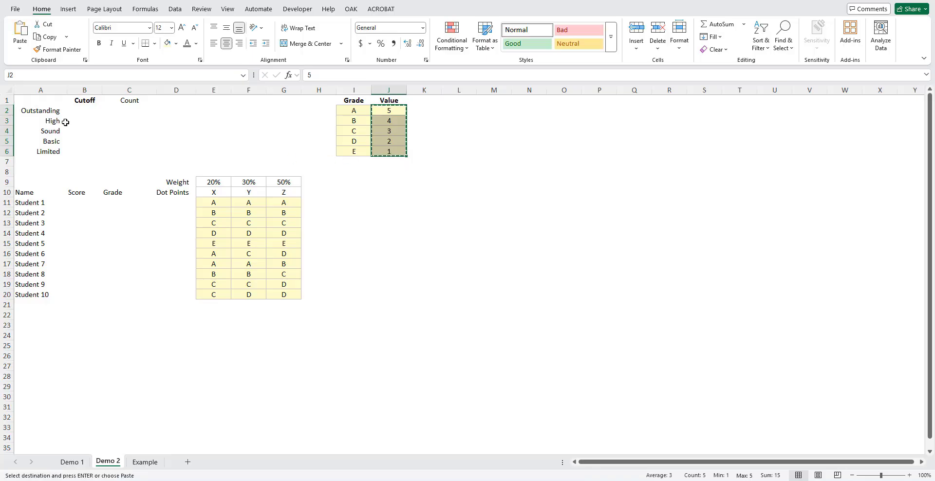
left_click(84, 111)
key("ctrl+v")
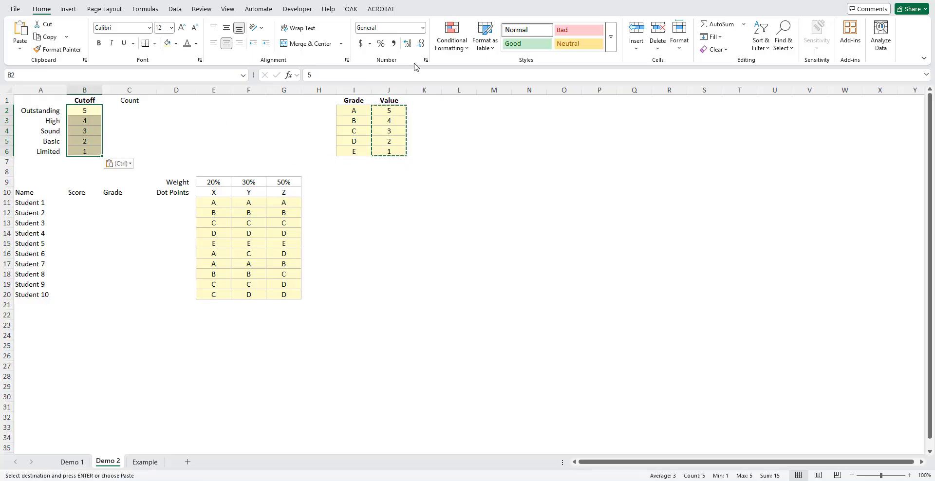
left_click(407, 43)
Step: Set the cutoffs in B2:B6 to 4.5, 3.5, 2.5, 1.5 and 0
left_click(92, 113)
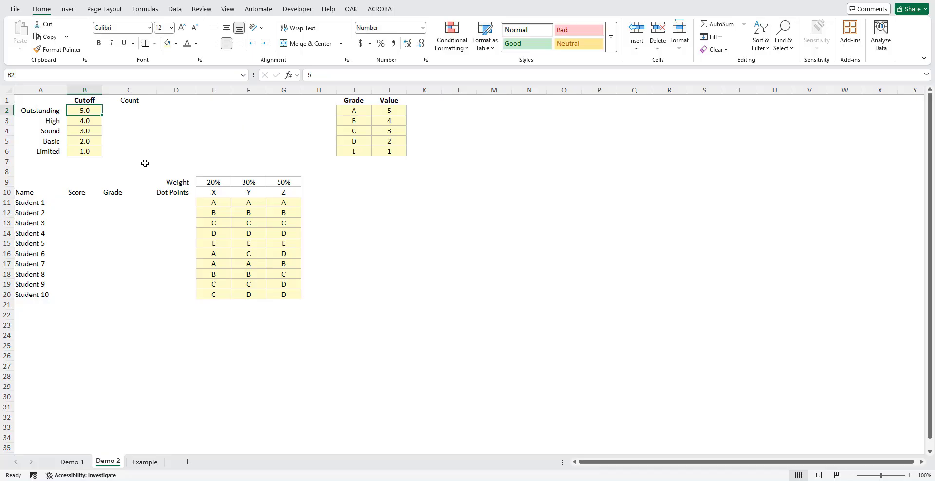
type("4.5")
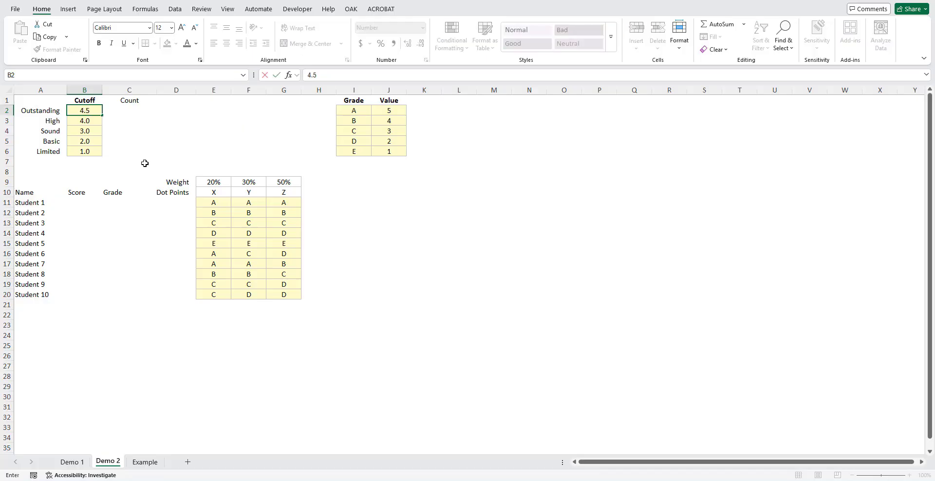
key("Return")
type("3.5")
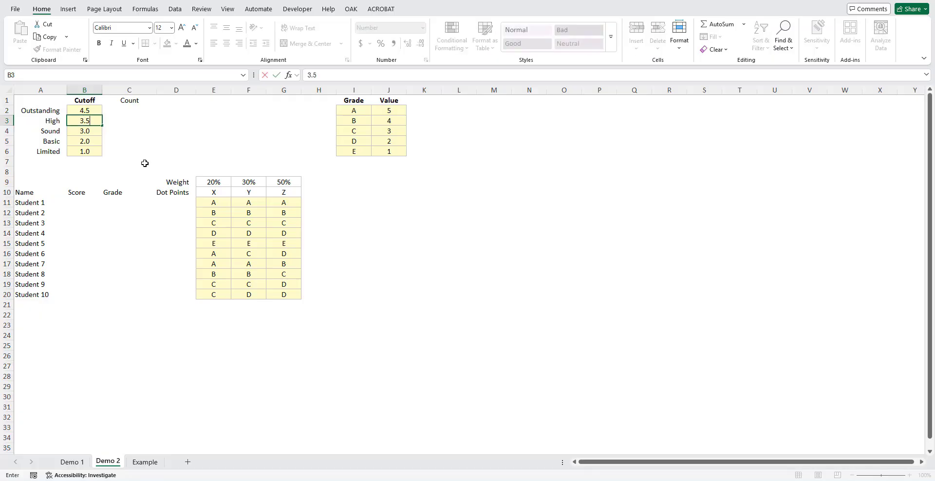
key("Return")
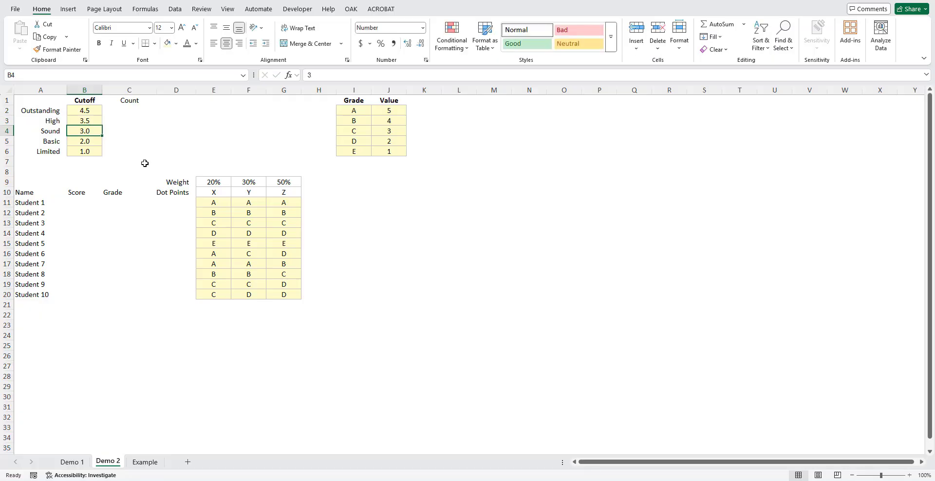
type("2.5")
key("Return")
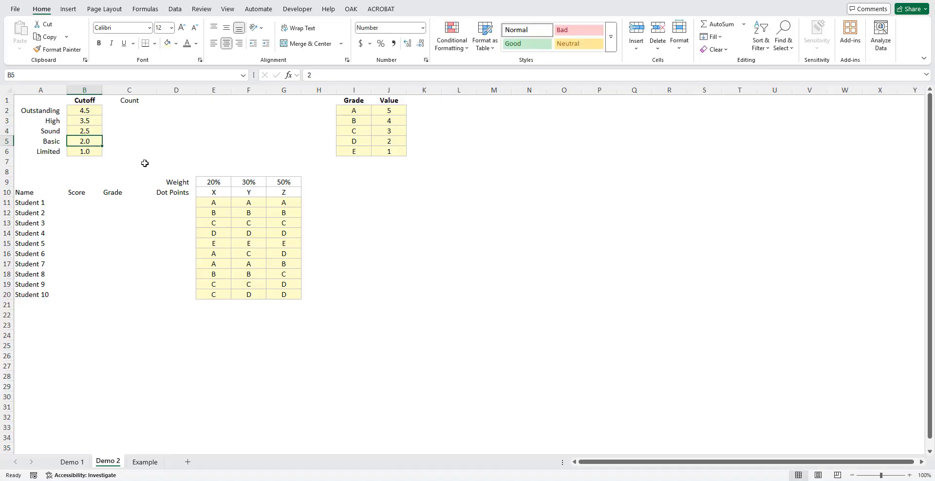
type("1.5")
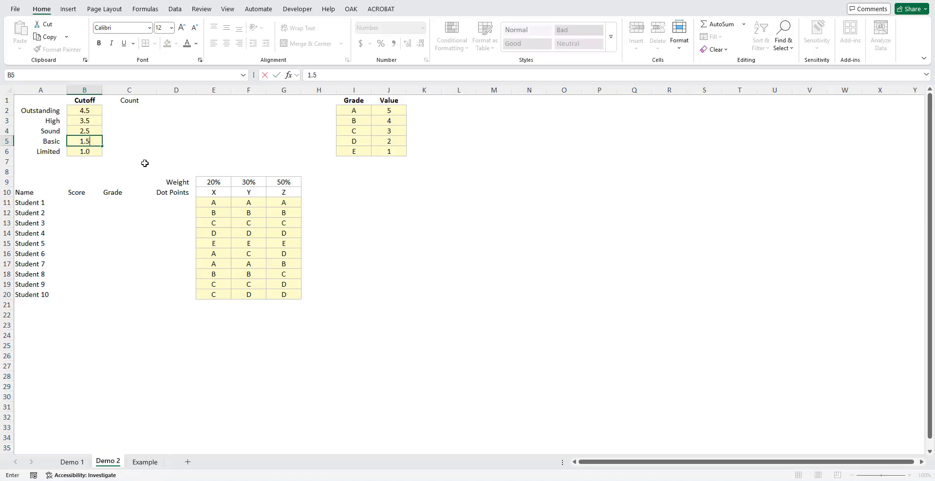
key("Return")
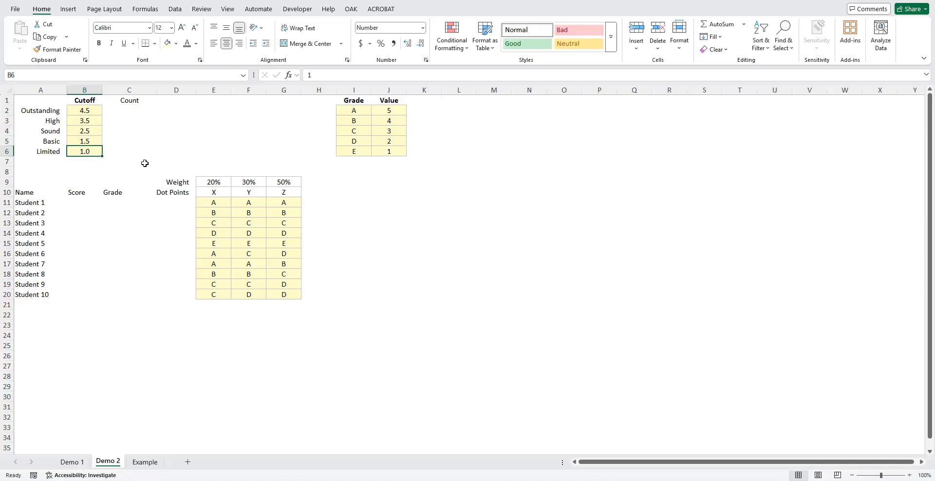
type("0")
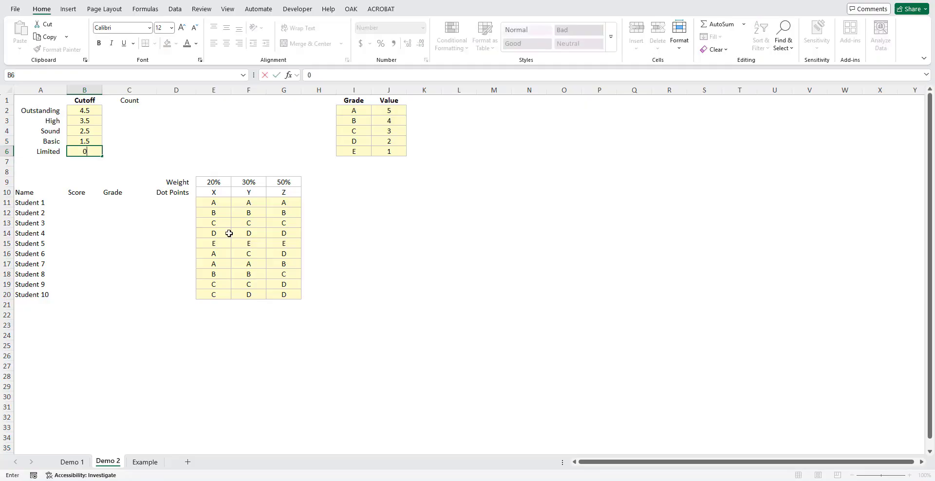
left_click(366, 242)
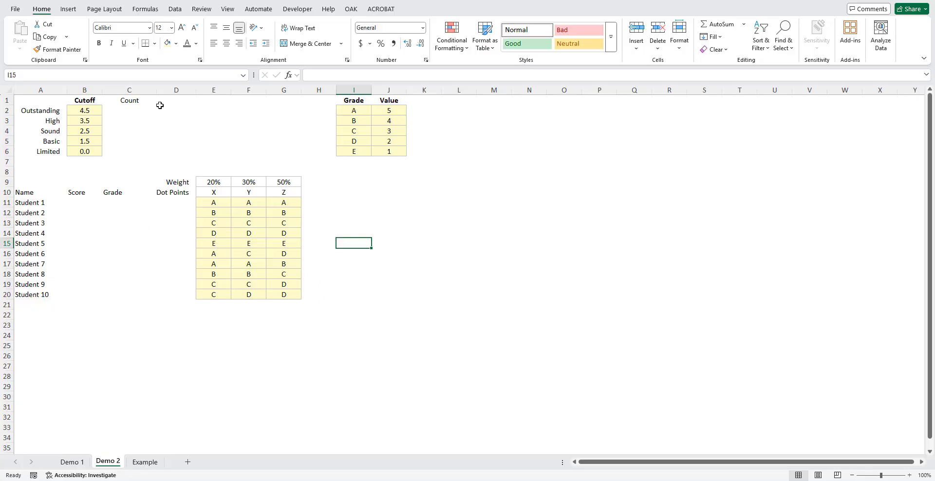
Step: Make the Count header in C1 bold
left_click(125, 100)
key("ctrl+b")
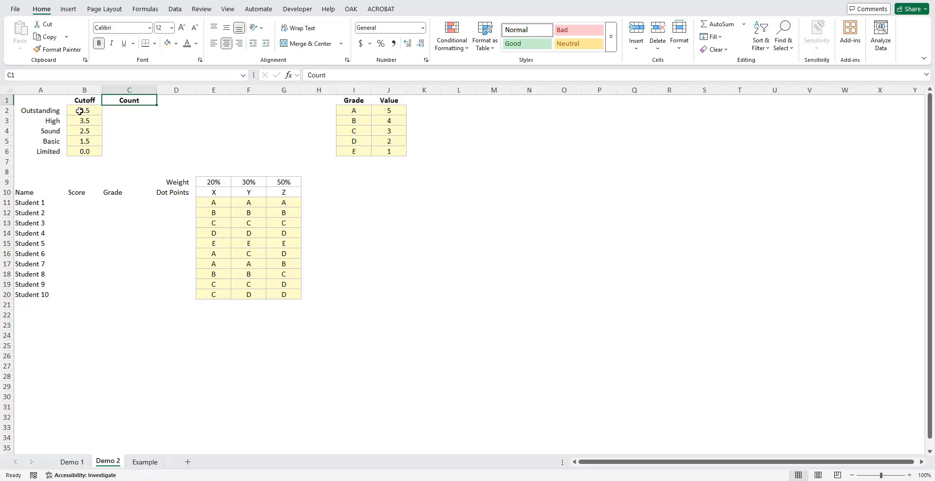
left_click_drag(50, 109, 47, 153)
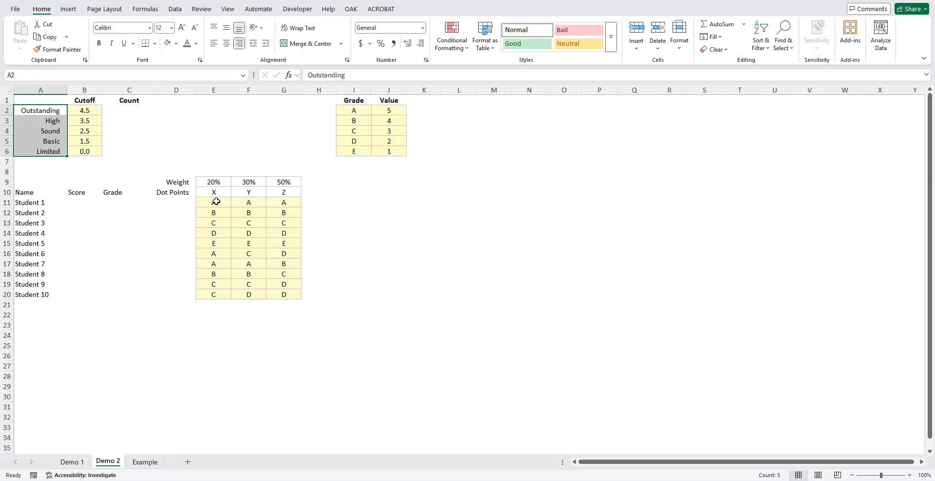
Step: Create an empty bordered grid in I11:K20 by copying E11:G20 there and removing the copied grades and fill colour
left_click_drag(217, 204, 276, 290)
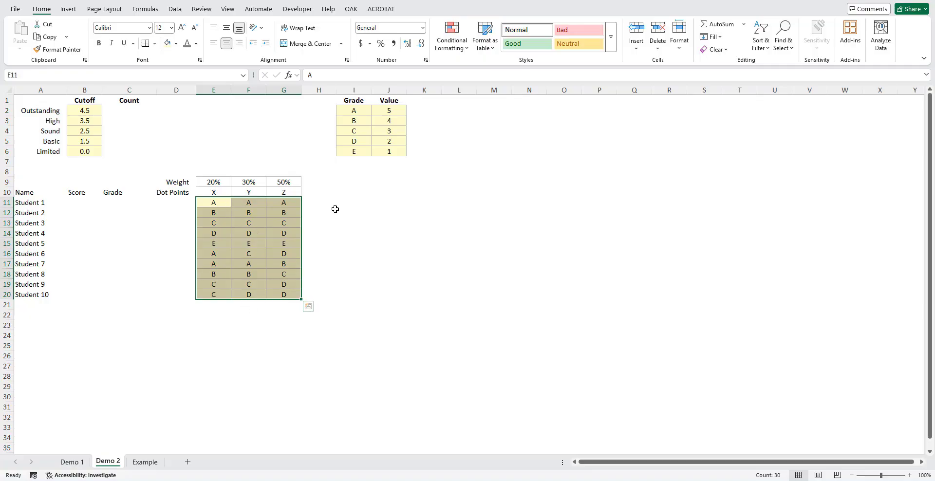
key("ctrl+c")
left_click(347, 194)
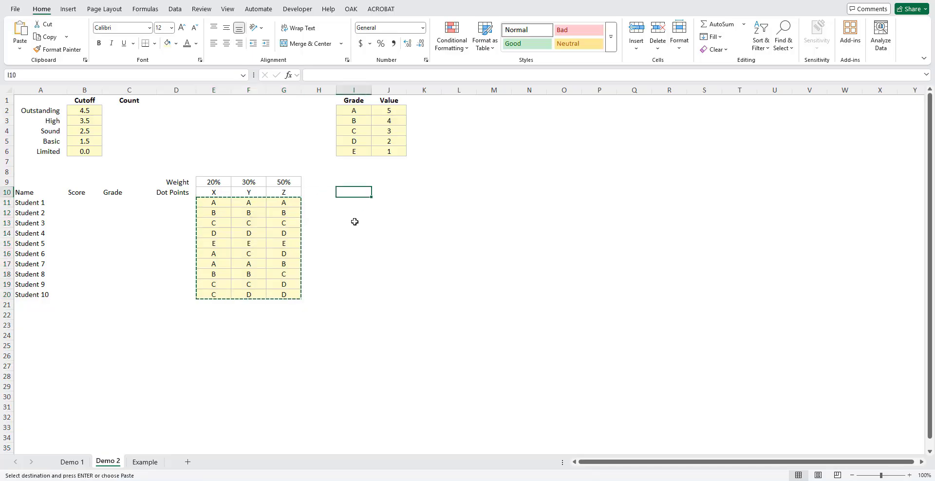
left_click(349, 201)
key("ctrl+v")
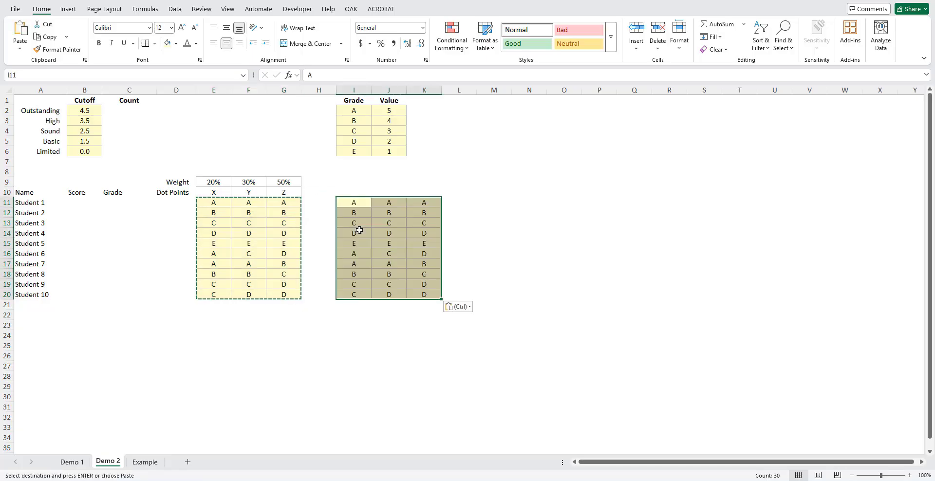
key("Delete")
left_click(176, 44)
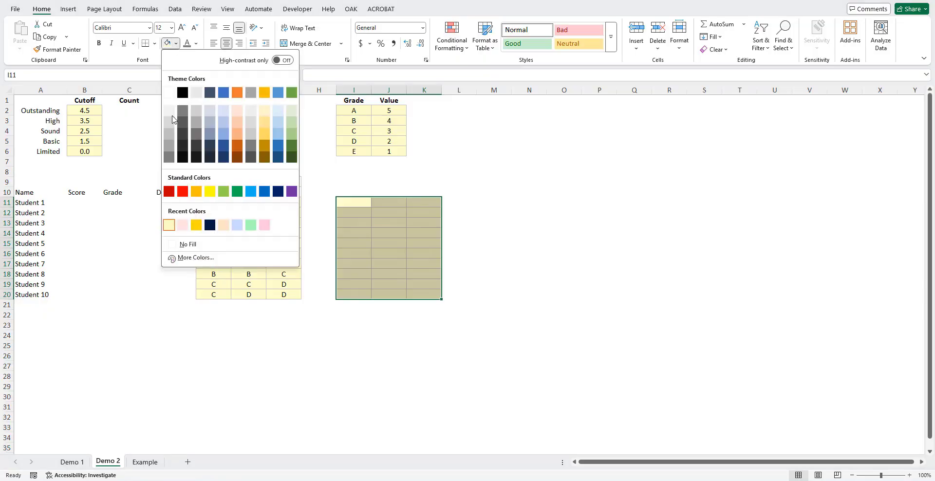
left_click(193, 248)
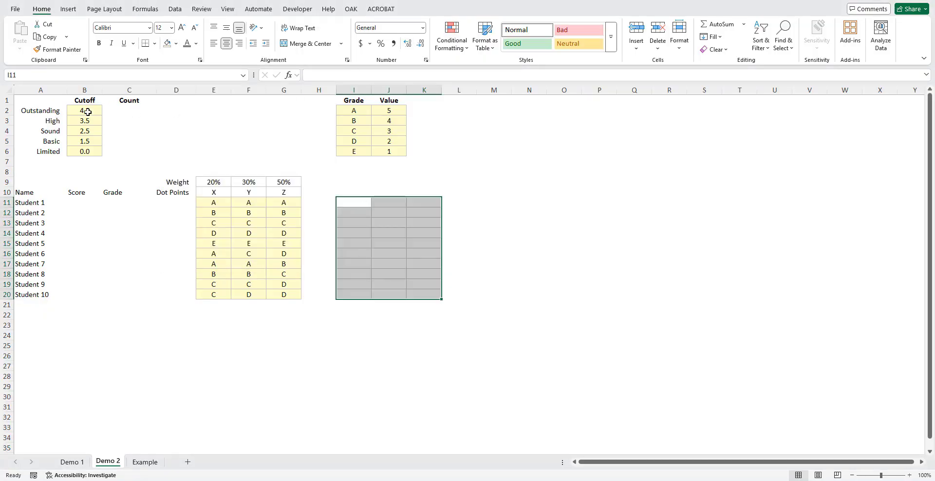
Step: Try to apply the formatting of cell J2 to the empty grid I11:K20
left_click(388, 113)
left_click(57, 49)
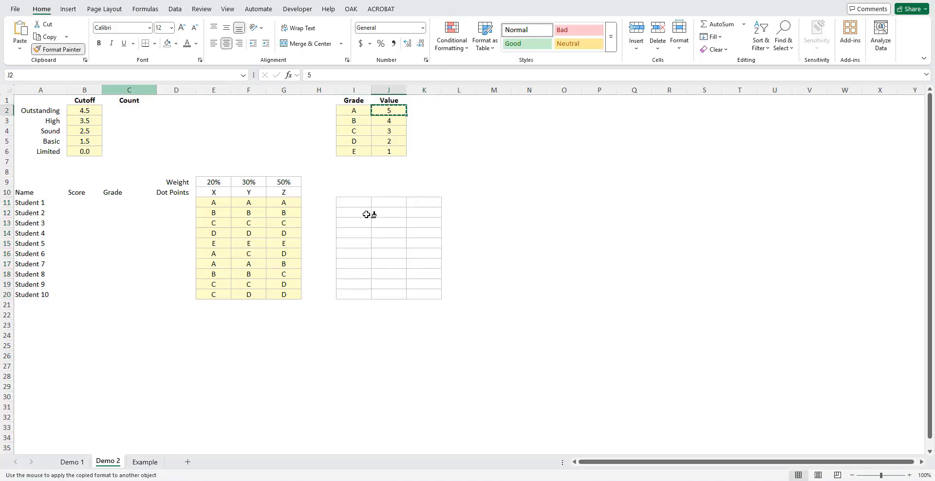
left_click_drag(363, 204, 428, 292)
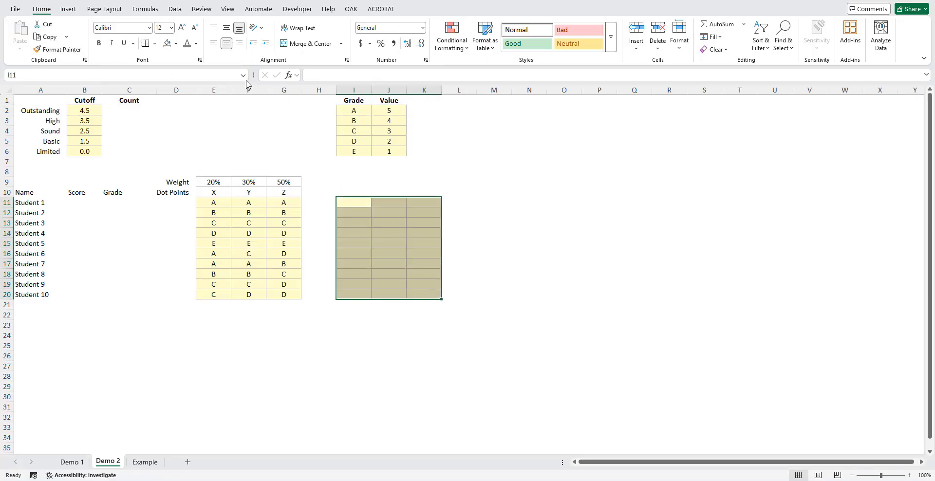
left_click(364, 204)
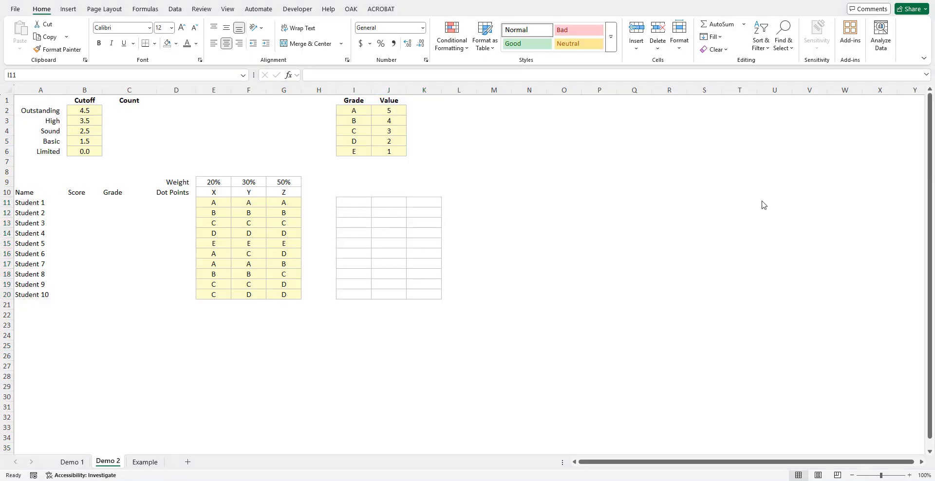
Step: Enter =INDEX($J$2:$J$6,MATCH(E11,$I$2:$I$6,0)) in I11 and fill it across the grid I11:K20
left_click(361, 203)
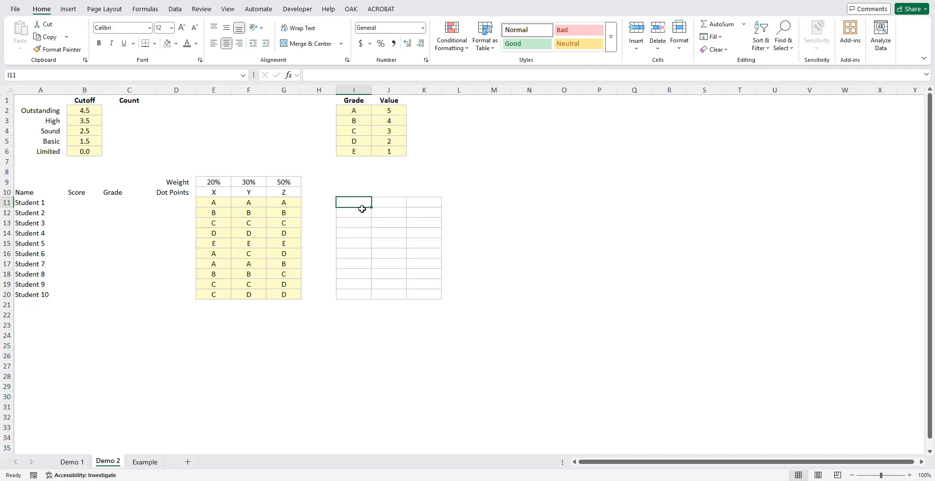
type("=INDEX(")
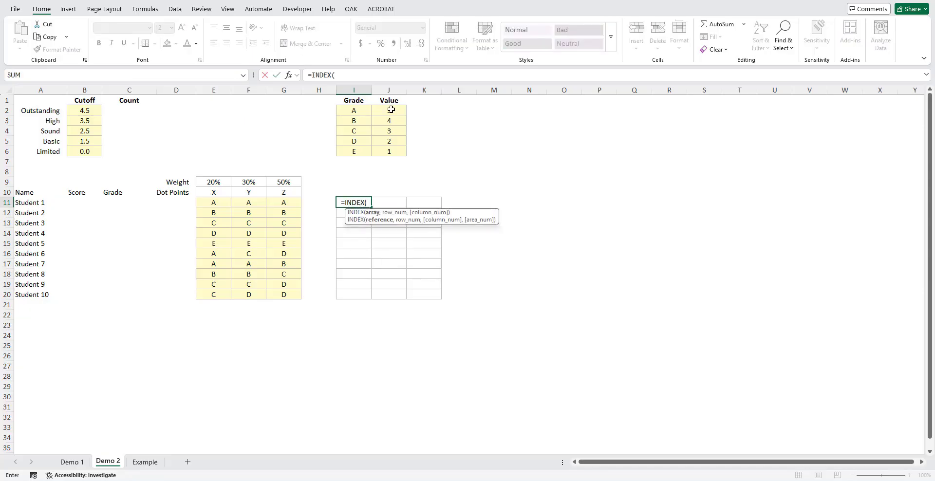
left_click_drag(390, 110, 409, 161)
key("F4")
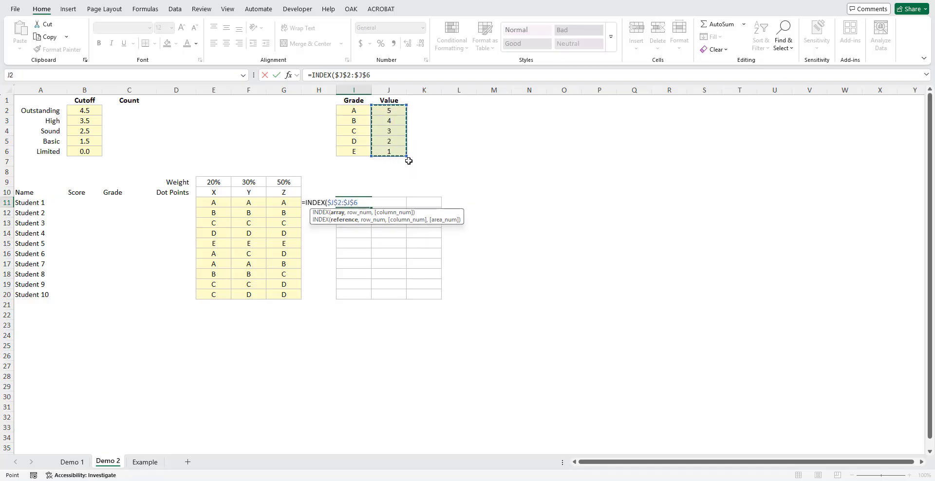
type(",MATCH()")
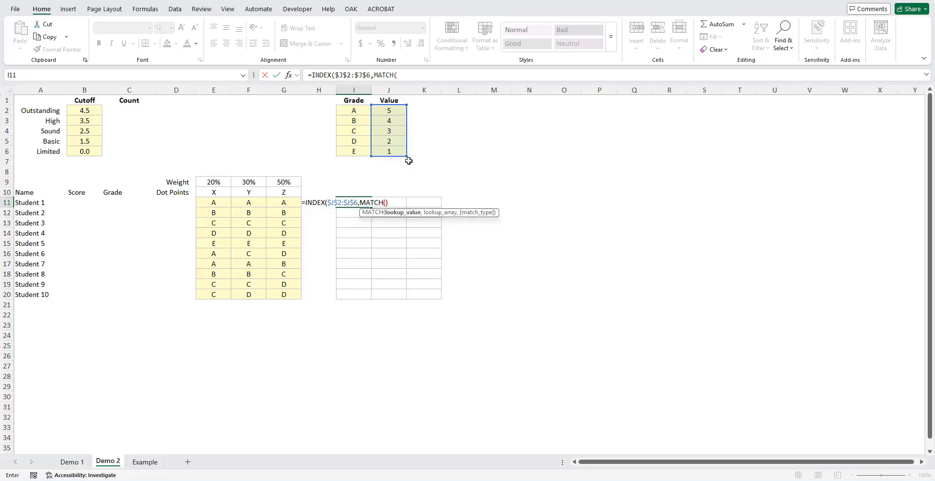
left_click(399, 74)
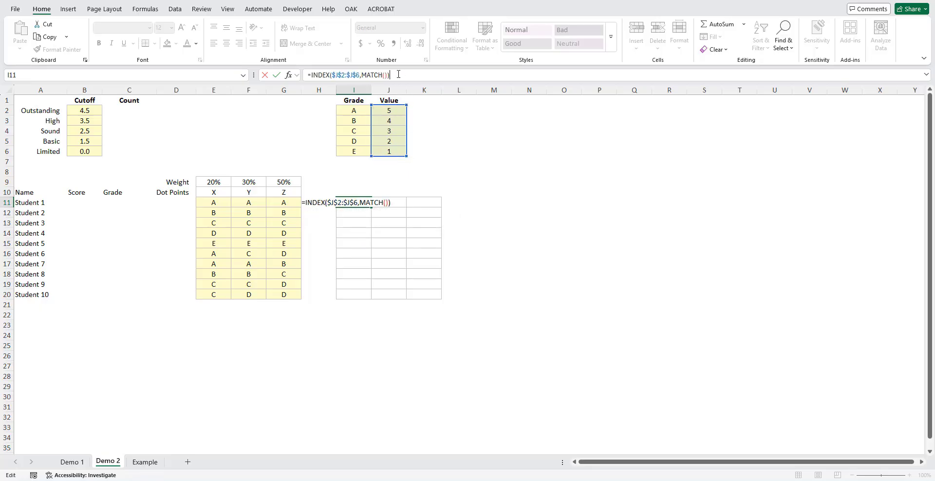
left_click(386, 75)
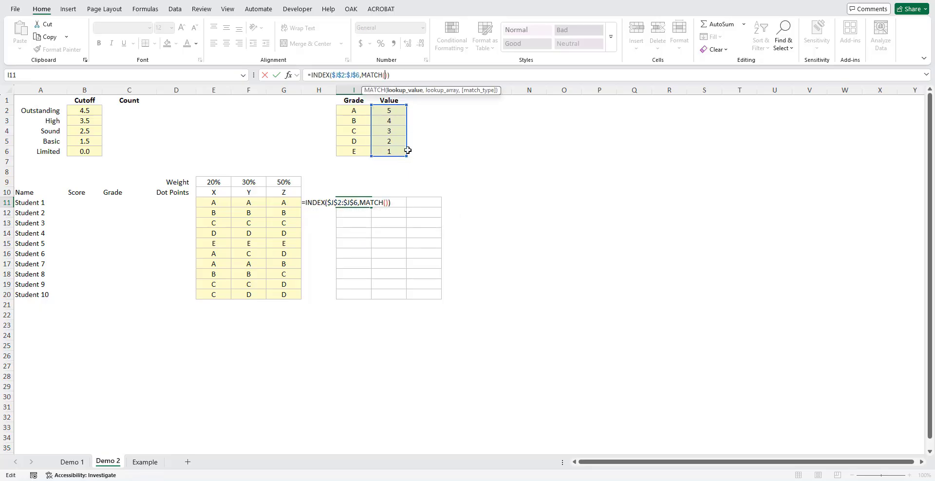
left_click(222, 204)
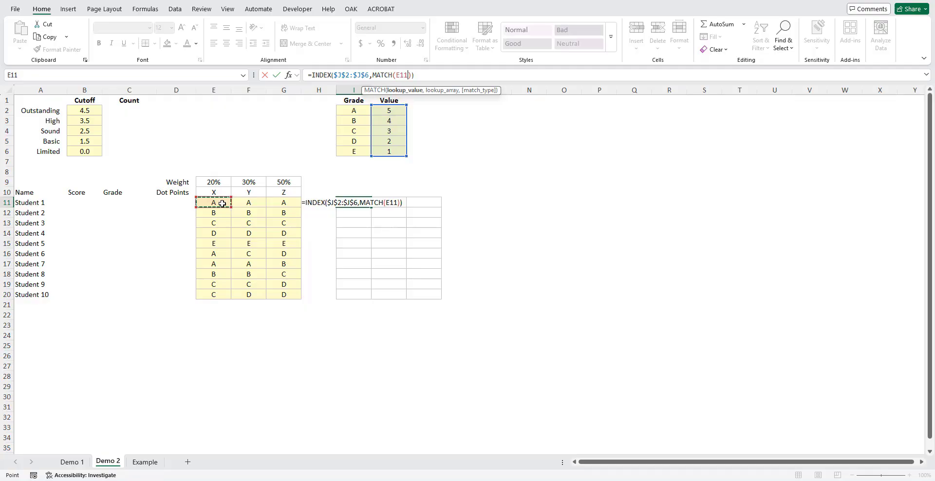
type(",")
left_click_drag(358, 114, 355, 147)
key("F4")
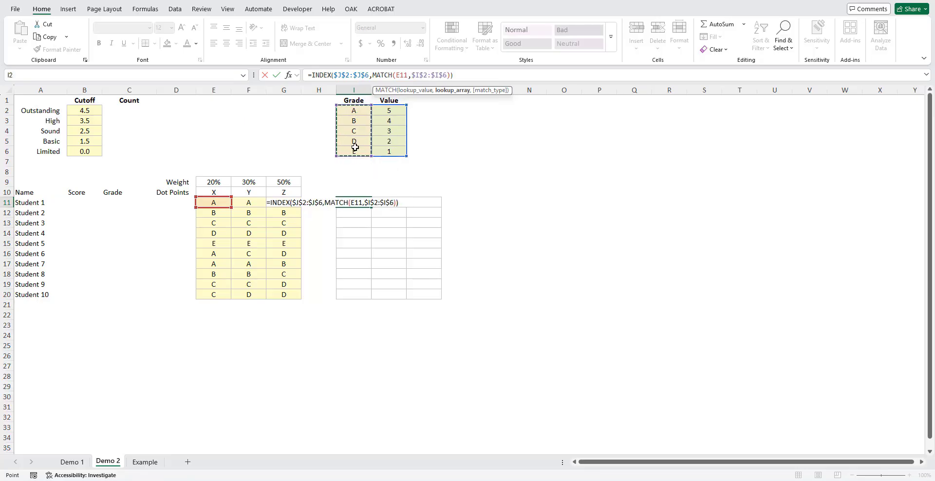
type(",0")
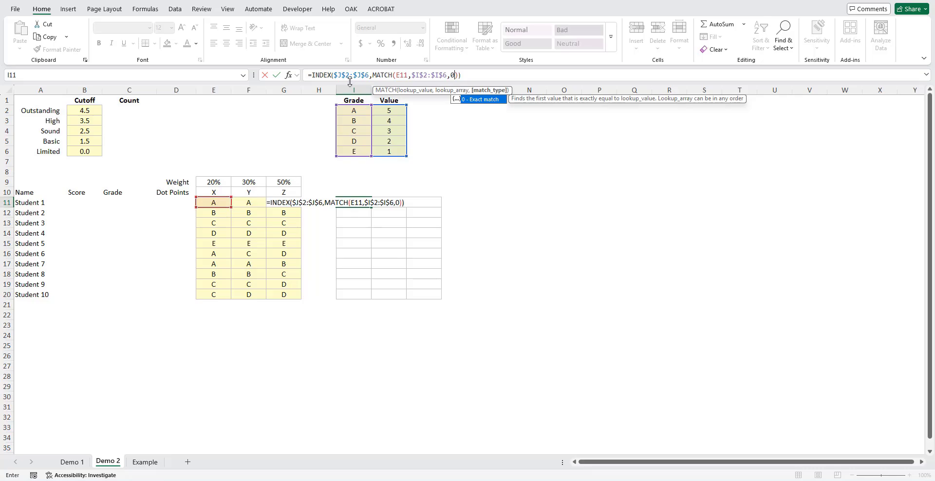
left_click(277, 75)
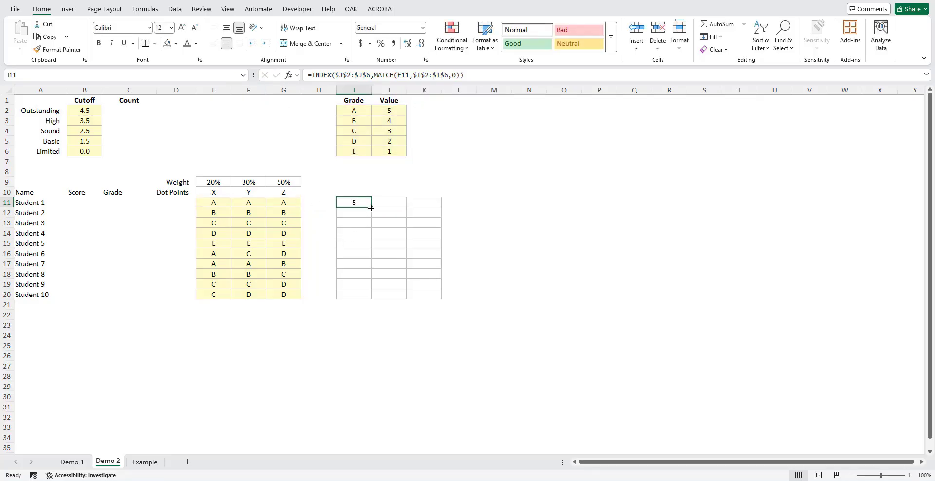
left_click_drag(371, 208, 439, 299)
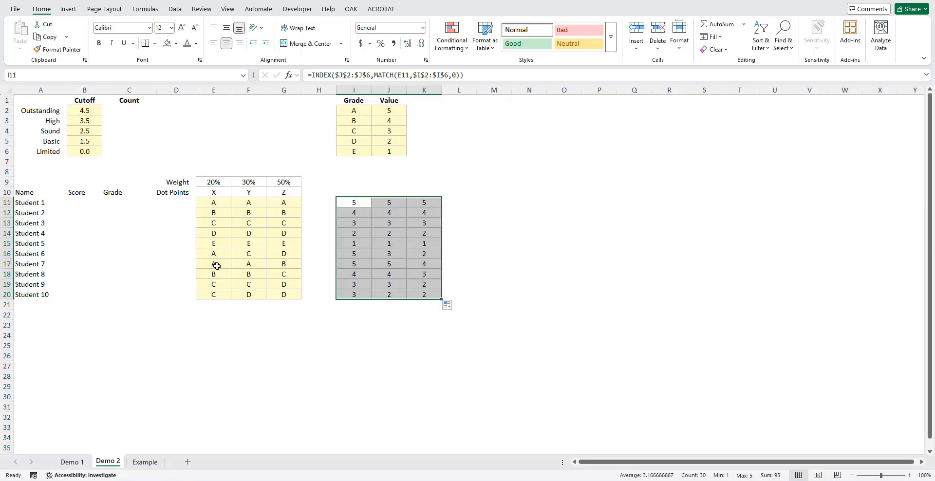
Step: Compare the letter grades in E11:G20 with their converted values in I11:K20, checking the rows of Student 7 and Student 10
left_click(4, 263)
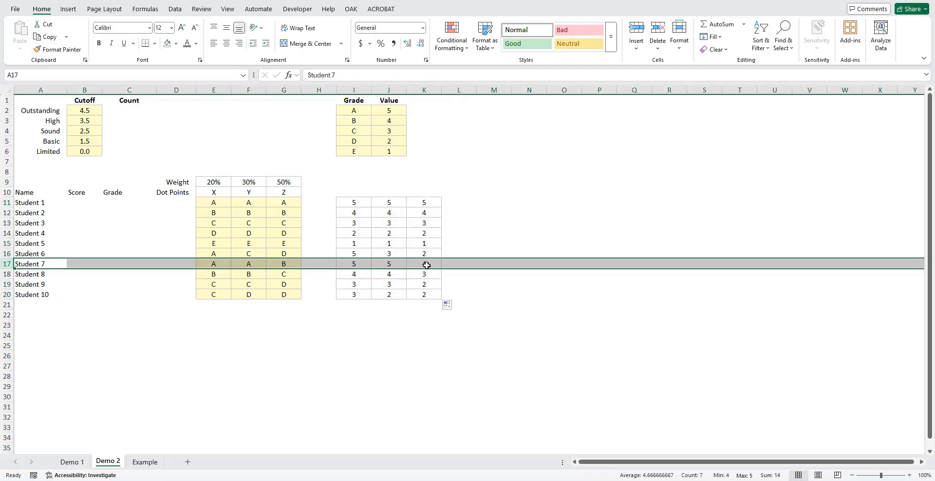
left_click(7, 294)
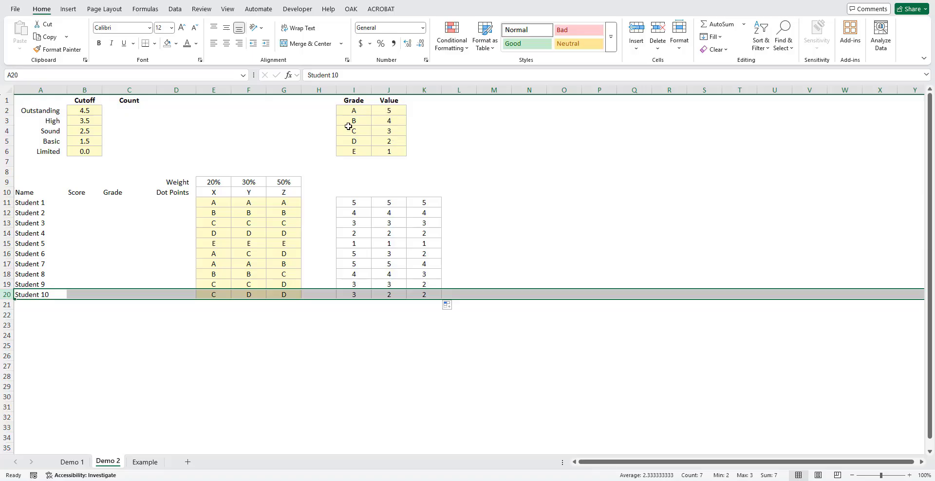
left_click_drag(222, 202, 280, 295)
left_click(361, 203)
left_click_drag(375, 223, 417, 292)
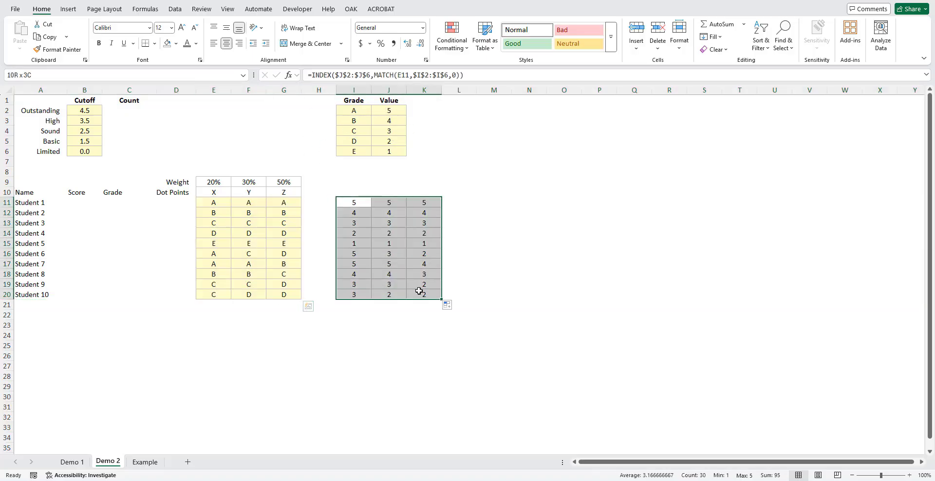
Step: Set the width of column H to 3
left_click(320, 90)
right_click(324, 91)
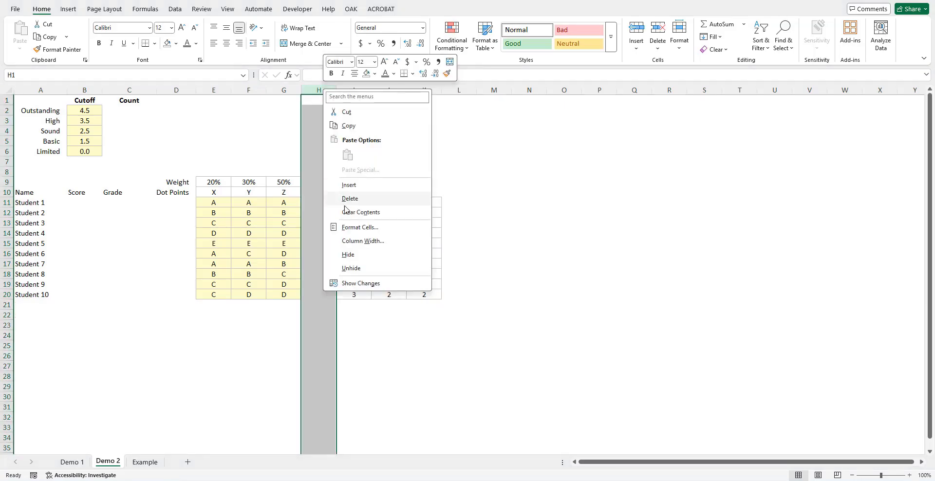
left_click(363, 240)
type("3")
left_click(332, 262)
left_click(370, 182)
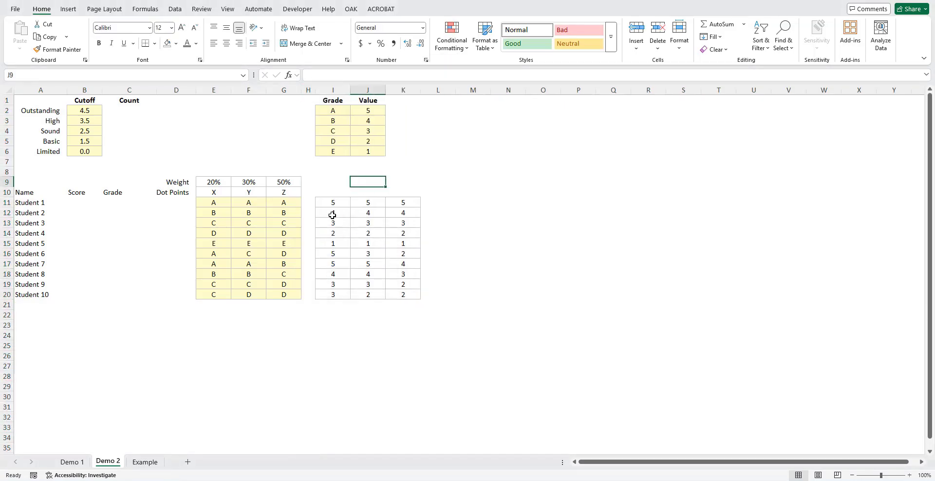
Step: Make the Score and Grade headers in B10:C10 bold and centre the Score header
left_click_drag(215, 205, 279, 201)
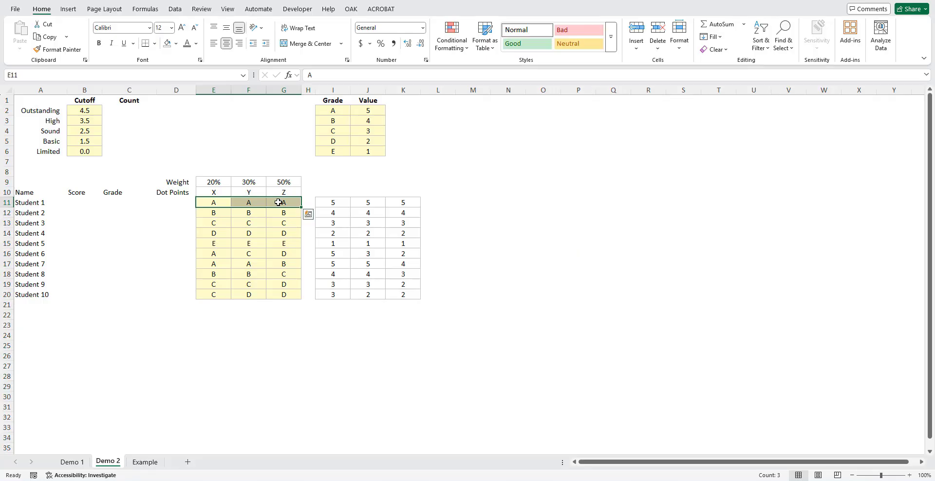
left_click(76, 206)
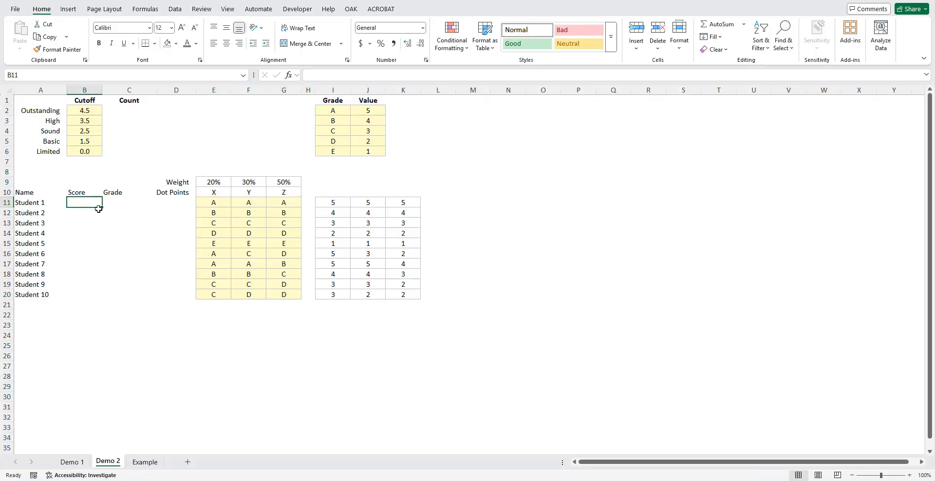
left_click_drag(92, 190, 119, 190)
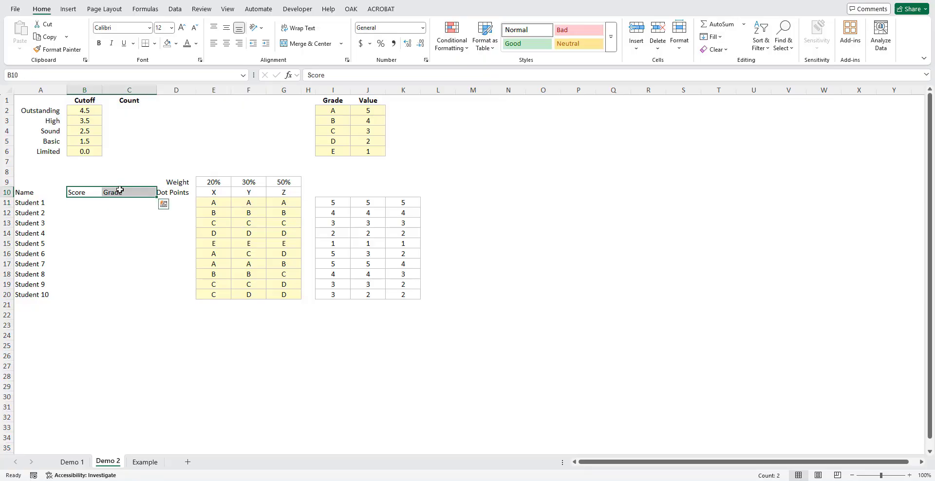
key("ctrl+b")
left_click(77, 193)
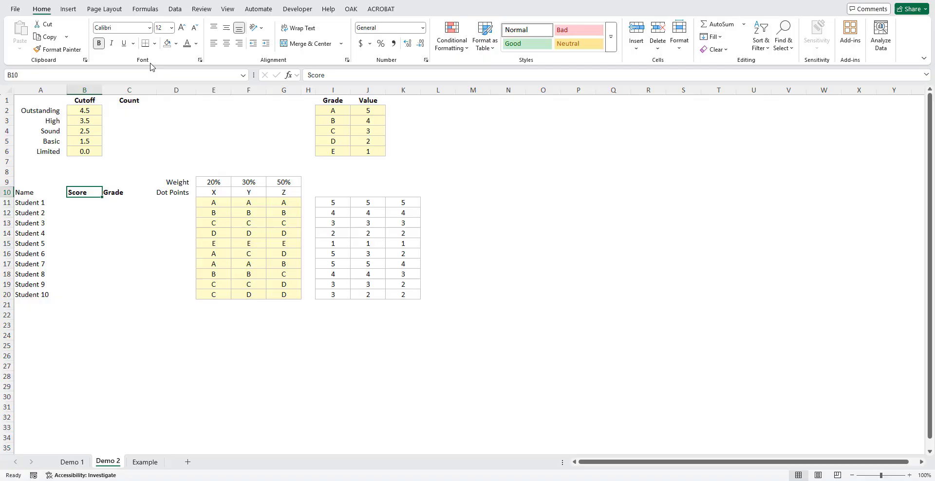
left_click(226, 43)
Step: Copy the formatting of cell I11 to the score cells B11:B20 and make the Name header in A10 bold
left_click(334, 203)
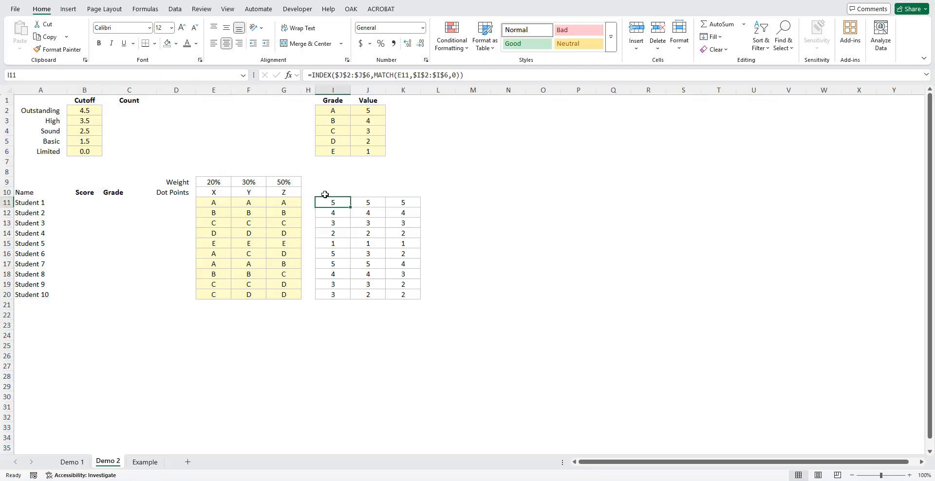
left_click(58, 49)
left_click_drag(88, 201, 90, 294)
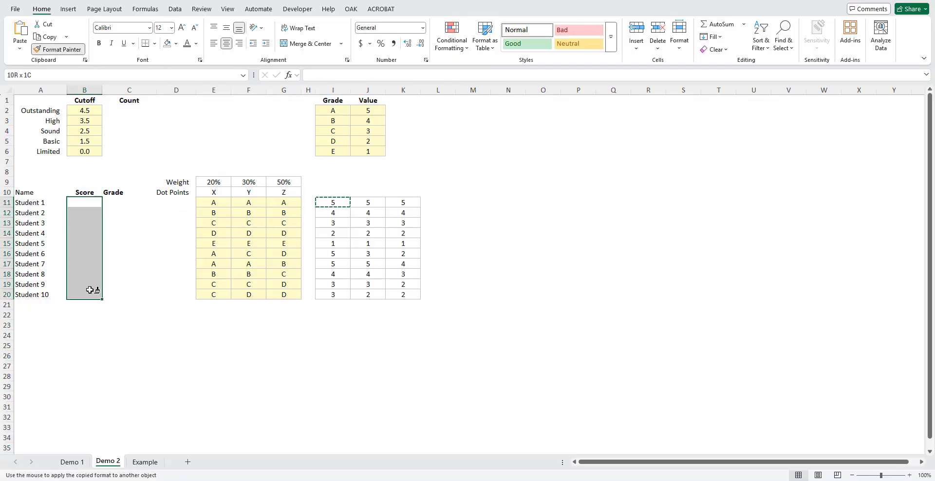
left_click(33, 192)
key("ctrl+b")
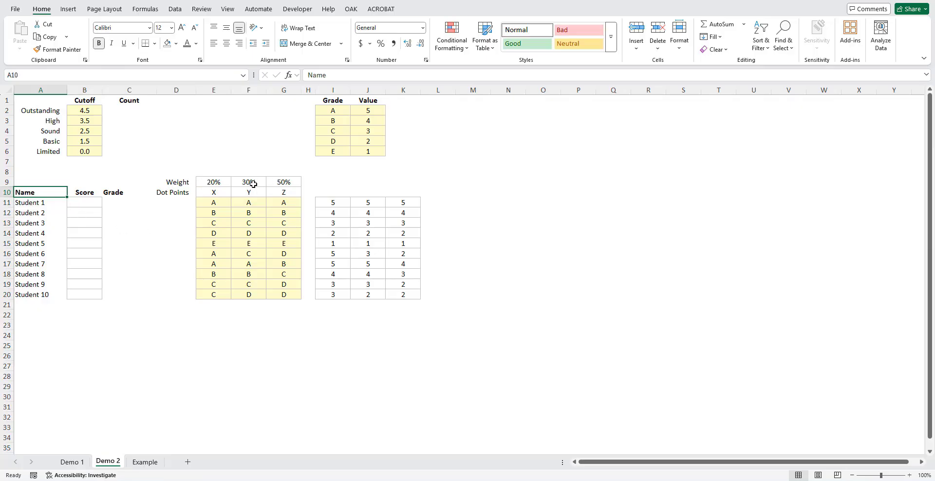
Step: Calculate the weighted scores by entering =SUMPRODUCT($E$9:$G$9,I11:K11) in B11 and filling it down to B20
left_click(88, 201)
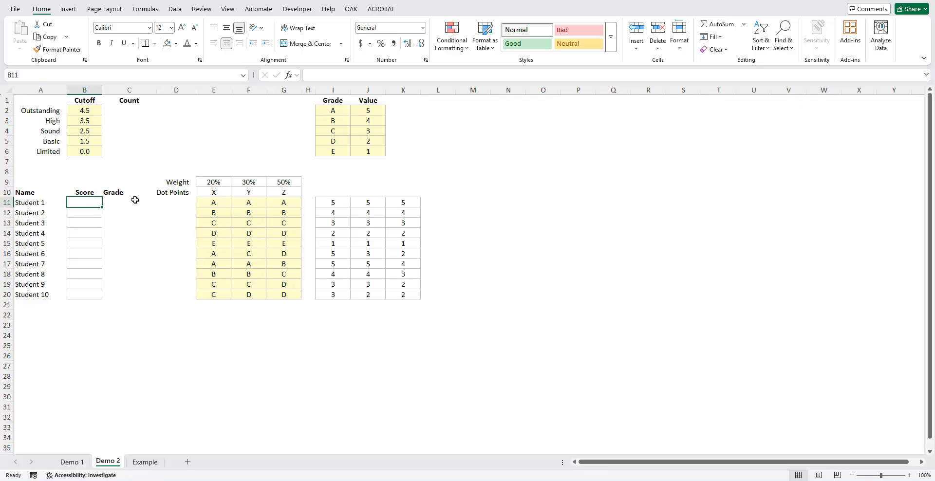
type("=SUMPRODUCT(")
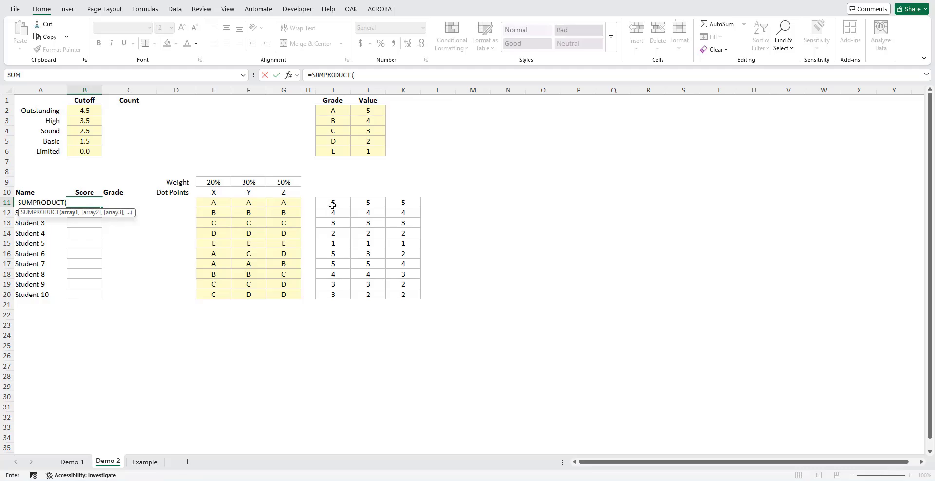
left_click_drag(332, 204, 400, 207)
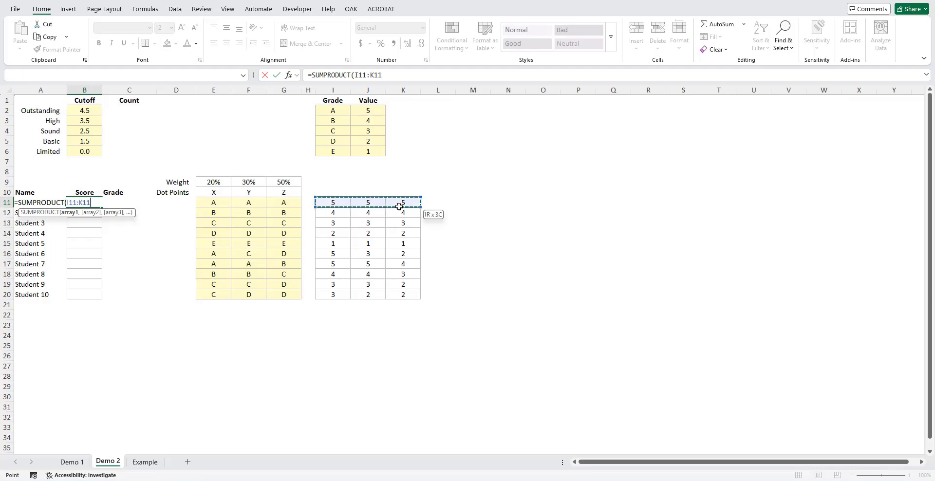
left_click_drag(224, 182, 272, 182)
key("F4")
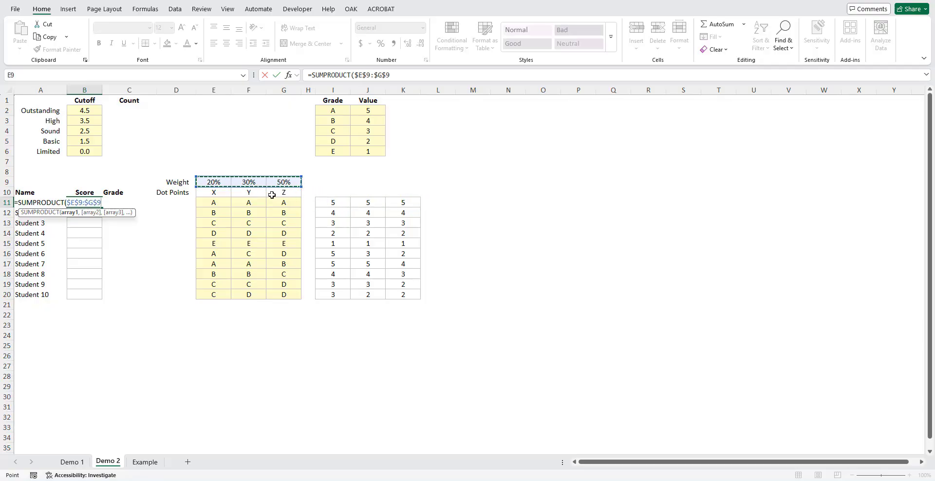
type(",")
left_click_drag(341, 204, 388, 203)
type(")")
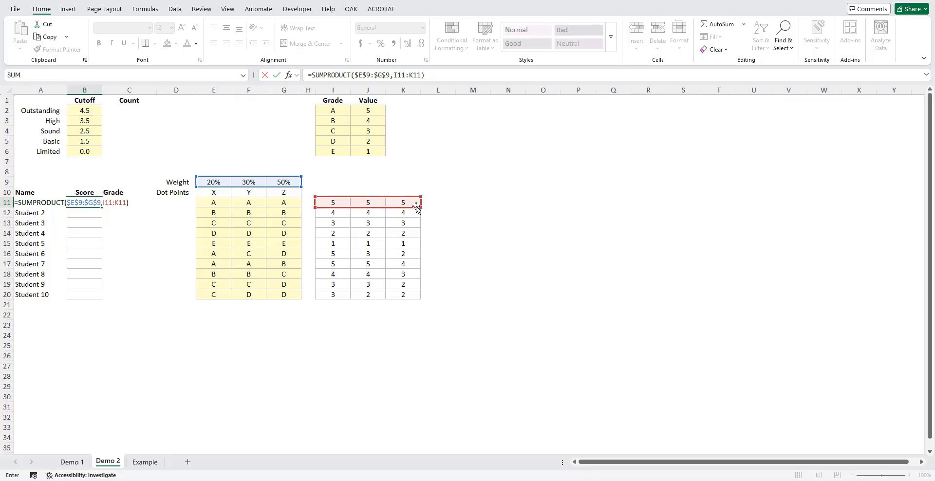
left_click(277, 75)
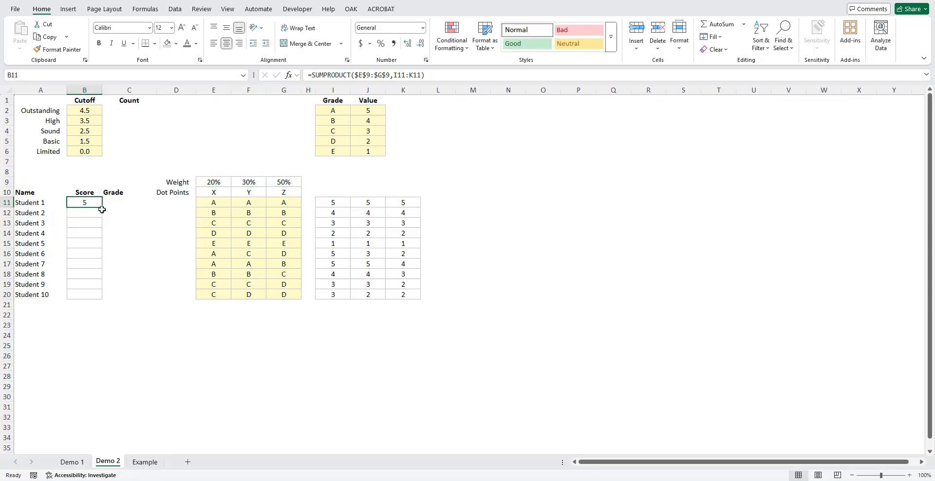
left_click_drag(102, 209, 101, 299)
Step: Inspect the ranges referenced by Student 7's score formula in B17, leaving the formula as it is
left_click(94, 267)
left_click(433, 78)
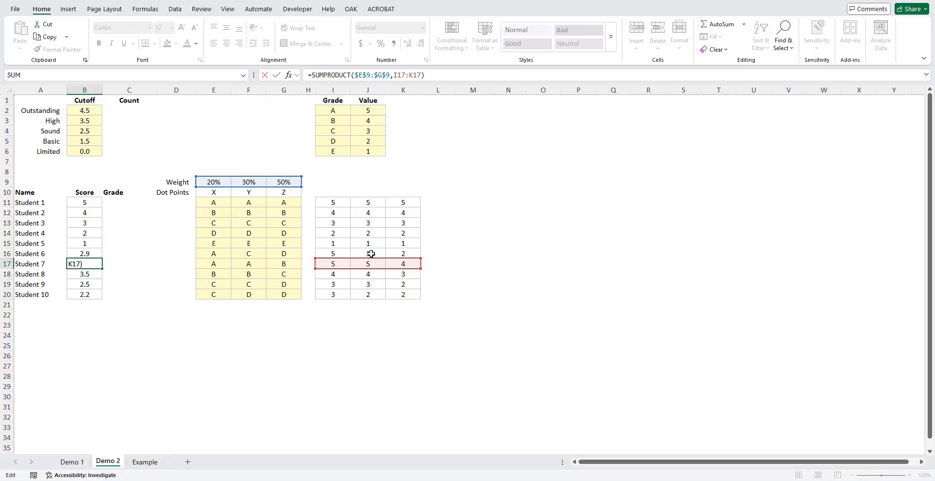
key("Escape")
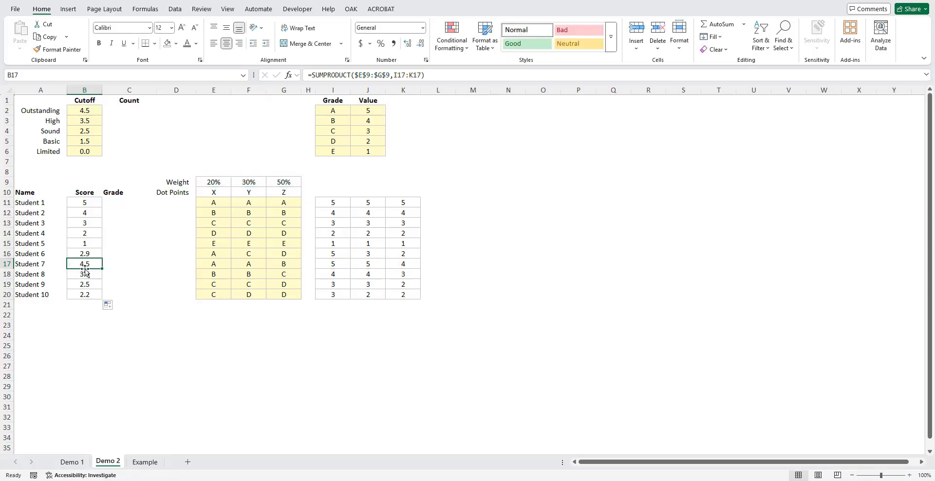
Step: Format the scores in B11:B20 with one decimal place
left_click_drag(86, 203, 86, 295)
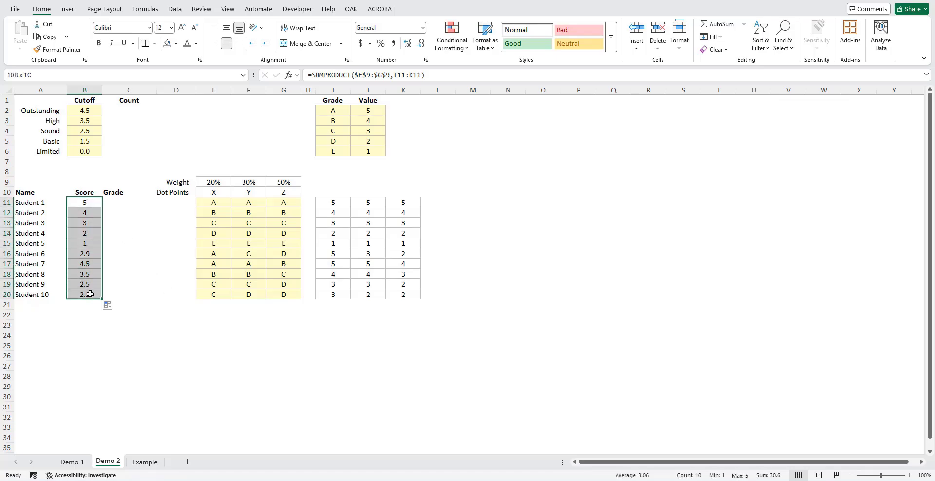
left_click(408, 44)
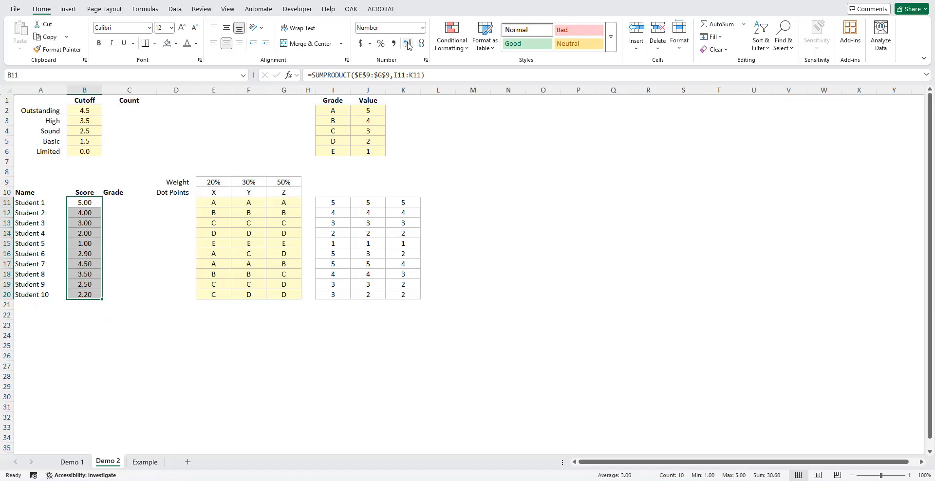
left_click(421, 43)
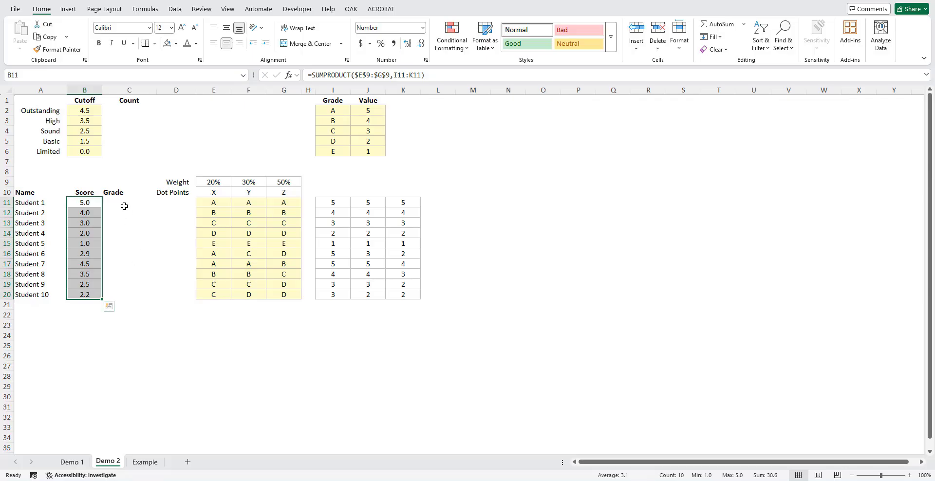
Step: Check the grade lookup formula in E12 of the Demo 1 sheet, then return to Student 1's score and grade cells in Demo 2
left_click(72, 462)
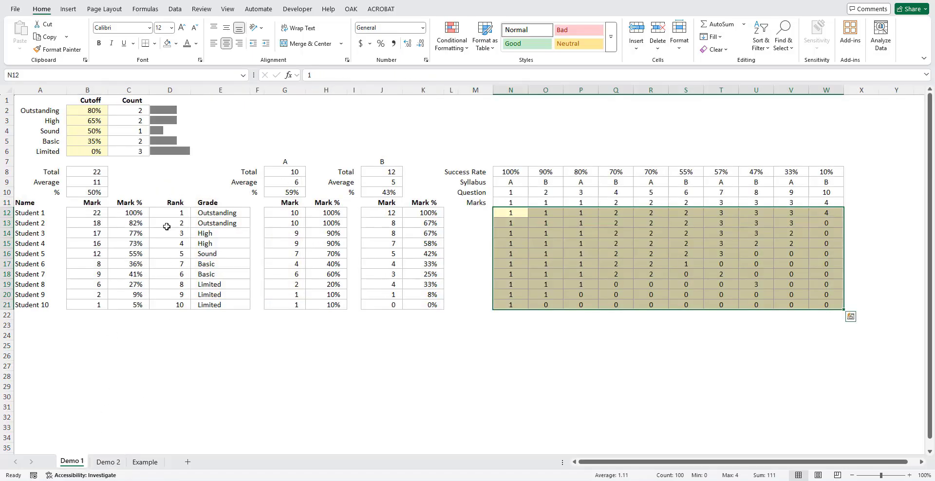
left_click(212, 215)
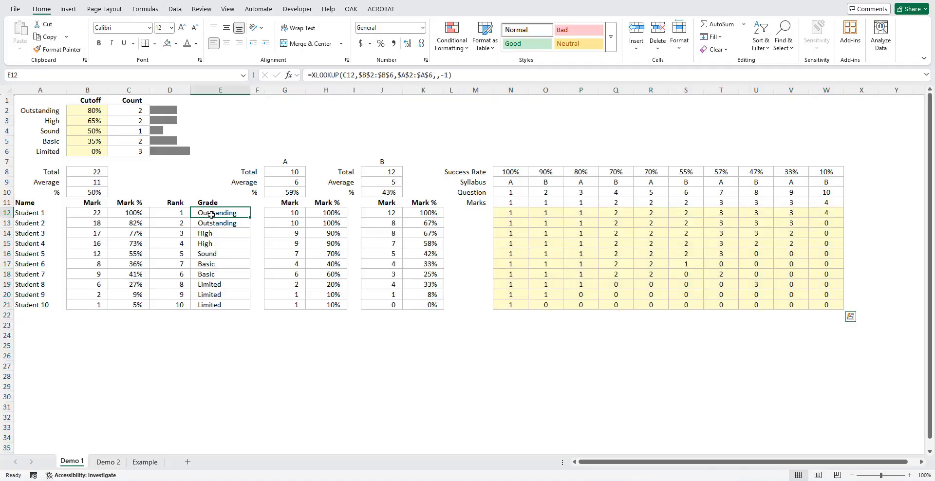
left_click(109, 462)
left_click(120, 202)
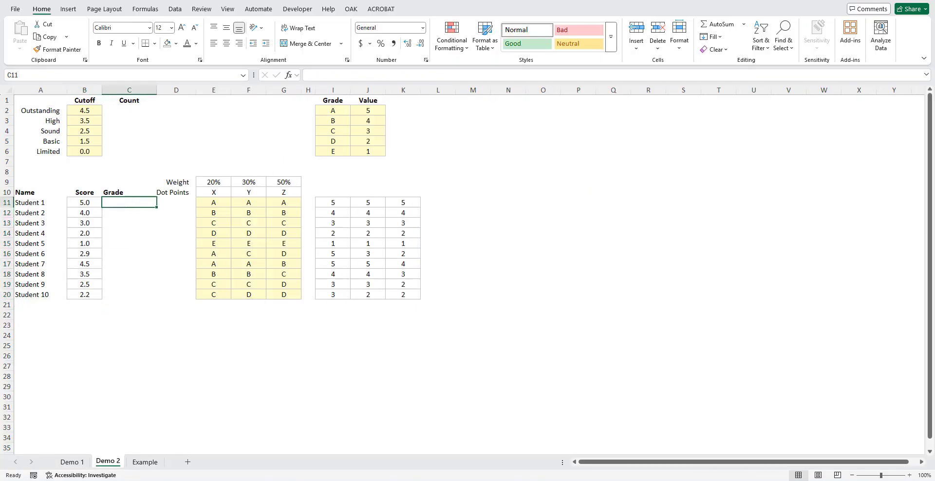
type("=")
left_click(129, 207)
left_click(89, 204)
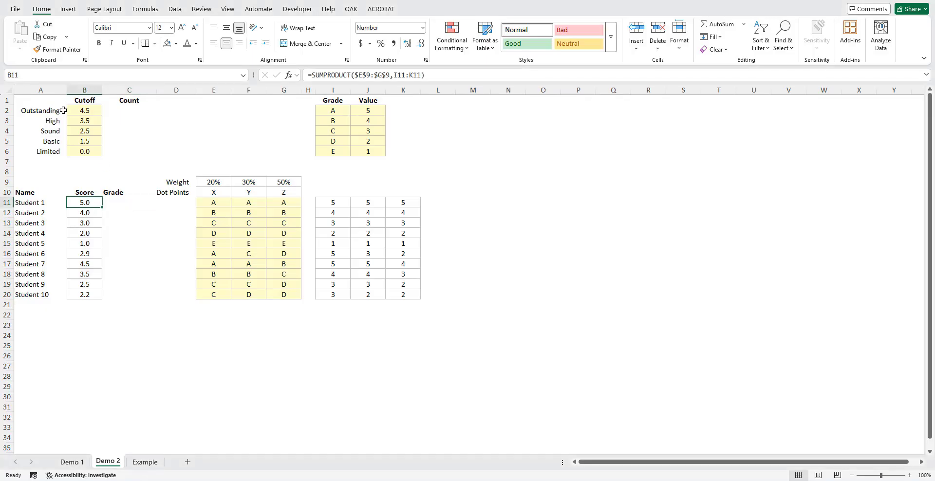
Step: Apply an outline border to Student 1's grade cell C11 in Demo 2
left_click(126, 204)
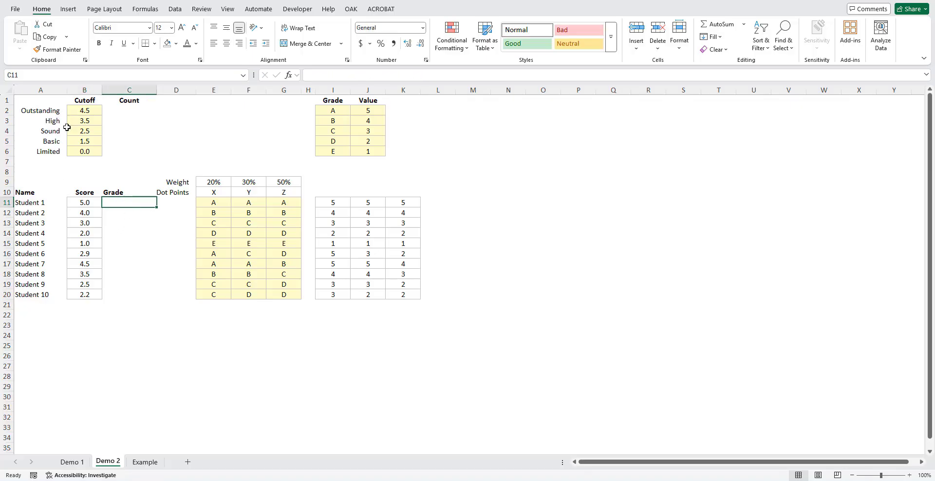
key("ctrl+1")
left_click(530, 115)
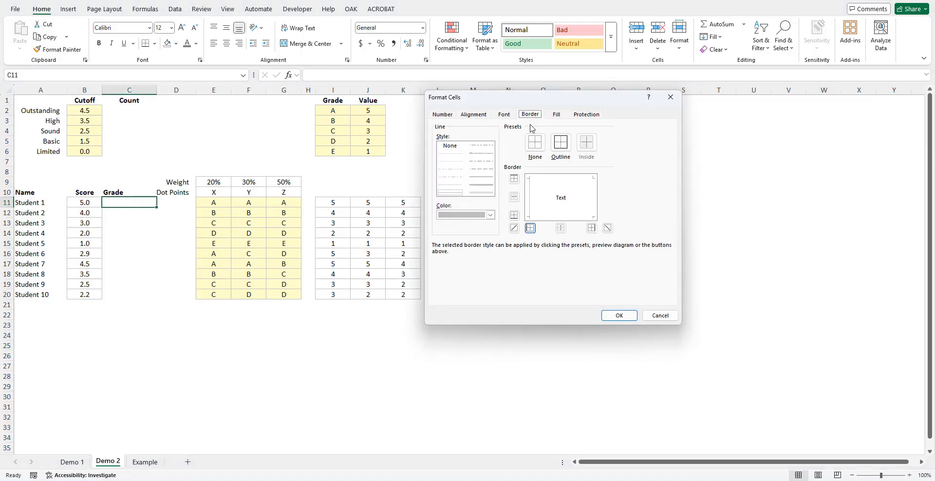
left_click(561, 142)
left_click(620, 316)
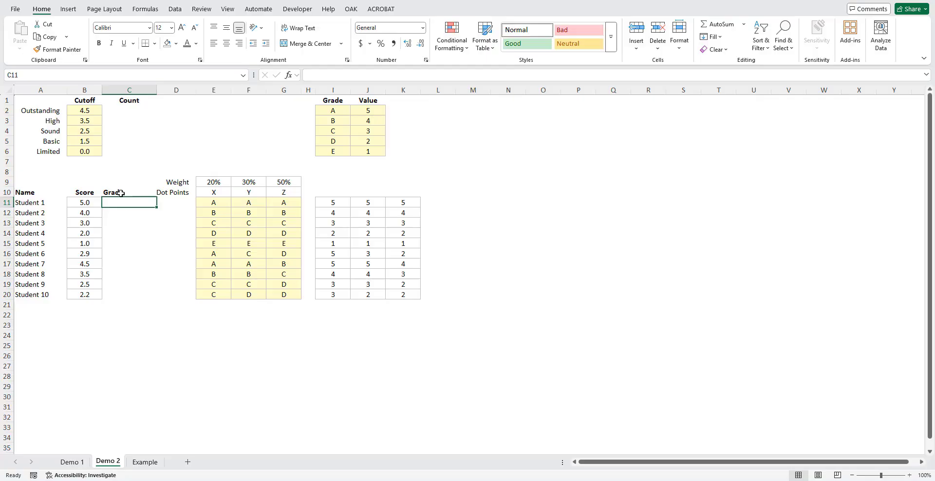
Step: Indent the Grade header and the grade cells in C10:C20 by one level
left_click_drag(125, 192, 135, 289)
key("ctrl+1")
left_click(474, 115)
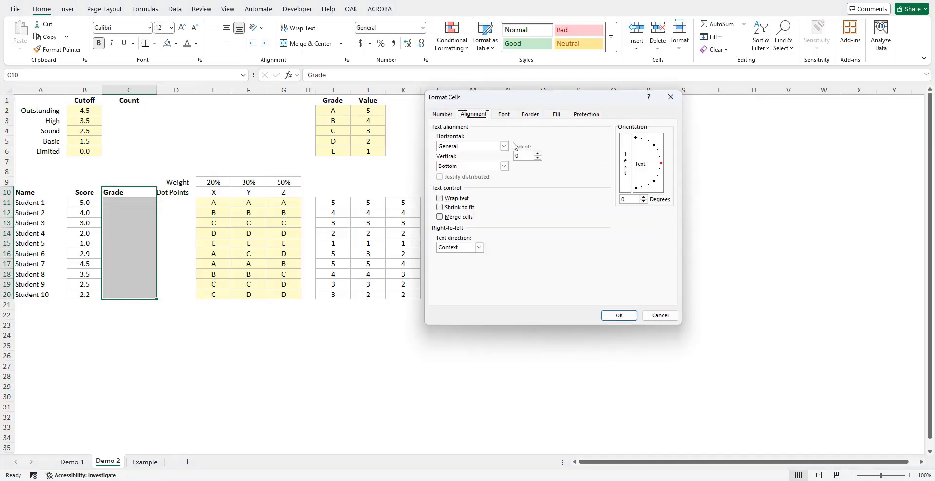
left_click(538, 153)
left_click(636, 315)
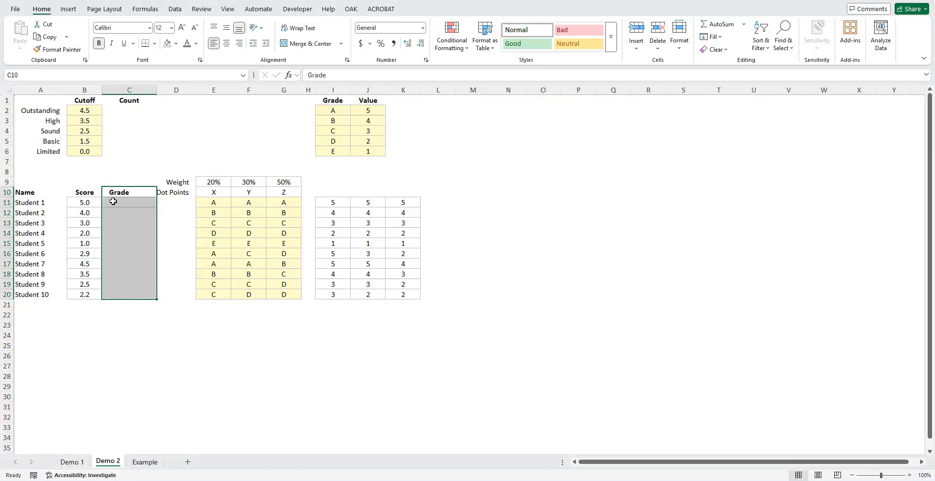
Step: Assign the grades by entering =XLOOKUP(B11,$B$2:$B$6,$A$2:$A$6,,-1) in C11 and filling it down to C20
left_click(129, 202)
type("=XLOOKU")
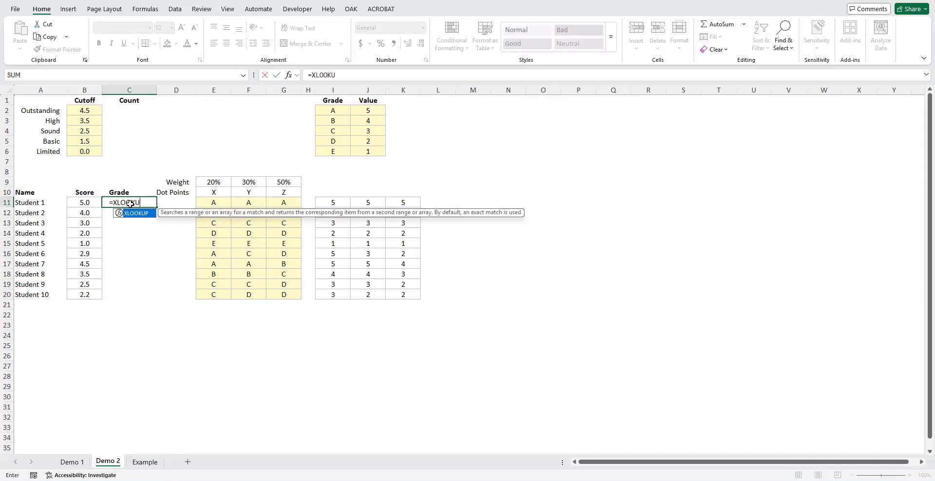
type("P(")
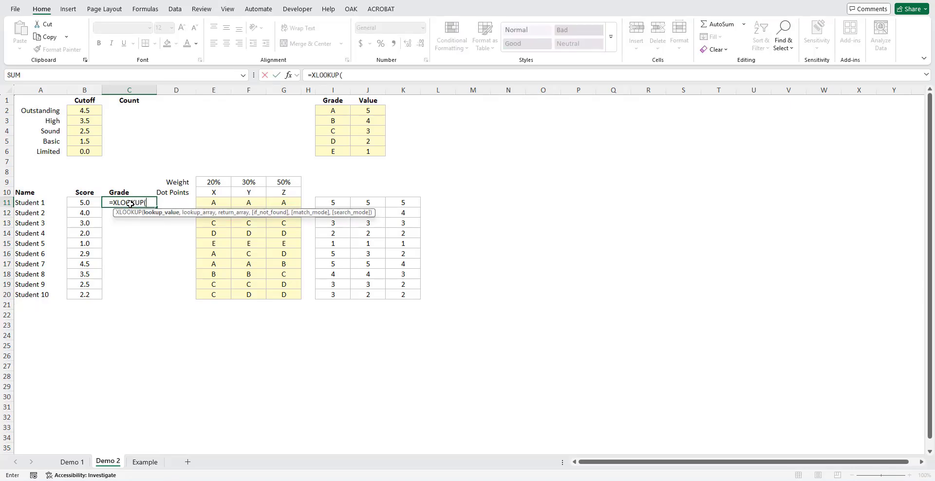
left_click(93, 203)
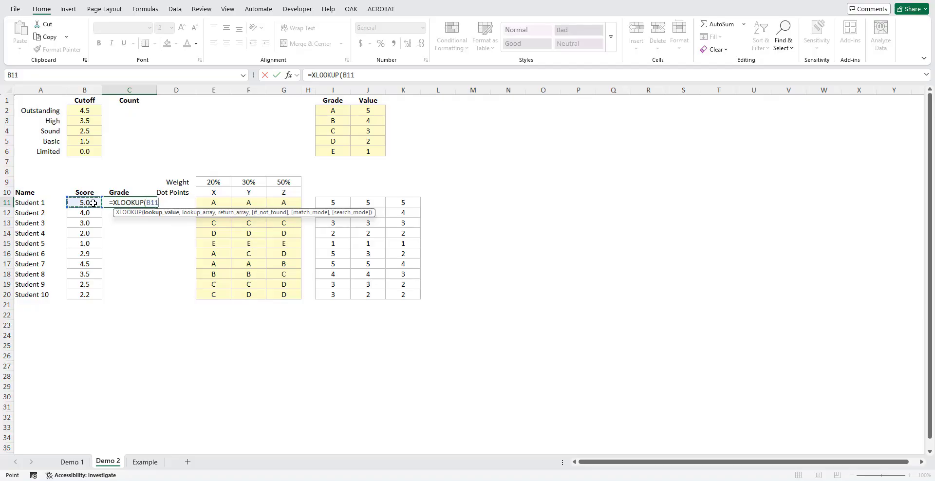
type(",")
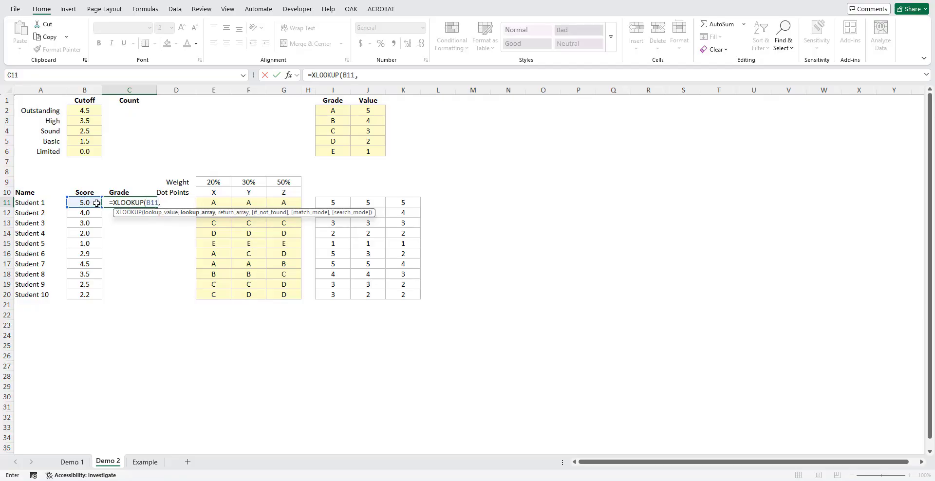
left_click_drag(85, 111, 81, 154)
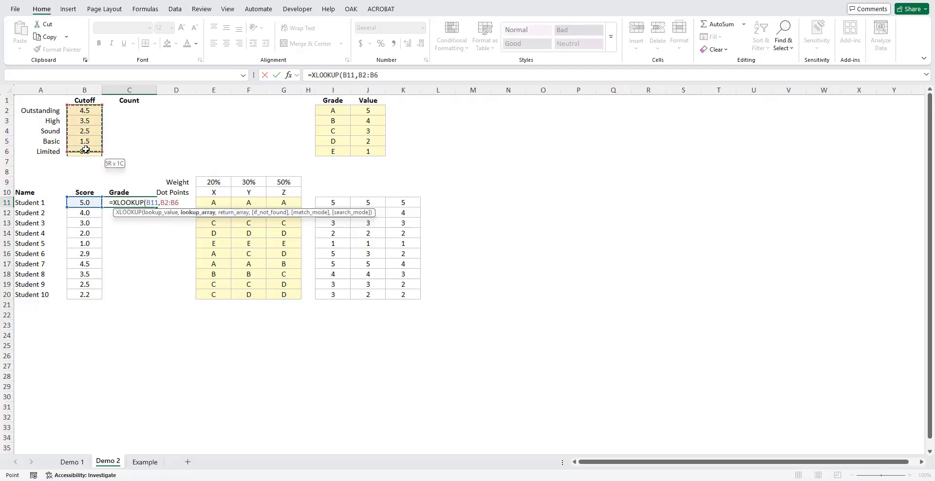
key("F4")
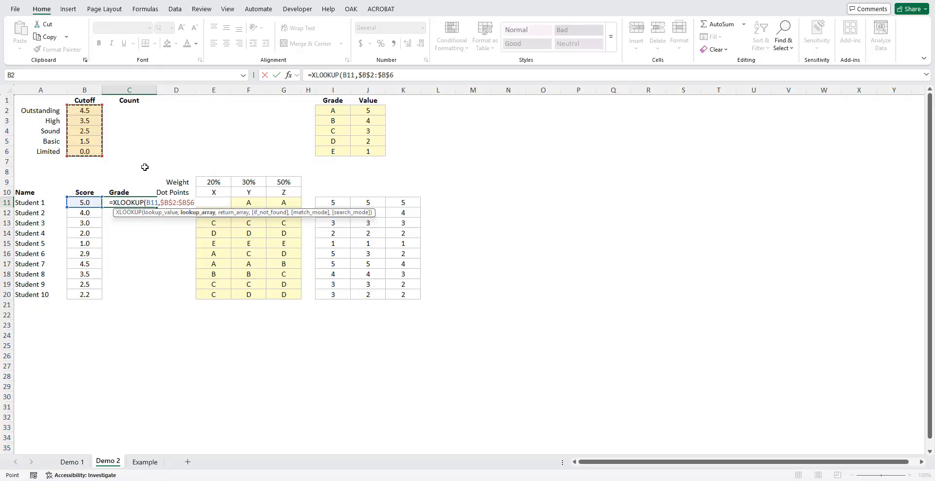
type(",")
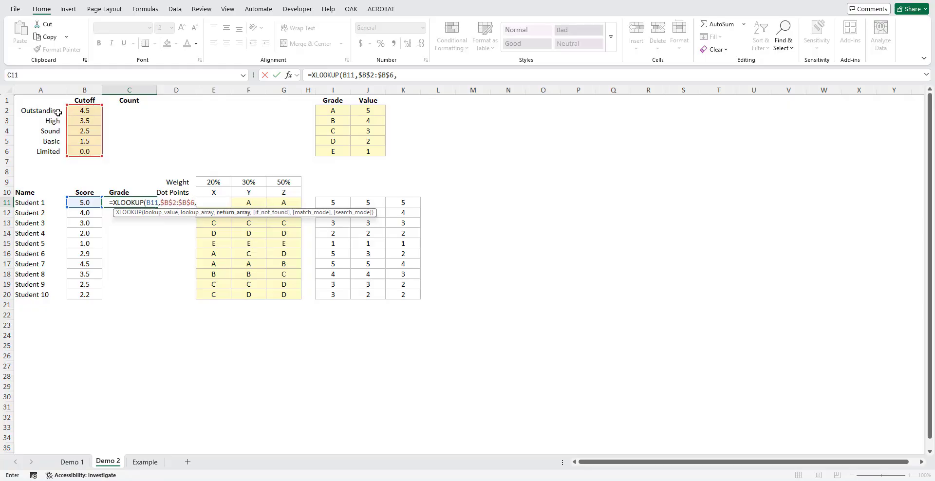
left_click_drag(53, 111, 58, 150)
key("F4")
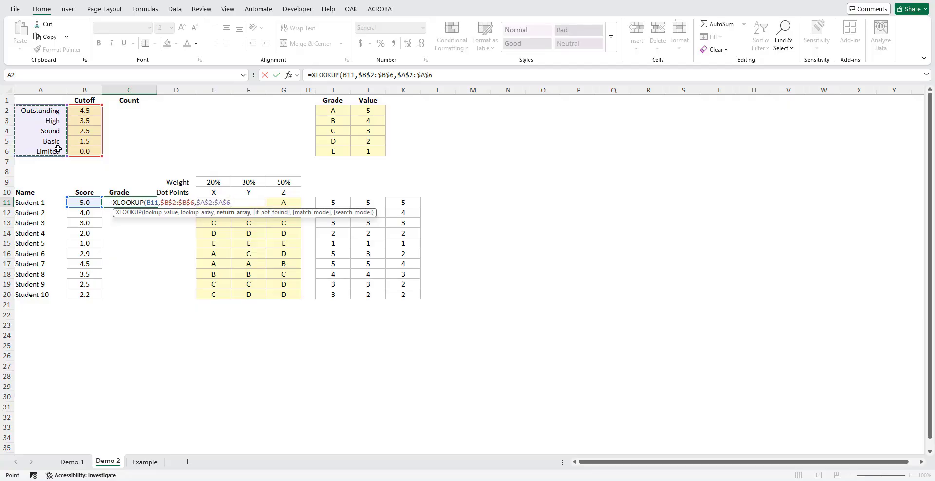
type(",,")
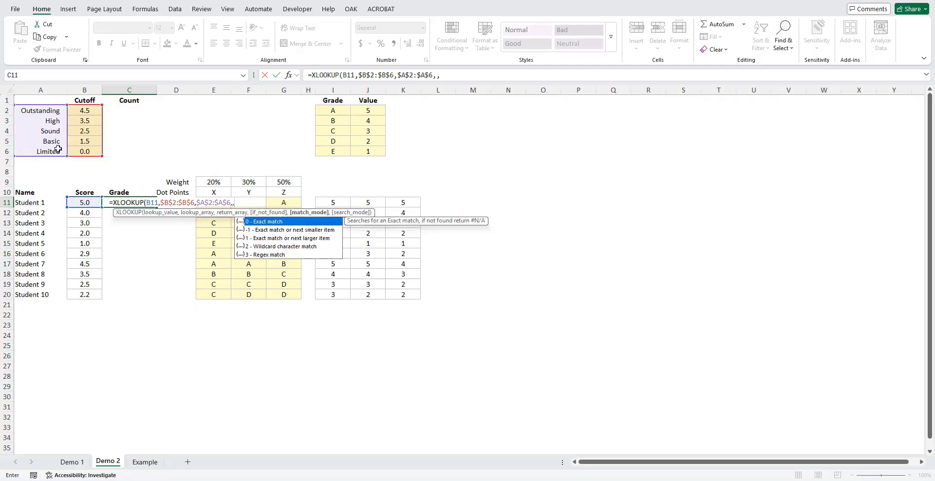
key("Down")
key("Tab")
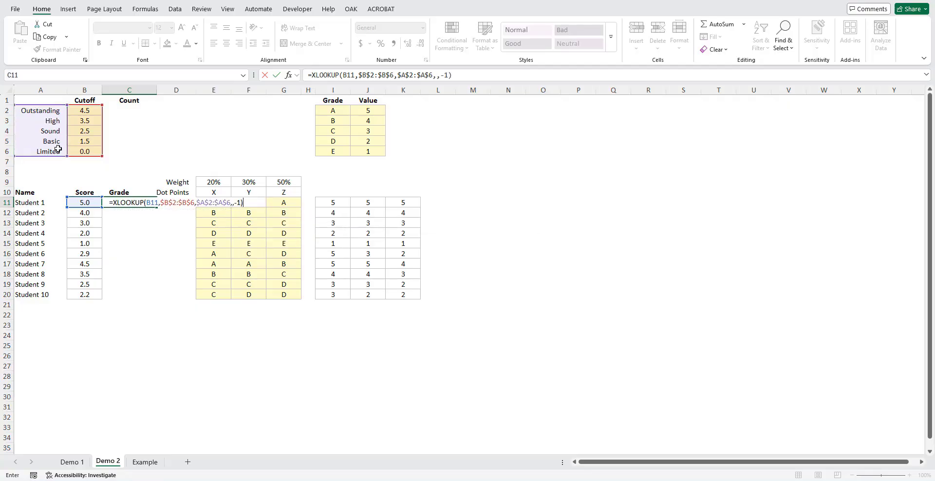
key("ctrl+Return")
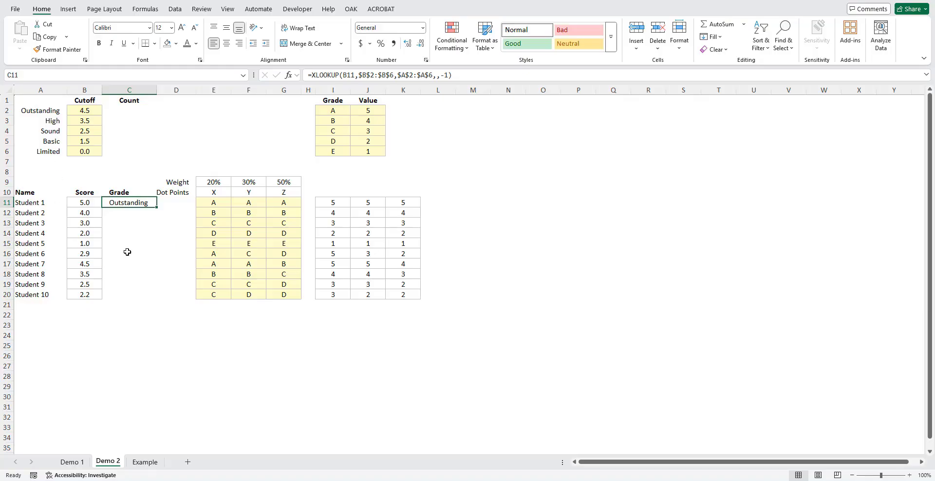
double_click(157, 207)
Step: Check each student's score in B11:B20 and its grade in C11:C20 against the cutoffs in B2:B6
left_click(91, 203)
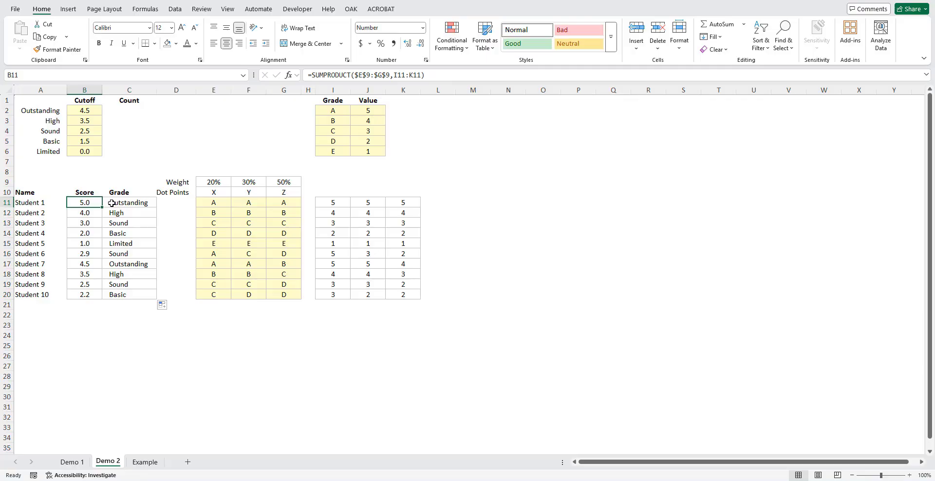
left_click(91, 214)
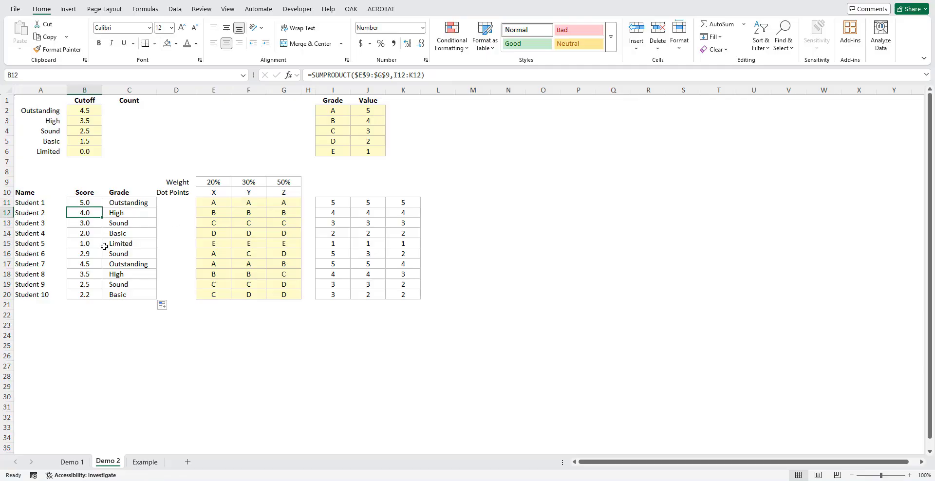
left_click(92, 223)
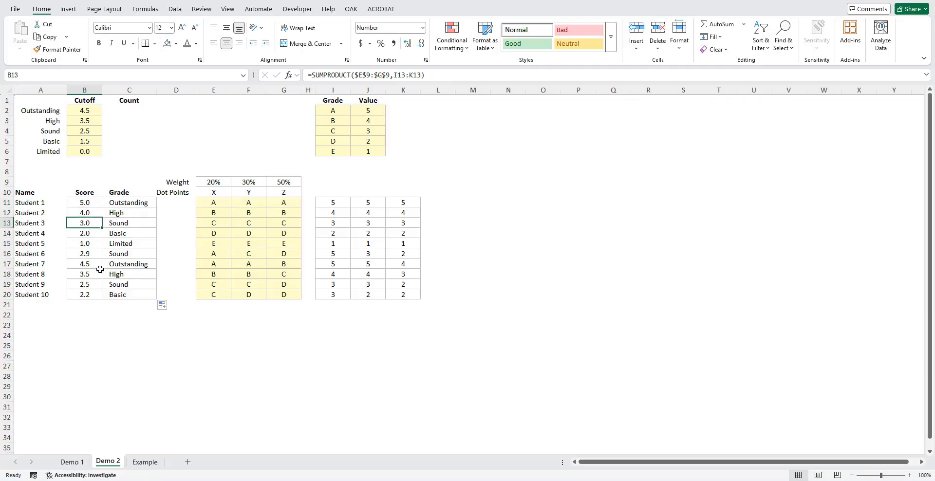
left_click(94, 236)
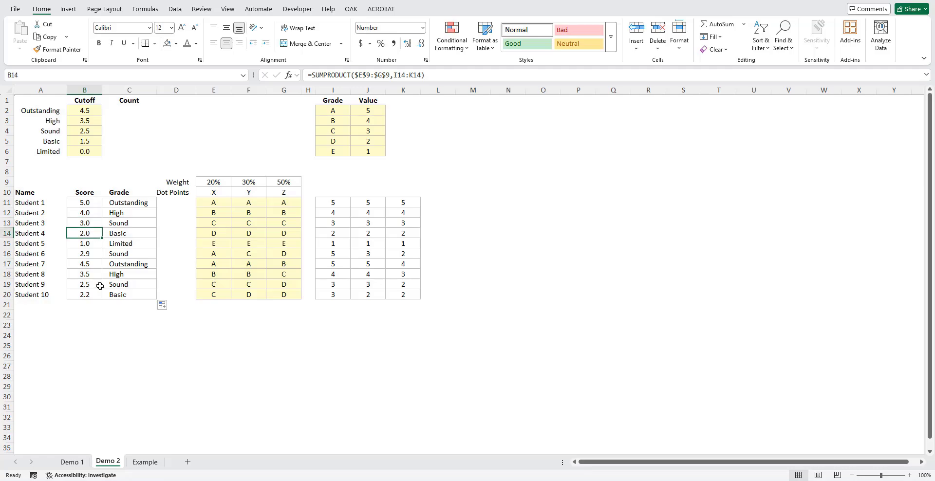
left_click(91, 244)
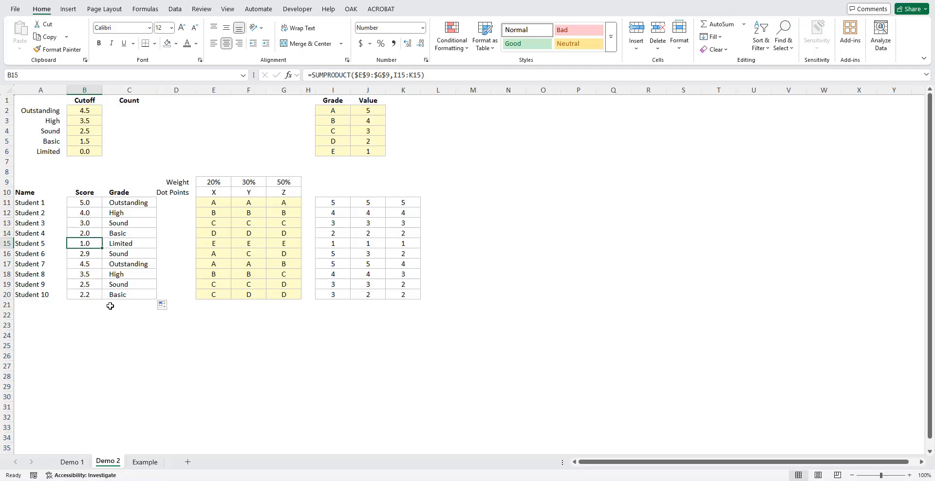
left_click_drag(94, 256, 95, 295)
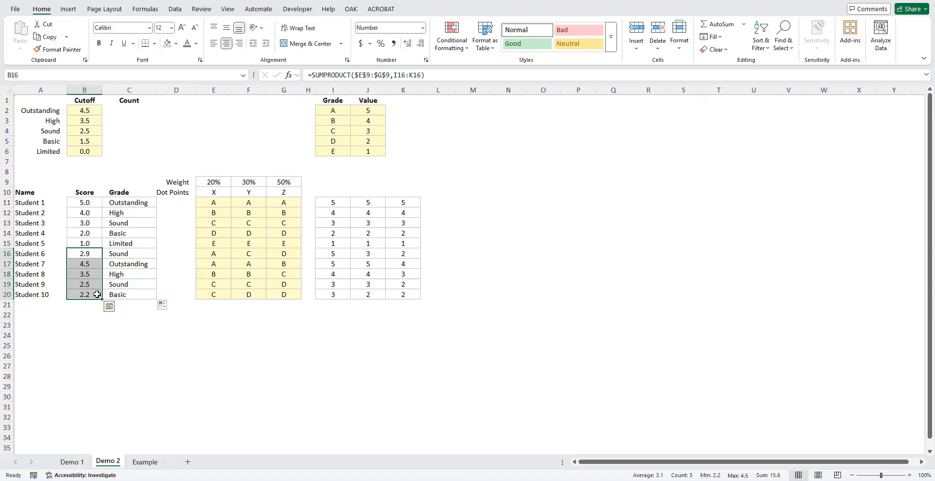
left_click(93, 257)
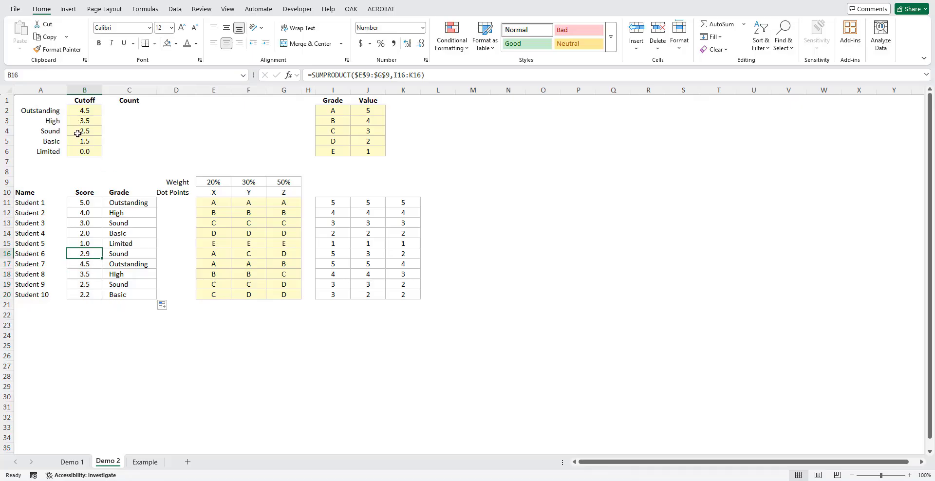
left_click(123, 252)
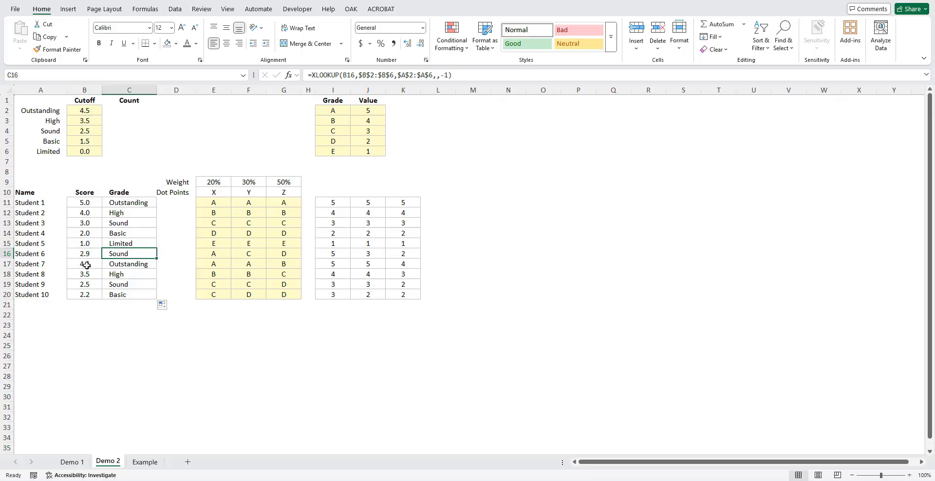
left_click(125, 265)
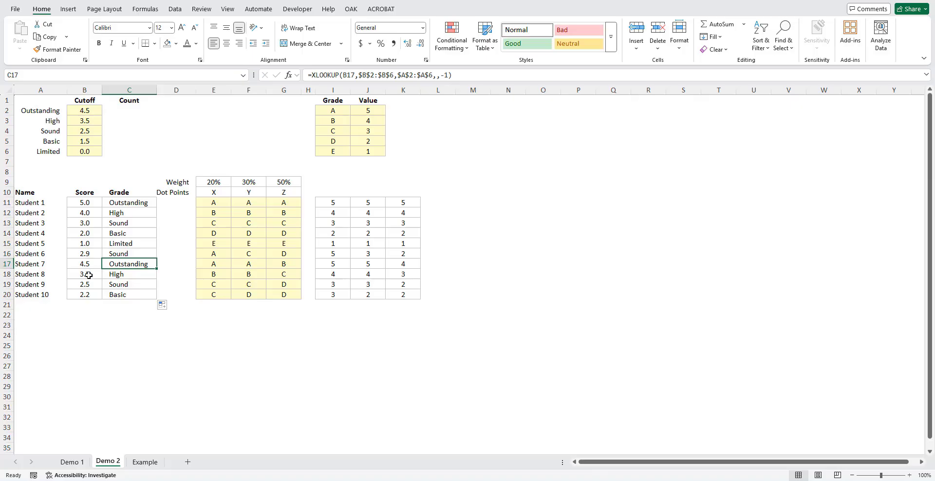
left_click(89, 274)
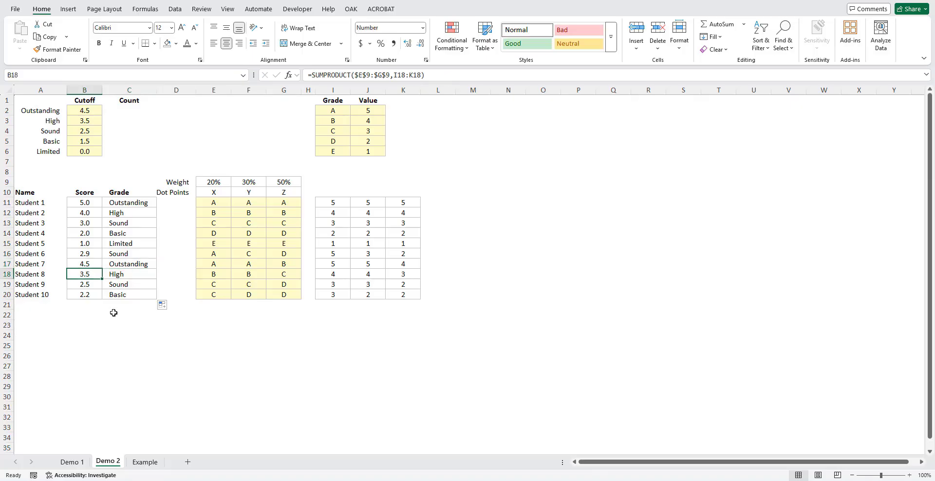
left_click(93, 287)
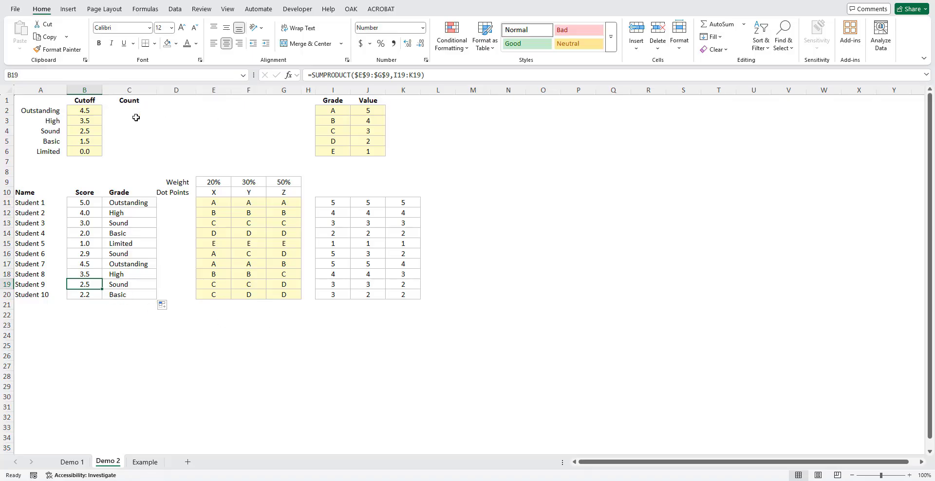
Step: Copy the grade counts and bar chart cells C2:D6 from Demo 1 into Demo 2 starting at C2
left_click(73, 462)
left_click_drag(141, 111, 160, 150)
key("ctrl+c")
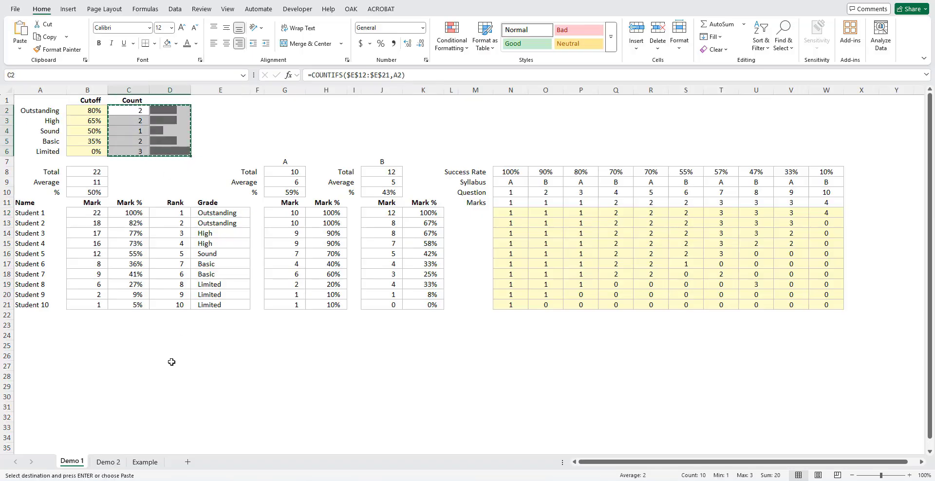
left_click(108, 462)
left_click(130, 111)
key("ctrl+v")
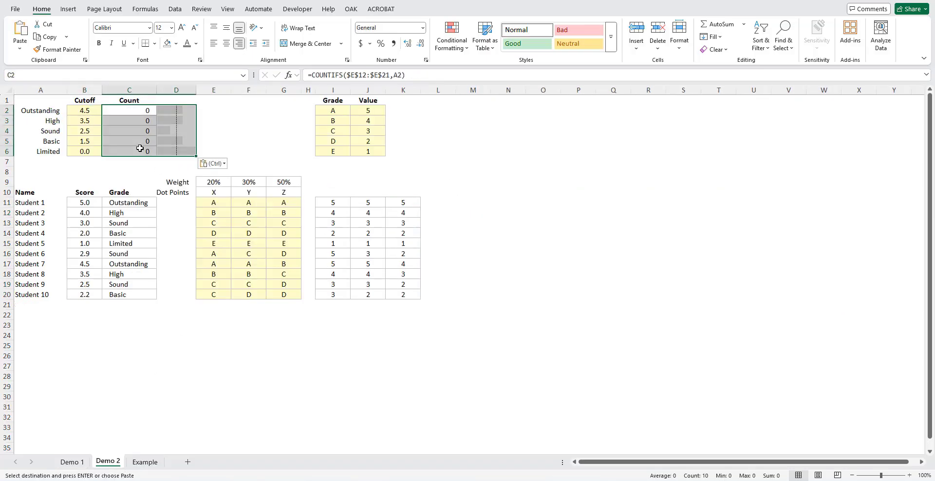
Step: Change the grade count in C2 to =COUNTIFS($C$11:$C$20,A2) and fill it down to C6
left_click(150, 113)
left_click(424, 75)
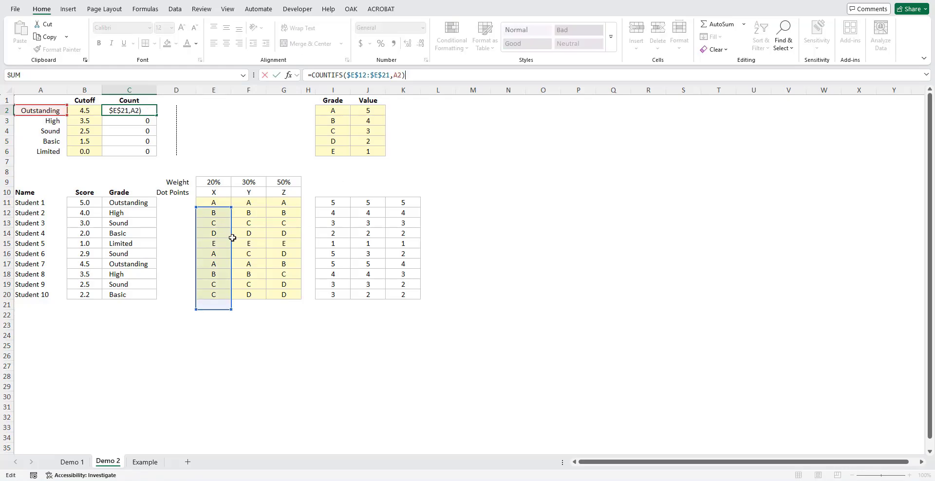
left_click_drag(231, 229, 142, 226)
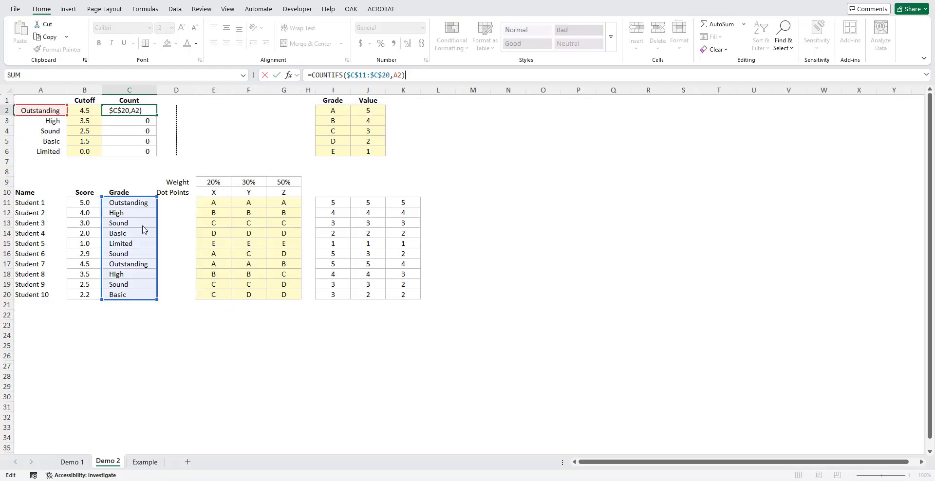
left_click(277, 75)
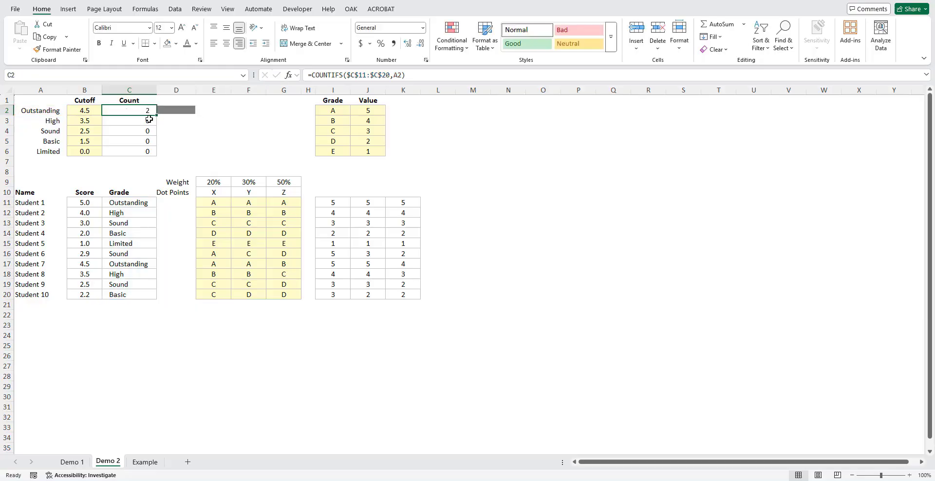
double_click(158, 117)
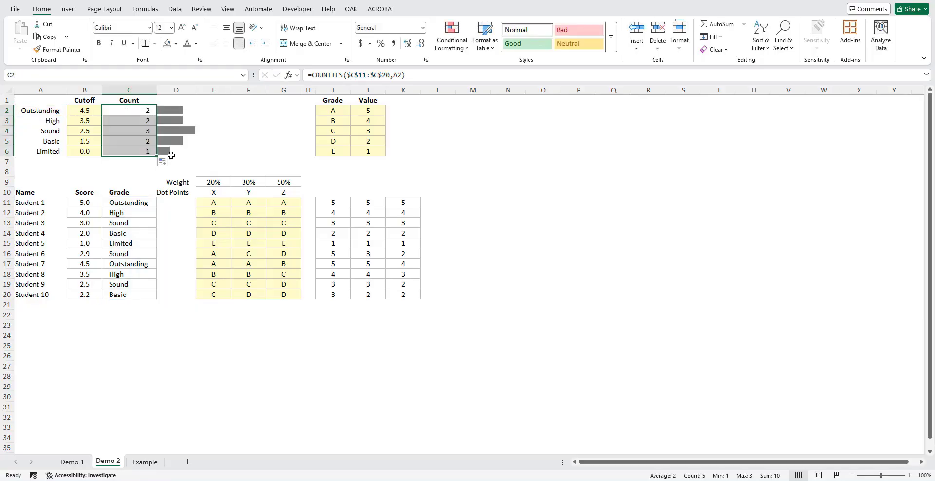
left_click(514, 193)
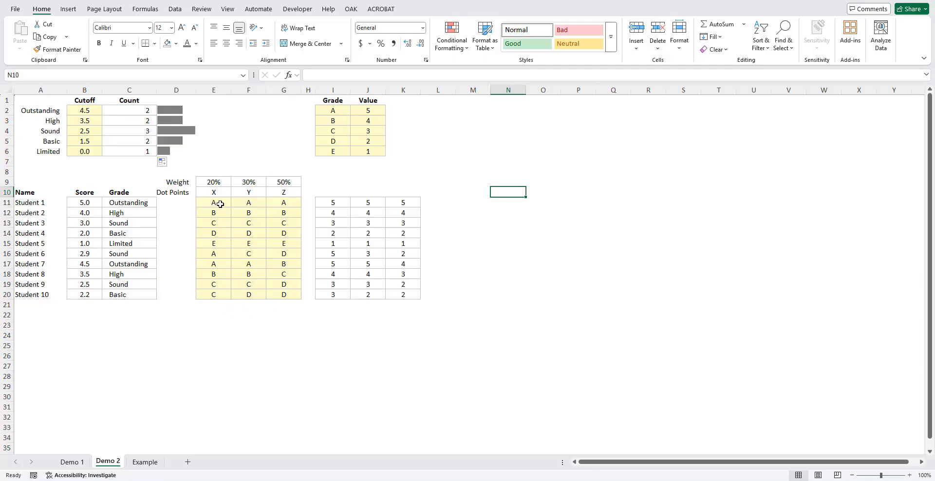
Step: Compare the yellow input ranges: the letter grades in Demo 2's E11:G20 and the question marks in Demo 1's N12:W21
left_click_drag(221, 204, 275, 293)
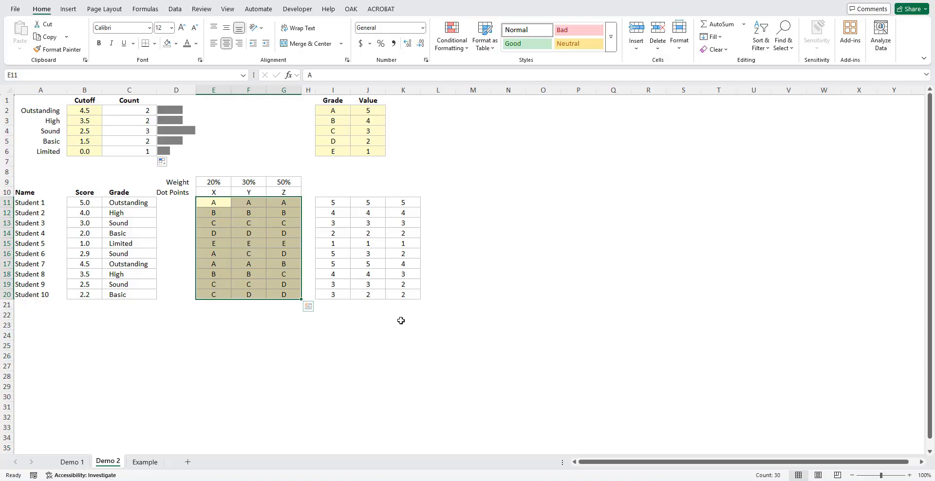
left_click(72, 462)
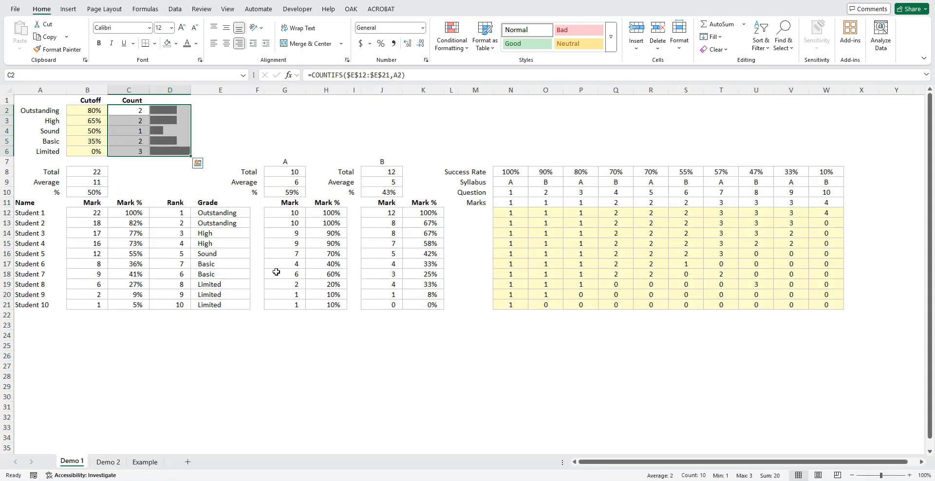
left_click_drag(503, 216, 839, 301)
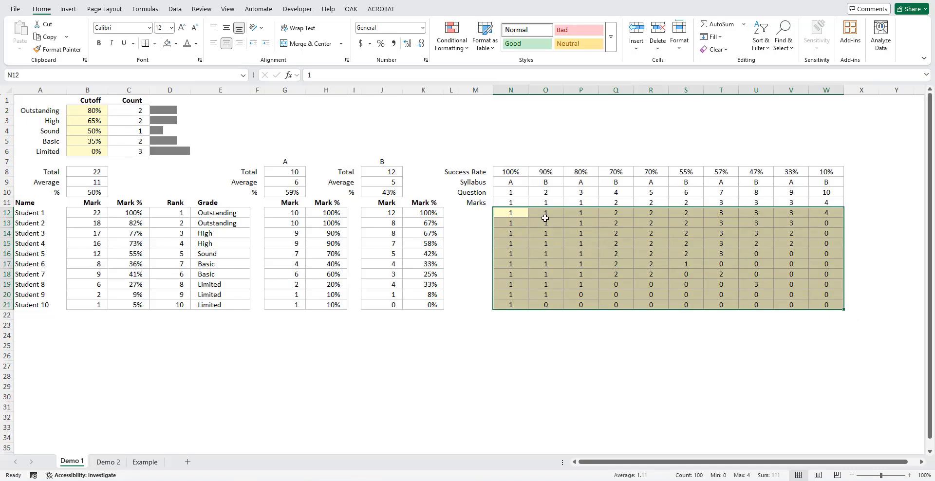
left_click(111, 463)
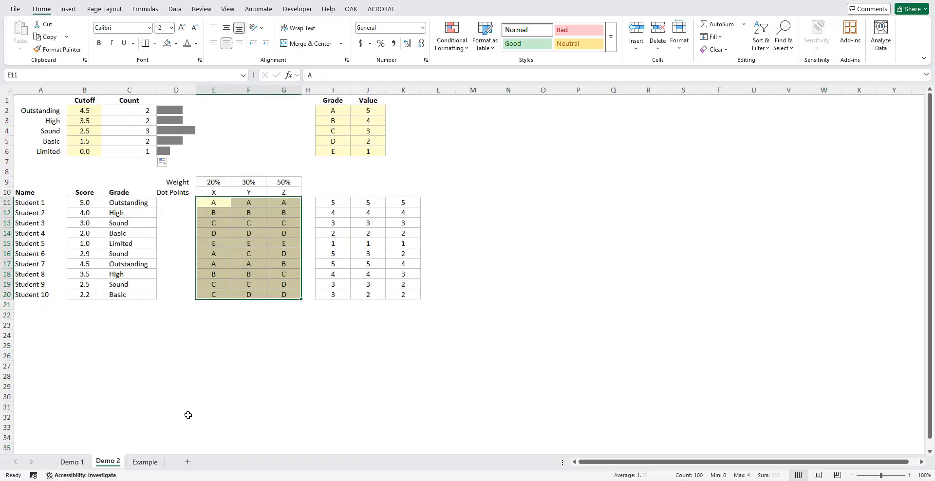
left_click(229, 323)
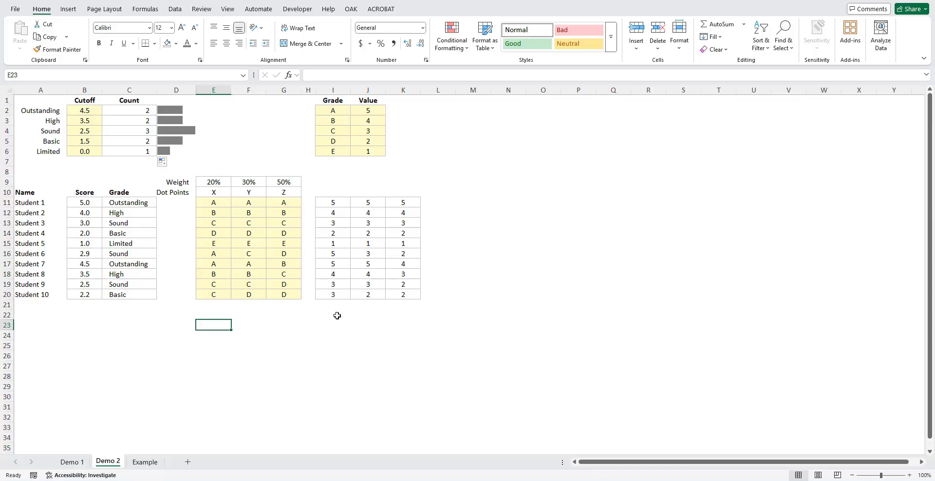
Step: Review Demo 1's Student 1 formulas for mark, percentage, rank, grade and syllabus marks in row 12, plus the syllabus totals in G8 and J8
left_click(73, 462)
left_click(432, 323)
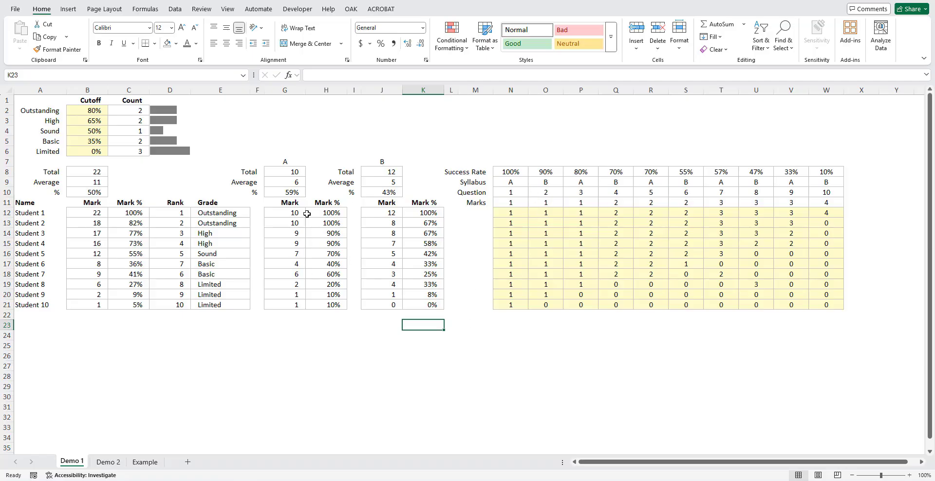
left_click(88, 213)
left_click(137, 213)
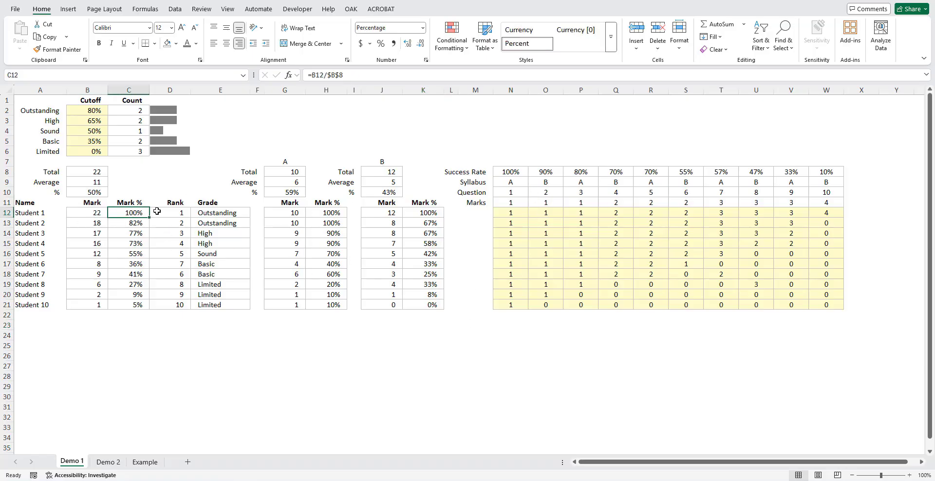
left_click(163, 211)
left_click(210, 213)
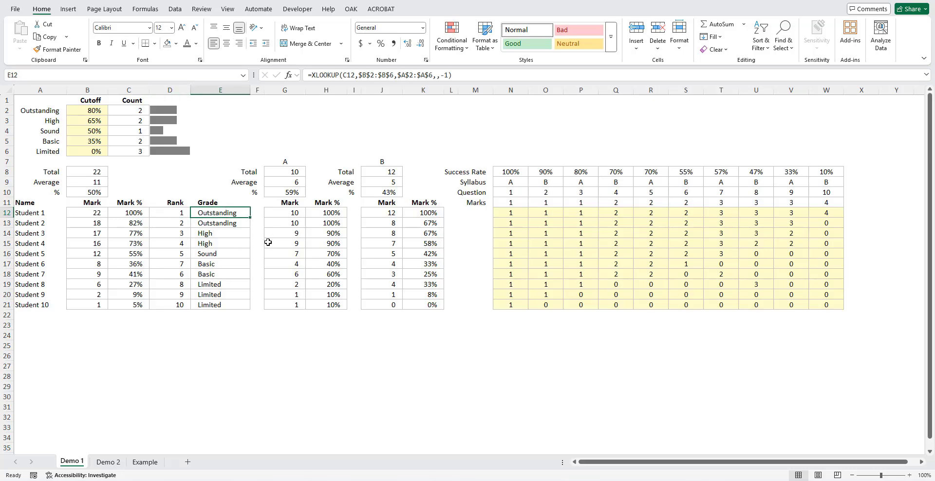
left_click(297, 213)
left_click(324, 213)
left_click(393, 214)
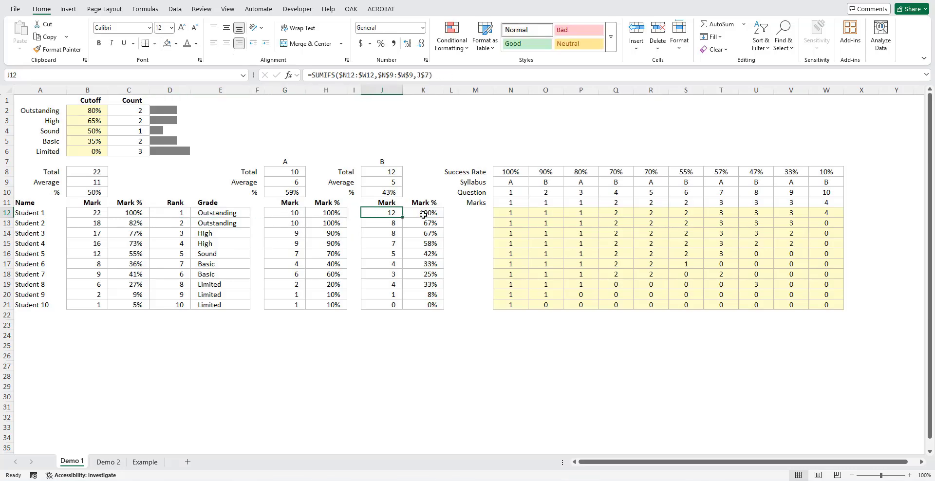
left_click(423, 214)
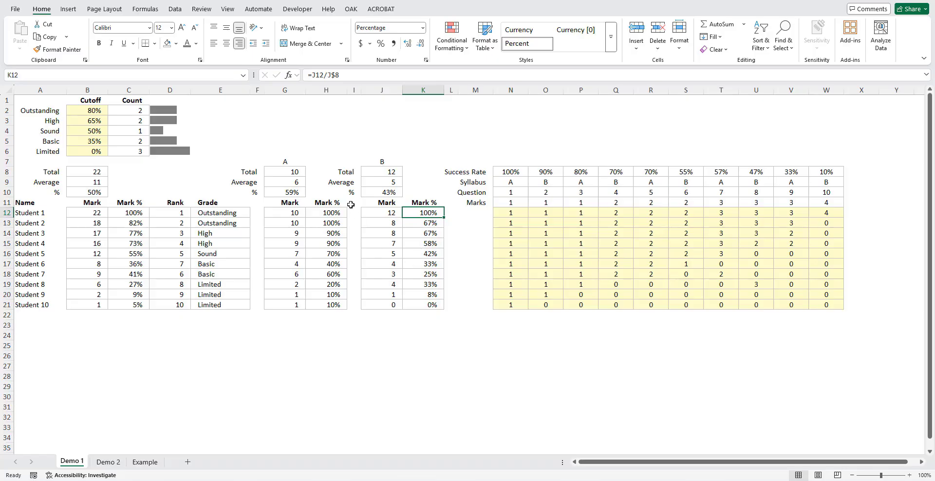
left_click(304, 173)
left_click(385, 173)
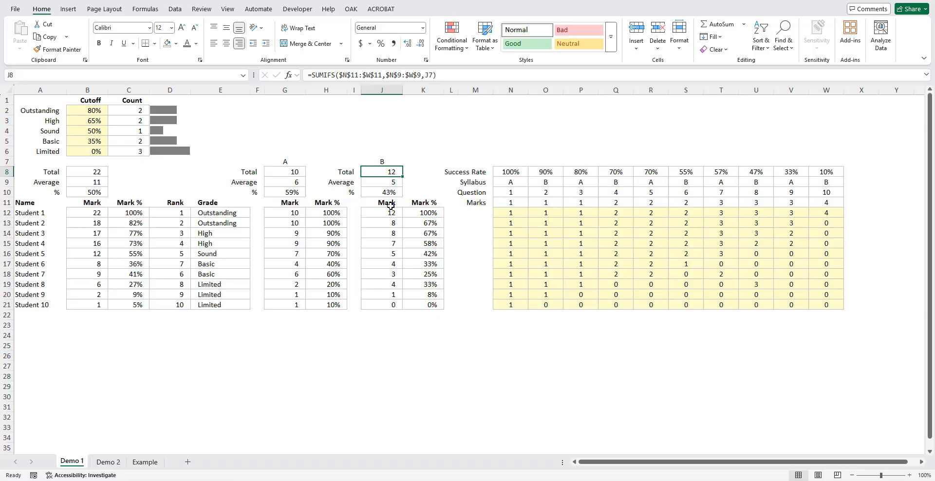